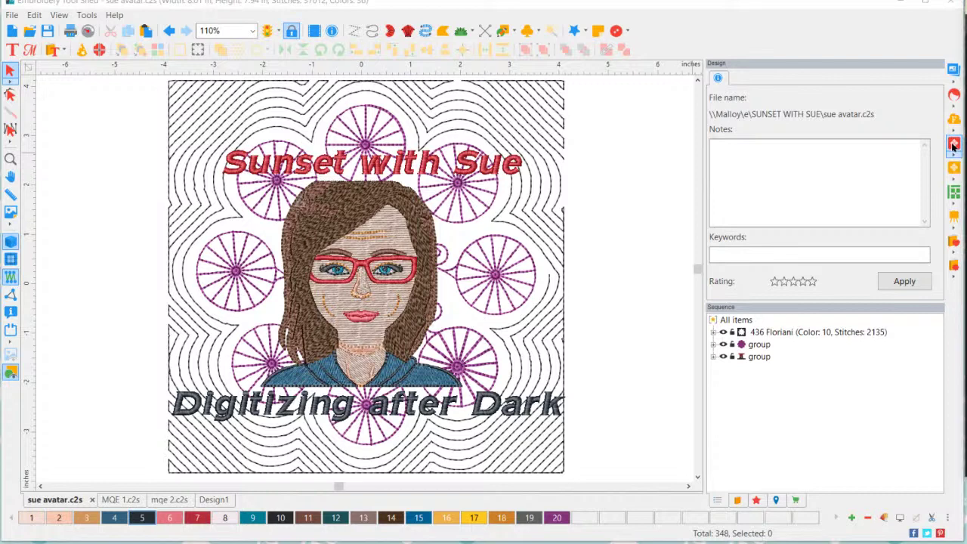
Make My Quilt Embellisher the default among the purchased modules
{"action": "left_click", "coordinate": [738, 501]}
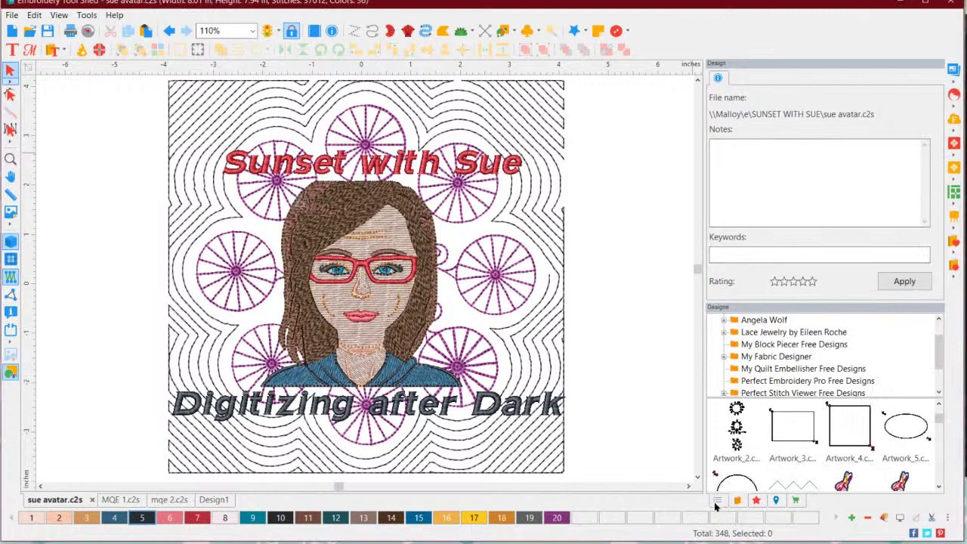
{"action": "left_click", "coordinate": [716, 501]}
{"action": "left_click", "coordinate": [796, 501]}
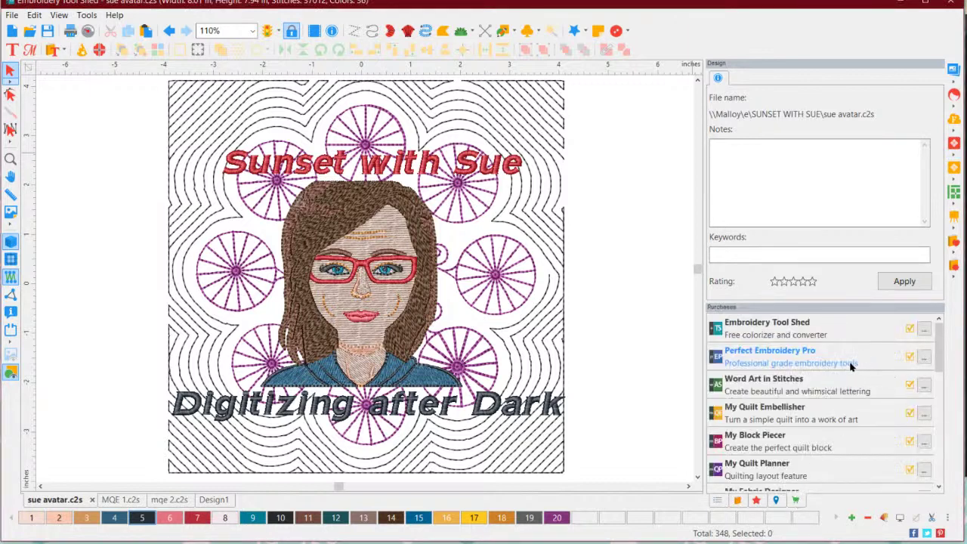
{"action": "left_click", "coordinate": [924, 413]}
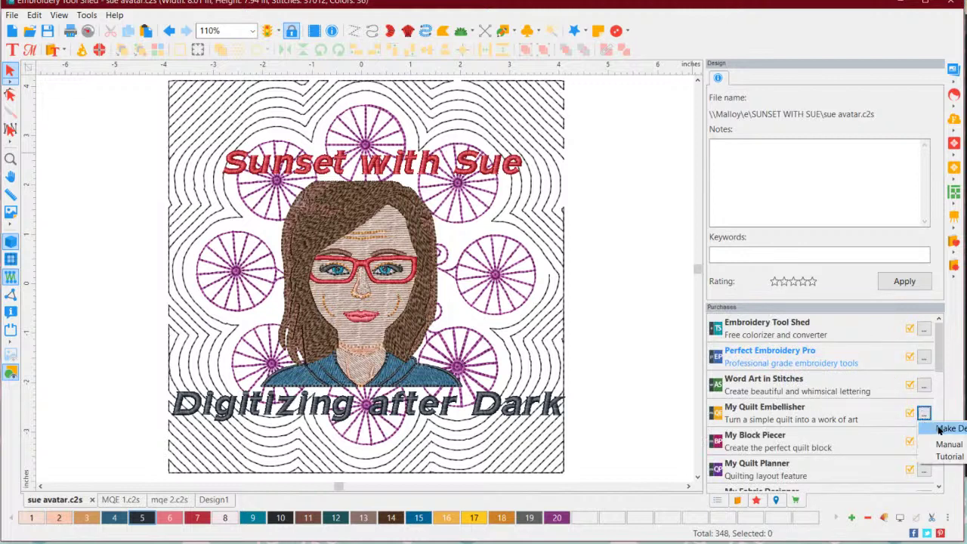
{"action": "left_click", "coordinate": [940, 429]}
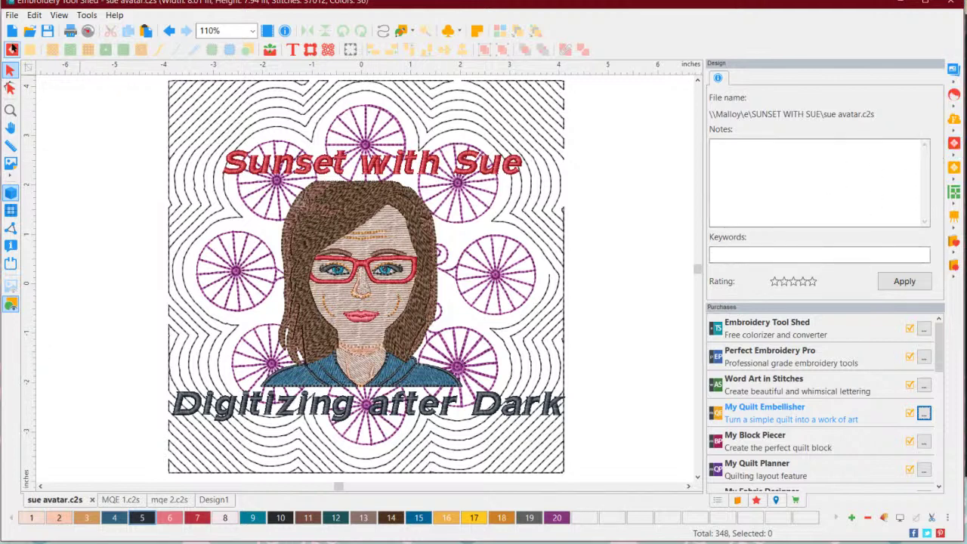
In MQE 1.c2s, move the heart motif ring and the contour fill off the quilt block to its right side
{"action": "left_click", "coordinate": [114, 498]}
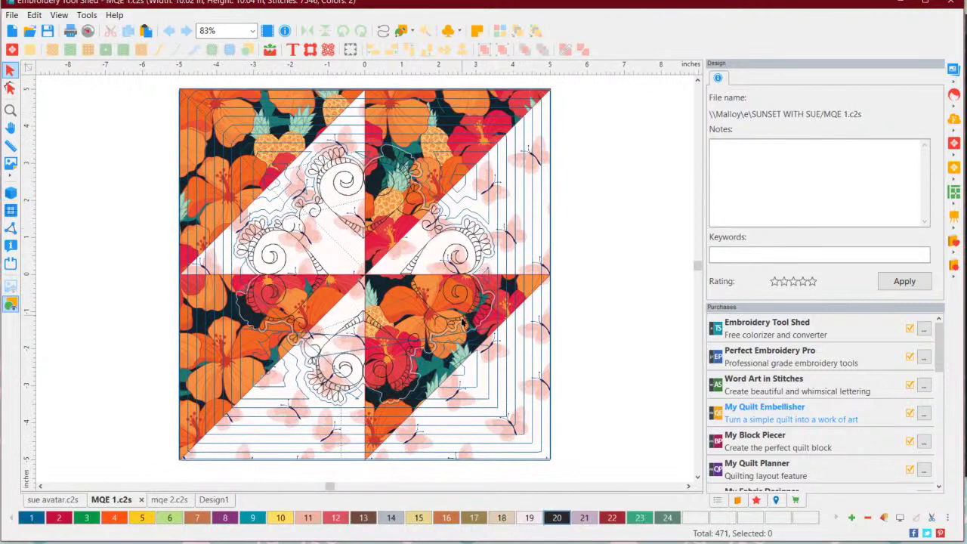
{"action": "left_click", "coordinate": [432, 345]}
{"action": "scroll", "coordinate": [435, 343], "scroll_direction": "down", "scroll_amount": 2}
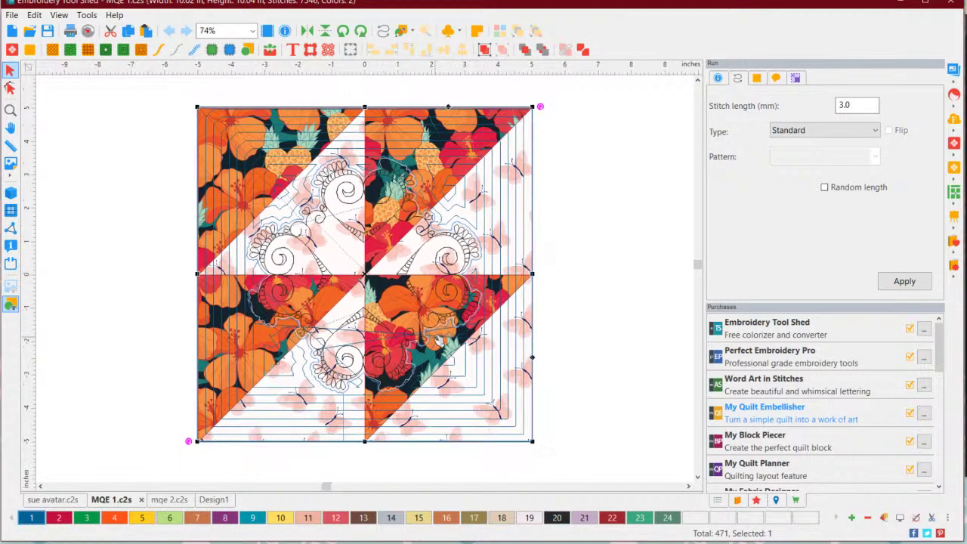
{"action": "left_click_drag", "start_coordinate": [414, 309], "coordinate": [630, 264]}
{"action": "left_click", "coordinate": [467, 369]}
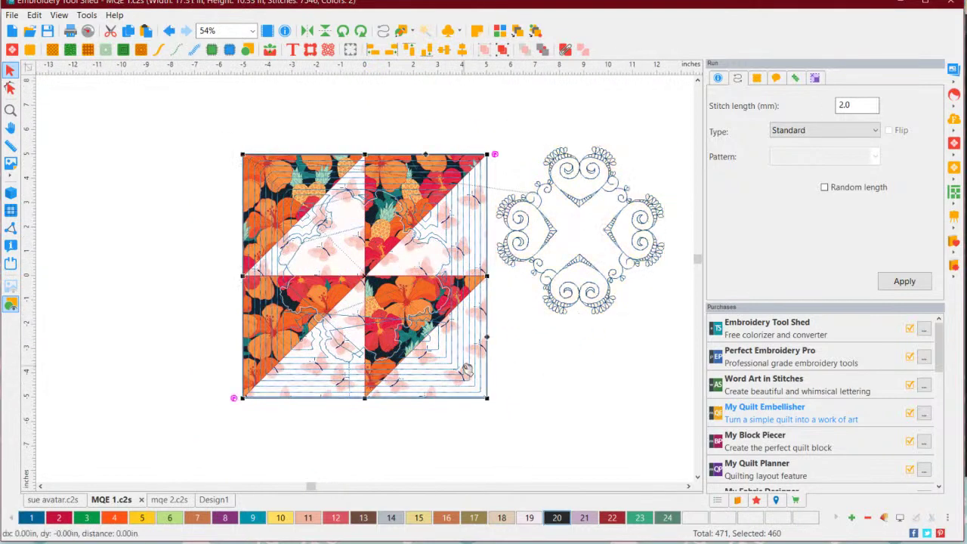
{"action": "left_click_drag", "start_coordinate": [467, 370], "coordinate": [682, 322]}
{"action": "left_click", "coordinate": [582, 440]}
{"action": "left_click", "coordinate": [425, 364]}
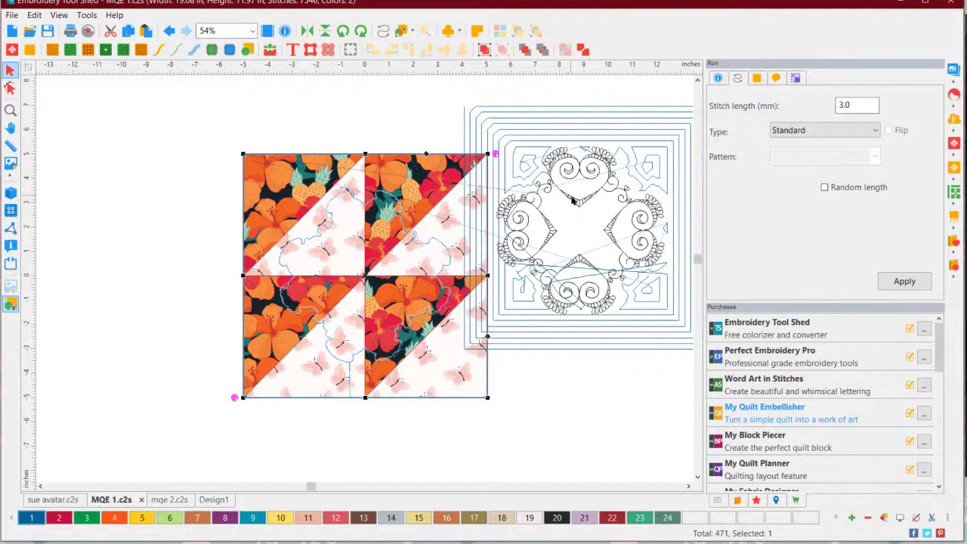
Undo the moves of the heart motif ring and contour fill, and clear the selection
{"action": "left_click_drag", "start_coordinate": [571, 200], "coordinate": [380, 239]}
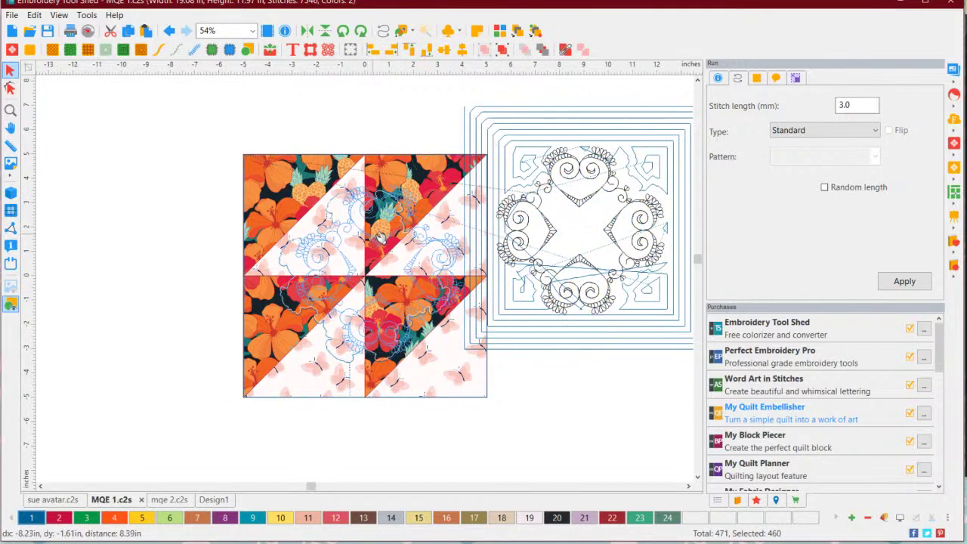
{"action": "key", "text": "Escape"}
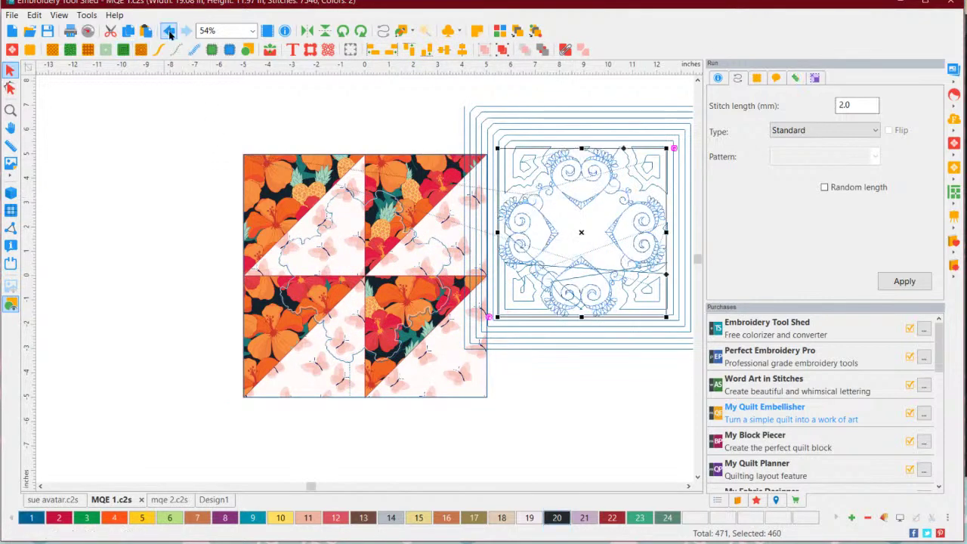
{"action": "left_click", "coordinate": [169, 31]}
{"action": "left_click", "coordinate": [168, 31]}
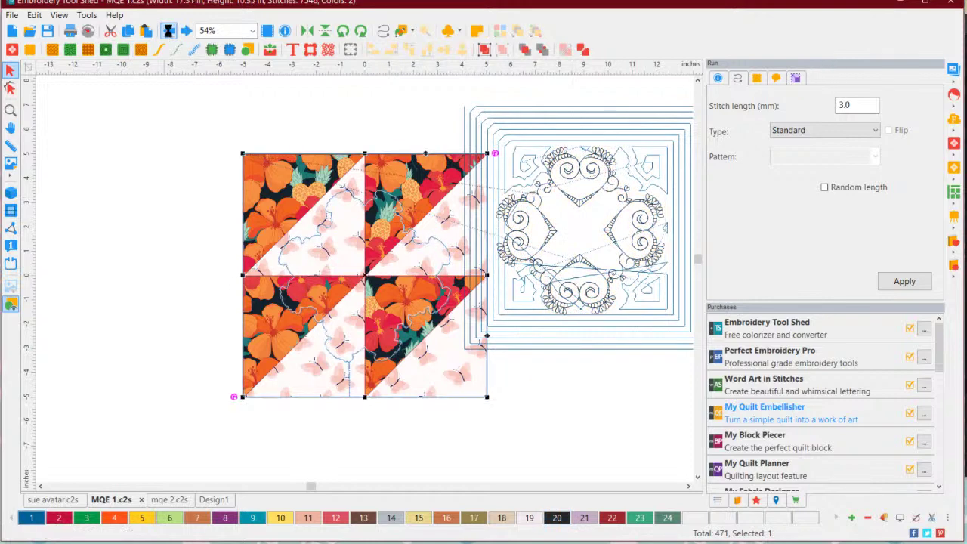
{"action": "left_click", "coordinate": [169, 31]}
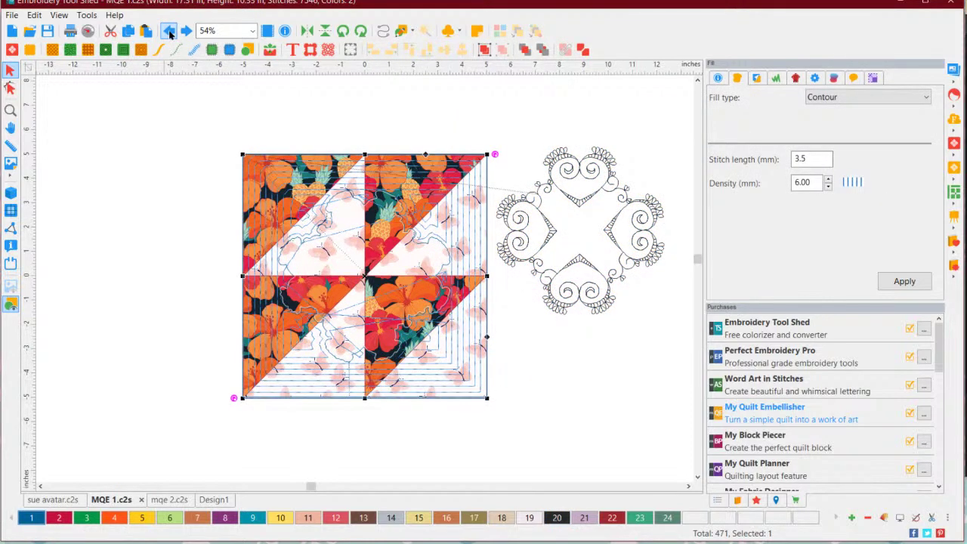
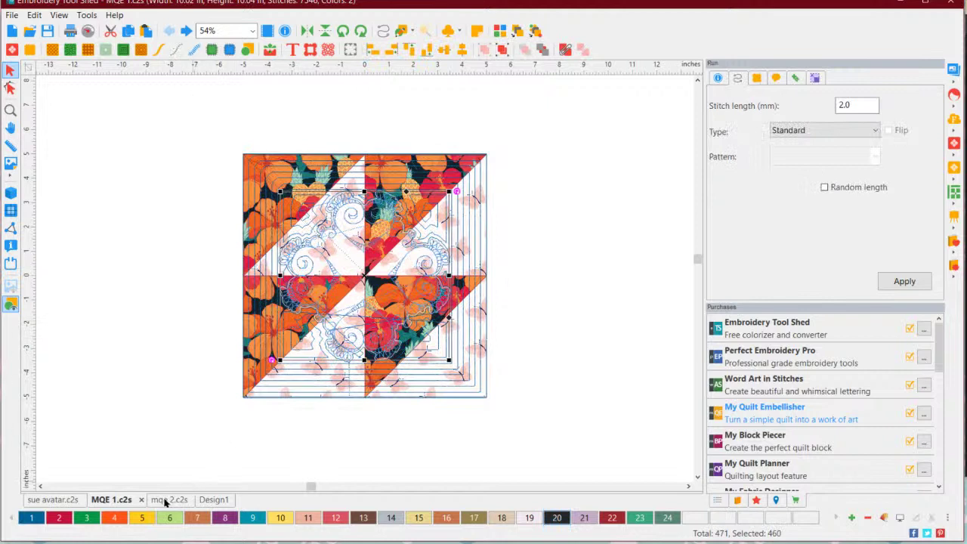
{"action": "left_click", "coordinate": [566, 315]}
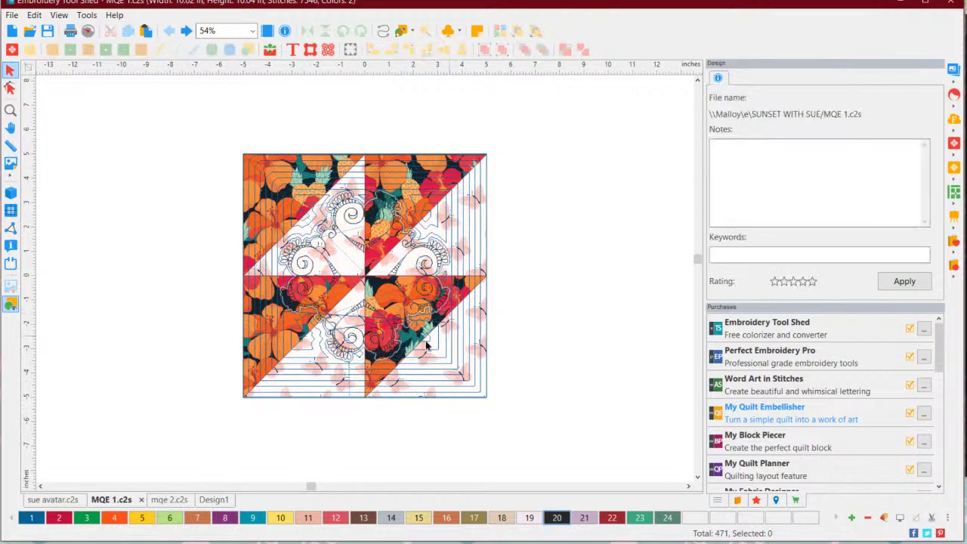
View the quilting in MQE 1.c2s and mqe 2.c2s as 3D stitches and compare it with sue avatar.c2s
{"action": "left_click", "coordinate": [11, 193]}
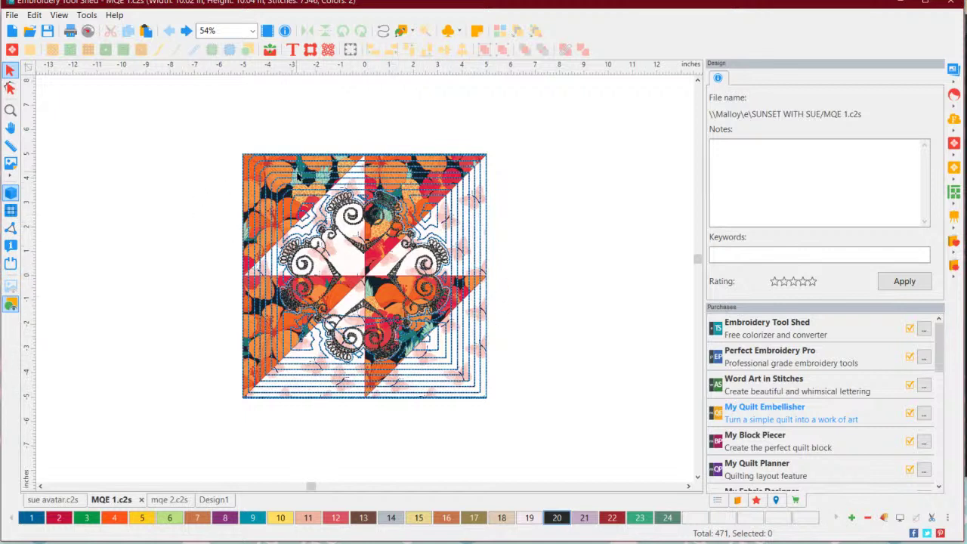
{"action": "left_click", "coordinate": [161, 500]}
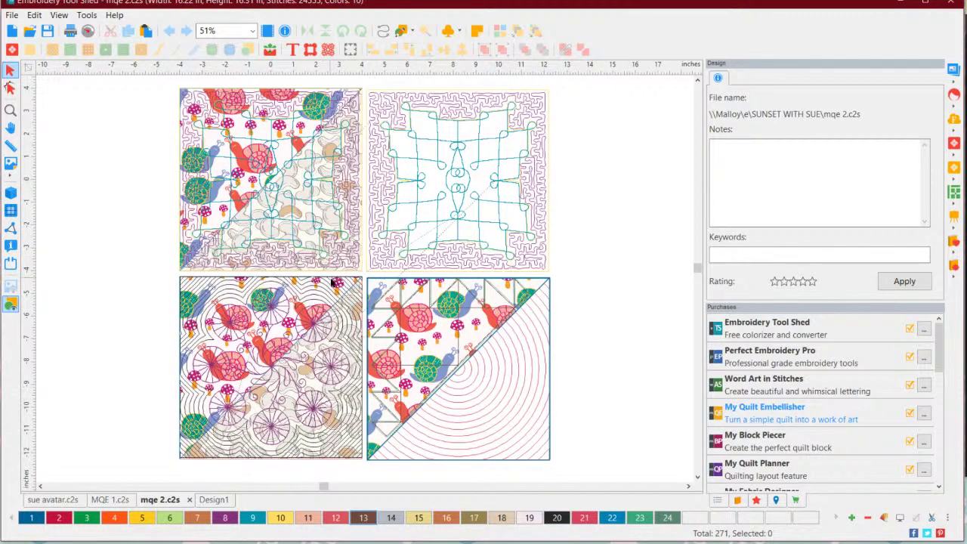
{"action": "left_click", "coordinate": [10, 193]}
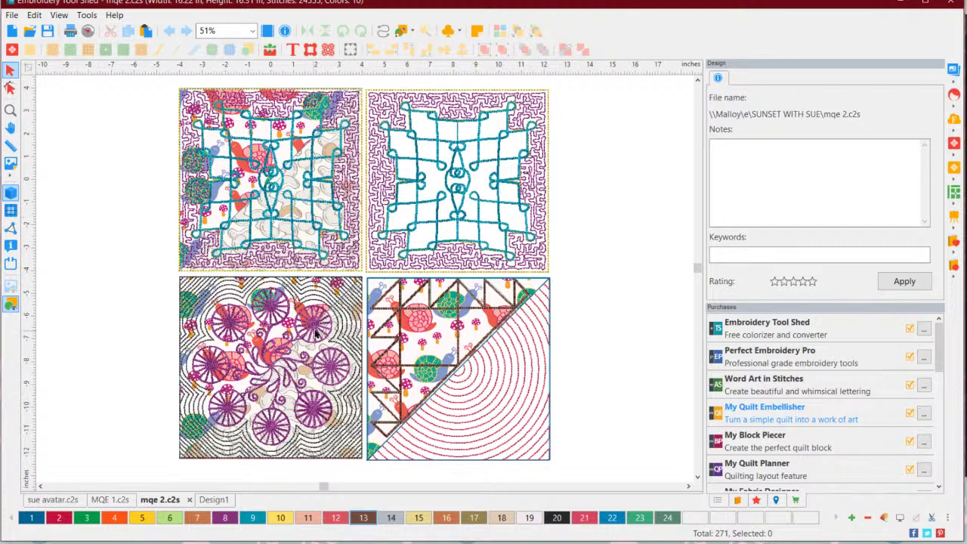
{"action": "left_click", "coordinate": [54, 500]}
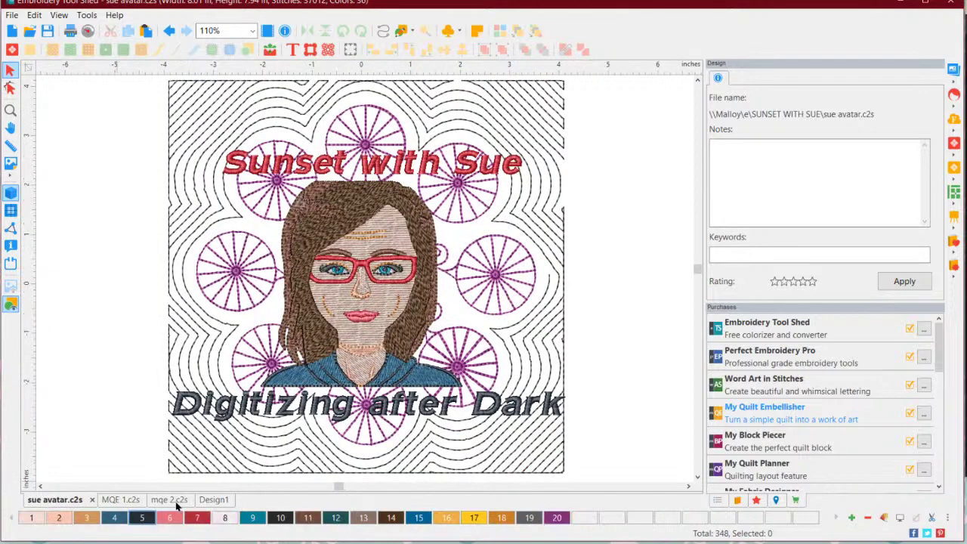
{"action": "left_click", "coordinate": [178, 503]}
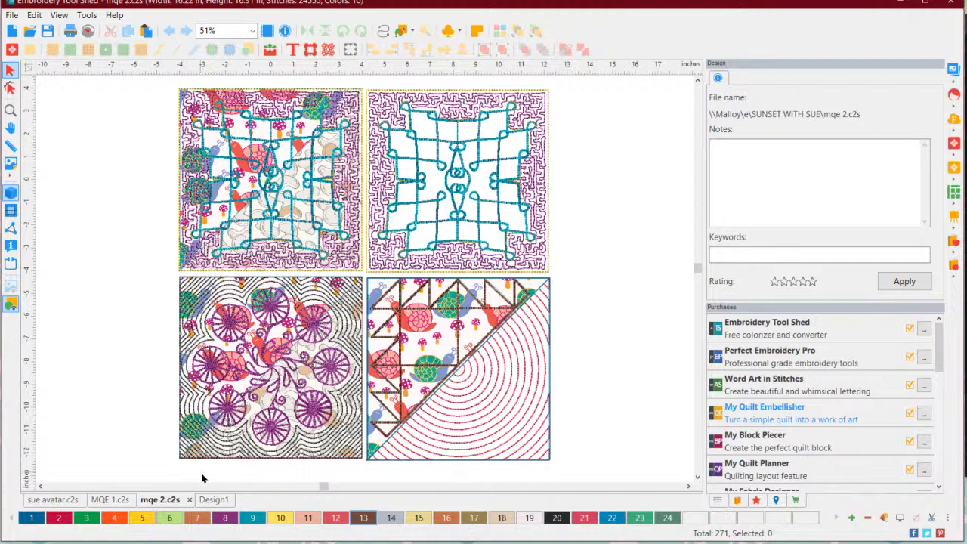
In Design1, open the quilt block library and examine the categories from Basic and Classic Stars through Diamond In Square
{"action": "left_click", "coordinate": [215, 499]}
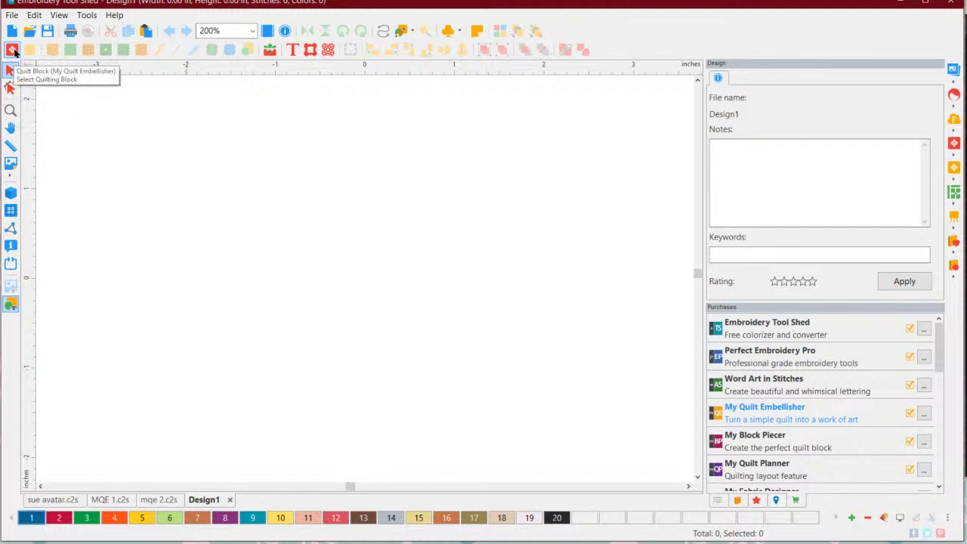
{"action": "left_click", "coordinate": [12, 50]}
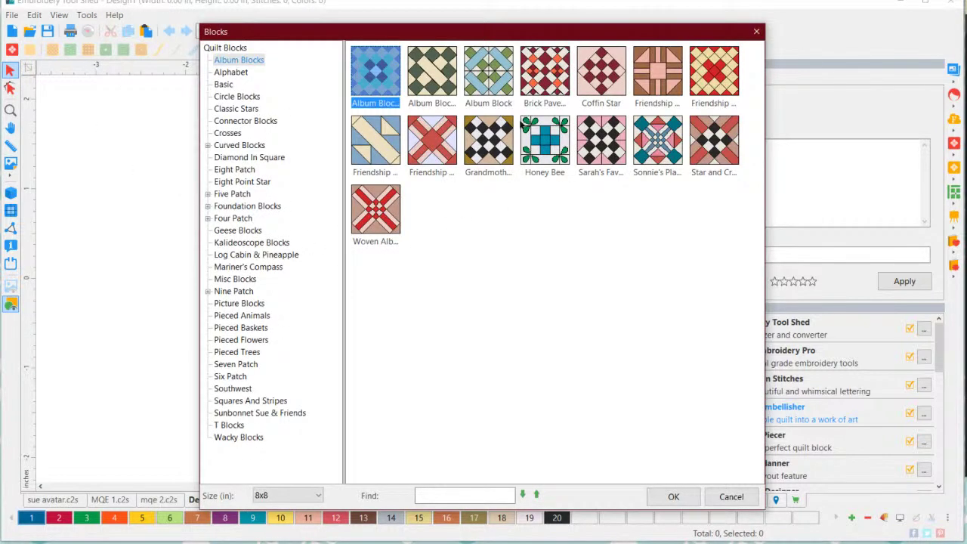
{"action": "left_click", "coordinate": [234, 85]}
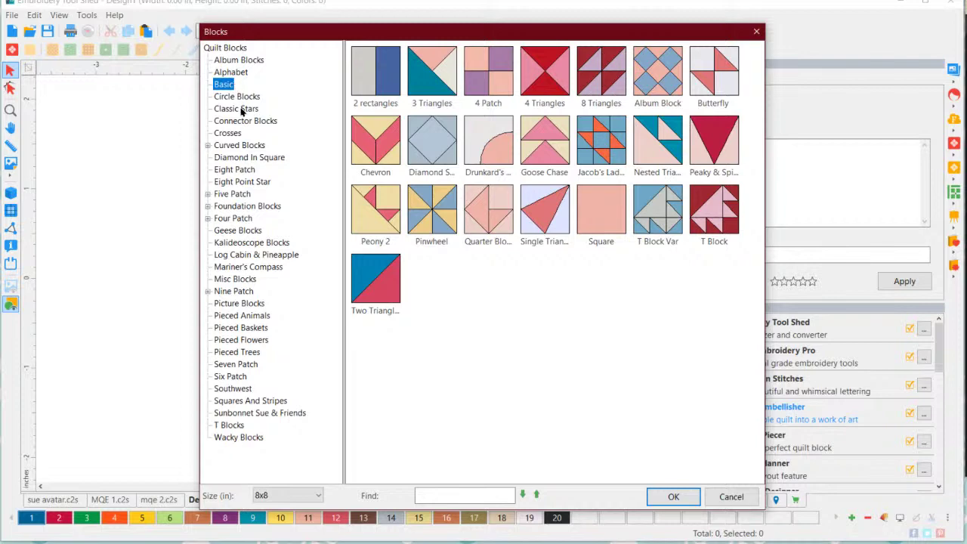
{"action": "left_click", "coordinate": [240, 110]}
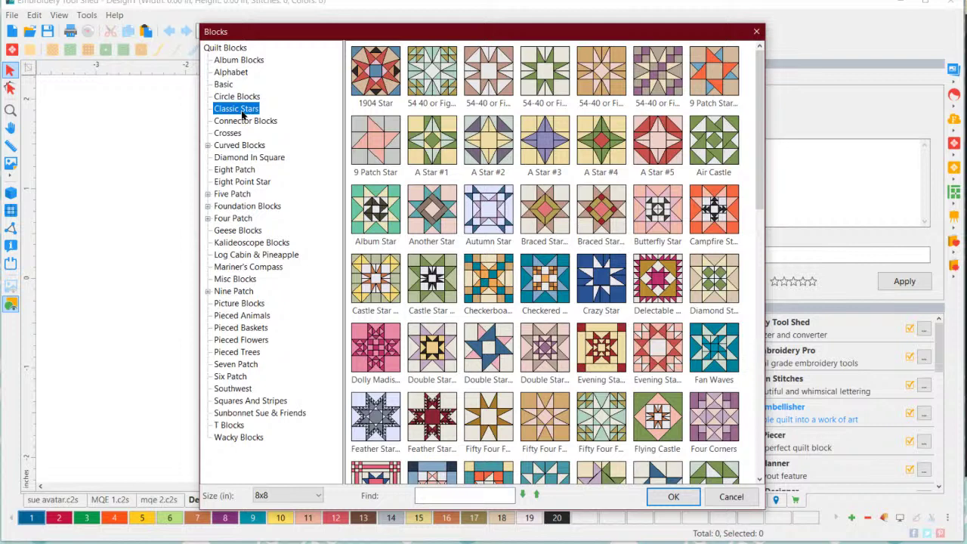
{"action": "left_click", "coordinate": [243, 125]}
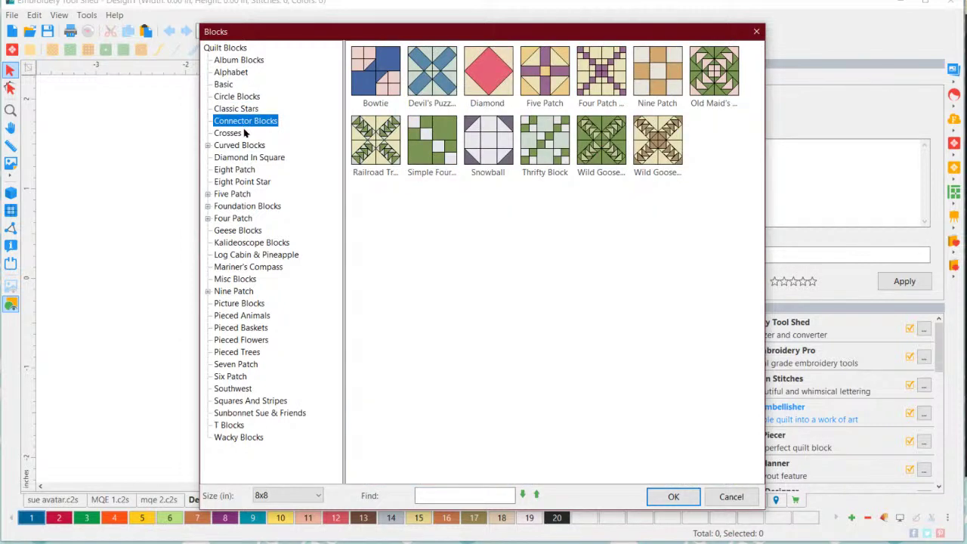
{"action": "left_click", "coordinate": [234, 135]}
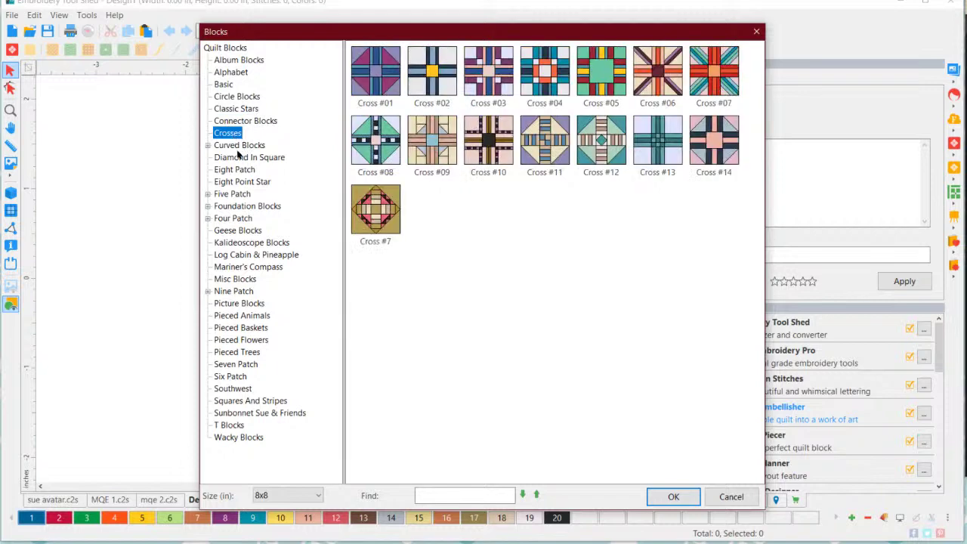
{"action": "left_click", "coordinate": [241, 147]}
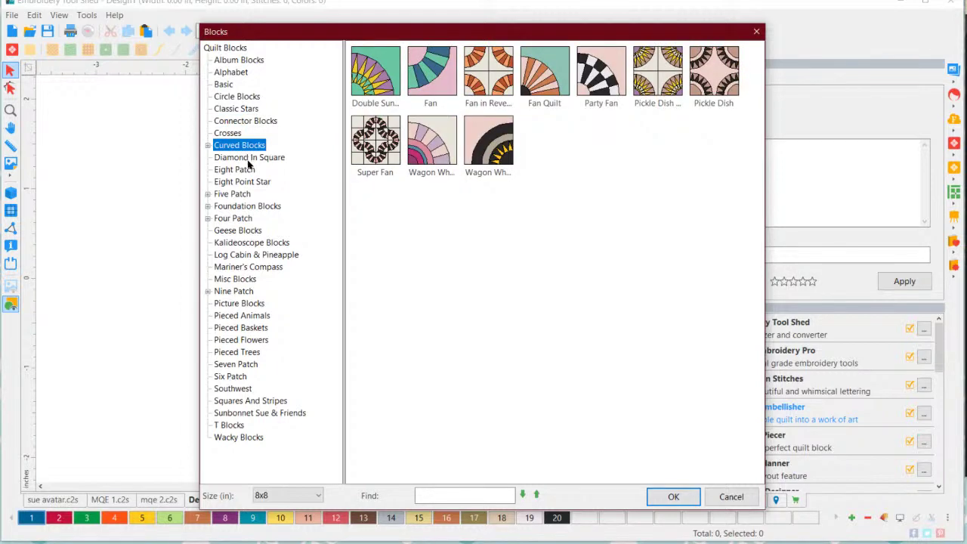
{"action": "left_click", "coordinate": [247, 160]}
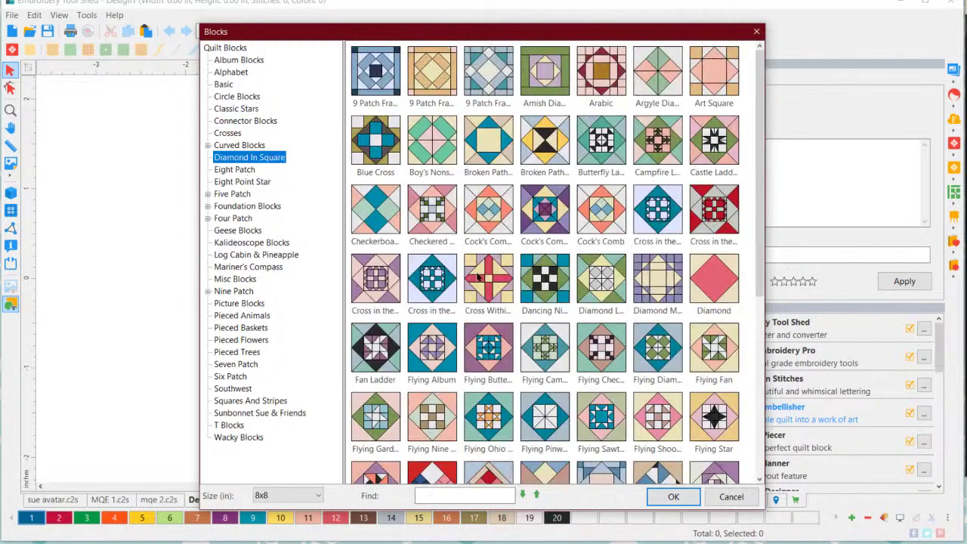
{"action": "scroll", "coordinate": [477, 278], "scroll_direction": "down", "scroll_amount": 5}
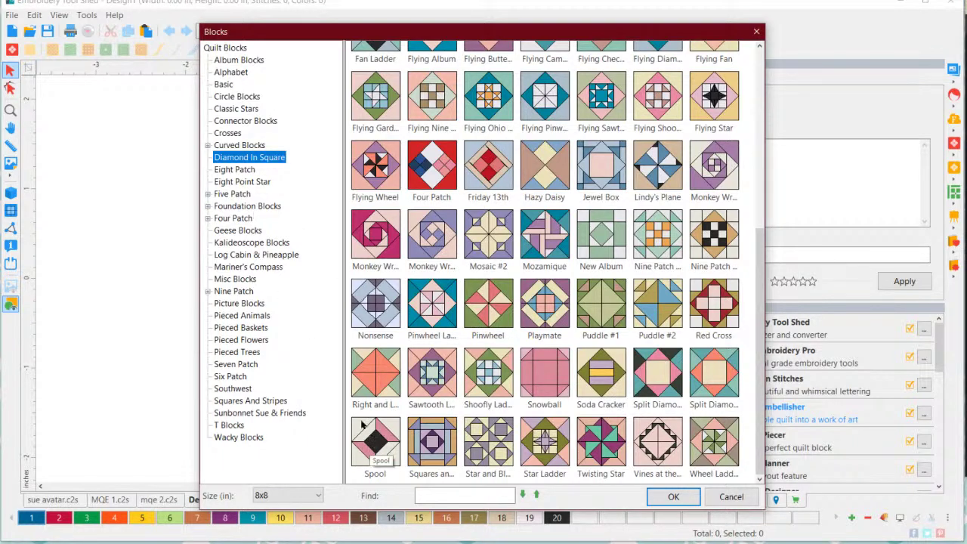
Examine the Eight Patch, Eight Point Star and Five Patch---Part One blocks in the library
{"action": "left_click", "coordinate": [259, 183]}
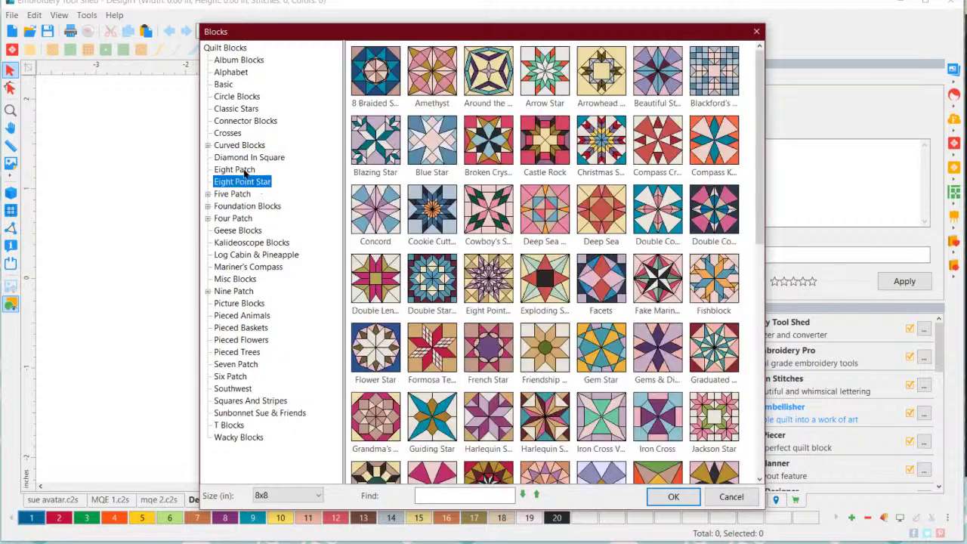
{"action": "left_click", "coordinate": [240, 170]}
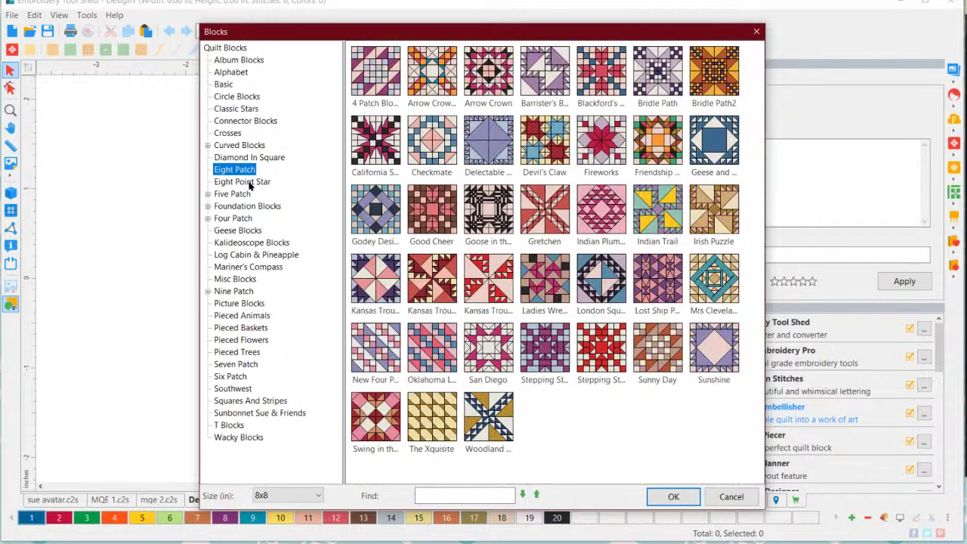
{"action": "left_click", "coordinate": [250, 183]}
{"action": "scroll", "coordinate": [542, 302], "scroll_direction": "down", "scroll_amount": 2}
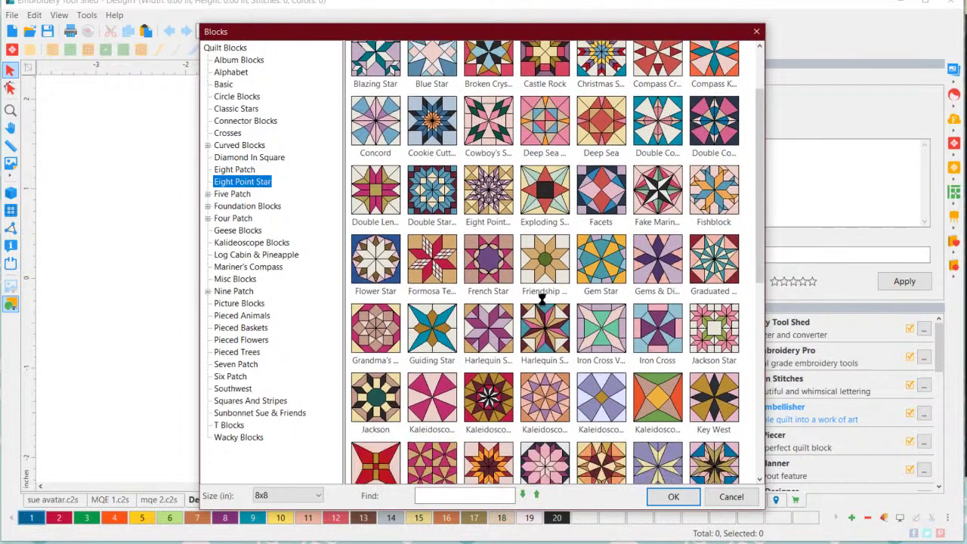
{"action": "scroll", "coordinate": [542, 300], "scroll_direction": "down", "scroll_amount": 5}
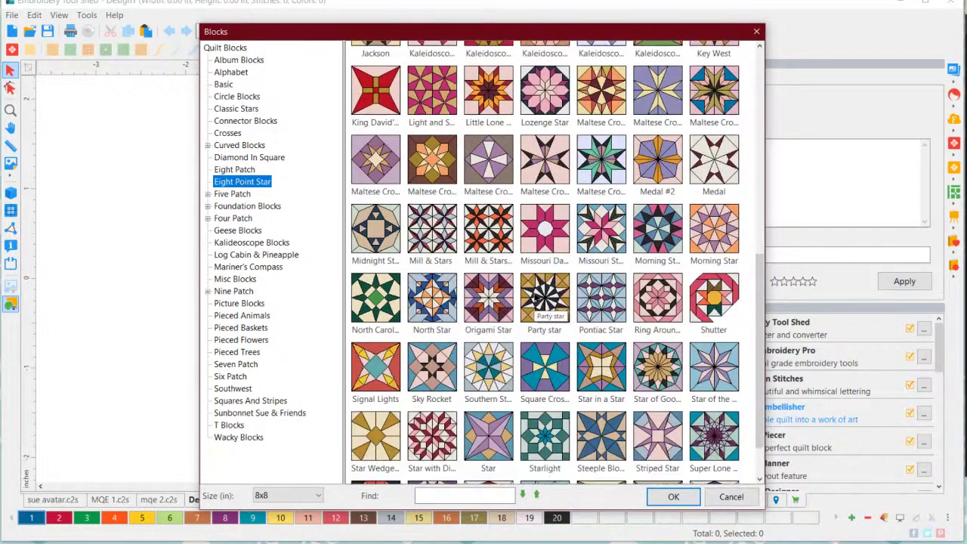
{"action": "scroll", "coordinate": [535, 298], "scroll_direction": "down", "scroll_amount": 1}
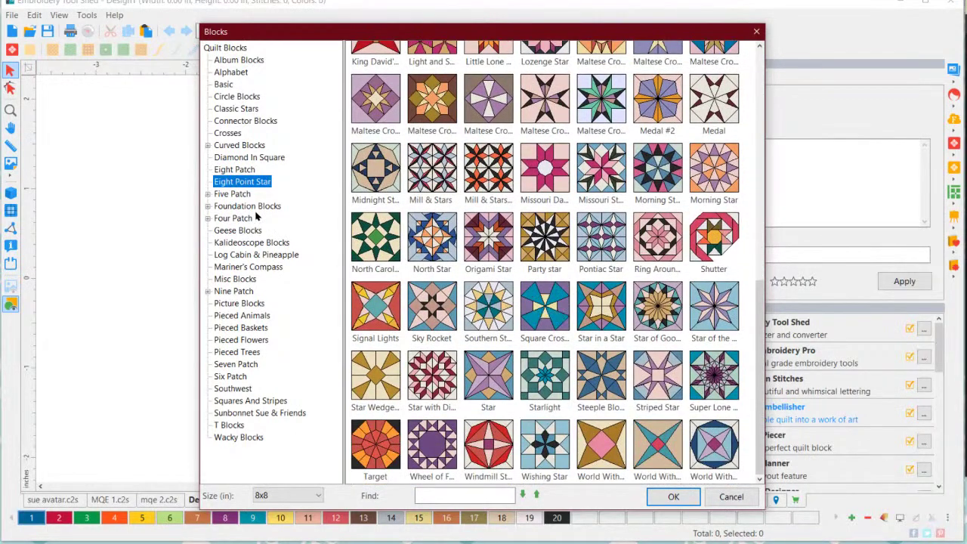
{"action": "left_click", "coordinate": [233, 194]}
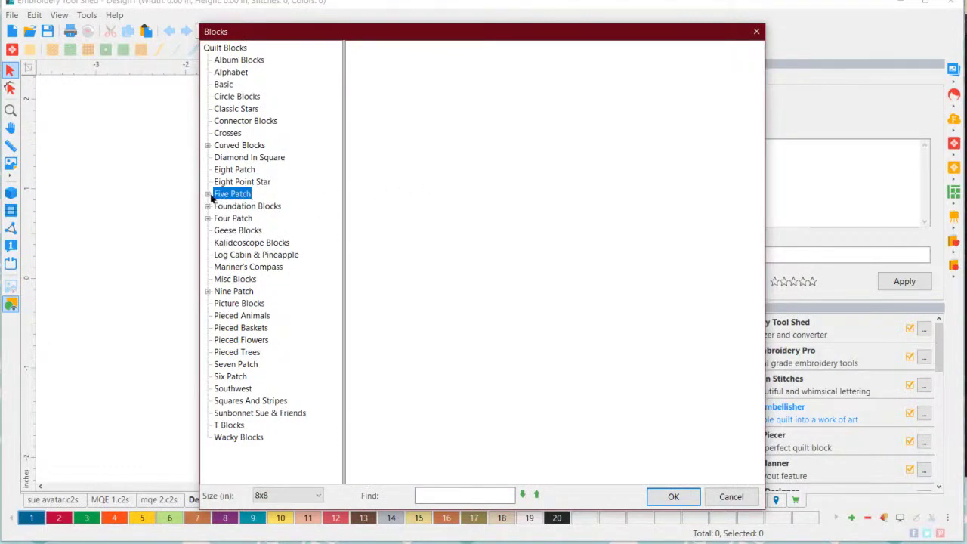
{"action": "left_click", "coordinate": [207, 194]}
{"action": "left_click", "coordinate": [285, 206]}
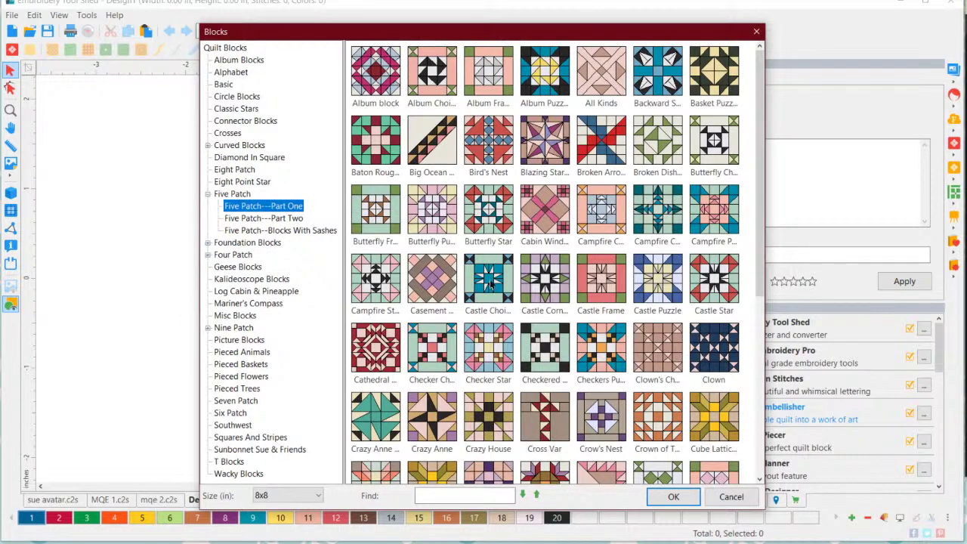
Examine the remaining Five Patch---Part One blocks, the Geese Blocks, Picture Blocks, and the Pieced Animals, Baskets and Trees categories
{"action": "scroll", "coordinate": [495, 278], "scroll_direction": "down", "scroll_amount": 4}
{"action": "scroll", "coordinate": [494, 278], "scroll_direction": "down", "scroll_amount": 1}
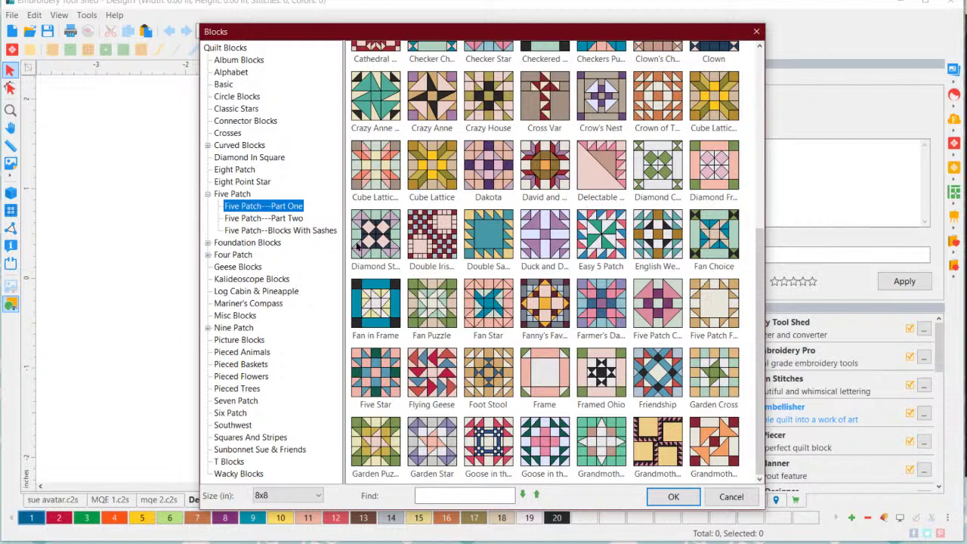
{"action": "left_click", "coordinate": [234, 254]}
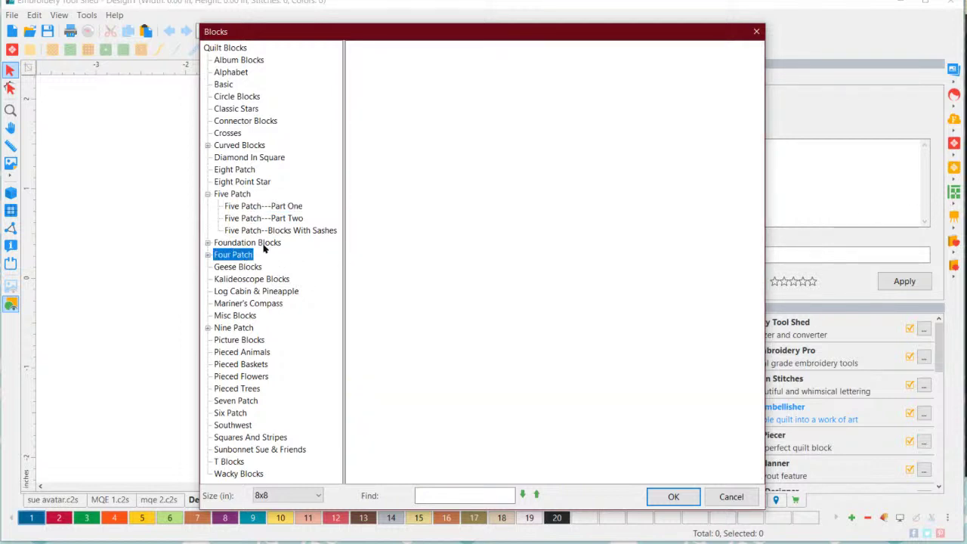
{"action": "left_click", "coordinate": [244, 268]}
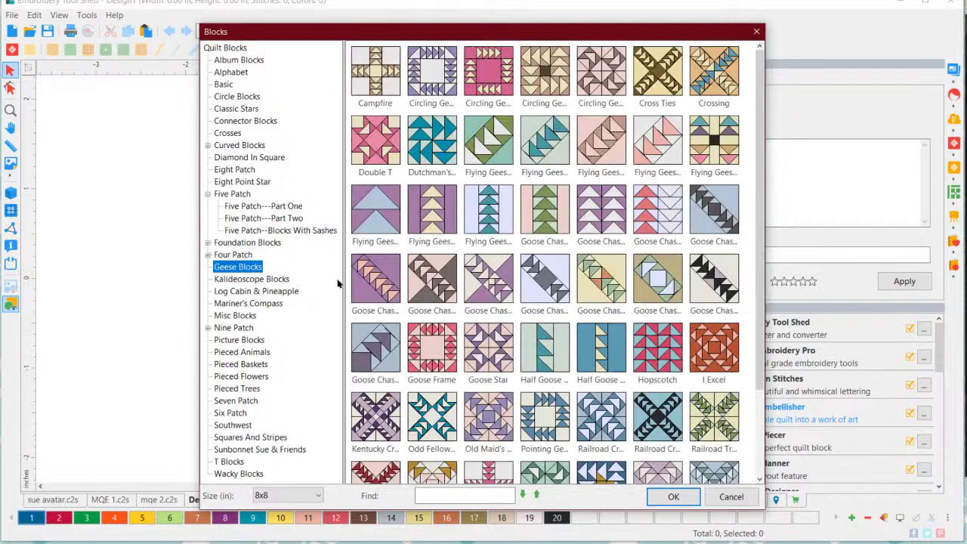
{"action": "scroll", "coordinate": [470, 265], "scroll_direction": "down", "scroll_amount": 3}
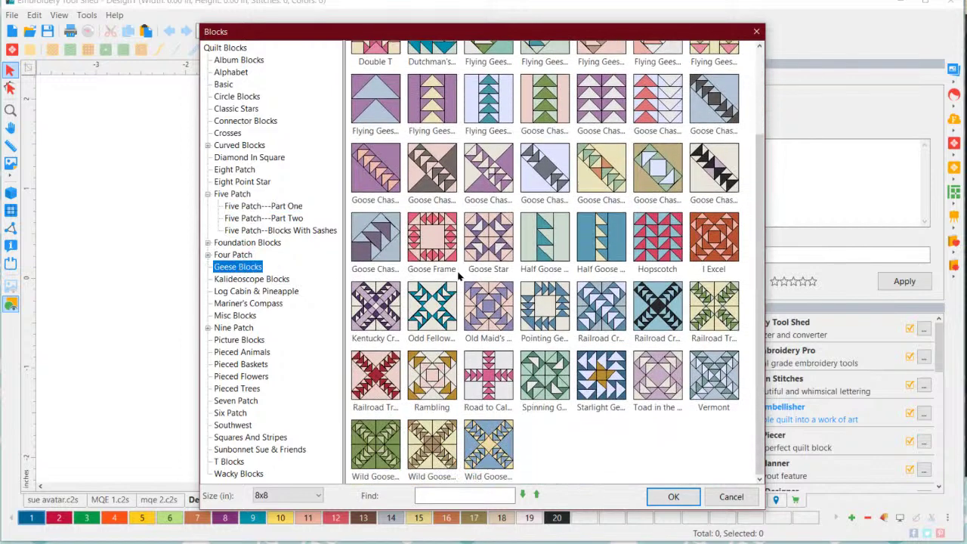
{"action": "left_click", "coordinate": [239, 342]}
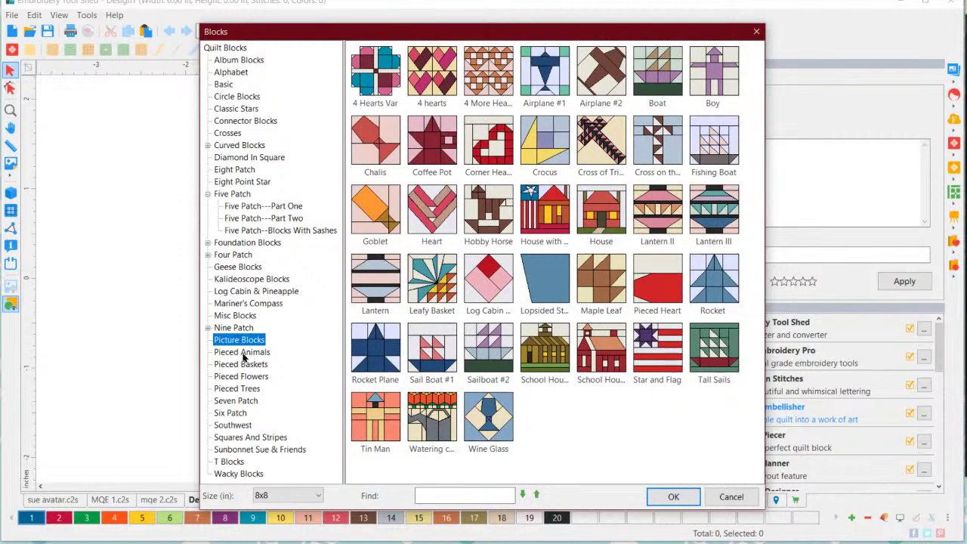
{"action": "left_click", "coordinate": [243, 358]}
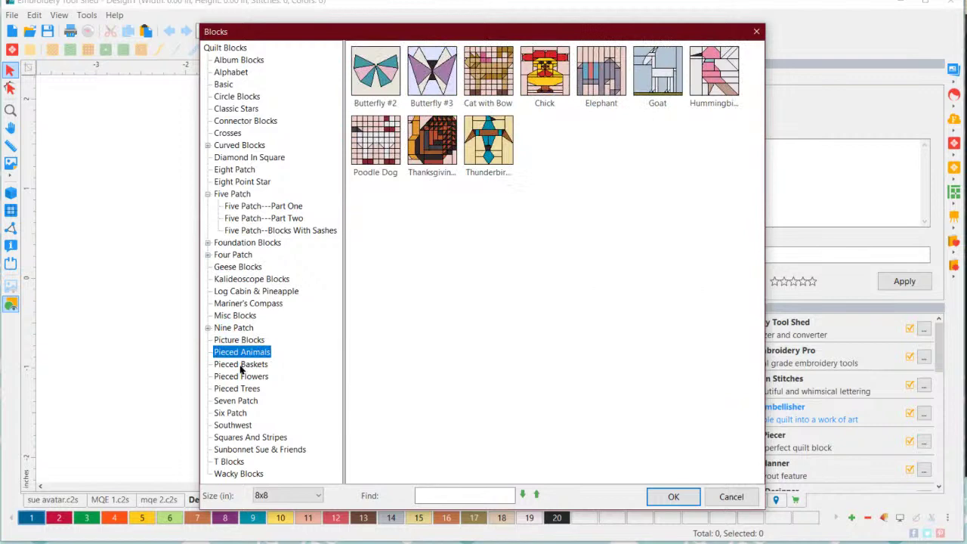
{"action": "left_click", "coordinate": [242, 364]}
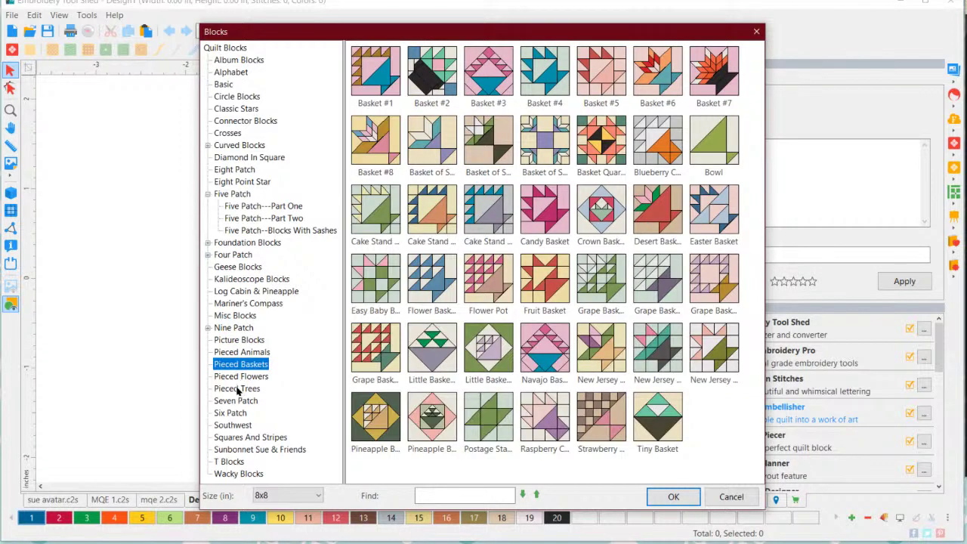
{"action": "left_click", "coordinate": [237, 388]}
Examine the full sets of Six Patch and Squares And Stripes blocks in the library
{"action": "left_click", "coordinate": [239, 416]}
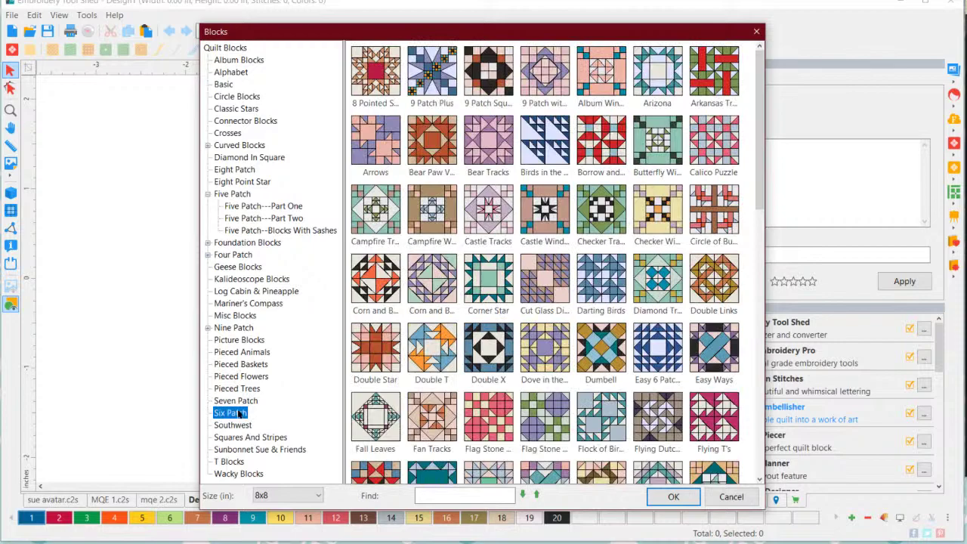
{"action": "scroll", "coordinate": [525, 248], "scroll_direction": "down", "scroll_amount": 1}
{"action": "scroll", "coordinate": [524, 248], "scroll_direction": "down", "scroll_amount": 5}
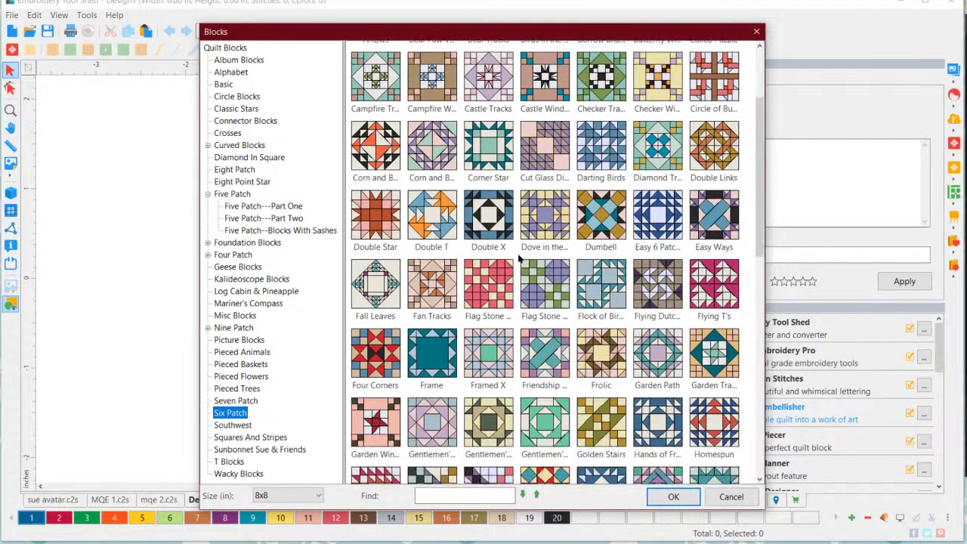
{"action": "scroll", "coordinate": [508, 301], "scroll_direction": "down", "scroll_amount": 1}
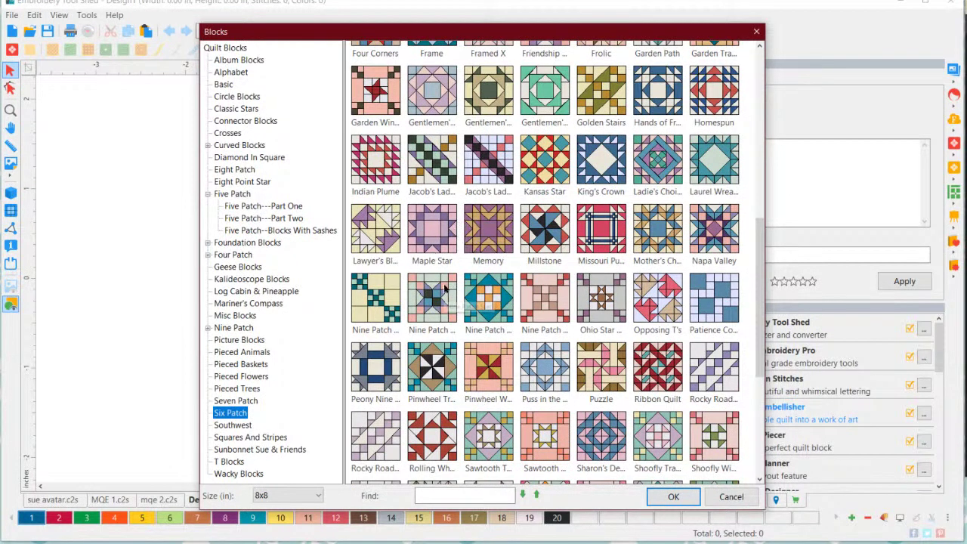
{"action": "scroll", "coordinate": [447, 290], "scroll_direction": "down", "scroll_amount": 1}
{"action": "scroll", "coordinate": [447, 290], "scroll_direction": "down", "scroll_amount": 7}
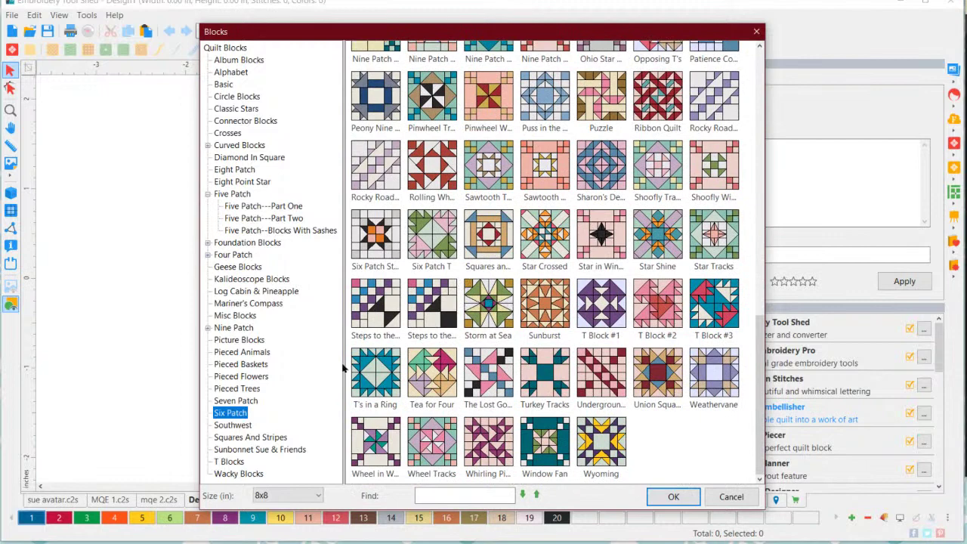
{"action": "left_click", "coordinate": [231, 438]}
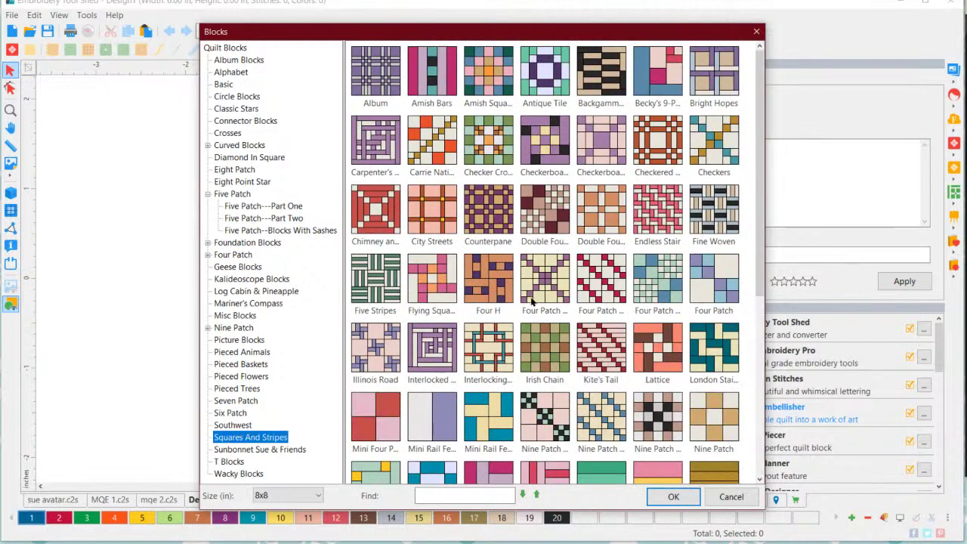
{"action": "scroll", "coordinate": [531, 299], "scroll_direction": "down", "scroll_amount": 3}
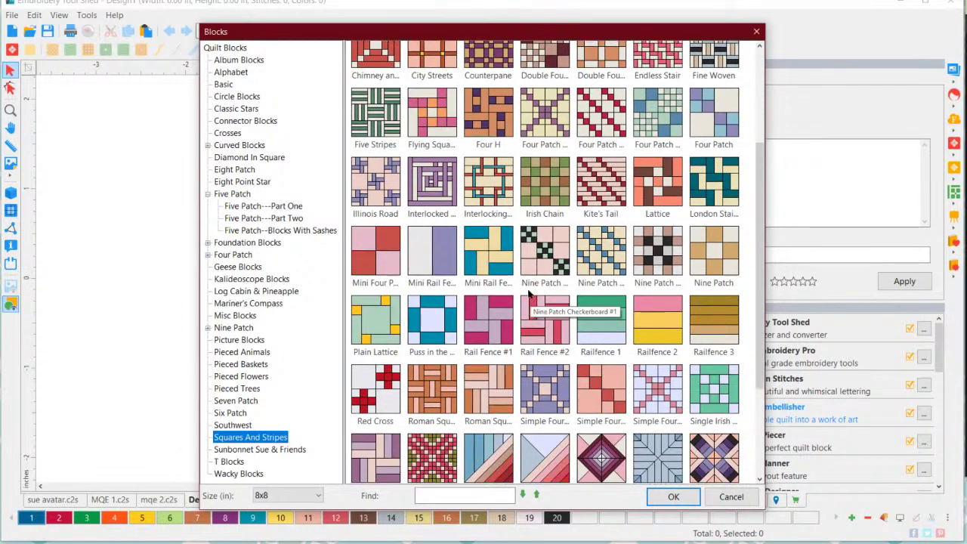
{"action": "scroll", "coordinate": [529, 293], "scroll_direction": "down", "scroll_amount": 3}
{"action": "scroll", "coordinate": [483, 296], "scroll_direction": "up", "scroll_amount": 1}
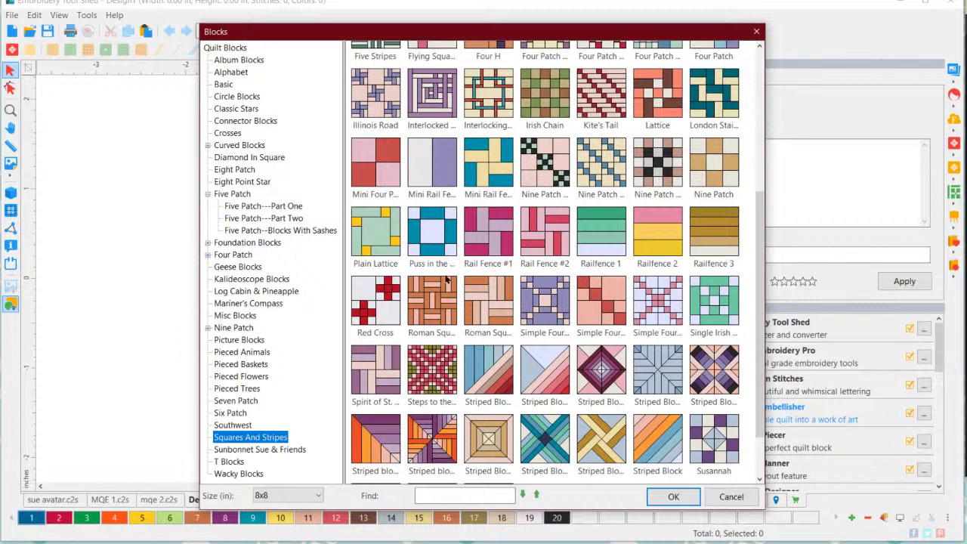
{"action": "scroll", "coordinate": [476, 306], "scroll_direction": "down", "scroll_amount": 1}
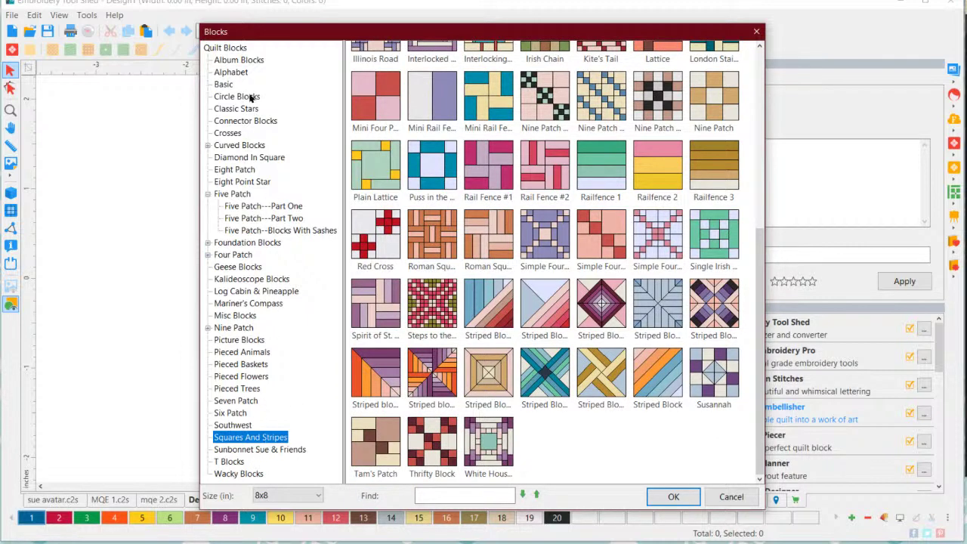
Insert the 4 Patch block from the Basic category into Design1 at size 8x8
{"action": "left_click", "coordinate": [224, 84]}
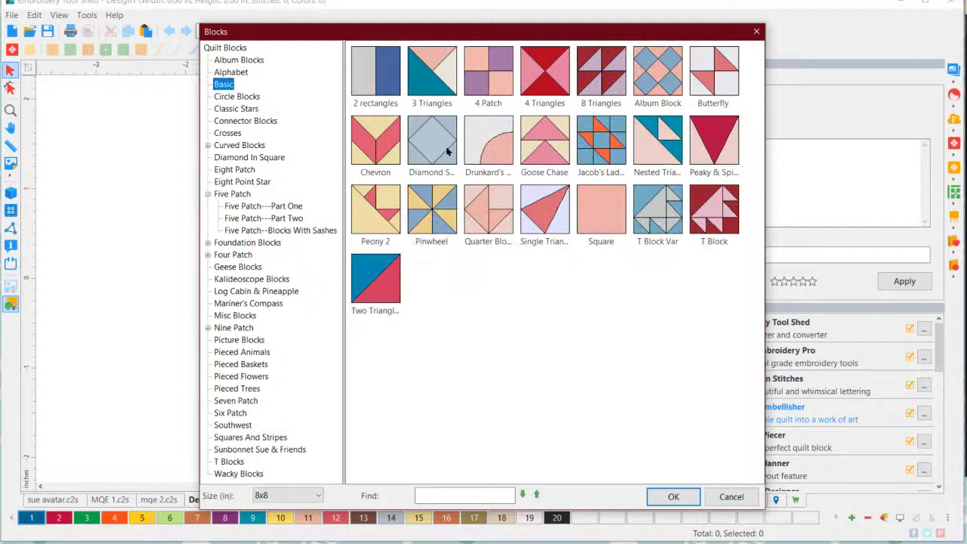
{"action": "left_click", "coordinate": [549, 72]}
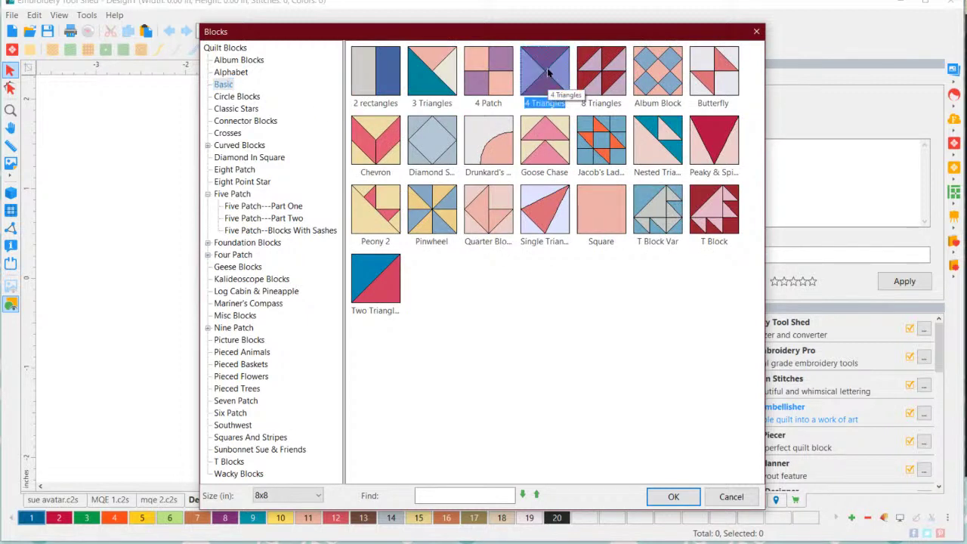
{"action": "left_click", "coordinate": [492, 82]}
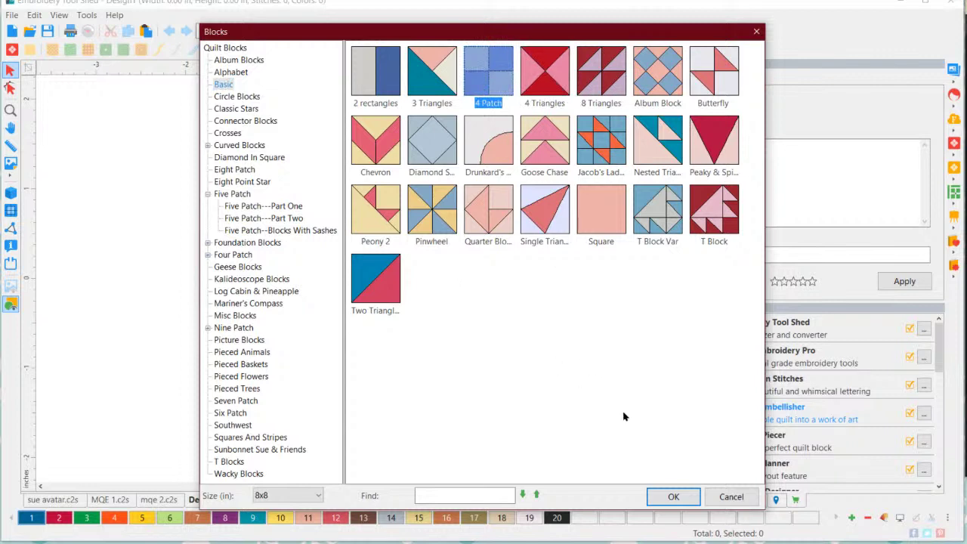
{"action": "left_click", "coordinate": [673, 498]}
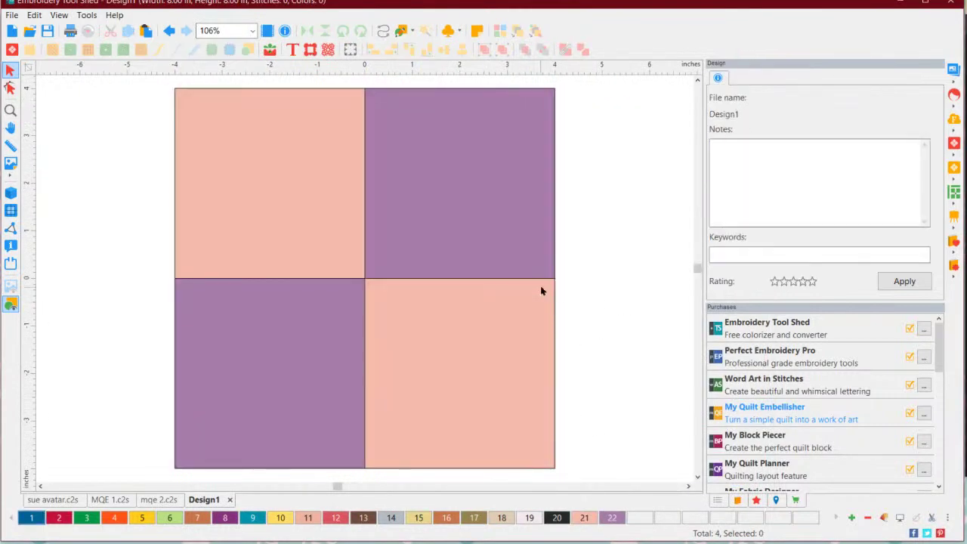
Select each of the four patches in turn, clear the selection, and show the design's sequence list
{"action": "left_click", "coordinate": [480, 231]}
{"action": "left_click", "coordinate": [323, 203]}
{"action": "left_click", "coordinate": [310, 352]}
{"action": "left_click", "coordinate": [423, 361]}
{"action": "left_click", "coordinate": [610, 322]}
{"action": "left_click", "coordinate": [716, 500]}
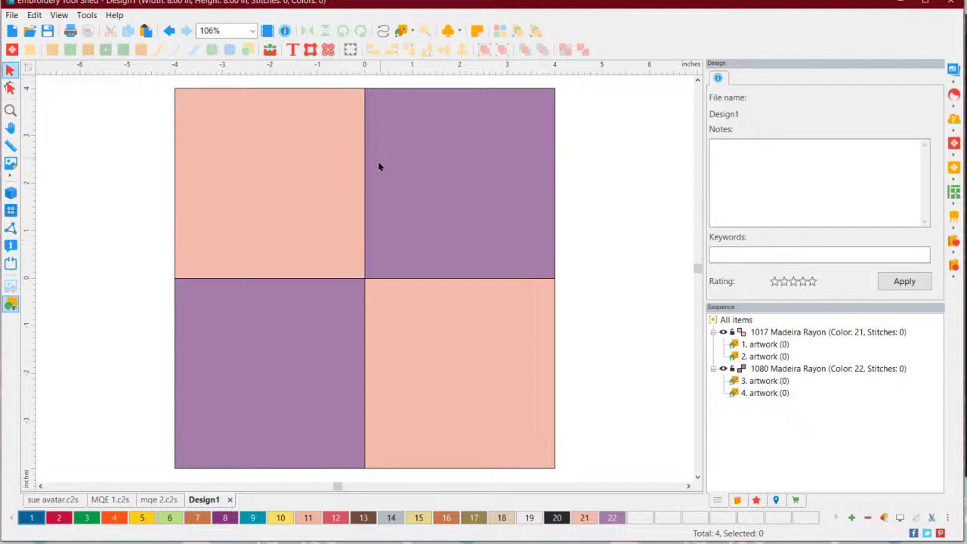
Fill the block's upper-left patch with the pink butterfly fabric from the Animals fabric category
{"action": "left_click", "coordinate": [261, 209]}
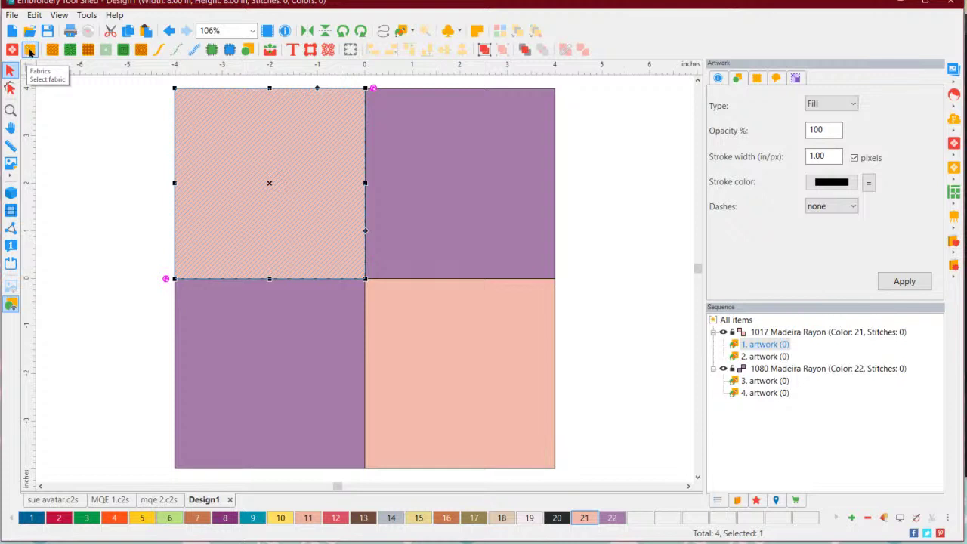
{"action": "left_click", "coordinate": [30, 50]}
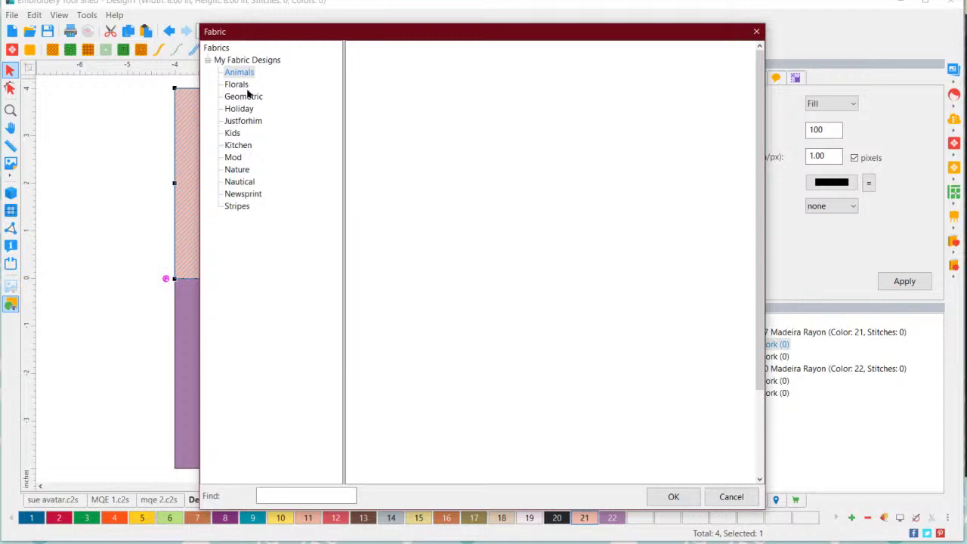
{"action": "left_click", "coordinate": [477, 79]}
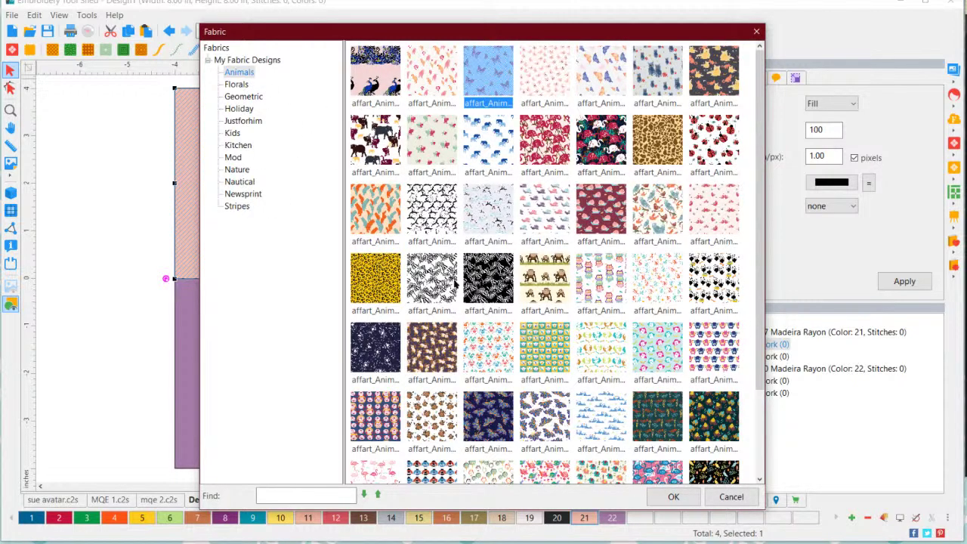
{"action": "scroll", "coordinate": [487, 249], "scroll_direction": "down", "scroll_amount": 1}
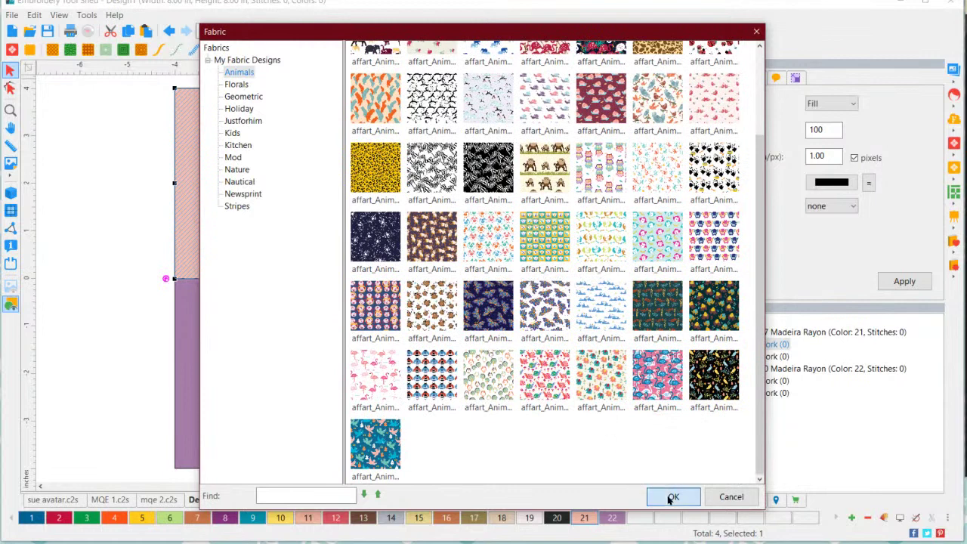
{"action": "left_click", "coordinate": [672, 496]}
{"action": "left_click", "coordinate": [648, 239]}
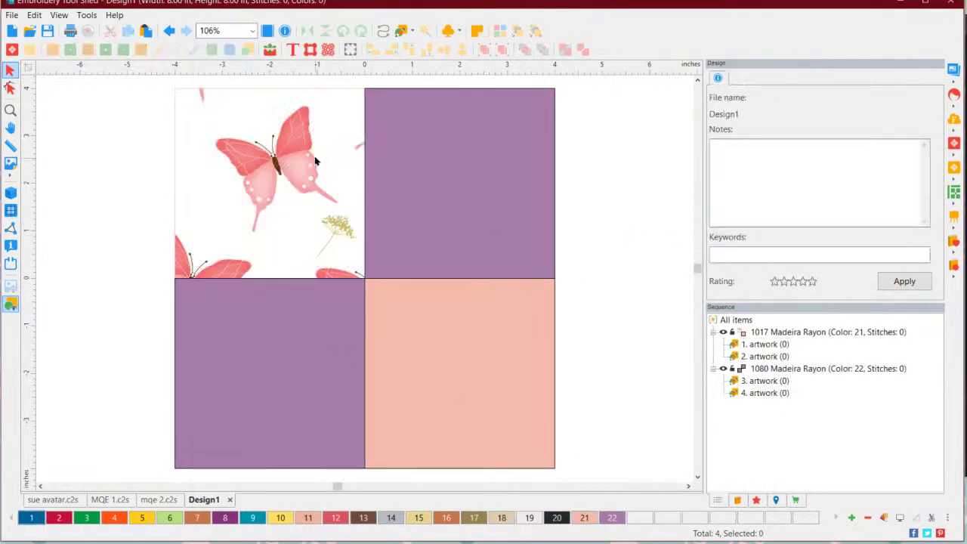
Select all four patches of the block to inspect their properties, and clear the selection
{"action": "left_click", "coordinate": [252, 91]}
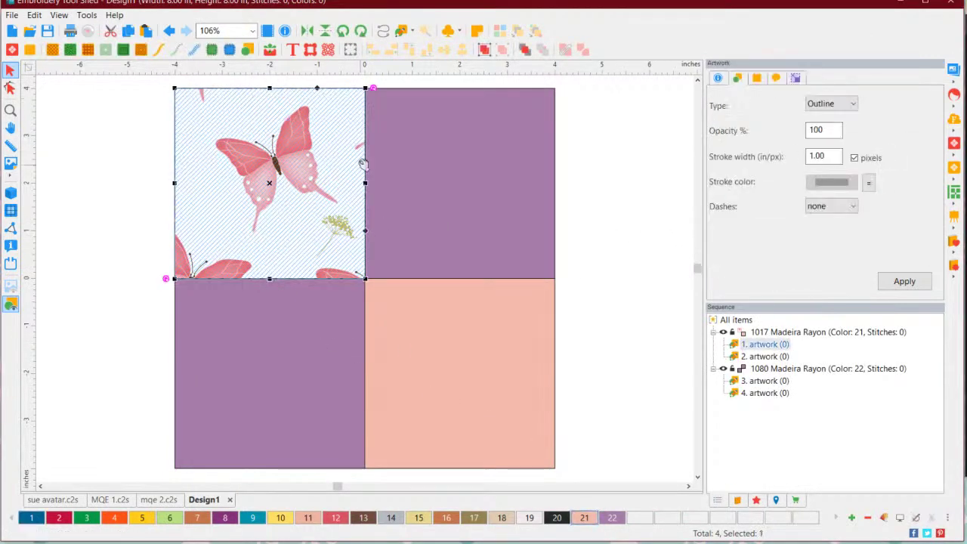
{"action": "scroll", "coordinate": [314, 211], "scroll_direction": "down", "scroll_amount": 3}
{"action": "left_click", "coordinate": [537, 322]}
{"action": "left_click_drag", "start_coordinate": [542, 425], "coordinate": [216, 125]}
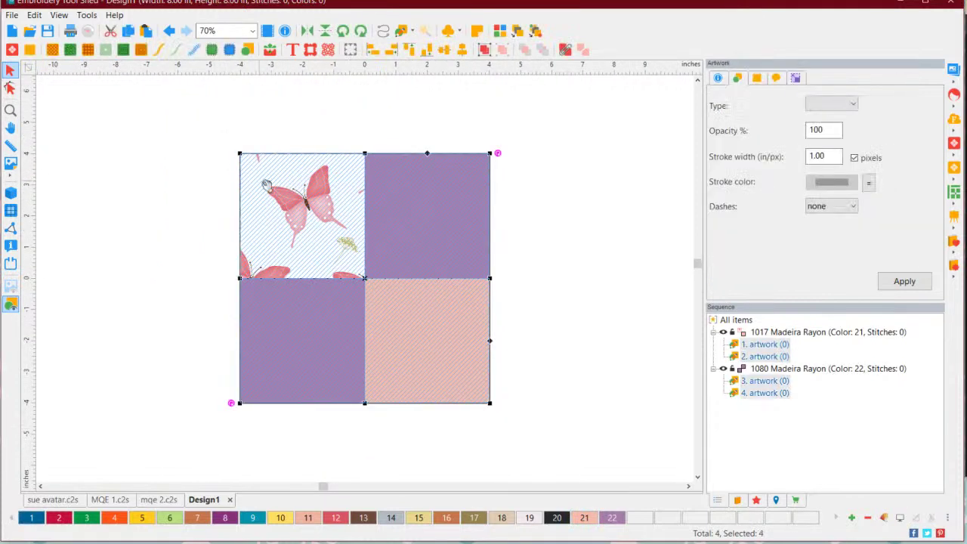
{"action": "left_click", "coordinate": [797, 79]}
{"action": "left_click", "coordinate": [629, 187]}
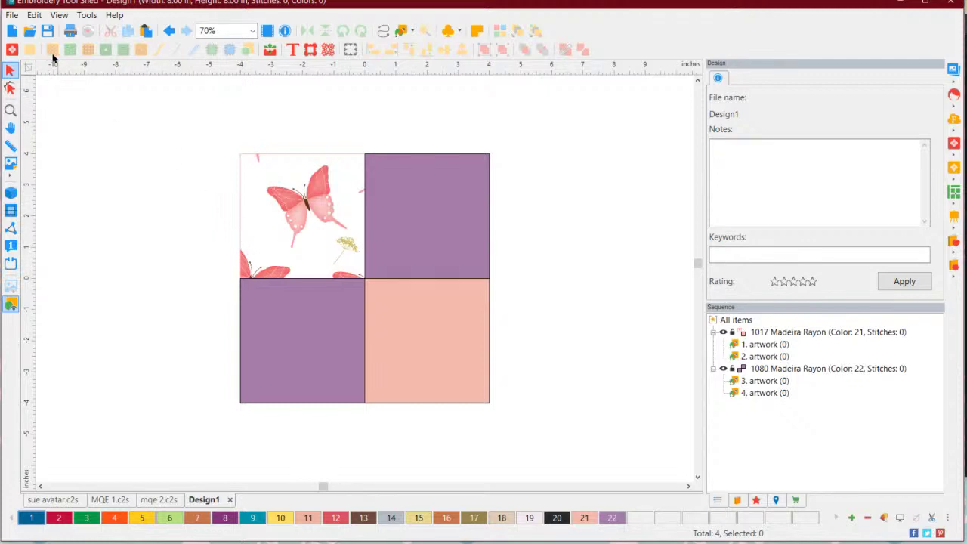
Browse the motif pattern library for the block's upper-right patch and close it without choosing a motif
{"action": "left_click", "coordinate": [321, 203]}
{"action": "left_click", "coordinate": [421, 204]}
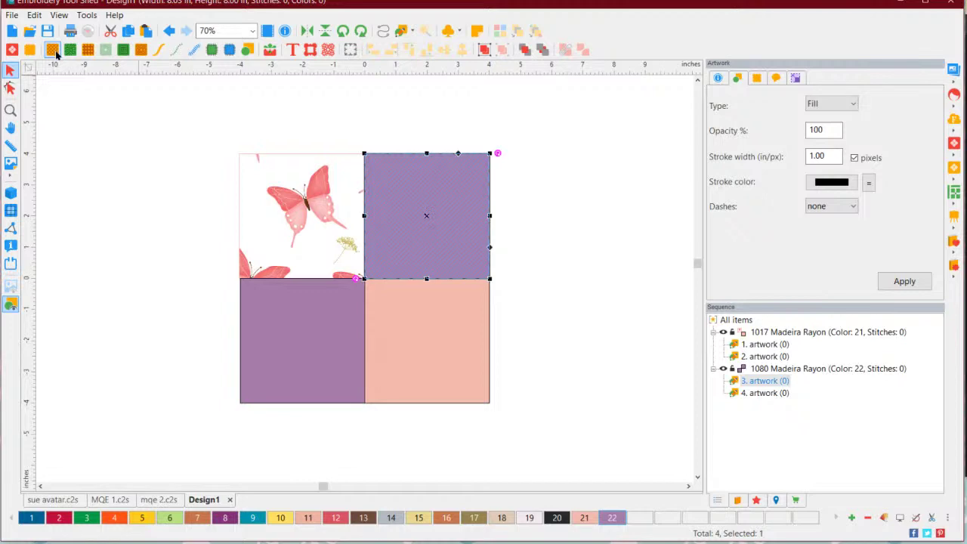
{"action": "left_click", "coordinate": [56, 55]}
{"action": "scroll", "coordinate": [517, 240], "scroll_direction": "down", "scroll_amount": 2}
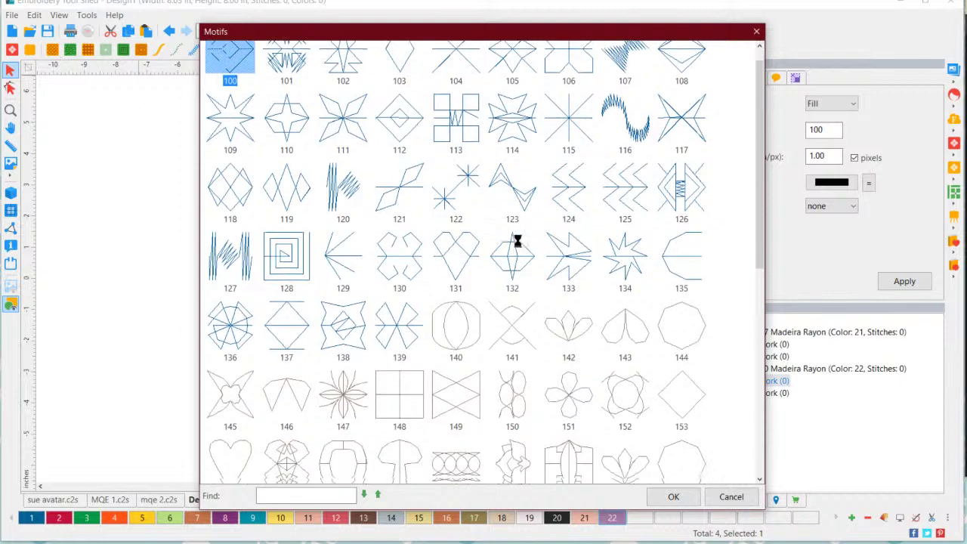
{"action": "scroll", "coordinate": [506, 272], "scroll_direction": "down", "scroll_amount": 4}
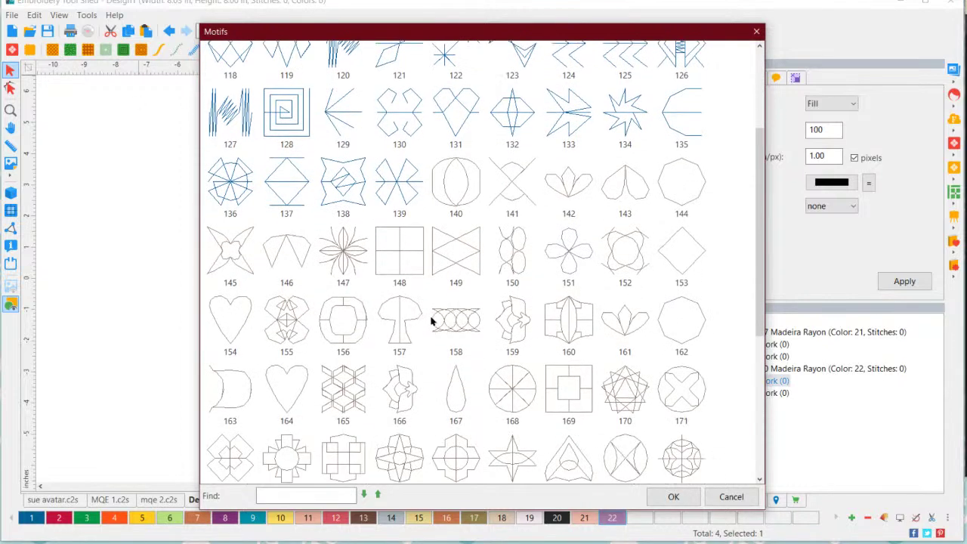
{"action": "scroll", "coordinate": [476, 324], "scroll_direction": "down", "scroll_amount": 6}
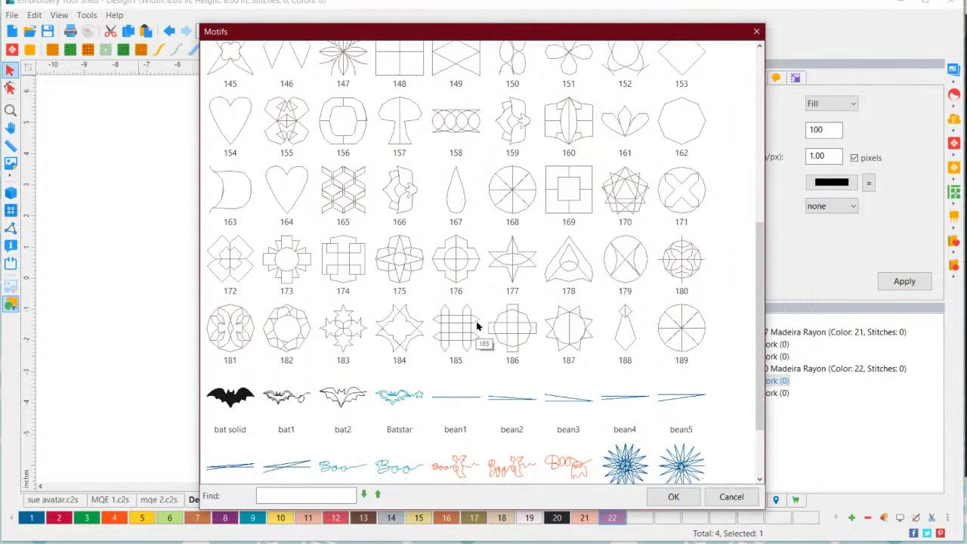
{"action": "scroll", "coordinate": [476, 324], "scroll_direction": "down", "scroll_amount": 2}
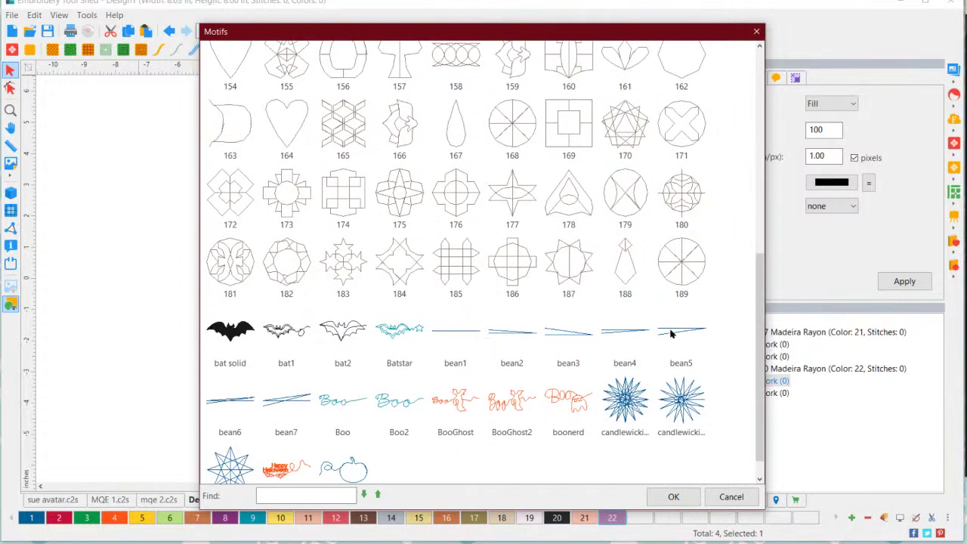
{"action": "scroll", "coordinate": [383, 394], "scroll_direction": "down", "scroll_amount": 1}
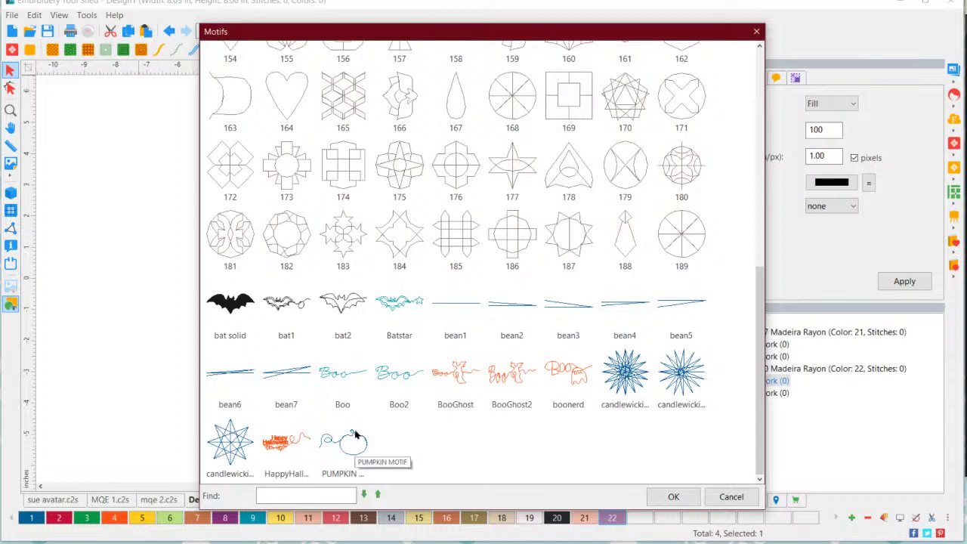
{"action": "scroll", "coordinate": [456, 254], "scroll_direction": "up", "scroll_amount": 3}
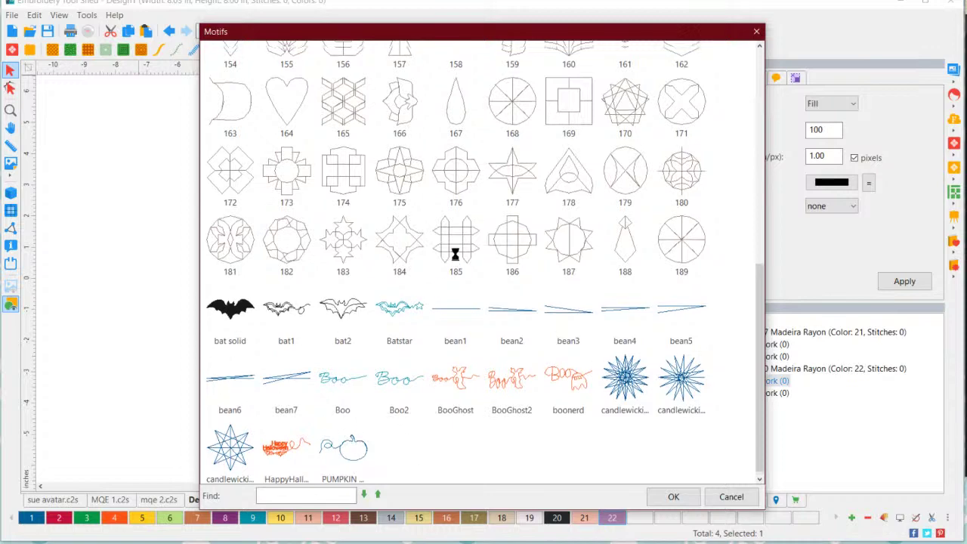
{"action": "scroll", "coordinate": [455, 254], "scroll_direction": "up", "scroll_amount": 5}
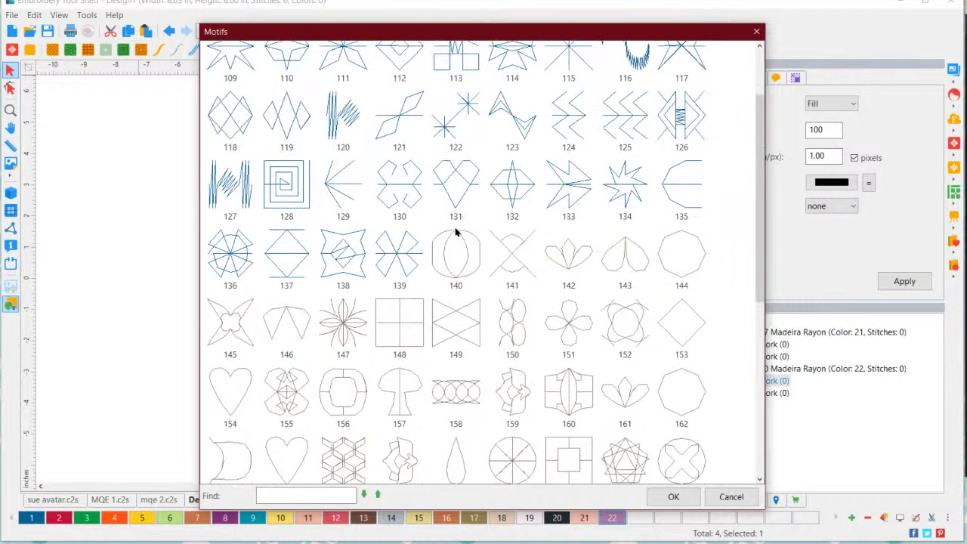
{"action": "scroll", "coordinate": [426, 194], "scroll_direction": "up", "scroll_amount": 2}
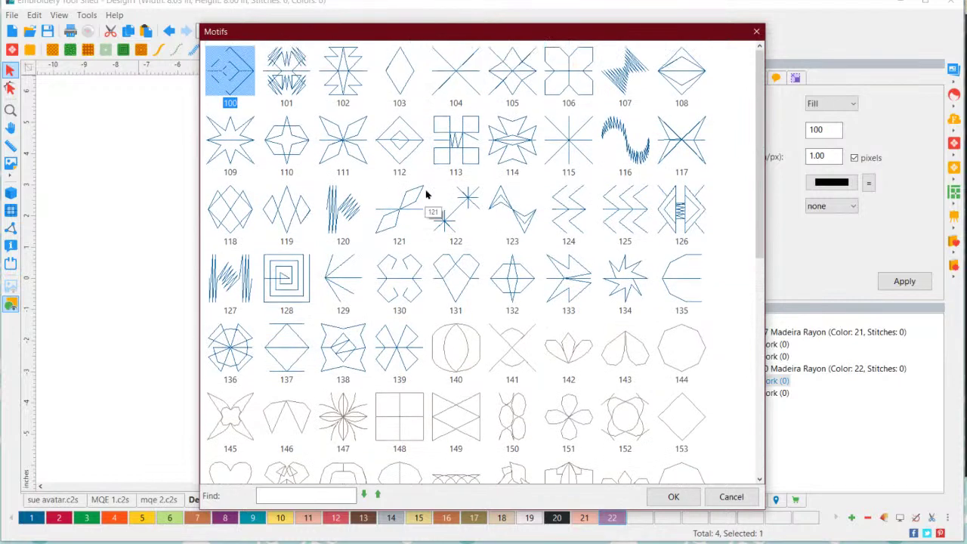
{"action": "left_click", "coordinate": [756, 34]}
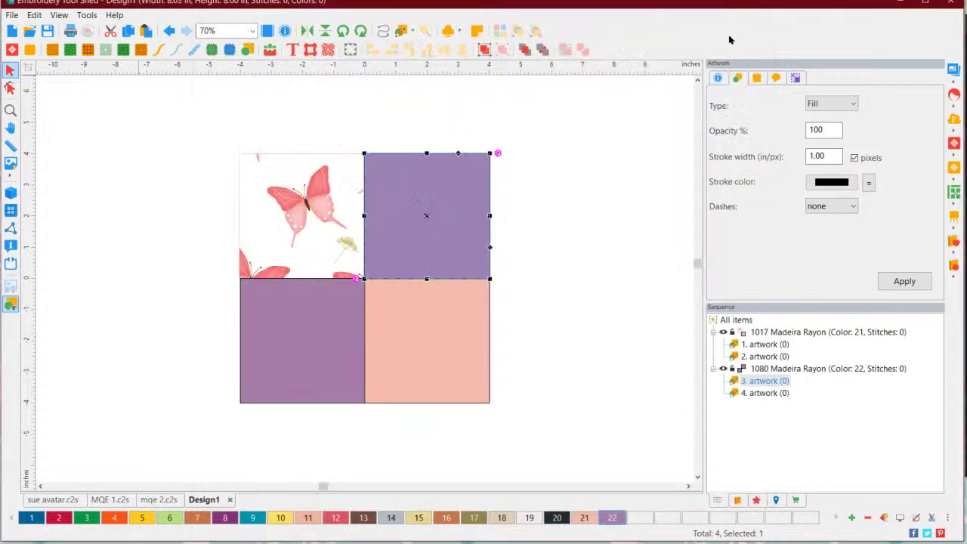
Convert the upper-right patch to a stippling fill and set its pattern to Piano
{"action": "left_click", "coordinate": [70, 50]}
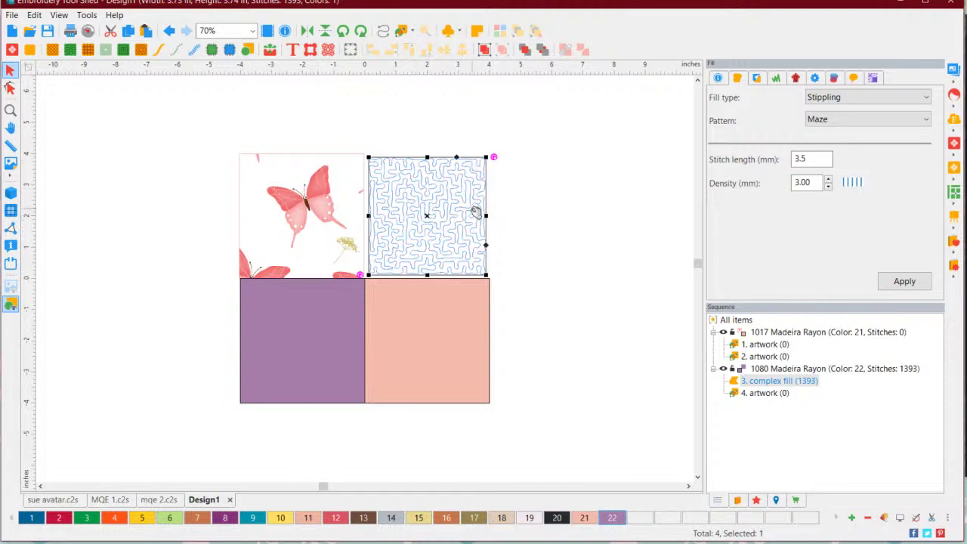
{"action": "left_click", "coordinate": [866, 121]}
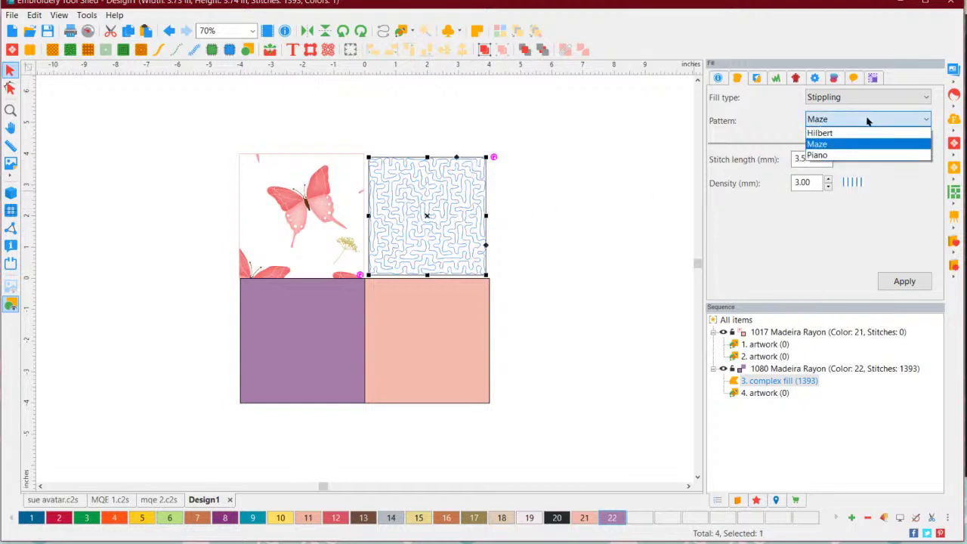
{"action": "left_click", "coordinate": [899, 281]}
{"action": "left_click", "coordinate": [884, 118]}
{"action": "left_click", "coordinate": [844, 155]}
{"action": "left_click", "coordinate": [899, 281]}
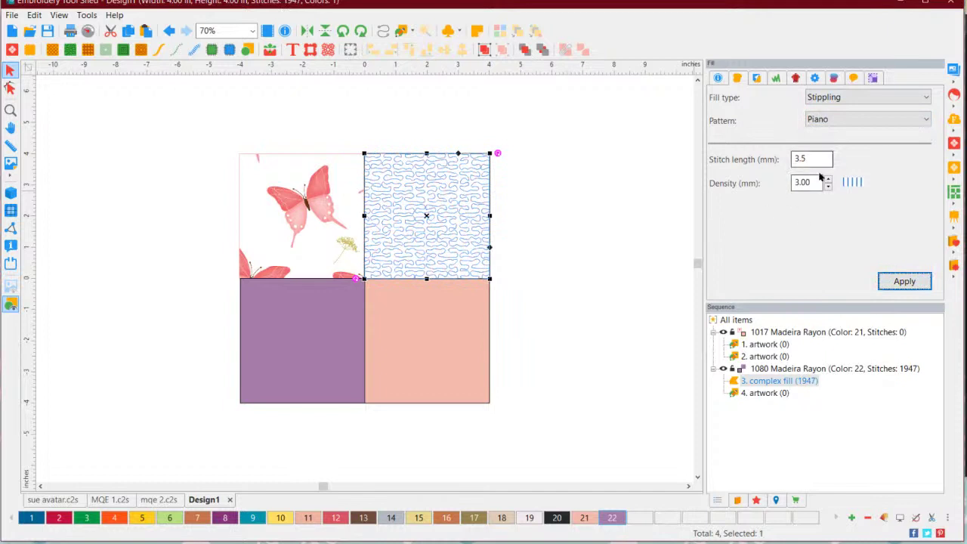
Set the stippling density of the upper-right patch to 4.00 mm and apply it
{"action": "left_click", "coordinate": [797, 159]}
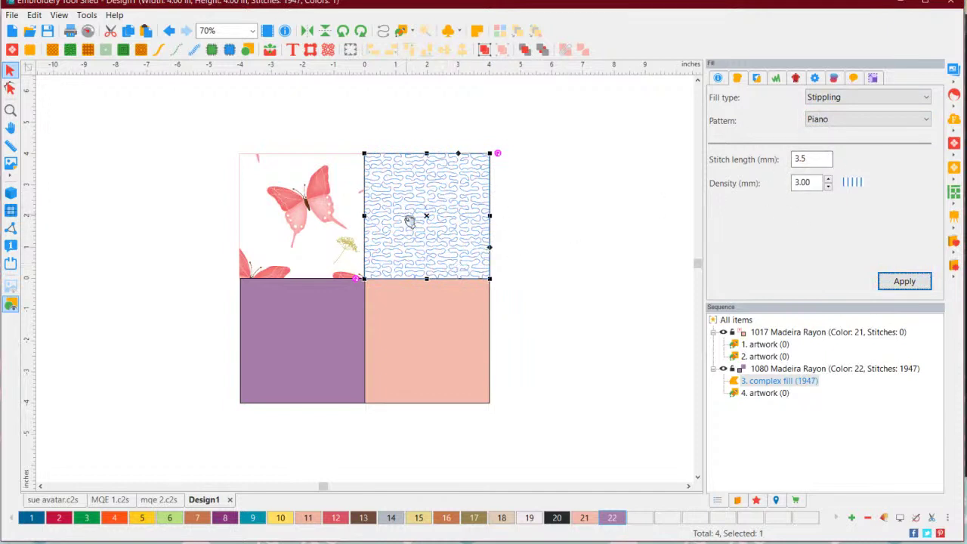
{"action": "left_click", "coordinate": [802, 183]}
{"action": "left_click", "coordinate": [828, 181]}
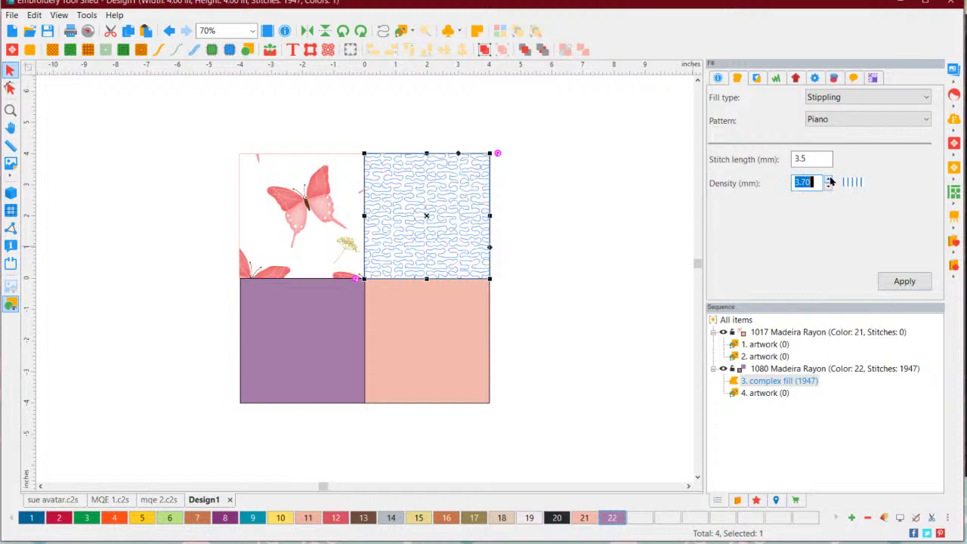
{"action": "left_click", "coordinate": [827, 181]}
{"action": "left_click", "coordinate": [904, 281]}
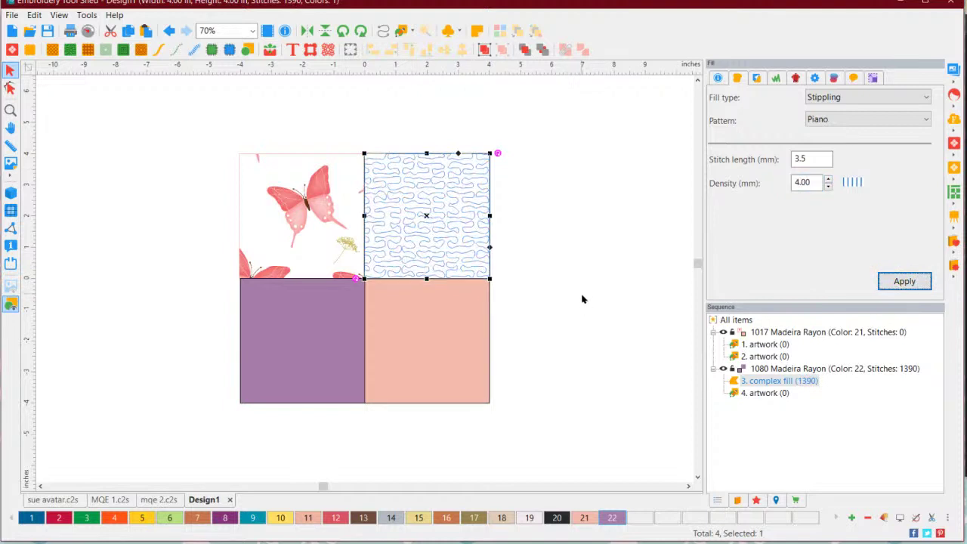
{"action": "left_click", "coordinate": [561, 261]}
{"action": "left_click", "coordinate": [438, 220]}
Fill the block's lower-right patch with the stipple-143 spiral pattern as advanced stippling
{"action": "left_click", "coordinate": [419, 349]}
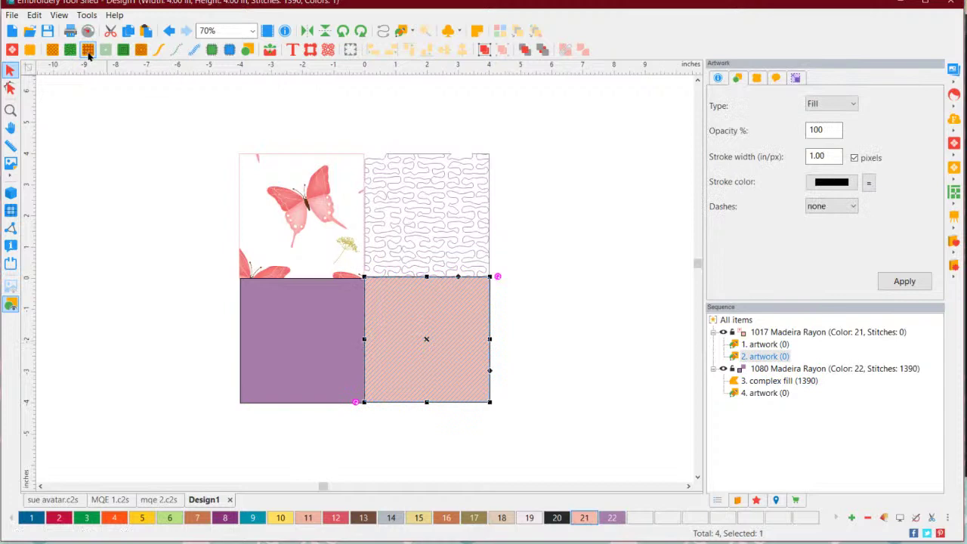
{"action": "left_click", "coordinate": [88, 53]}
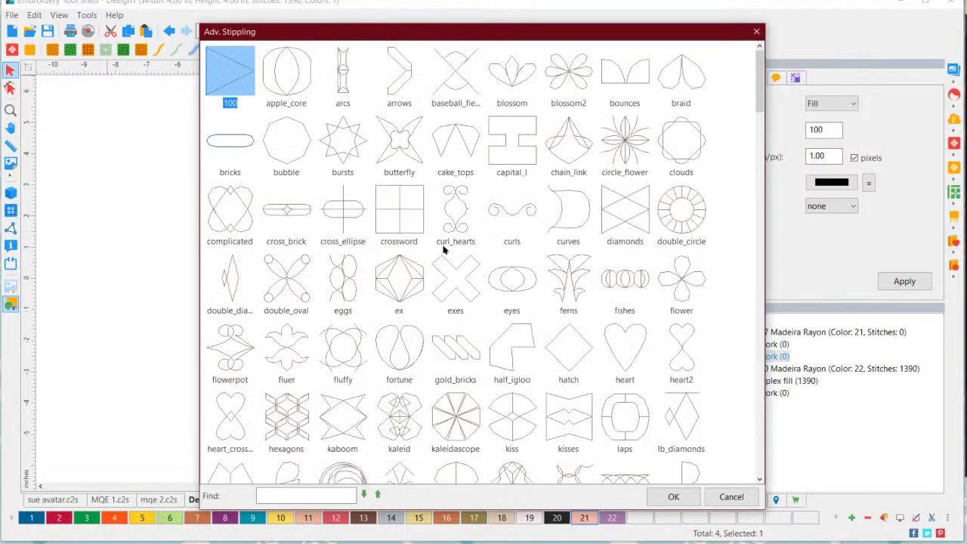
{"action": "scroll", "coordinate": [472, 270], "scroll_direction": "down", "scroll_amount": 3}
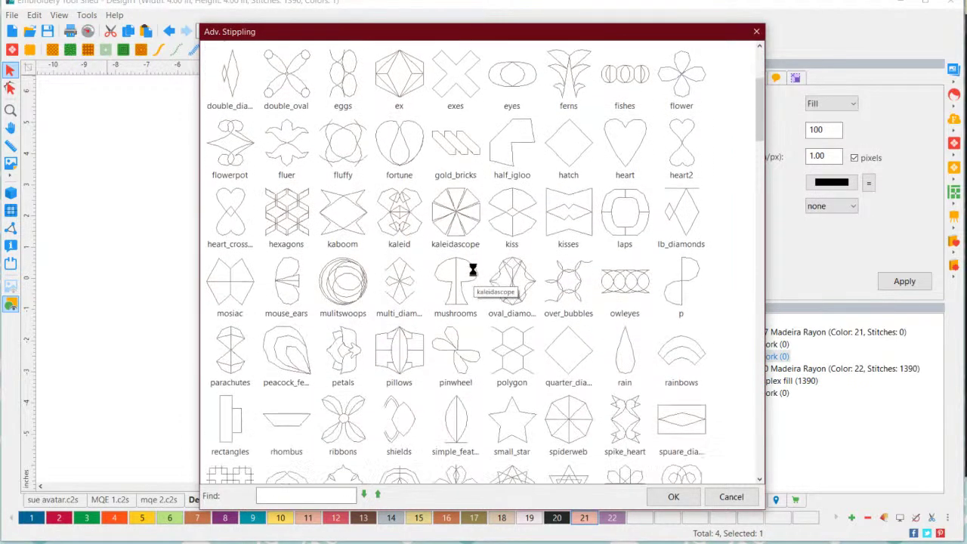
{"action": "scroll", "coordinate": [557, 333], "scroll_direction": "down", "scroll_amount": 1}
{"action": "scroll", "coordinate": [461, 310], "scroll_direction": "down", "scroll_amount": 4}
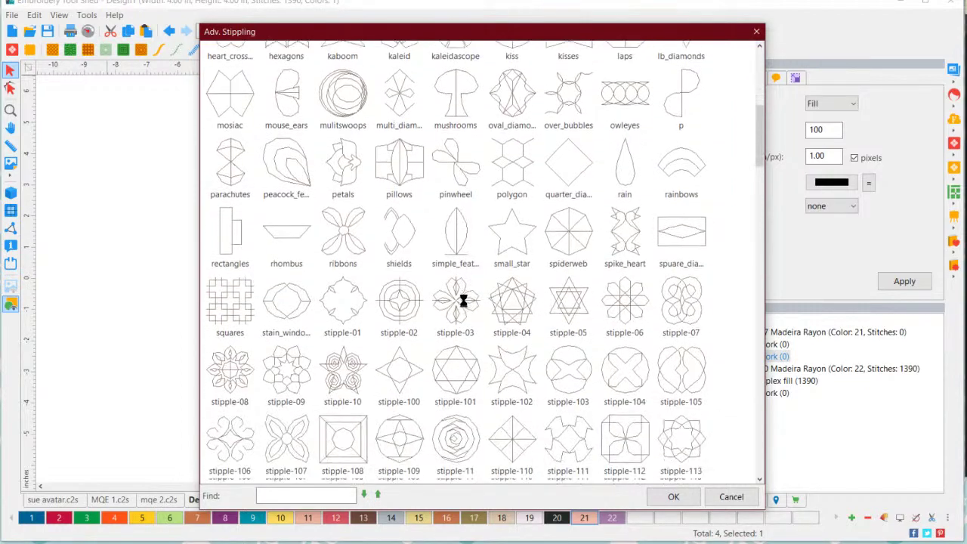
{"action": "scroll", "coordinate": [481, 311], "scroll_direction": "down", "scroll_amount": 2}
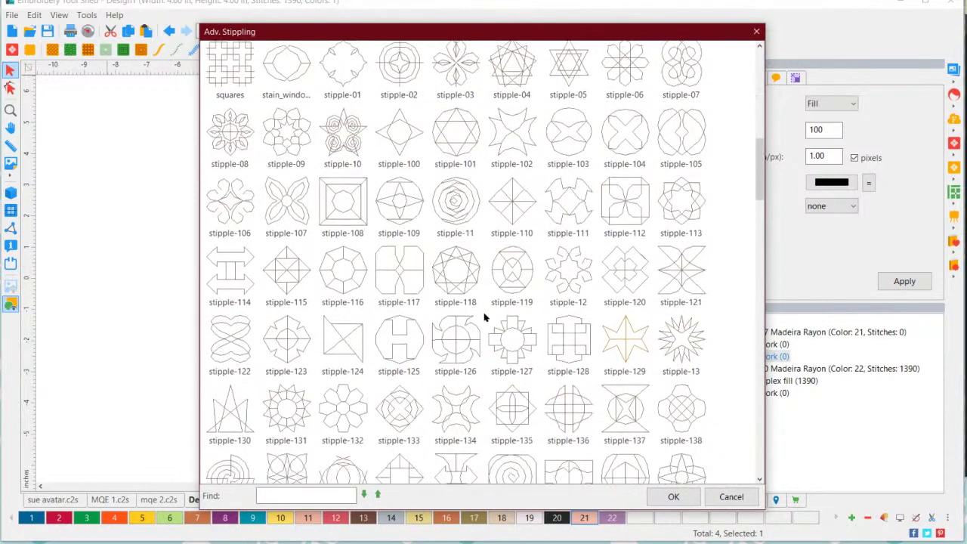
{"action": "scroll", "coordinate": [483, 312], "scroll_direction": "down", "scroll_amount": 2}
{"action": "scroll", "coordinate": [484, 311], "scroll_direction": "down", "scroll_amount": 2}
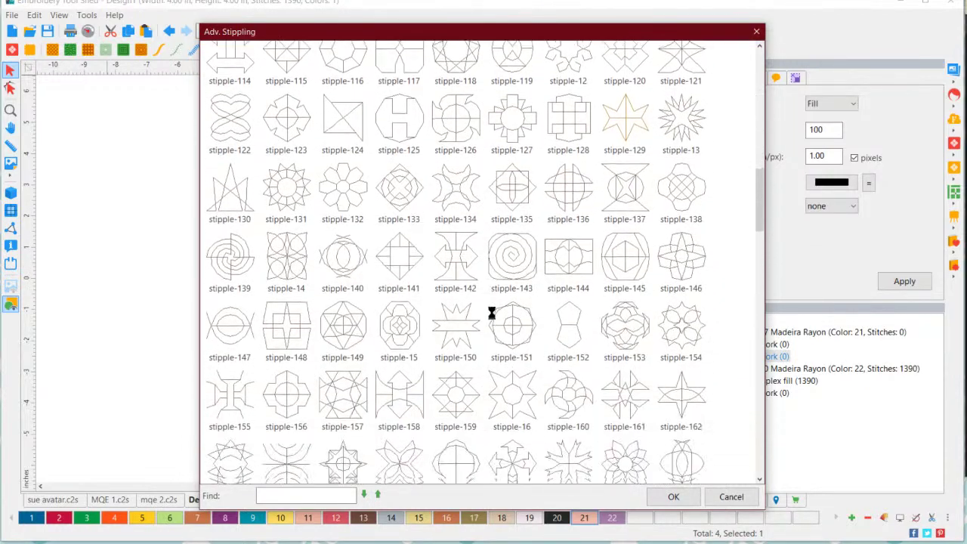
{"action": "left_click", "coordinate": [510, 254]}
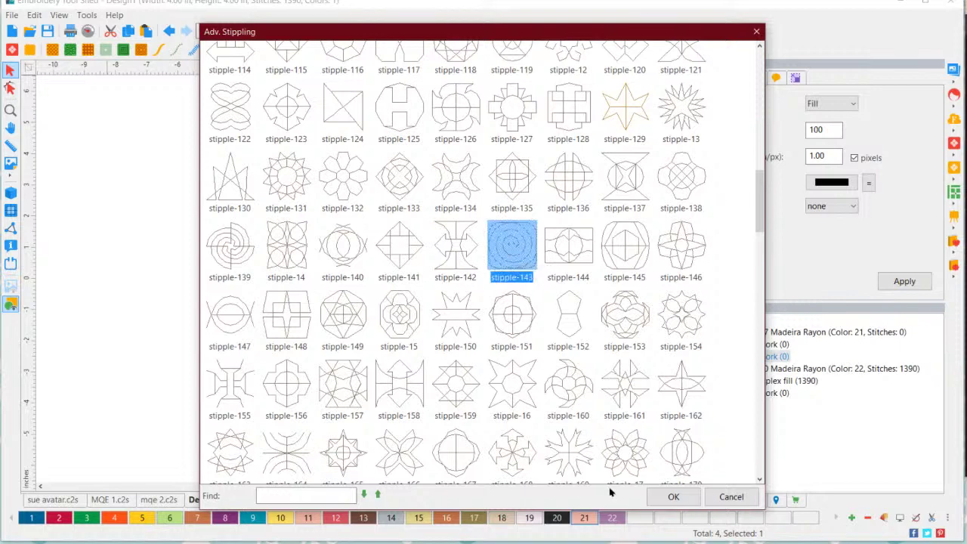
{"action": "left_click", "coordinate": [667, 496]}
{"action": "left_click", "coordinate": [544, 415]}
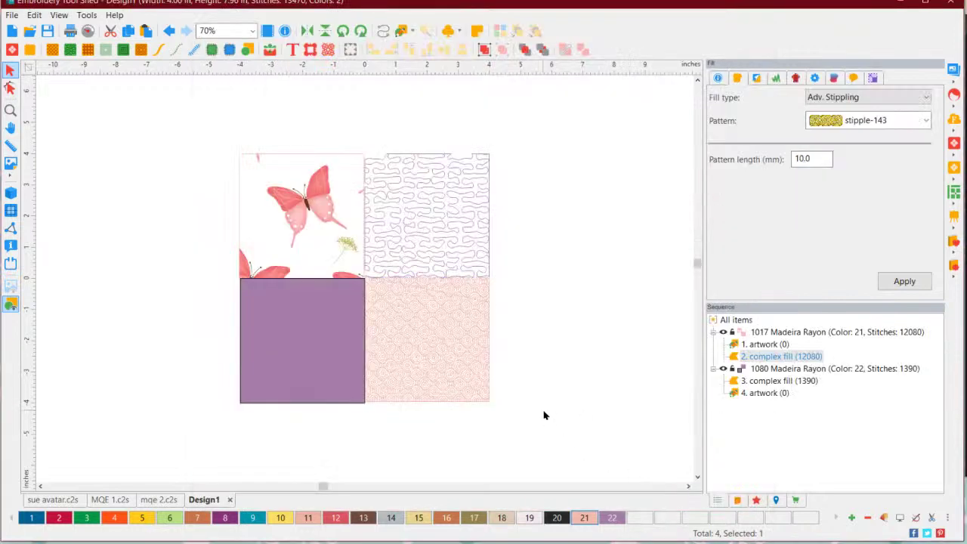
Set the spiral fill's pattern length in the lower-right patch to 20 mm, apply it and inspect the stitching up close
{"action": "left_click", "coordinate": [457, 367]}
{"action": "left_click_drag", "start_coordinate": [810, 158], "coordinate": [783, 159]}
{"action": "type", "text": "20"}
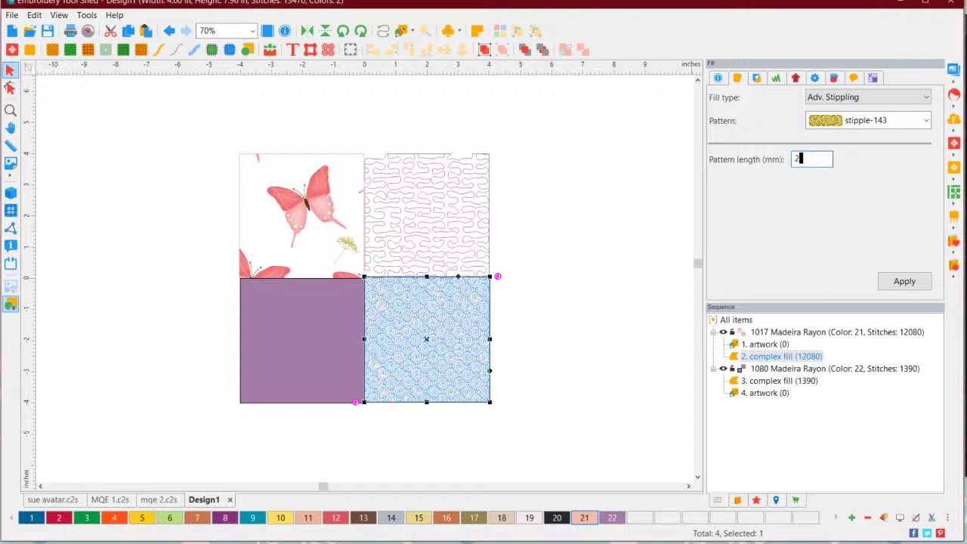
{"action": "left_click", "coordinate": [884, 281]}
{"action": "left_click", "coordinate": [572, 321]}
{"action": "left_click", "coordinate": [442, 338]}
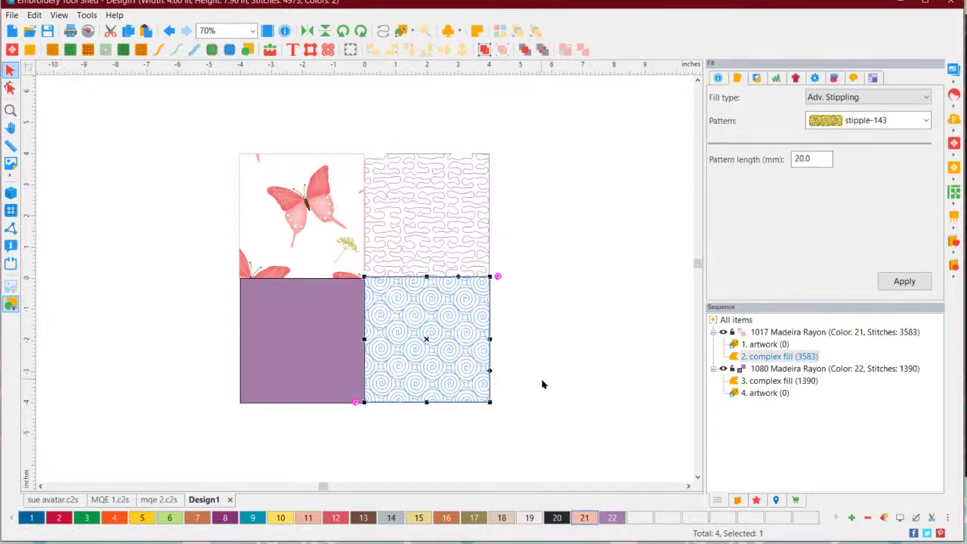
{"action": "left_click", "coordinate": [542, 384]}
{"action": "left_click", "coordinate": [459, 346]}
{"action": "left_click", "coordinate": [527, 363]}
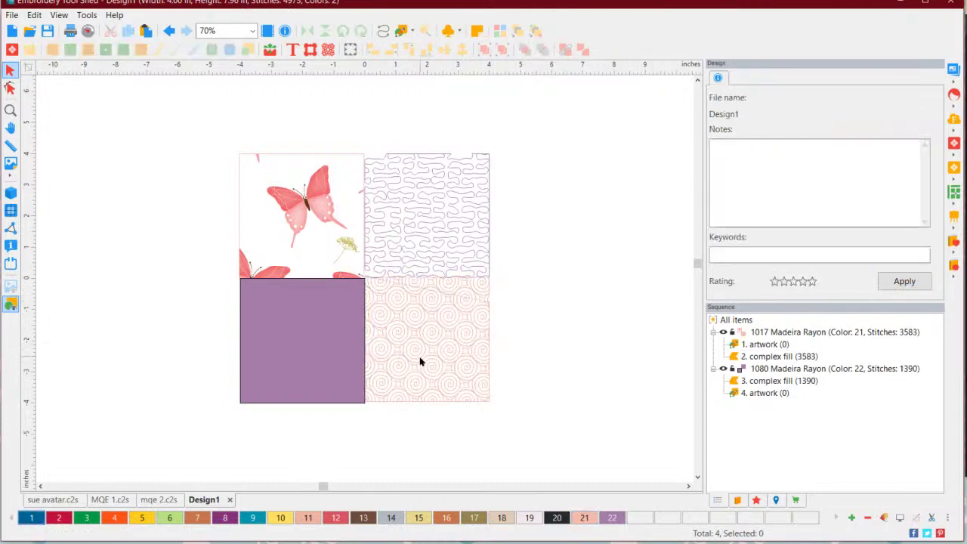
{"action": "scroll", "coordinate": [421, 362], "scroll_direction": "up", "scroll_amount": 5}
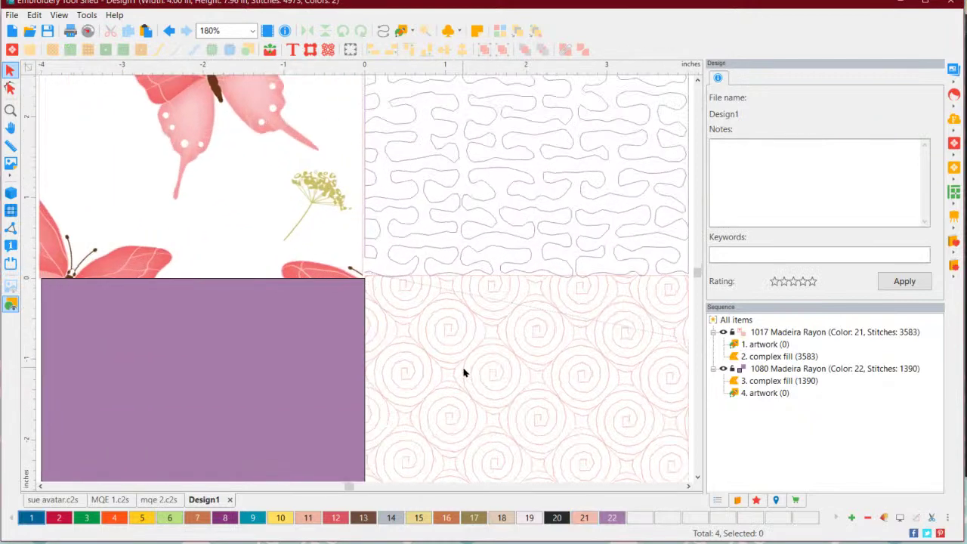
{"action": "scroll", "coordinate": [479, 372], "scroll_direction": "up", "scroll_amount": 1}
{"action": "scroll", "coordinate": [493, 373], "scroll_direction": "down", "scroll_amount": 6}
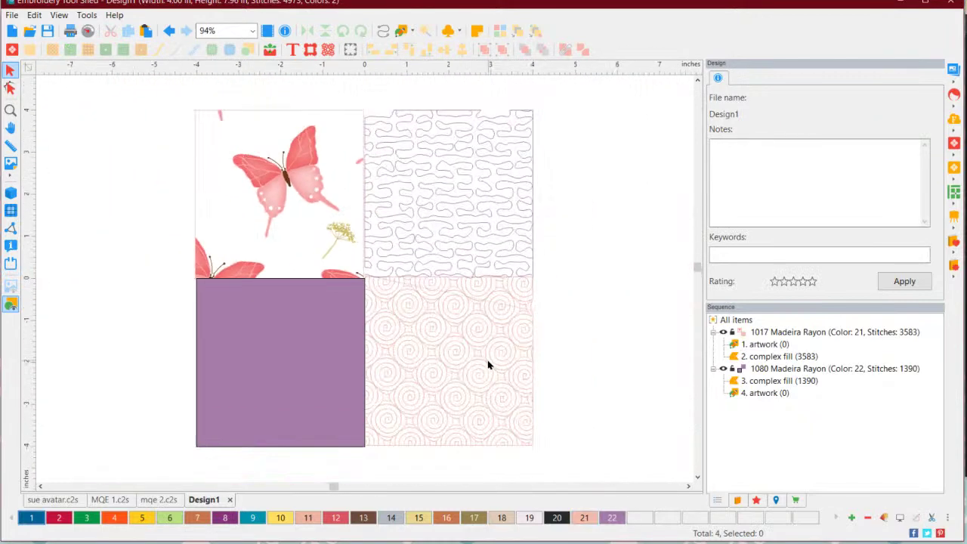
Convert the butterfly patch at the block's upper left to a contour fill
{"action": "left_click", "coordinate": [293, 349]}
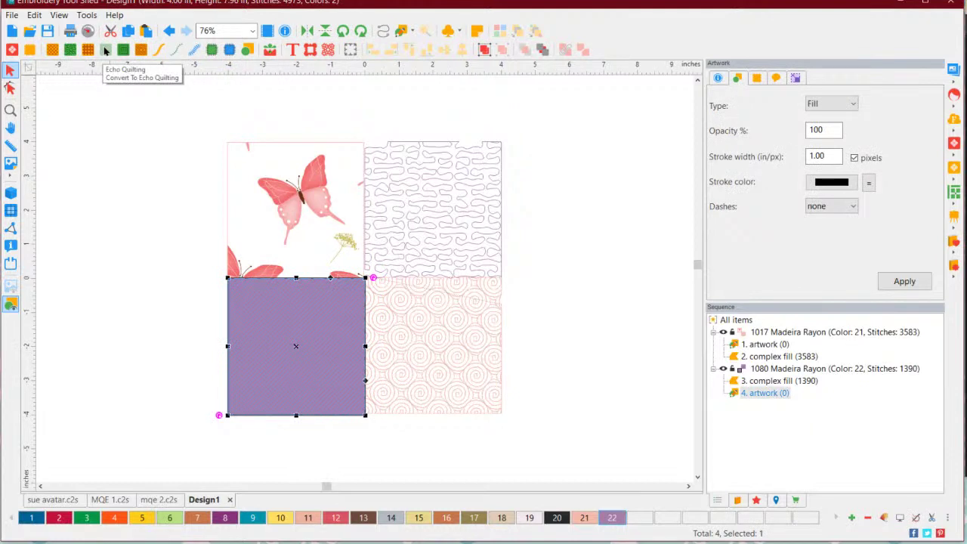
{"action": "left_click", "coordinate": [266, 186]}
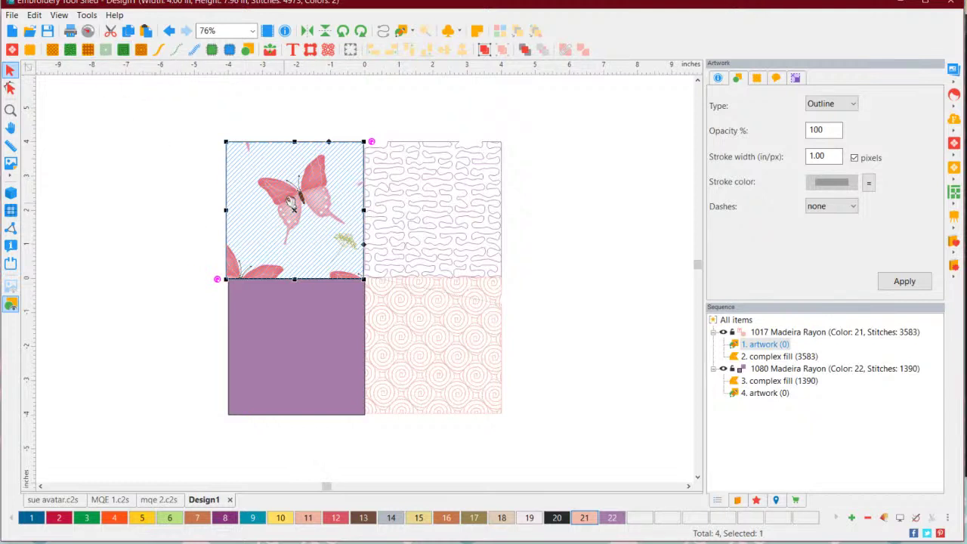
{"action": "left_click", "coordinate": [123, 50]}
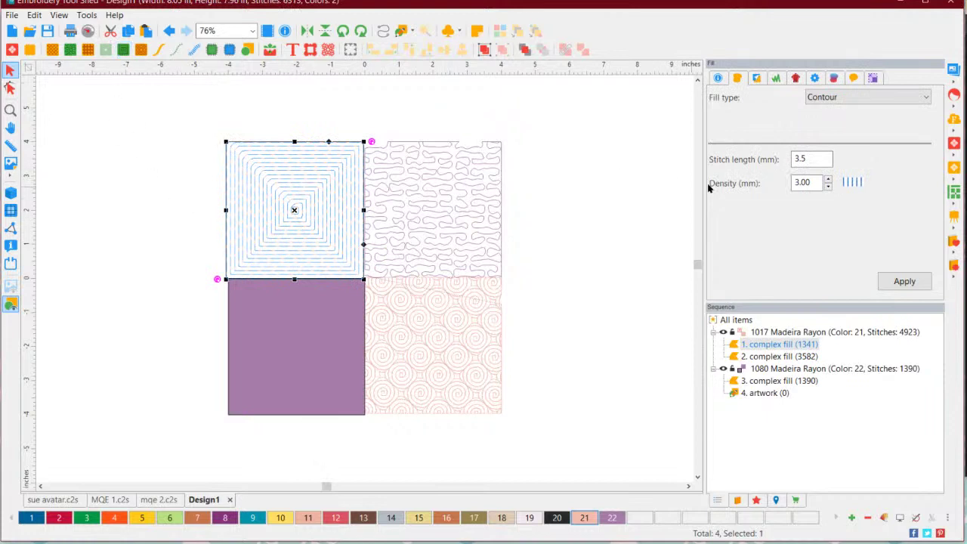
Change the upper-left patch's fill type to Wave and apply it
{"action": "left_click", "coordinate": [897, 99]}
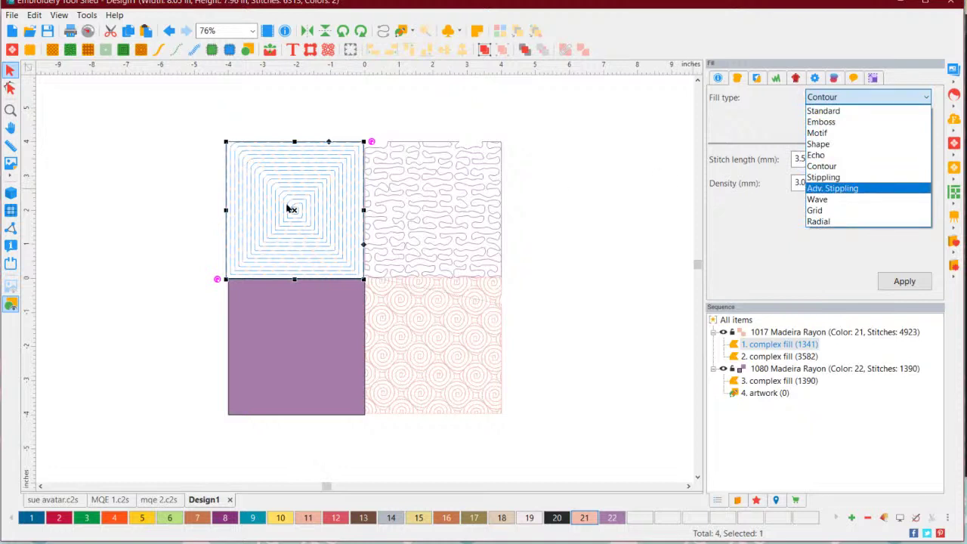
{"action": "left_click", "coordinate": [842, 200]}
{"action": "left_click", "coordinate": [907, 284]}
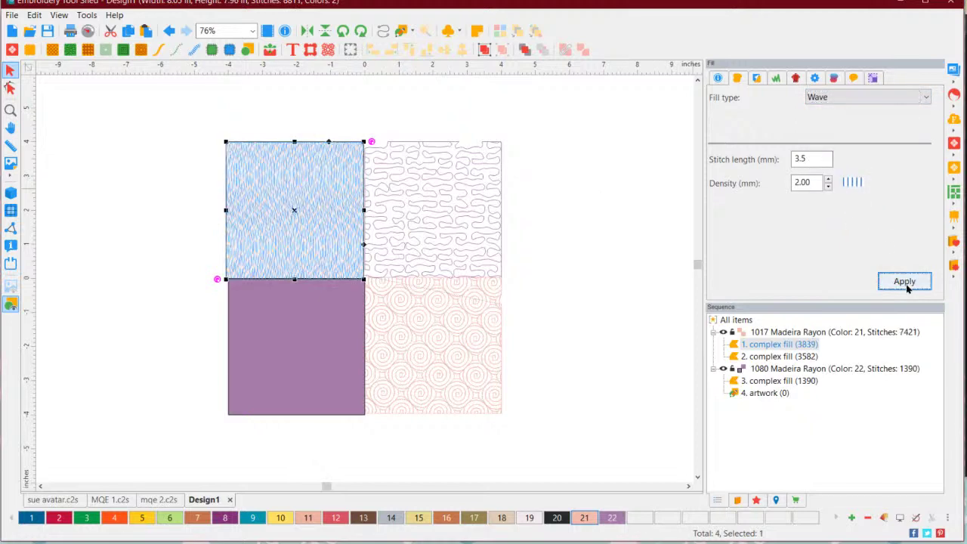
{"action": "scroll", "coordinate": [314, 215], "scroll_direction": "up", "scroll_amount": 4}
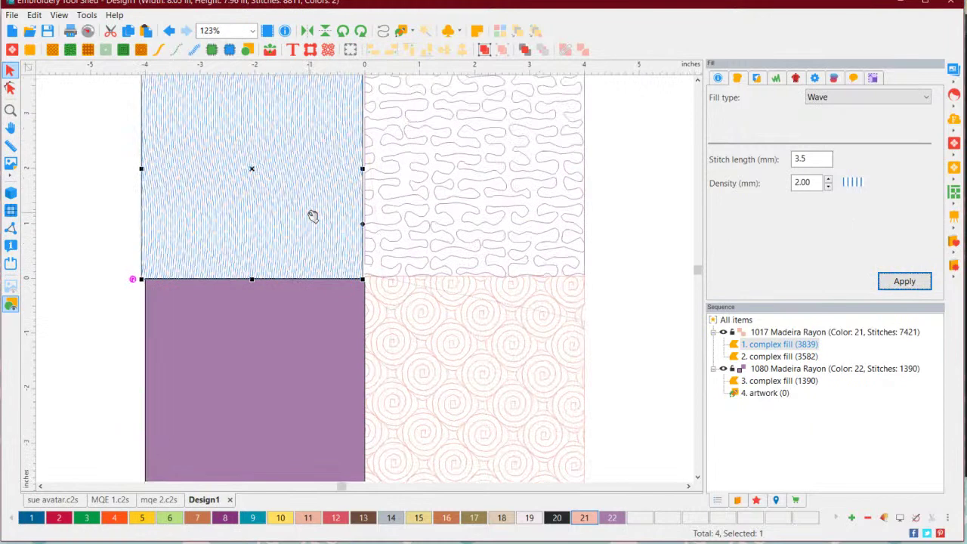
Change the upper-left patch's fill type to Shape with the oval pattern 105 and apply it
{"action": "scroll", "coordinate": [315, 216], "scroll_direction": "down", "scroll_amount": 4}
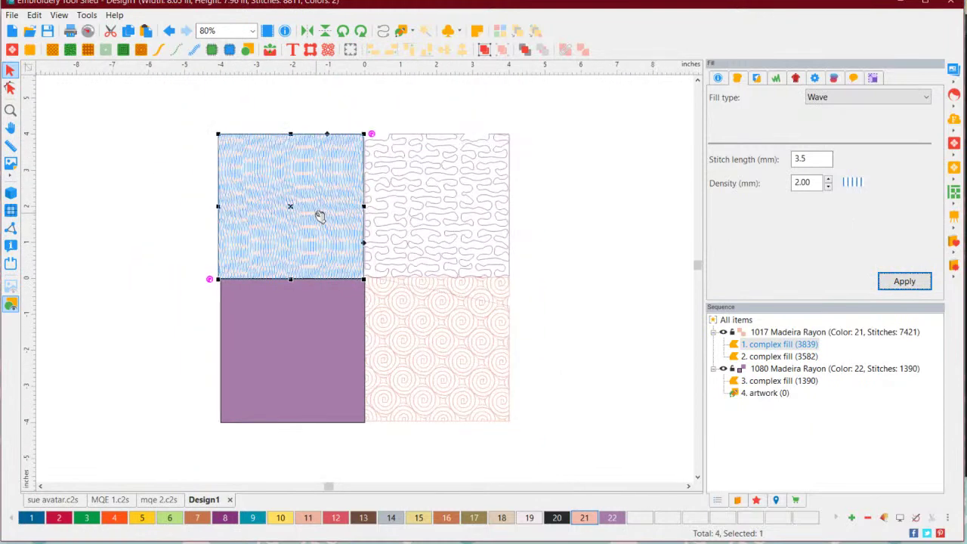
{"action": "left_click", "coordinate": [872, 98]}
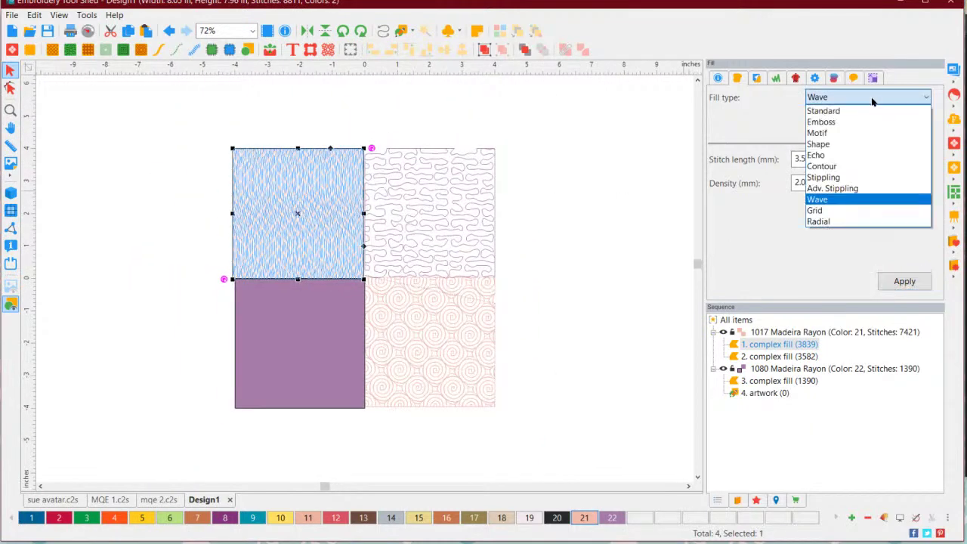
{"action": "left_click", "coordinate": [845, 145]}
{"action": "left_click", "coordinate": [903, 281]}
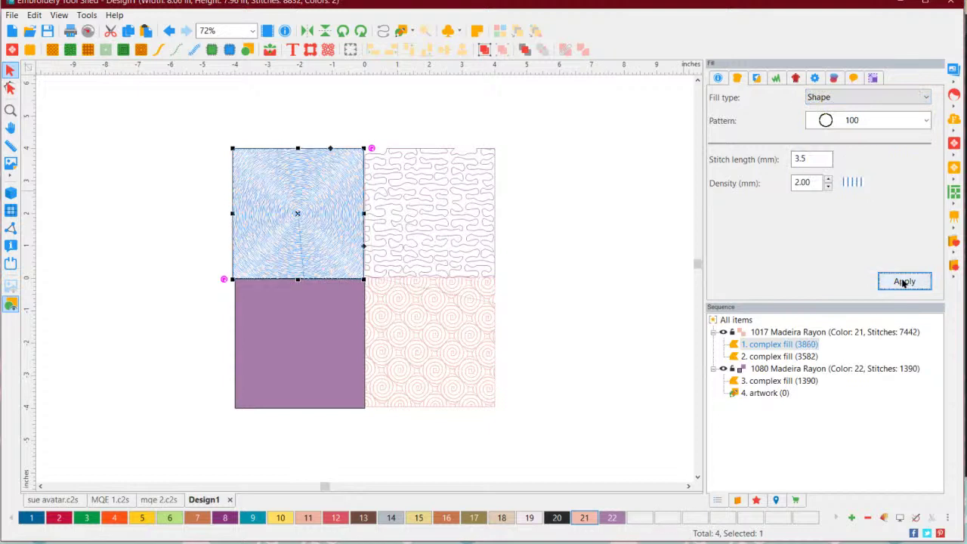
{"action": "left_click", "coordinate": [877, 121]}
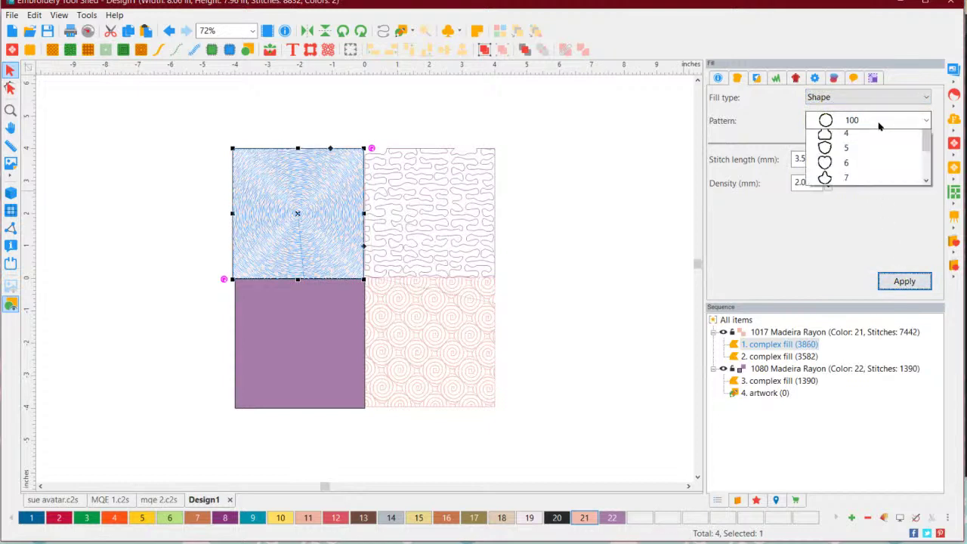
{"action": "left_click", "coordinate": [843, 212]}
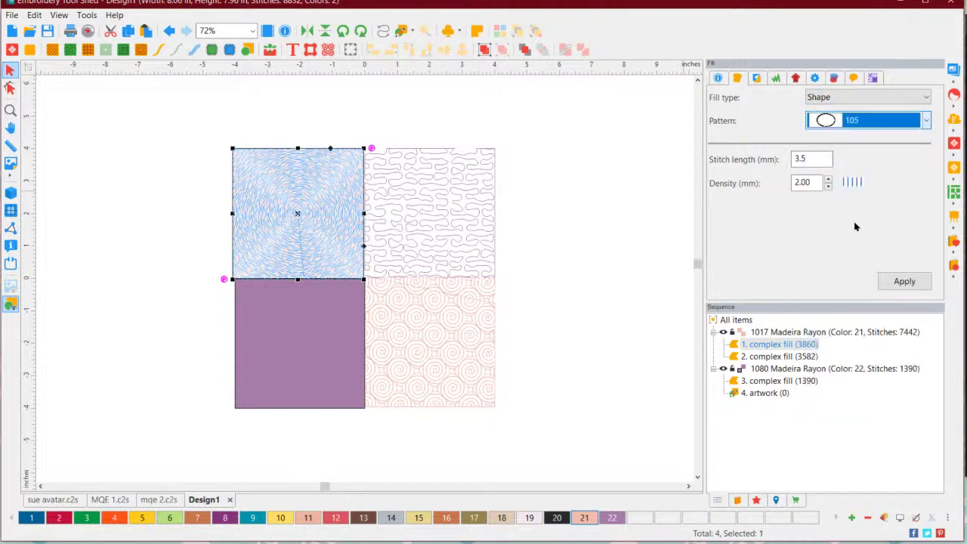
{"action": "left_click", "coordinate": [899, 281]}
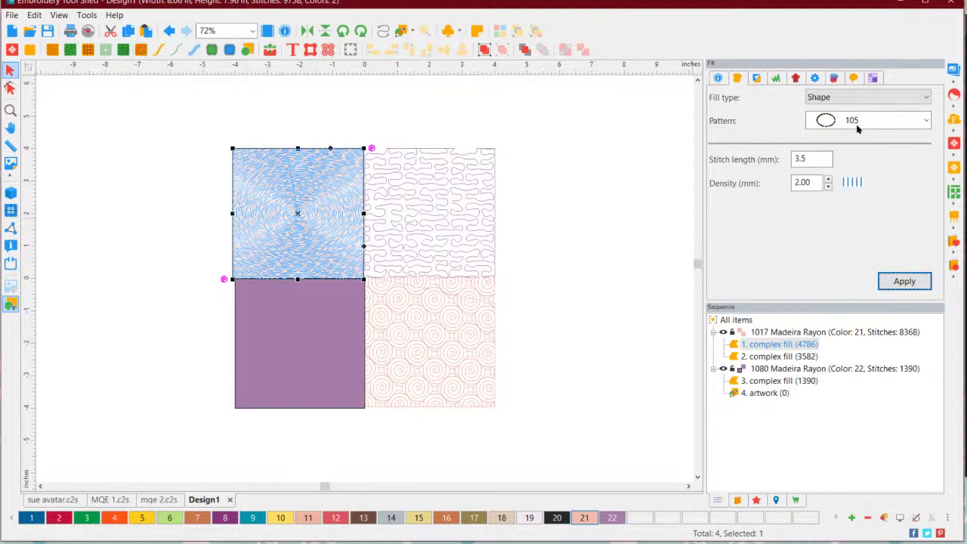
Set the density of the upper-left patch's oval shape fill to 6 mm and deselect the patch
{"action": "left_click", "coordinate": [801, 182]}
{"action": "double_click", "coordinate": [818, 182]}
{"action": "type", "text": "6"}
{"action": "key", "text": "Return"}
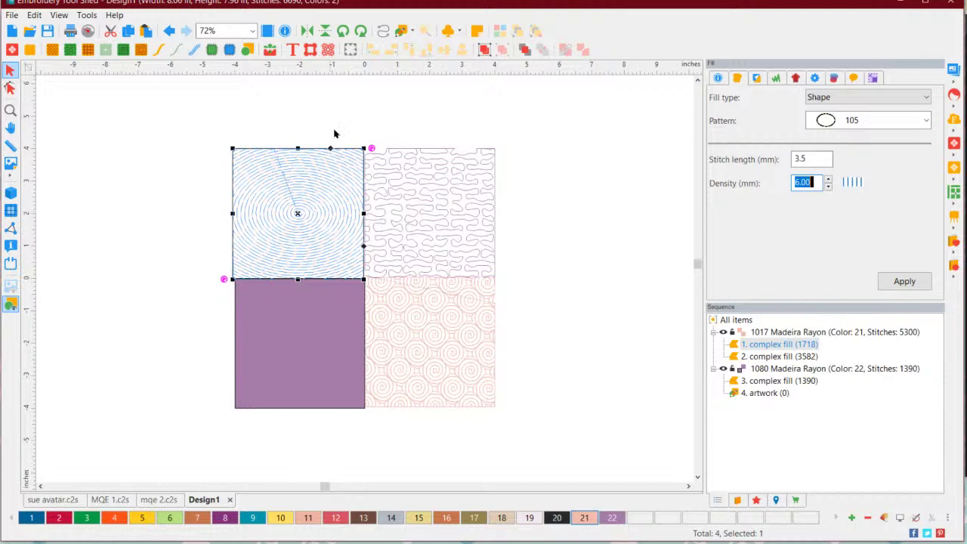
{"action": "left_click", "coordinate": [584, 357]}
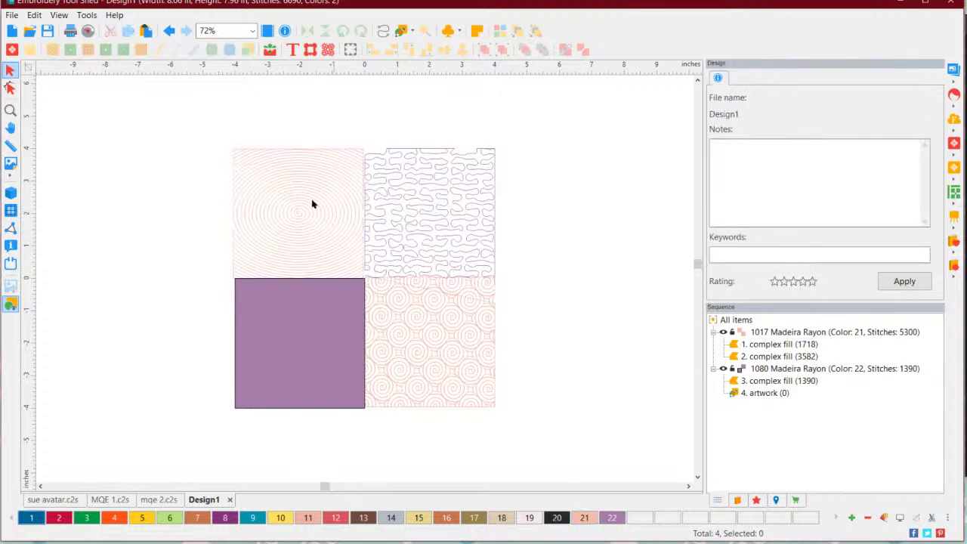
Open the embellishment library for the purple lower-left patch and examine the categories from Blocks through Cross_Petal
{"action": "left_click", "coordinate": [327, 335]}
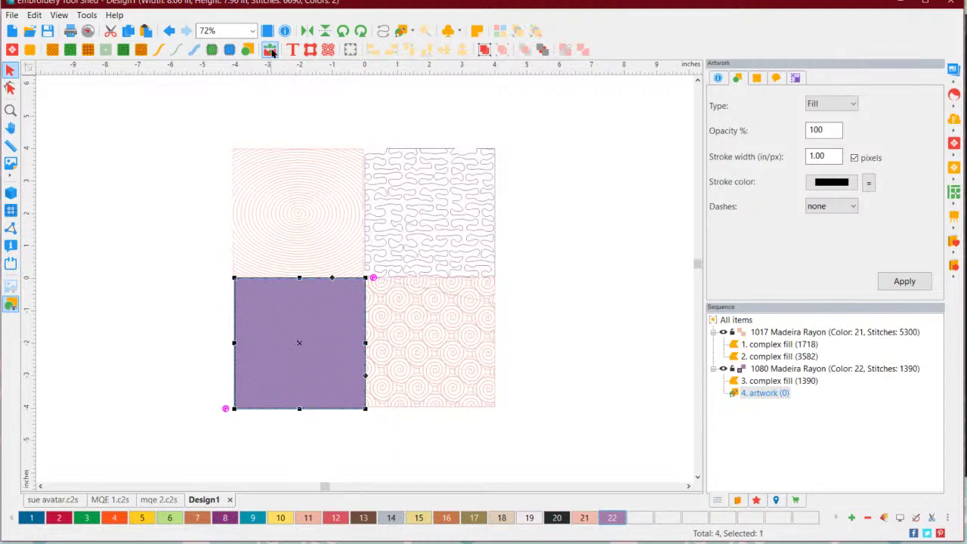
{"action": "left_click", "coordinate": [270, 50]}
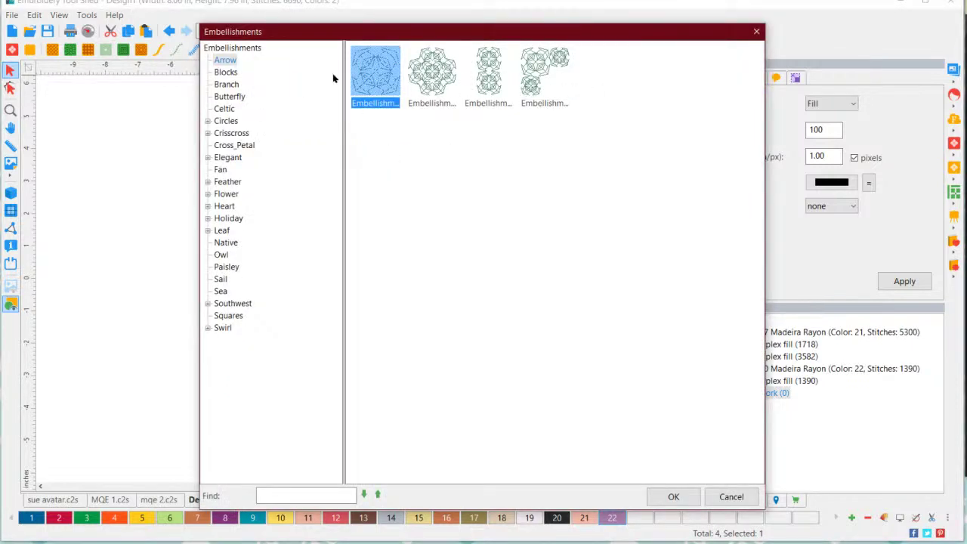
{"action": "left_click", "coordinate": [234, 73]}
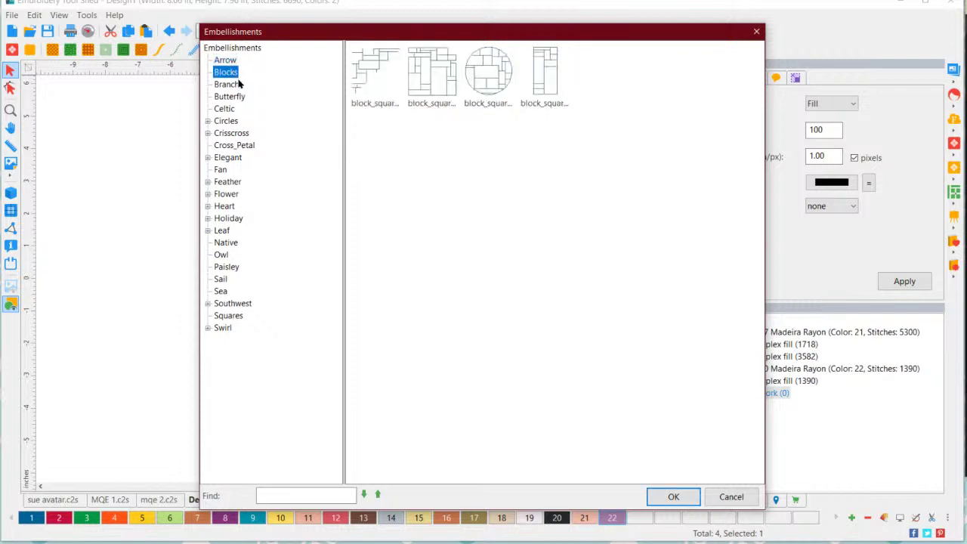
{"action": "left_click", "coordinate": [237, 85]}
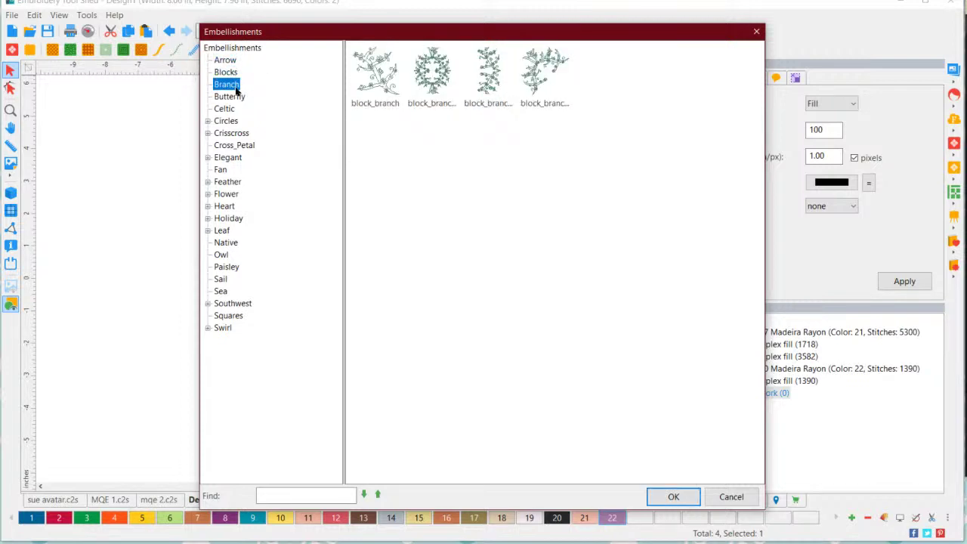
{"action": "left_click", "coordinate": [233, 97]}
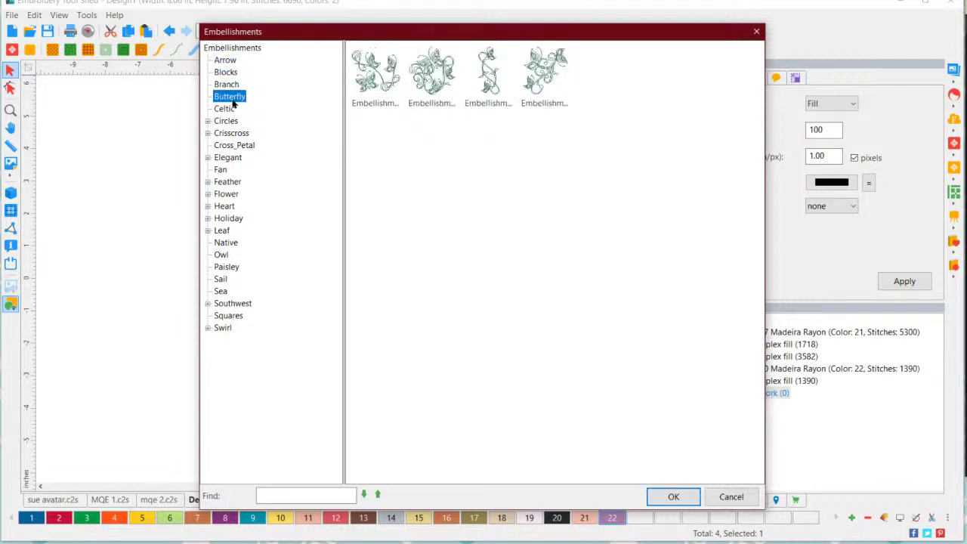
{"action": "left_click", "coordinate": [234, 110]}
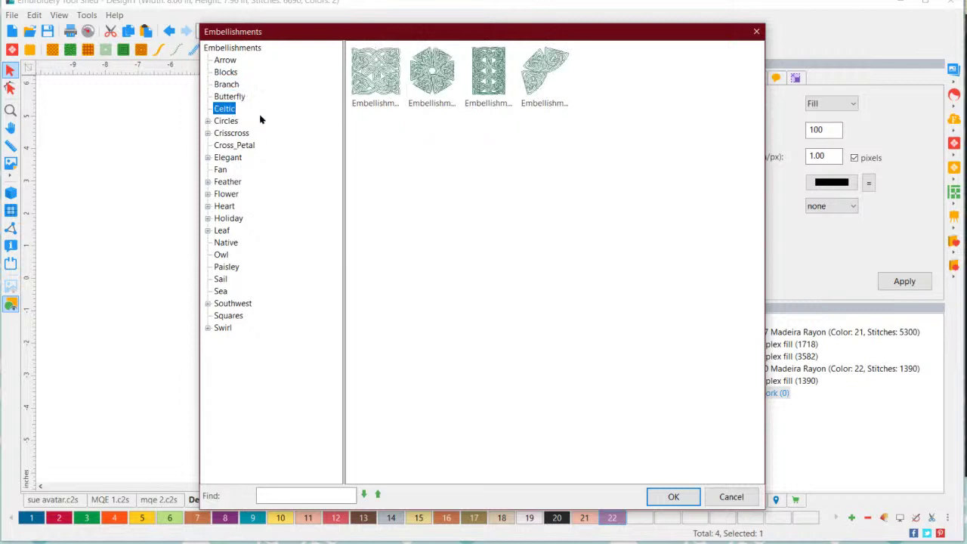
{"action": "left_click", "coordinate": [233, 123]}
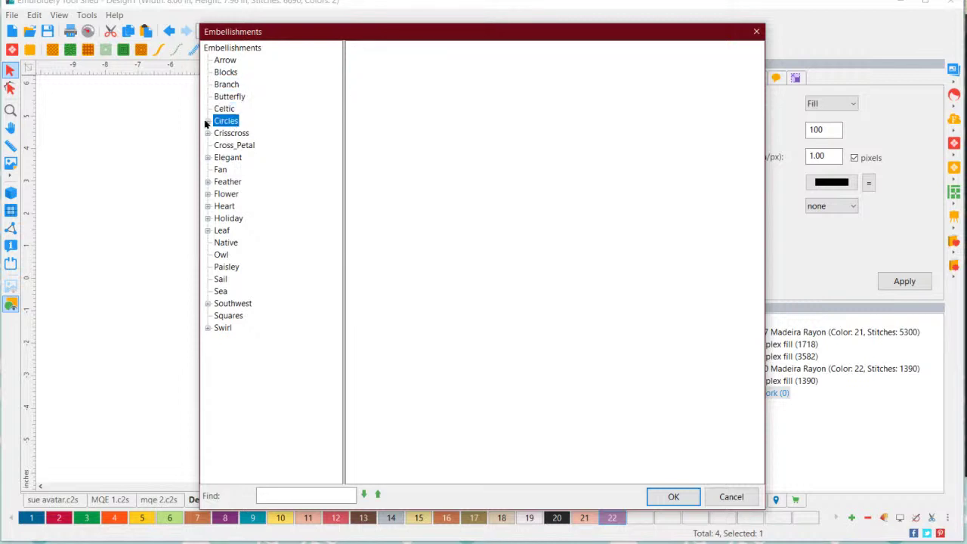
{"action": "left_click", "coordinate": [208, 121]}
{"action": "left_click", "coordinate": [252, 134]}
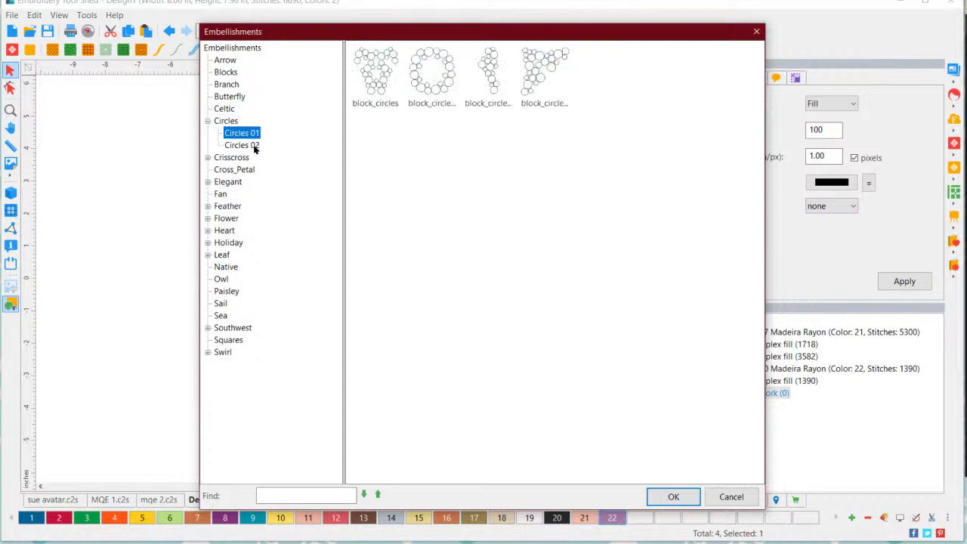
{"action": "left_click", "coordinate": [250, 148]}
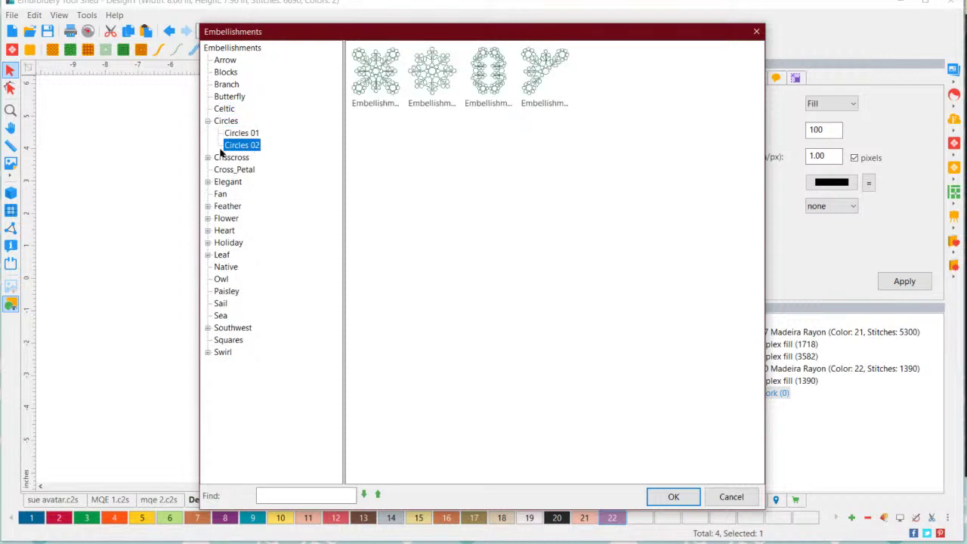
{"action": "left_click", "coordinate": [207, 157]}
{"action": "left_click", "coordinate": [247, 172]}
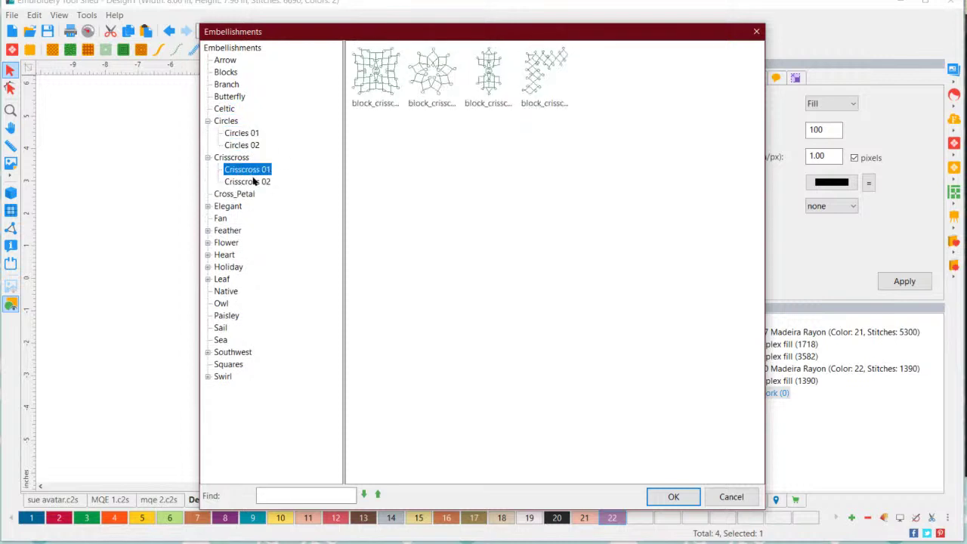
{"action": "left_click", "coordinate": [253, 184]}
{"action": "left_click", "coordinate": [241, 195]}
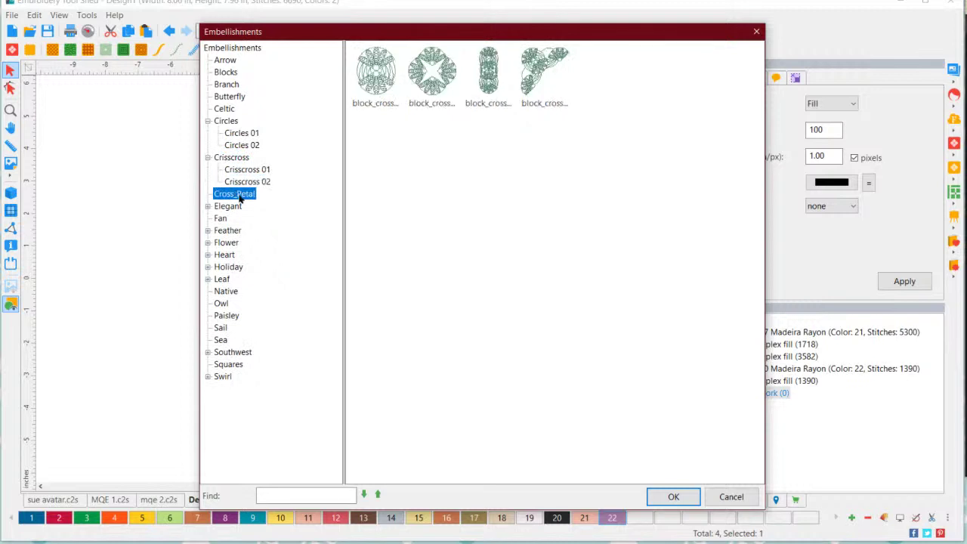
Insert the second Elegant 02 embellishment, the round medallion, into the lower-left patch and deselect it
{"action": "left_click", "coordinate": [233, 207]}
{"action": "left_click", "coordinate": [208, 206]}
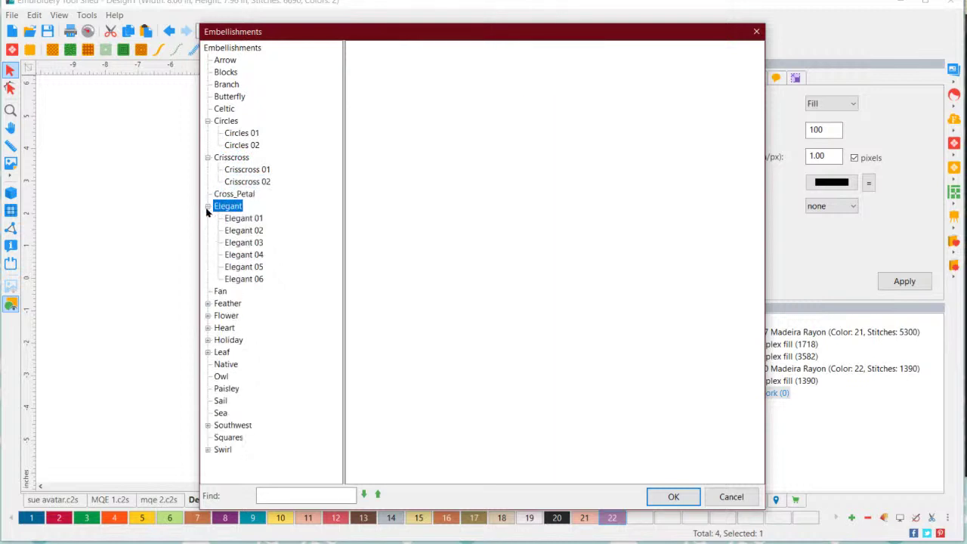
{"action": "left_click", "coordinate": [242, 219]}
{"action": "left_click", "coordinate": [247, 231]}
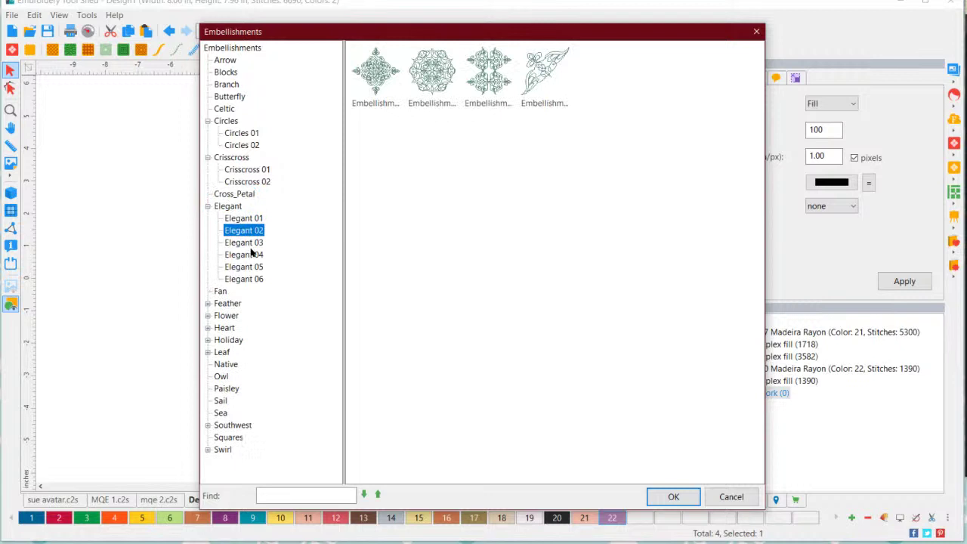
{"action": "left_click", "coordinate": [429, 89]}
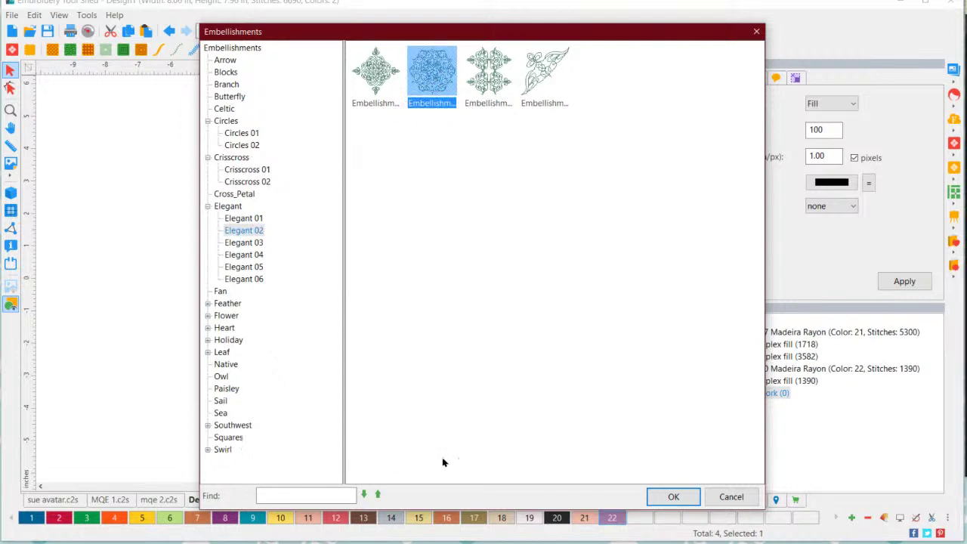
{"action": "left_click", "coordinate": [674, 497]}
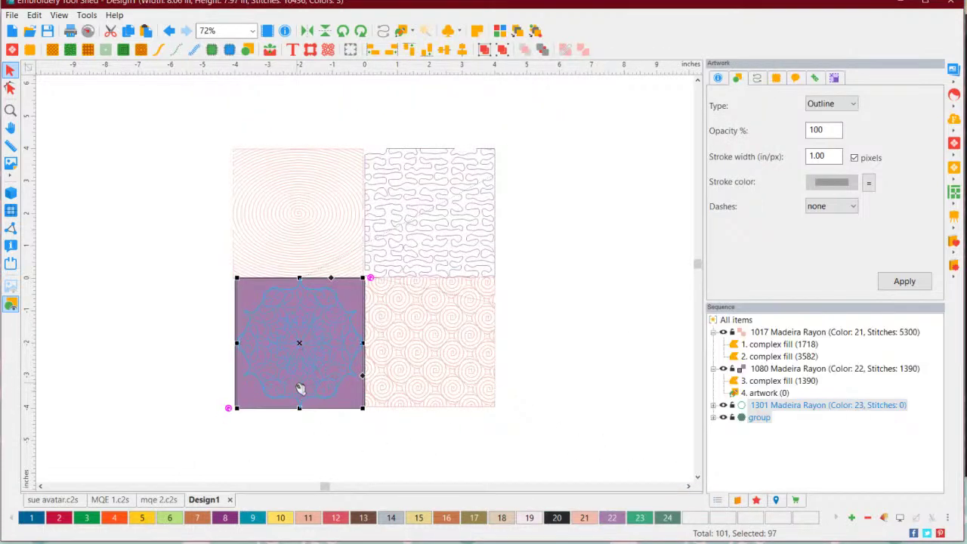
{"action": "left_click", "coordinate": [229, 438]}
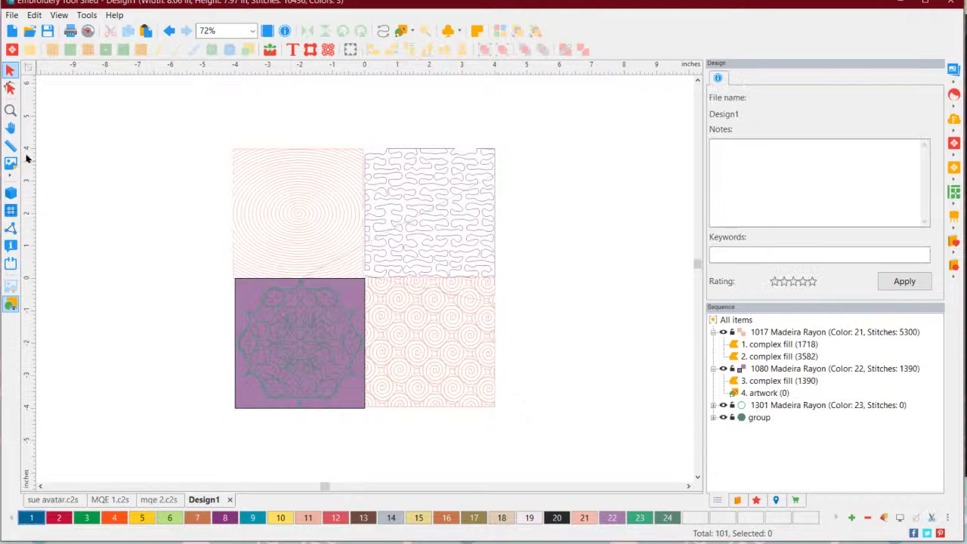
Turn on the 3D stitch view and examine the medallion's run stitching and the right-hand patches' fills
{"action": "left_click", "coordinate": [12, 192]}
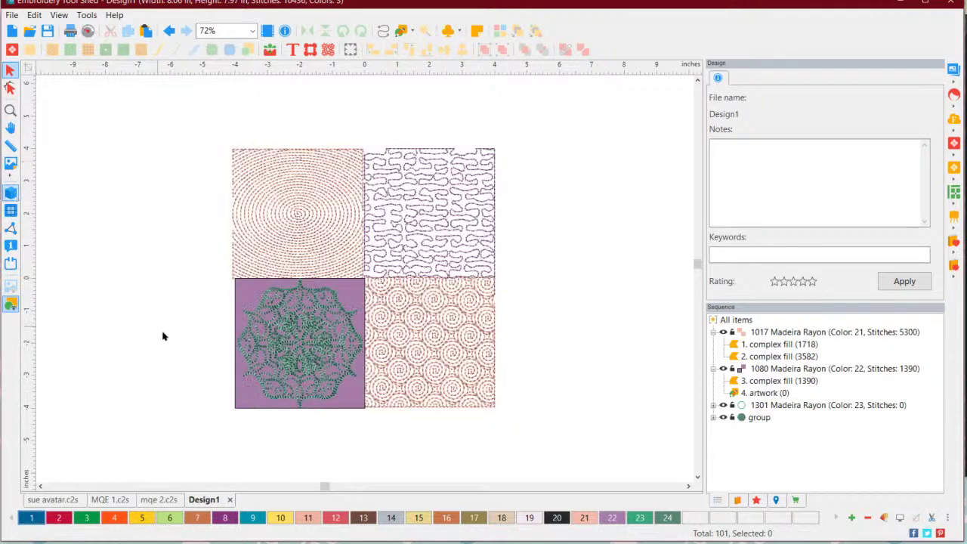
{"action": "scroll", "coordinate": [274, 371], "scroll_direction": "up", "scroll_amount": 2}
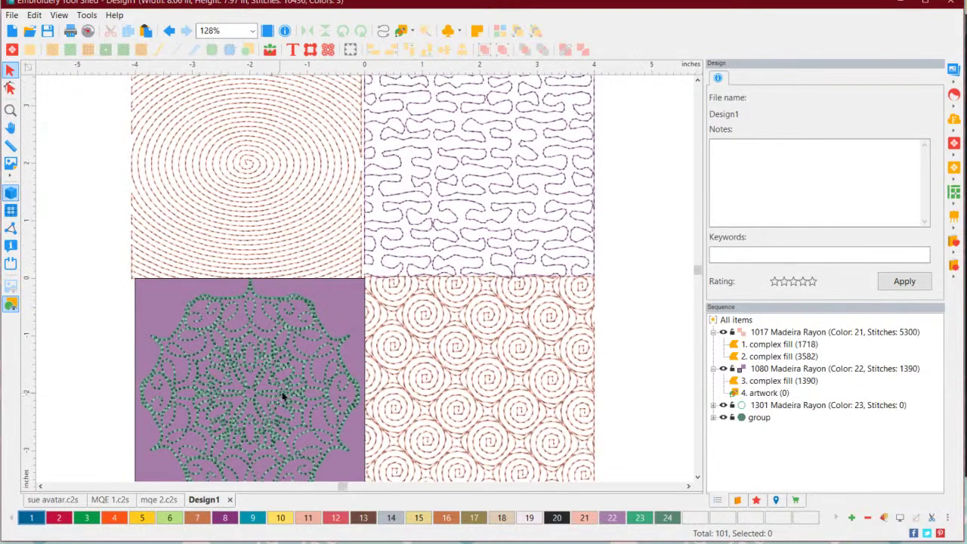
{"action": "left_click", "coordinate": [292, 380]}
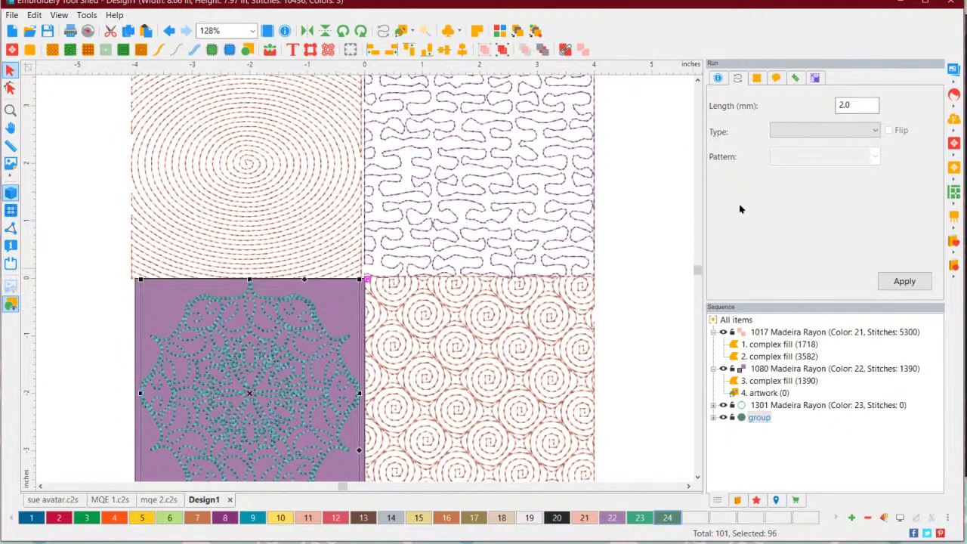
{"action": "left_click", "coordinate": [627, 291]}
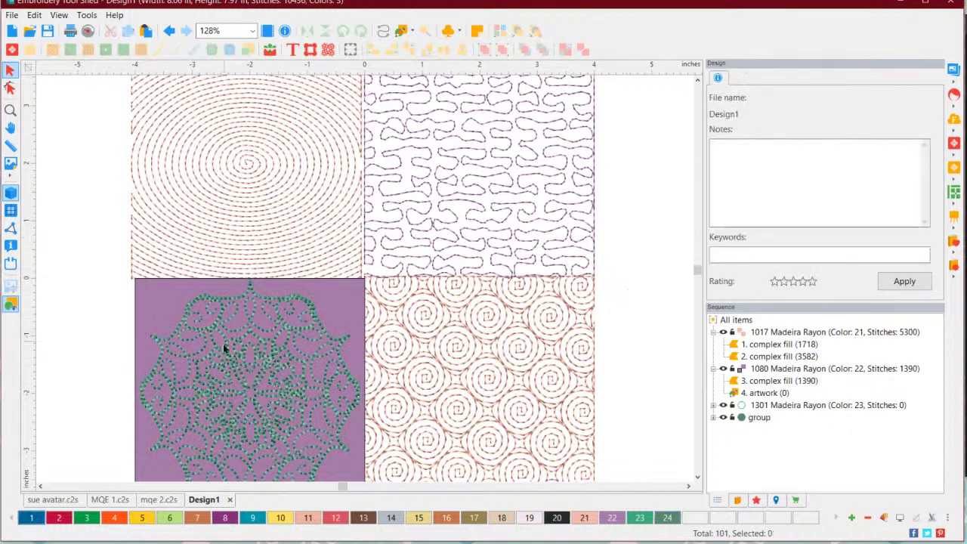
{"action": "scroll", "coordinate": [264, 372], "scroll_direction": "down", "scroll_amount": 3}
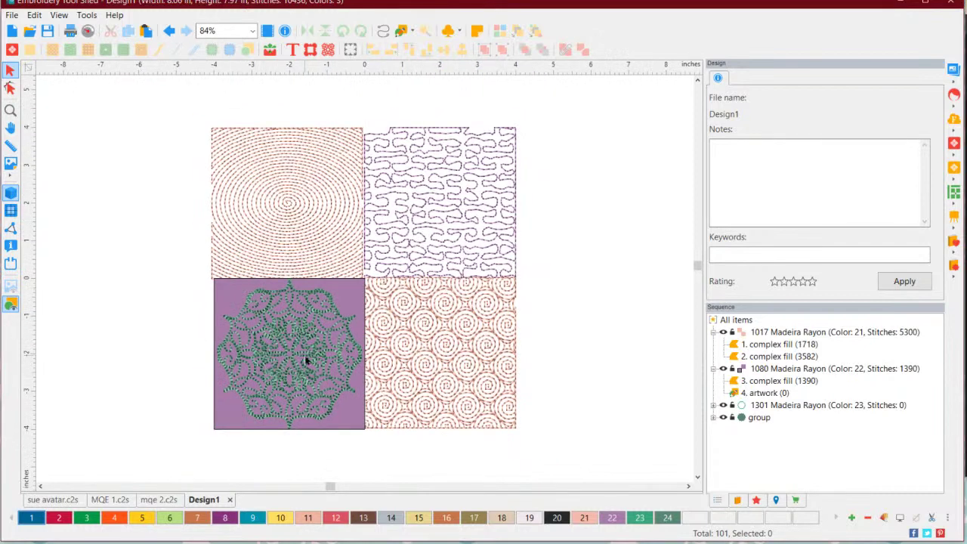
{"action": "left_click", "coordinate": [468, 357]}
{"action": "left_click", "coordinate": [475, 208]}
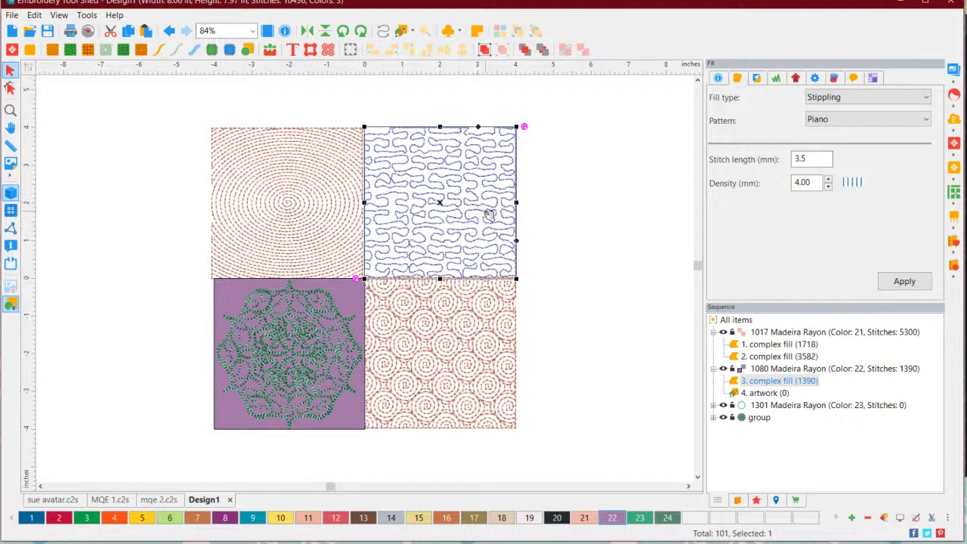
{"action": "left_click", "coordinate": [575, 231]}
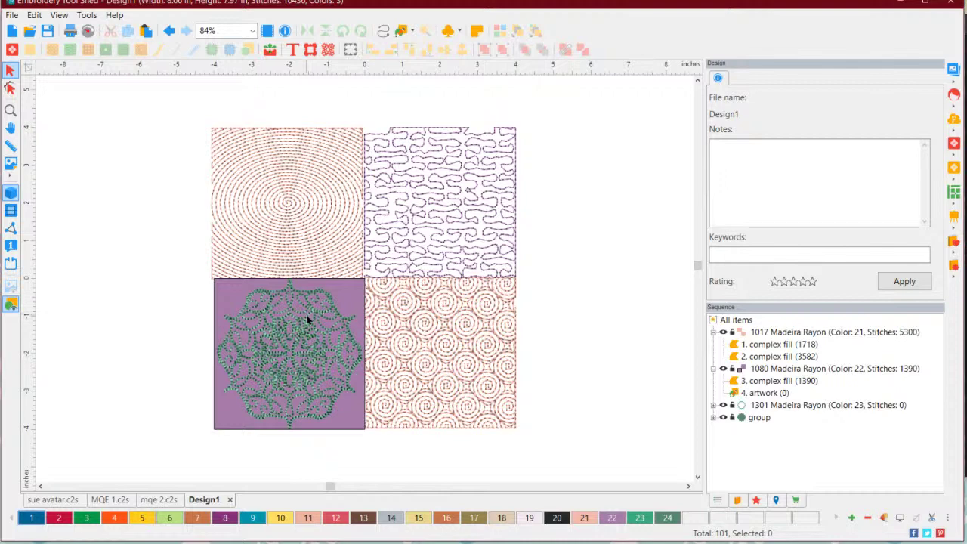
Open the embellishment library for the upper-left patch and examine the categories from Elegant 03 through Heart
{"action": "left_click", "coordinate": [310, 233]}
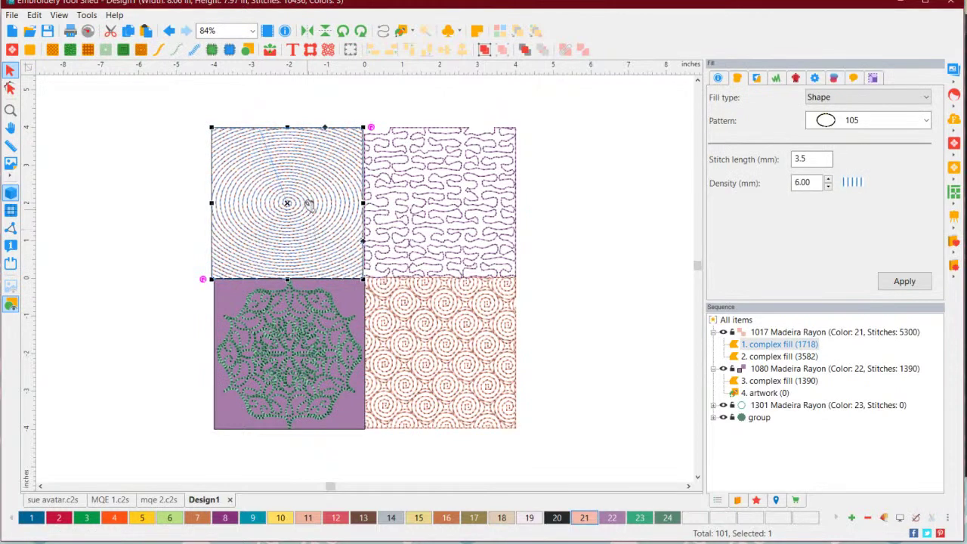
{"action": "left_click", "coordinate": [267, 49]}
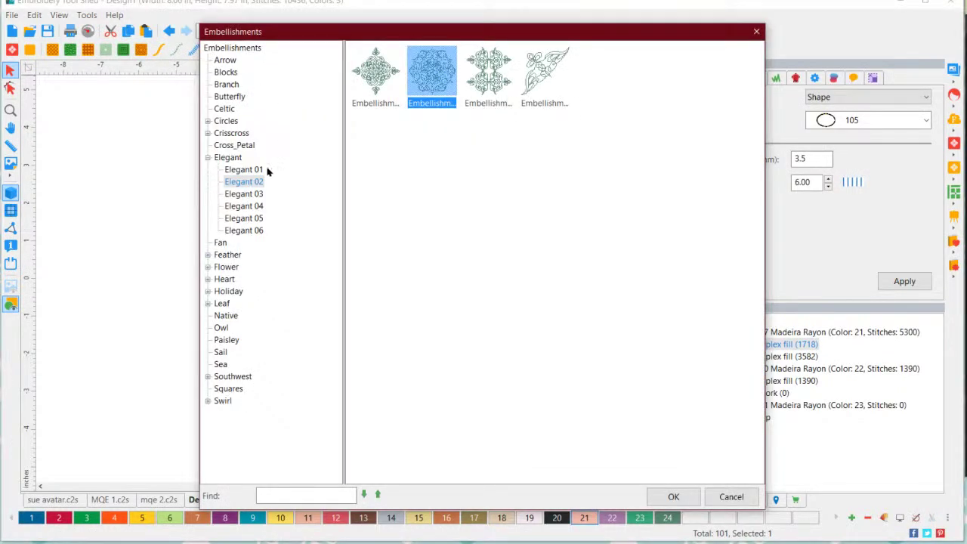
{"action": "left_click", "coordinate": [249, 195]}
{"action": "left_click", "coordinate": [247, 207]}
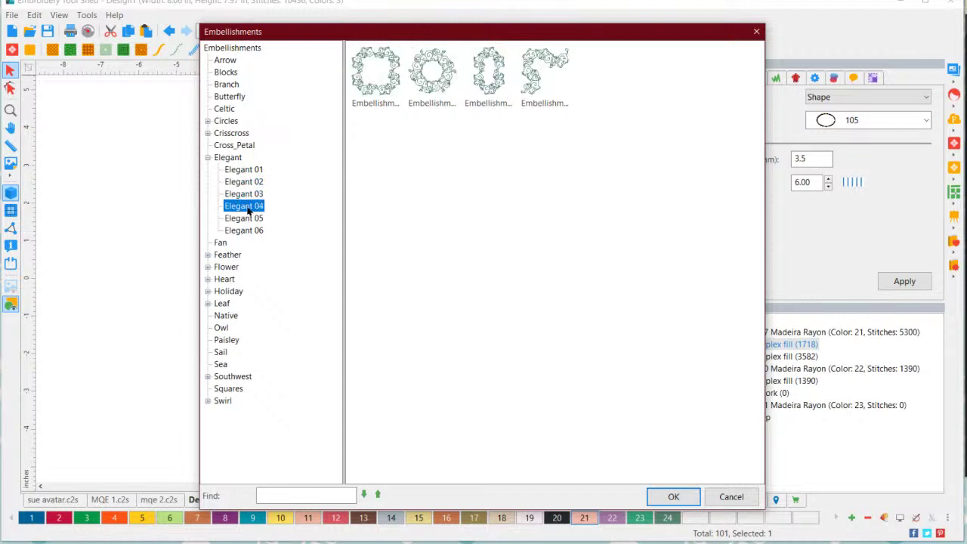
{"action": "left_click", "coordinate": [250, 219]}
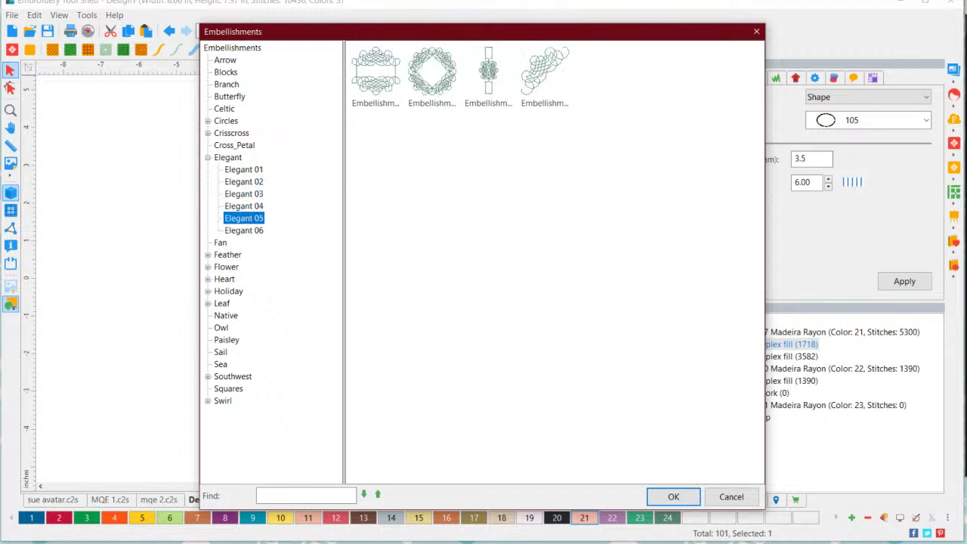
{"action": "left_click", "coordinate": [250, 231]}
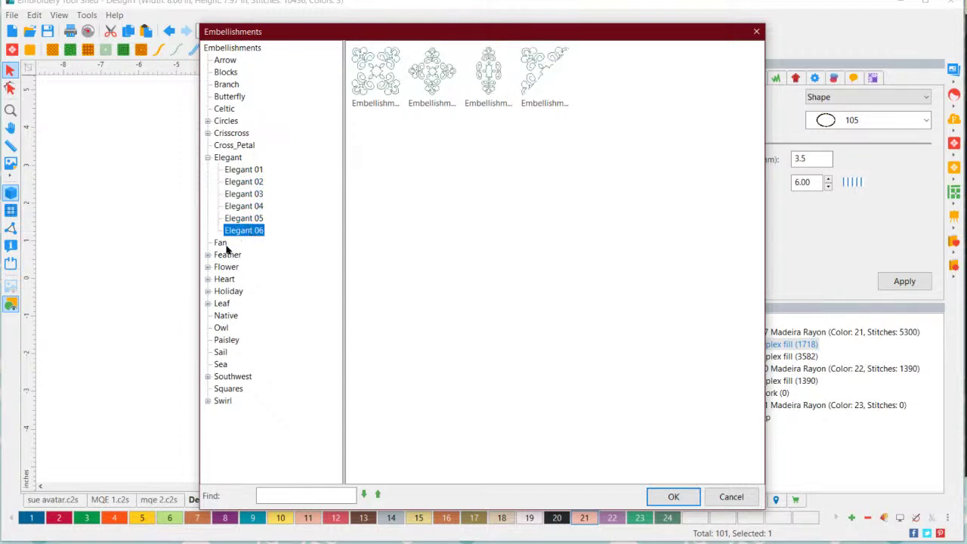
{"action": "left_click", "coordinate": [221, 243]}
{"action": "left_click", "coordinate": [234, 258]}
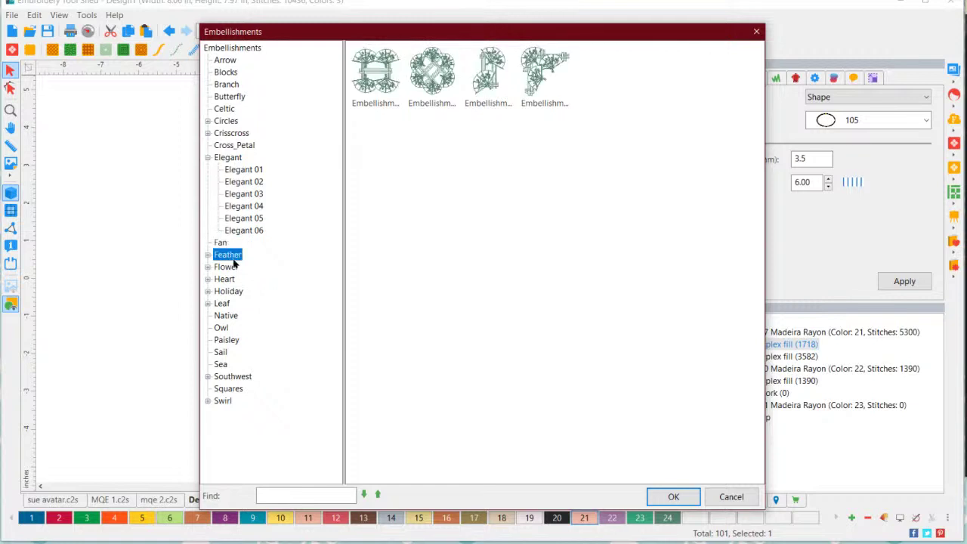
{"action": "left_click", "coordinate": [231, 268]}
{"action": "left_click", "coordinate": [228, 282]}
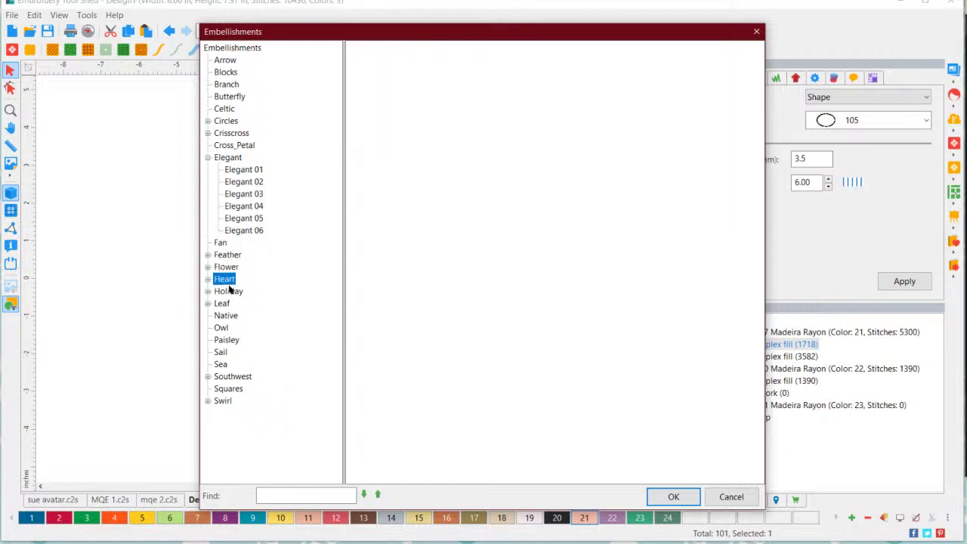
{"action": "left_click", "coordinate": [208, 279]}
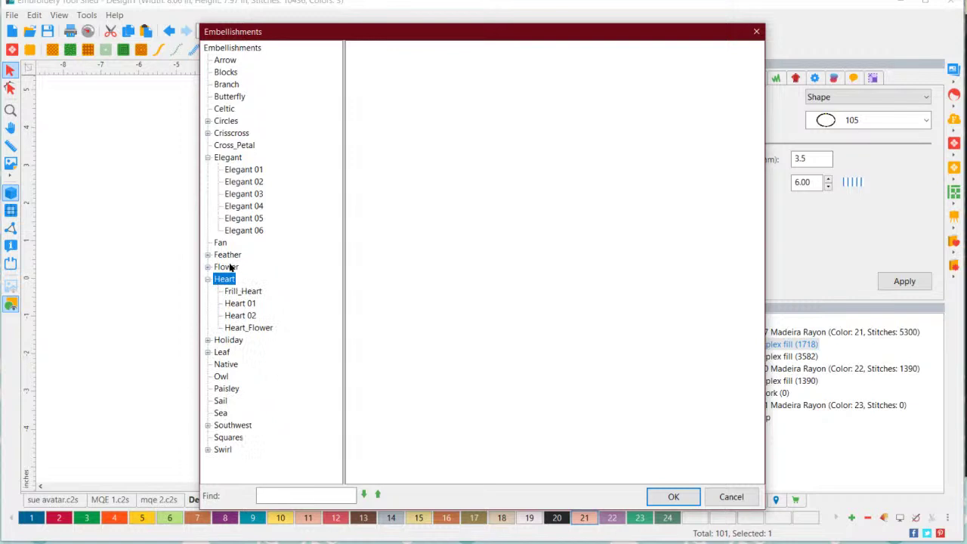
Examine the Flower embellishments from Dandelion through Petals and leave the library without inserting one
{"action": "left_click", "coordinate": [208, 267]}
{"action": "left_click", "coordinate": [246, 281]}
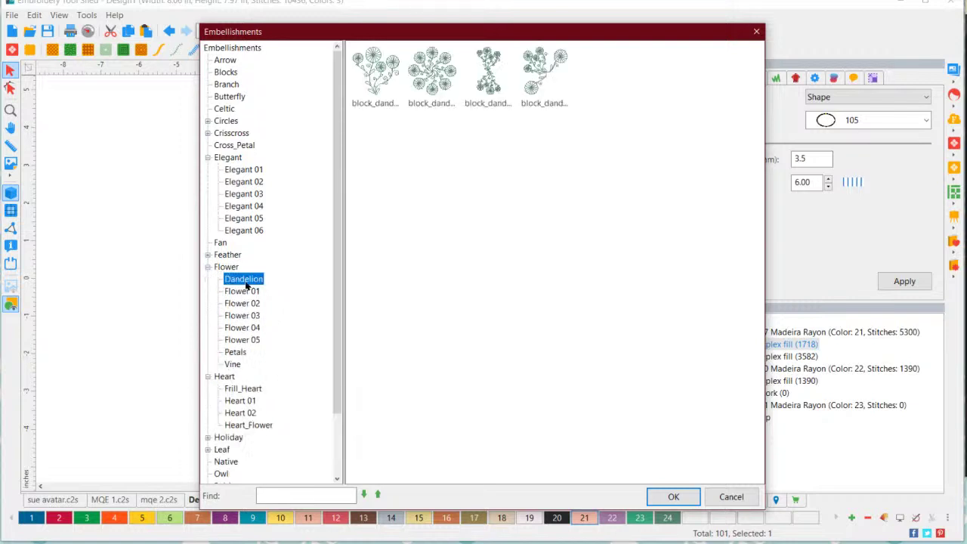
{"action": "left_click", "coordinate": [243, 293]}
{"action": "left_click", "coordinate": [246, 304]}
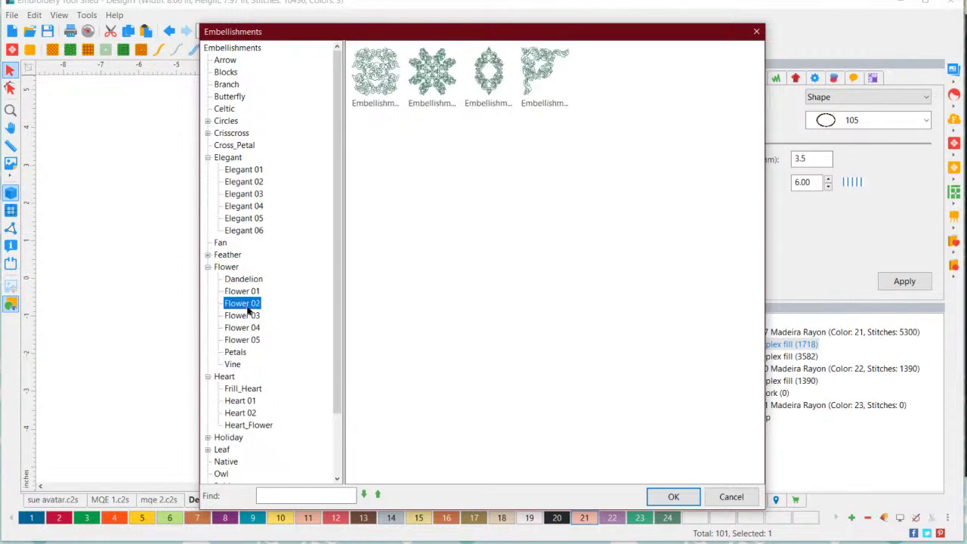
{"action": "left_click", "coordinate": [245, 317]}
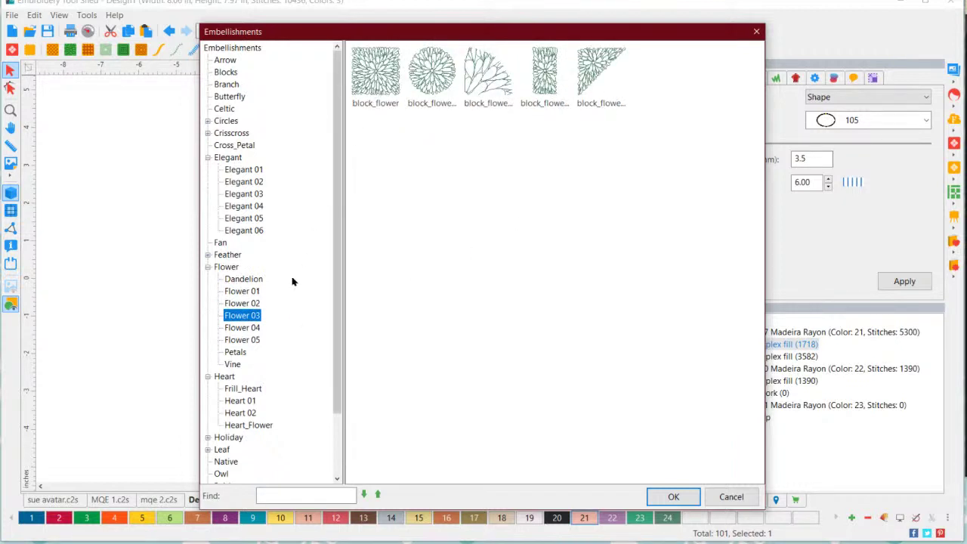
{"action": "left_click", "coordinate": [245, 330]}
{"action": "left_click", "coordinate": [247, 341]}
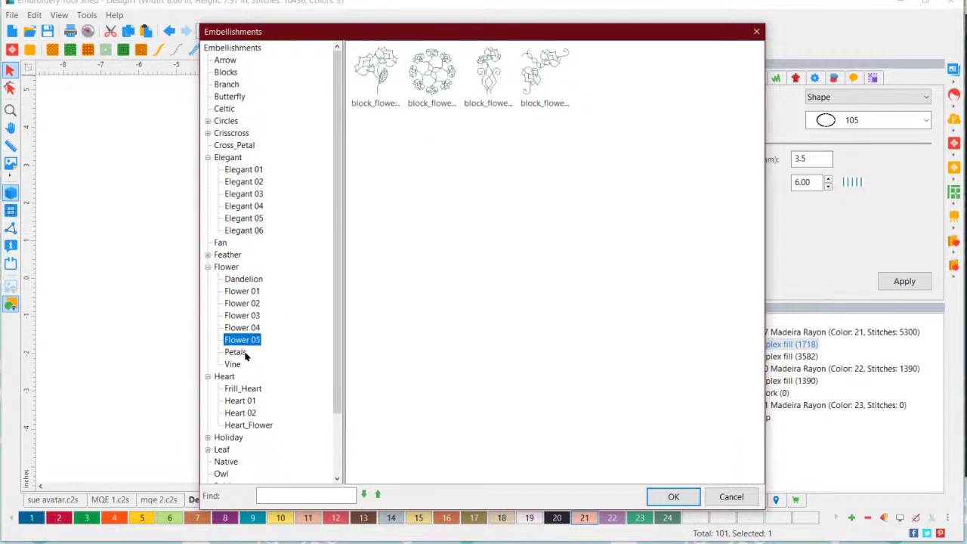
{"action": "left_click", "coordinate": [246, 353]}
{"action": "left_click", "coordinate": [729, 496]}
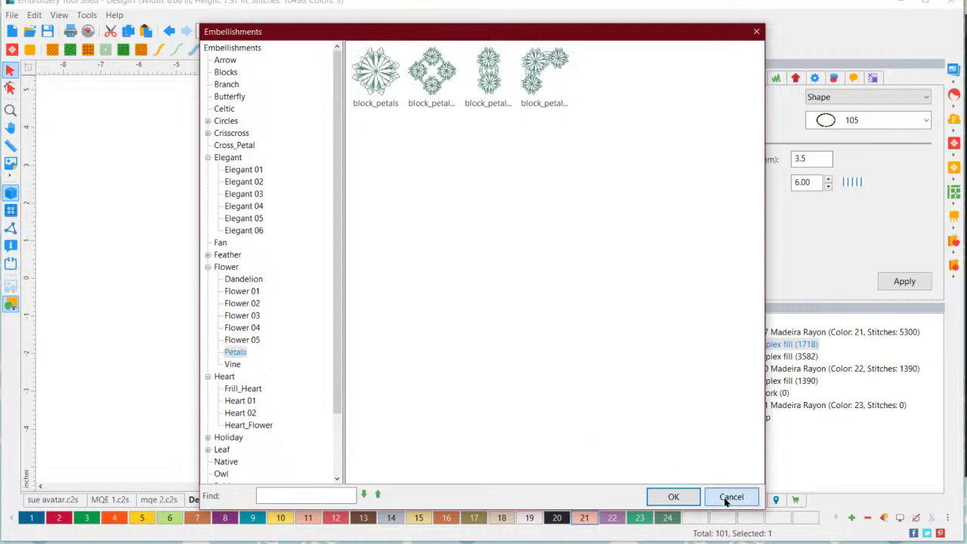
Select the entire embellished 4 Patch block and delete it from the workspace
{"action": "left_click", "coordinate": [582, 378]}
{"action": "scroll", "coordinate": [415, 244], "scroll_direction": "down", "scroll_amount": 2}
{"action": "left_click_drag", "start_coordinate": [517, 409], "coordinate": [211, 140]}
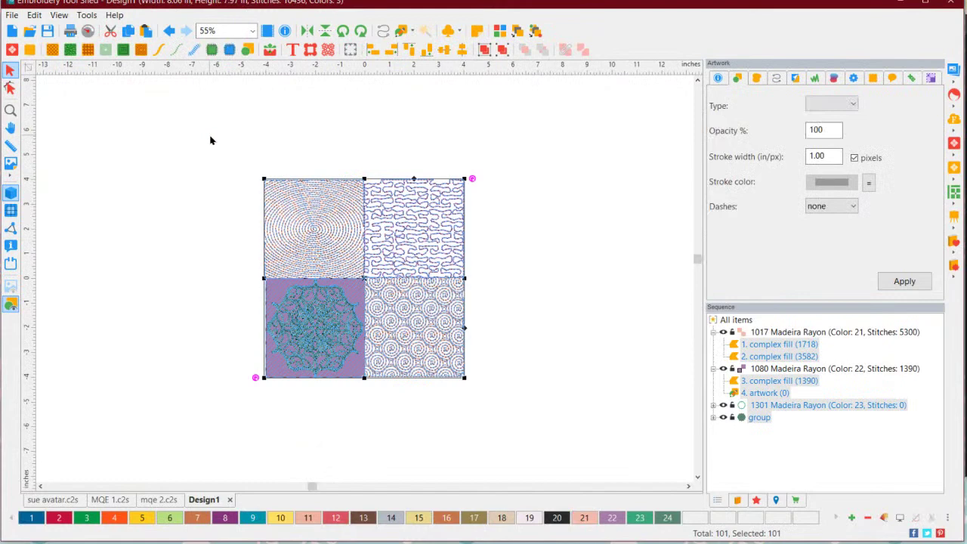
{"action": "key", "text": "Delete"}
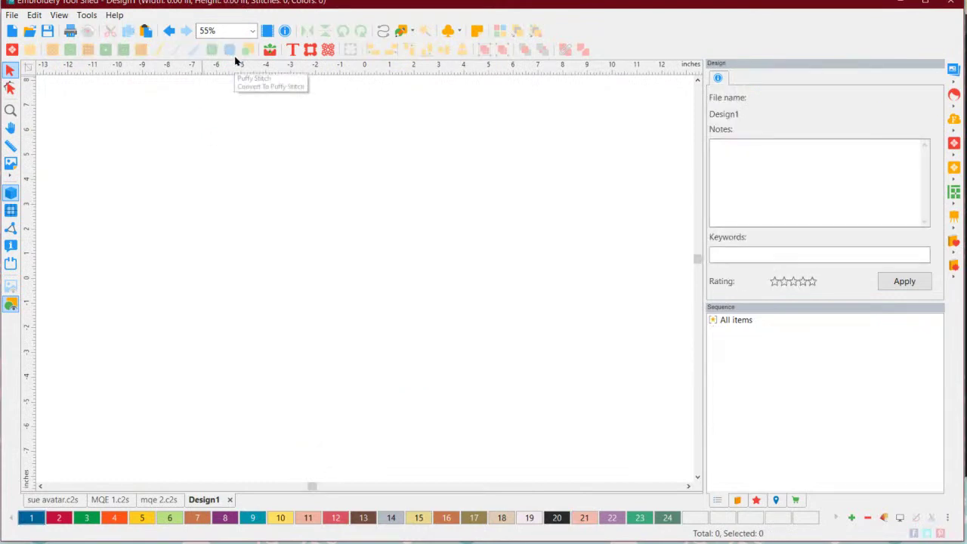
Insert the Basic quilt block showing a diamond within a square at 8x8 inches and deselect it
{"action": "left_click", "coordinate": [12, 50]}
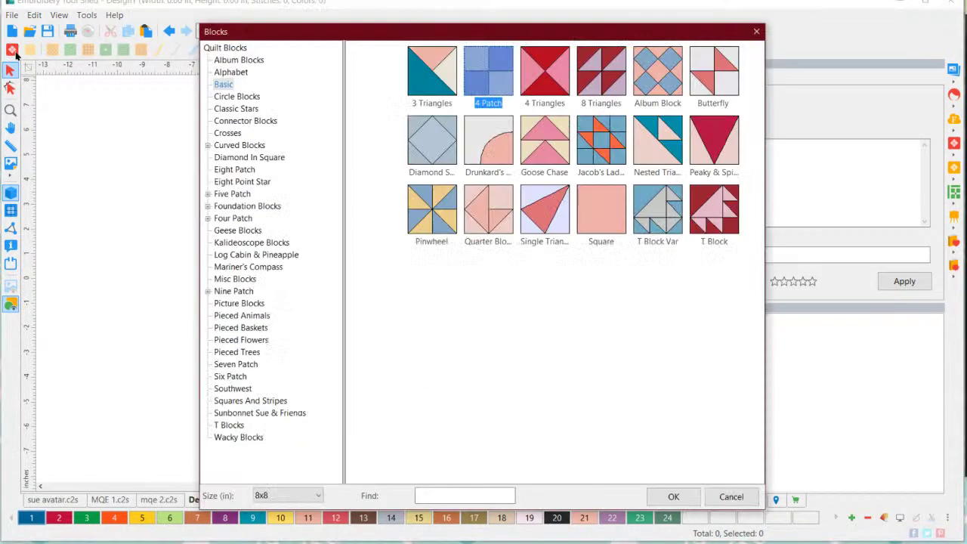
{"action": "left_click", "coordinate": [448, 144]}
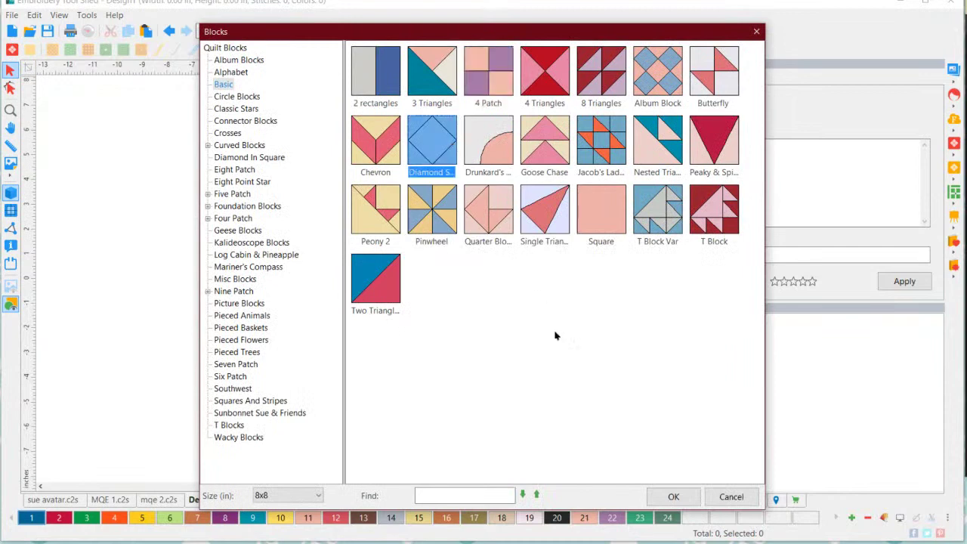
{"action": "left_click", "coordinate": [681, 504]}
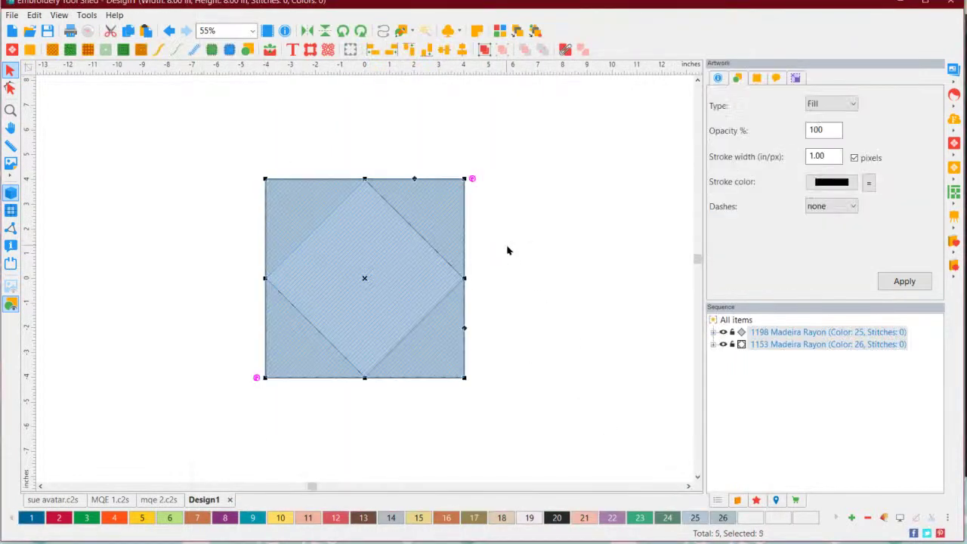
{"action": "left_click", "coordinate": [560, 259]}
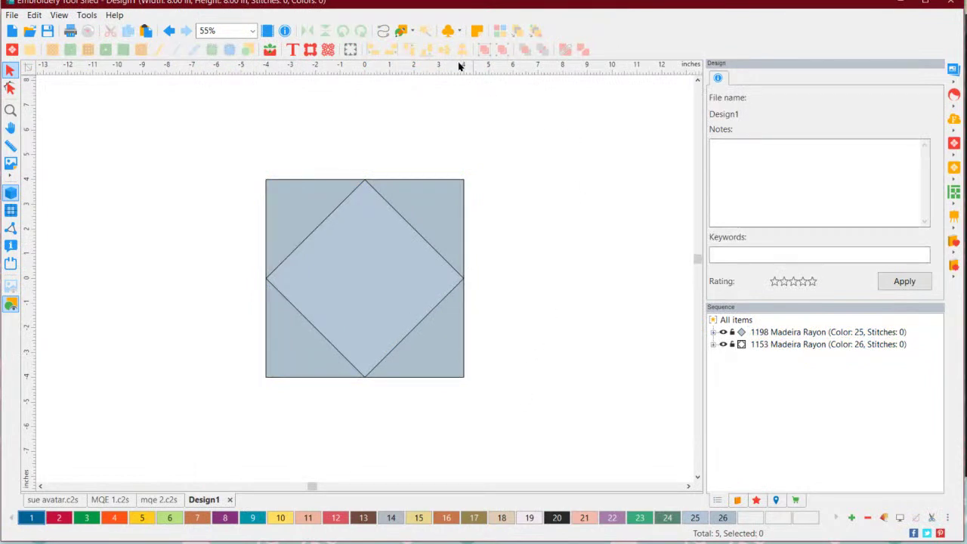
Draw an outline rectangle about 8 in square along the outer edge of the diamond block
{"action": "left_click", "coordinate": [412, 31]}
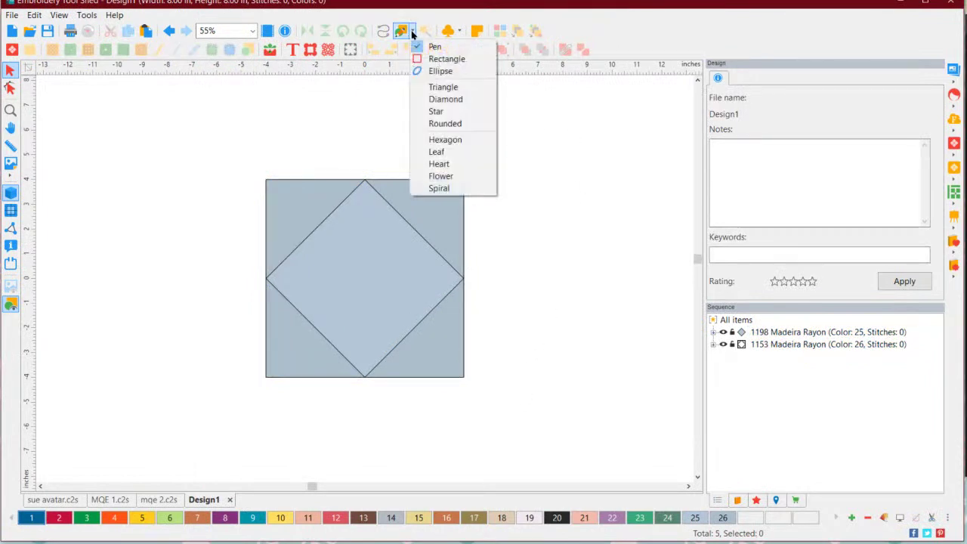
{"action": "left_click", "coordinate": [444, 59]}
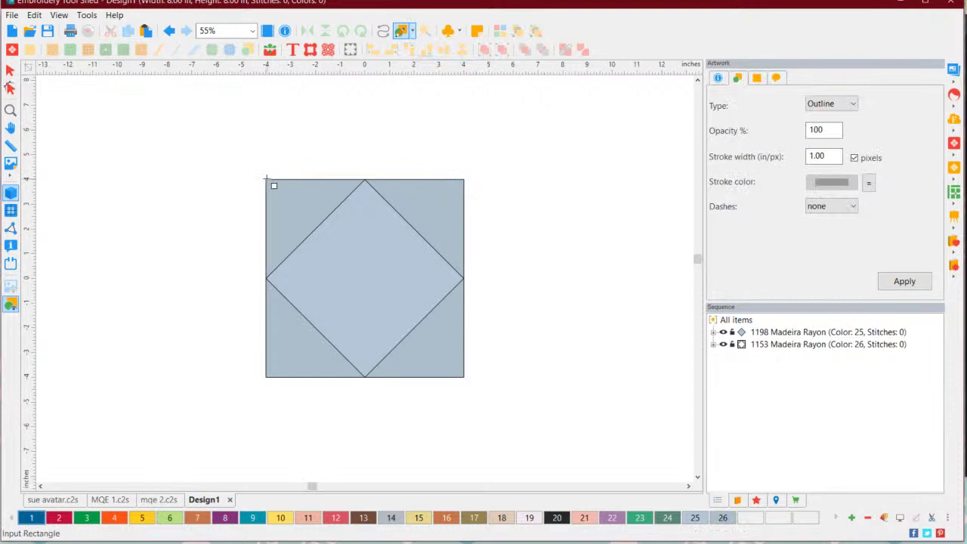
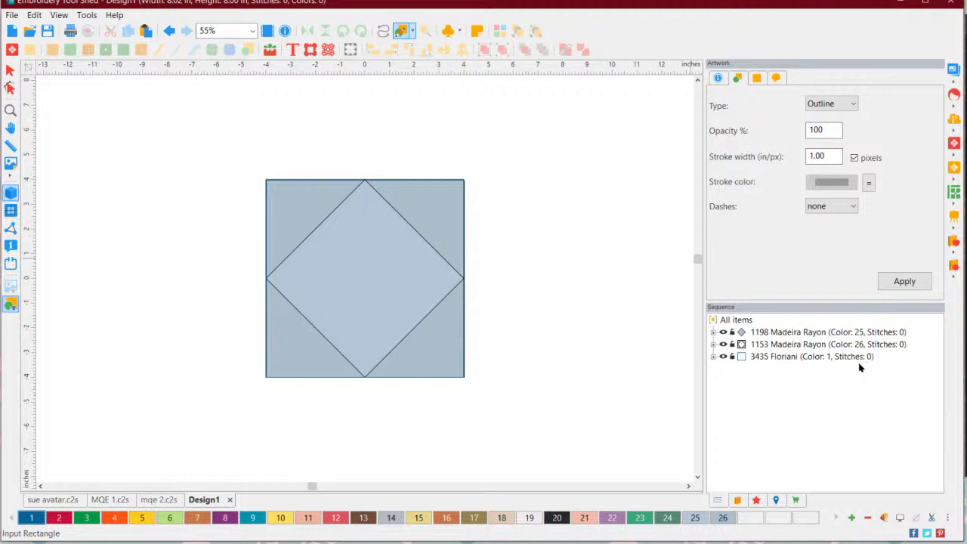
{"action": "left_click", "coordinate": [14, 73]}
{"action": "left_click", "coordinate": [103, 123]}
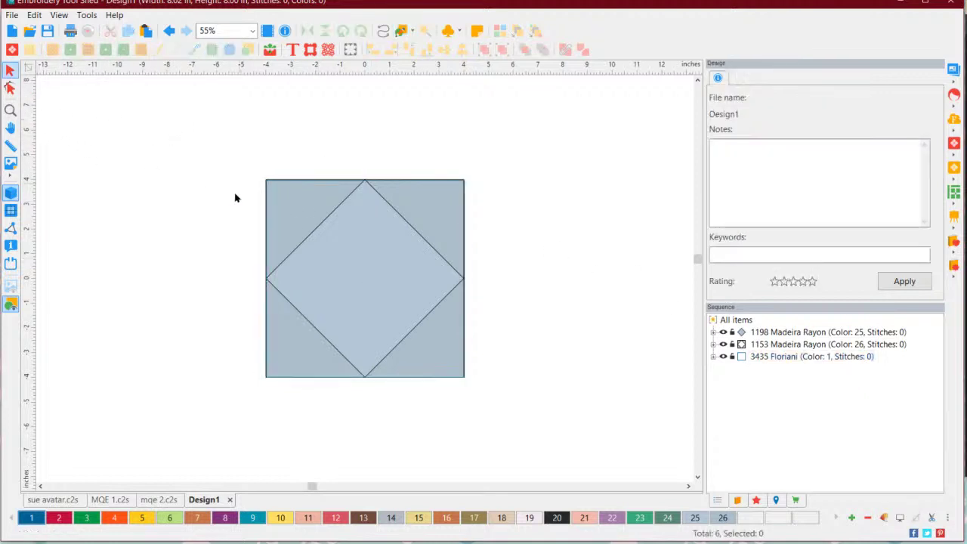
Insert the second Paisley embellishment, the round one, without selecting any patch of the block
{"action": "left_click", "coordinate": [270, 50]}
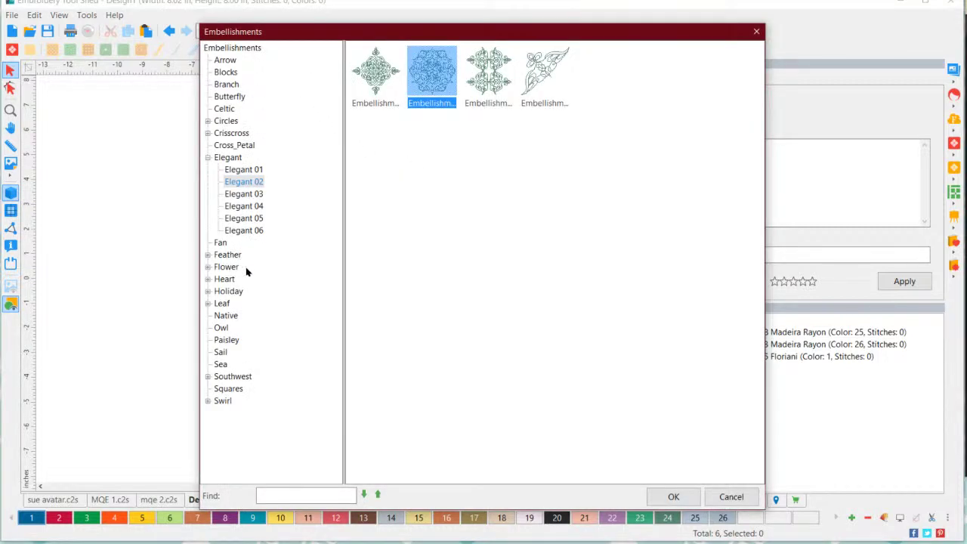
{"action": "left_click", "coordinate": [231, 341]}
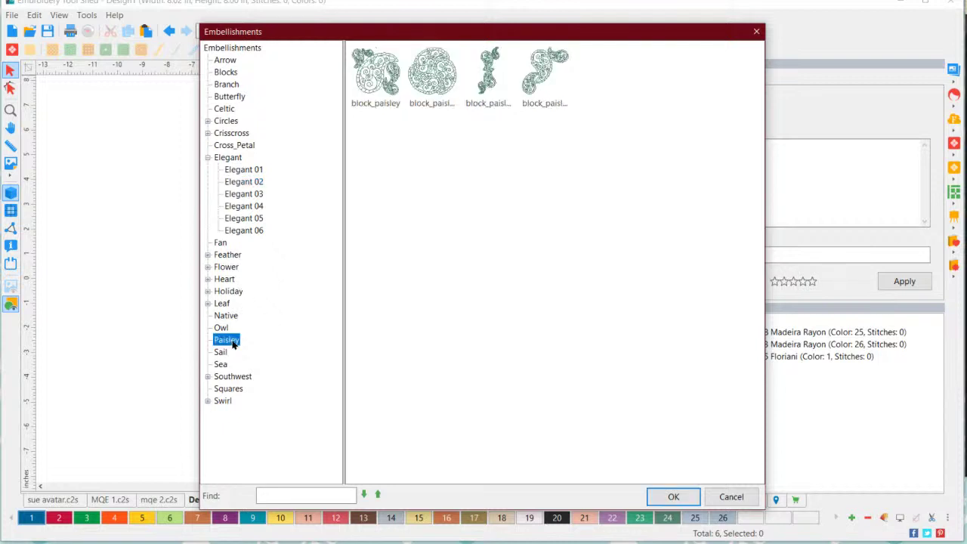
{"action": "left_click", "coordinate": [433, 84]}
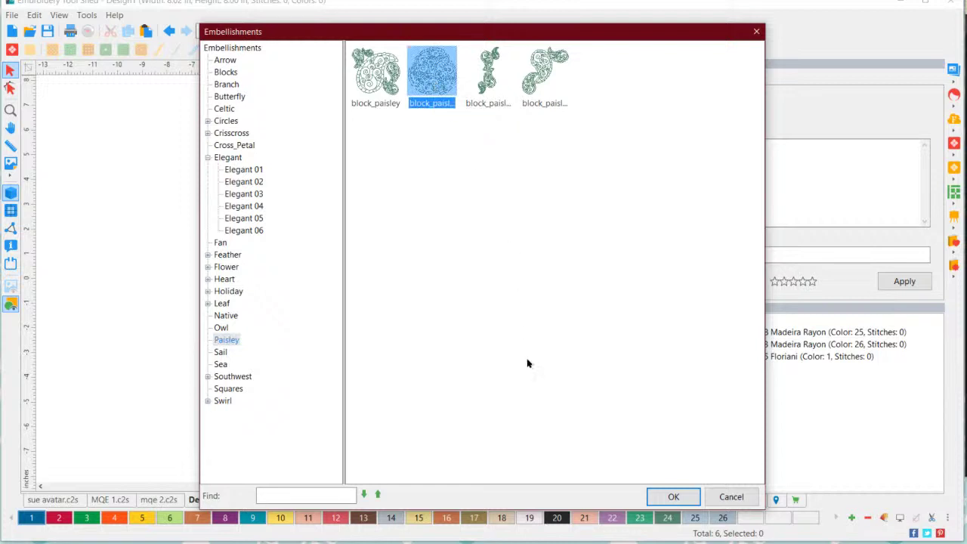
{"action": "left_click", "coordinate": [671, 500]}
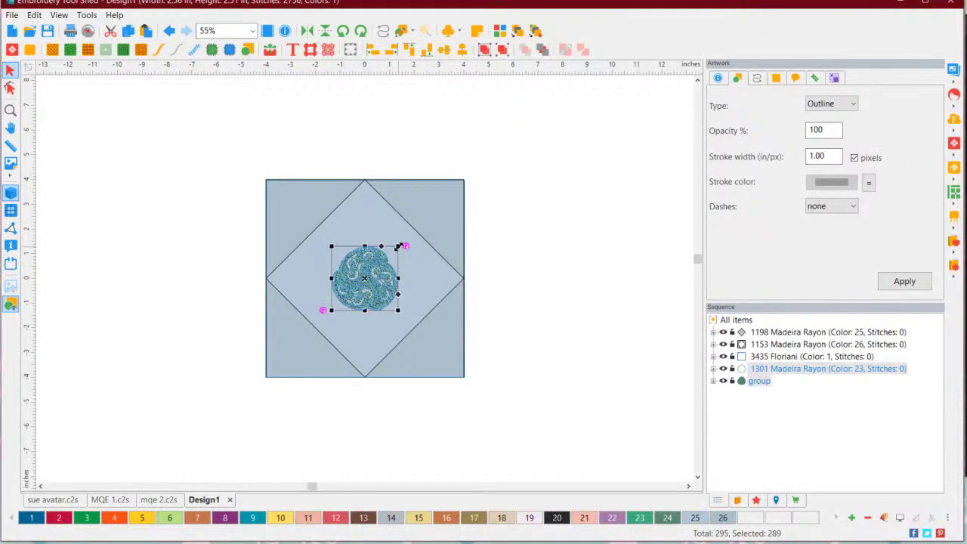
Enlarge the paisley embellishment to about 6.2 x 6.1 in, centre it on the block and deselect it
{"action": "left_click_drag", "start_coordinate": [398, 247], "coordinate": [520, 148]}
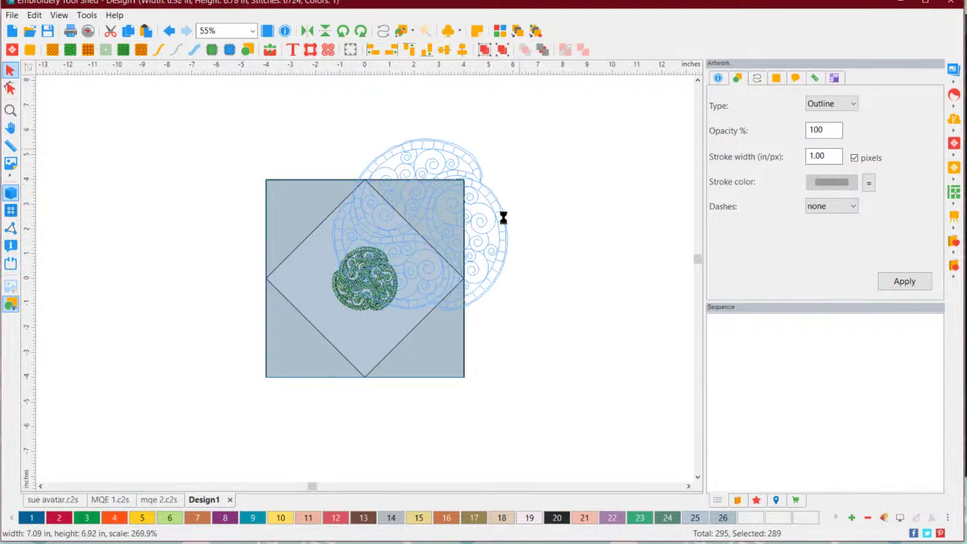
{"action": "left_click_drag", "start_coordinate": [489, 229], "coordinate": [416, 261]}
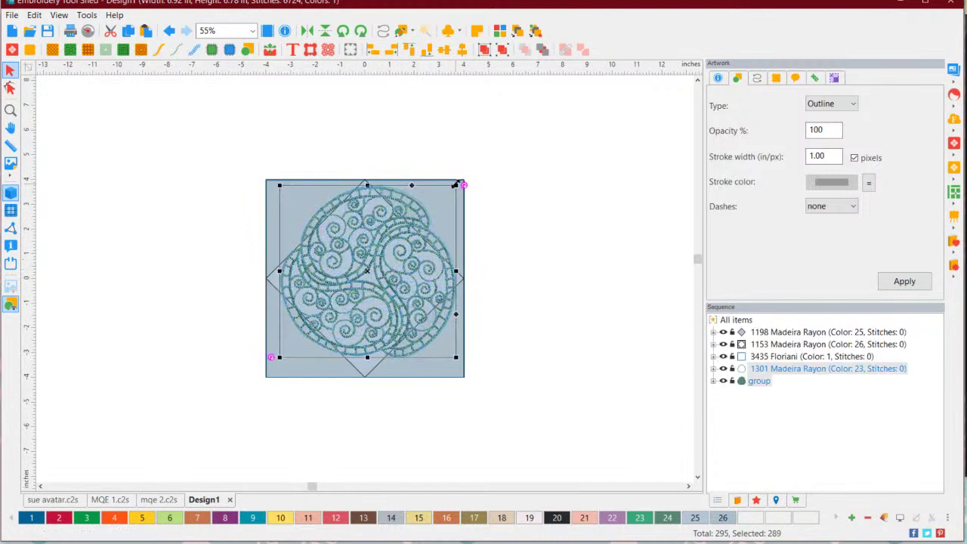
{"action": "left_click_drag", "start_coordinate": [456, 184], "coordinate": [444, 201]}
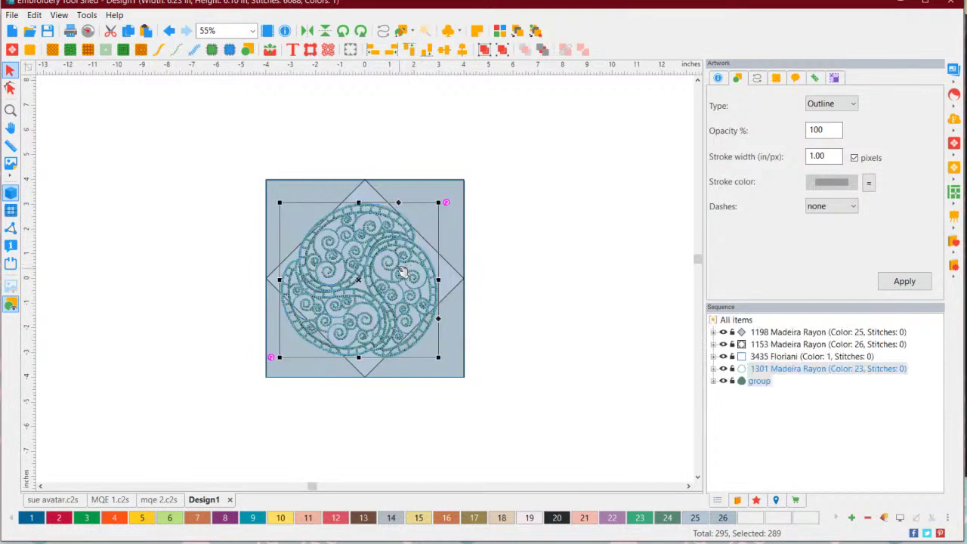
{"action": "left_click_drag", "start_coordinate": [404, 271], "coordinate": [415, 261]}
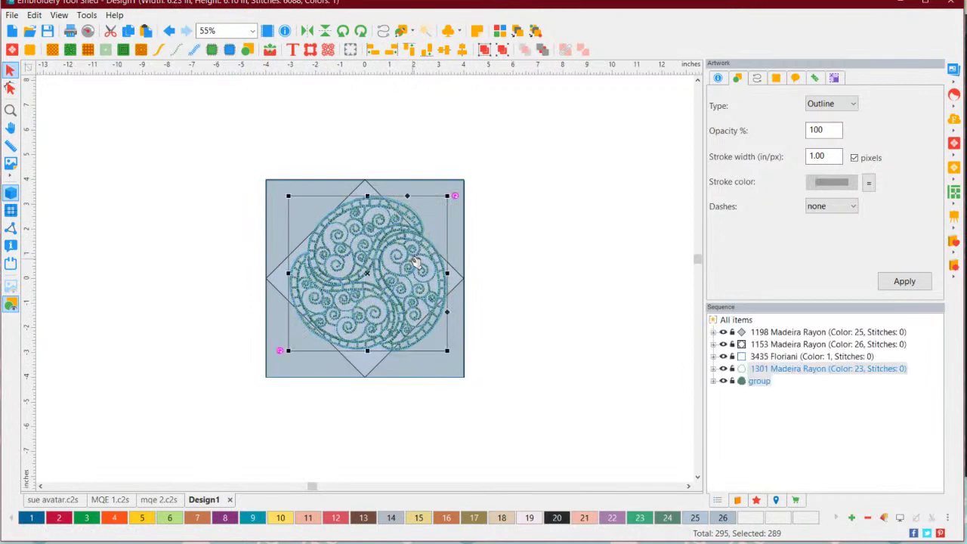
{"action": "left_click", "coordinate": [549, 266]}
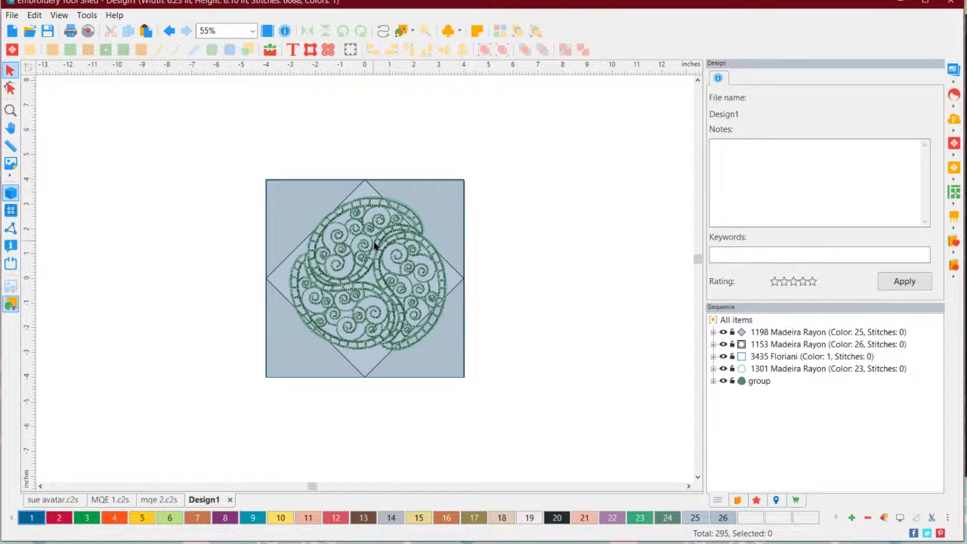
Combine the paisley's outline with the square outline around the block into one shape and deselect it
{"action": "scroll", "coordinate": [376, 243], "scroll_direction": "up", "scroll_amount": 3}
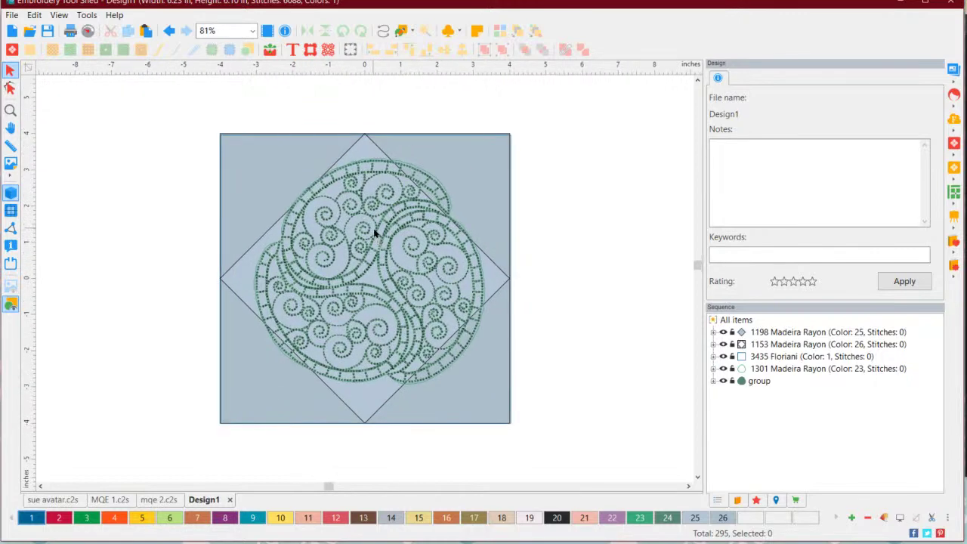
{"action": "scroll", "coordinate": [376, 234], "scroll_direction": "up", "scroll_amount": 2}
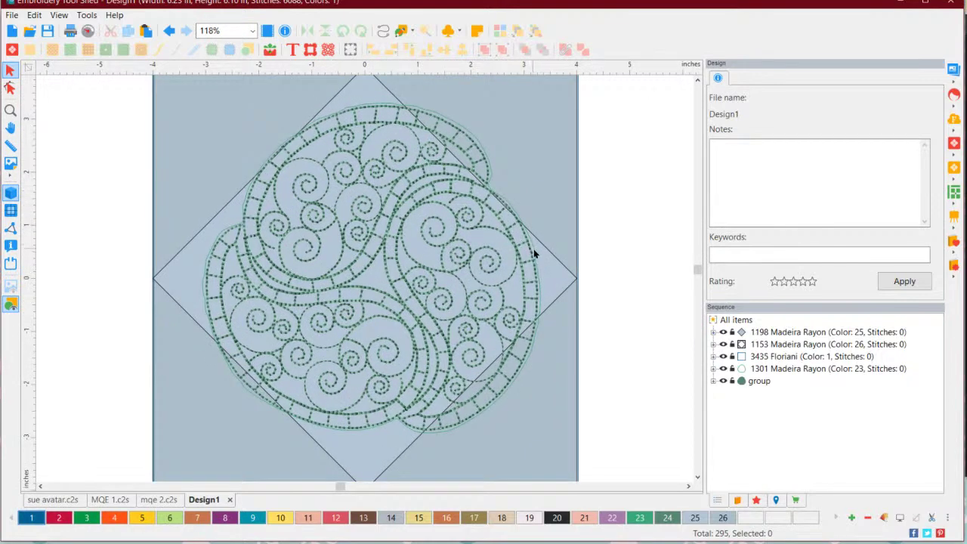
{"action": "left_click", "coordinate": [772, 369]}
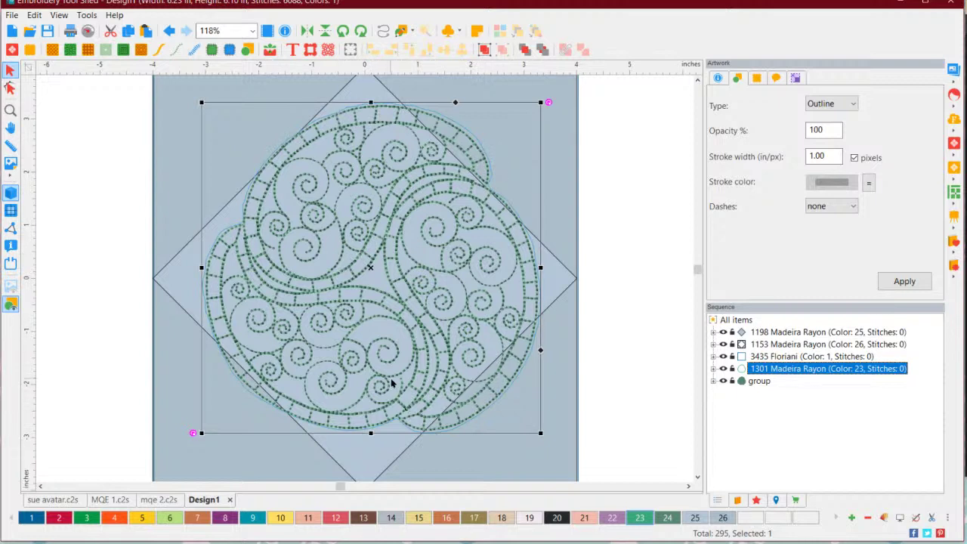
{"action": "left_click", "coordinate": [611, 368]}
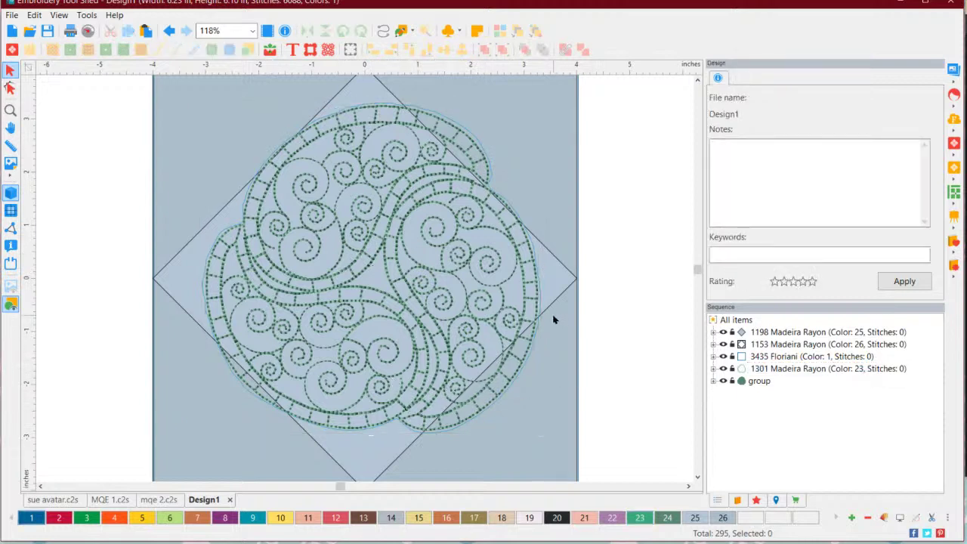
{"action": "left_click", "coordinate": [772, 369]}
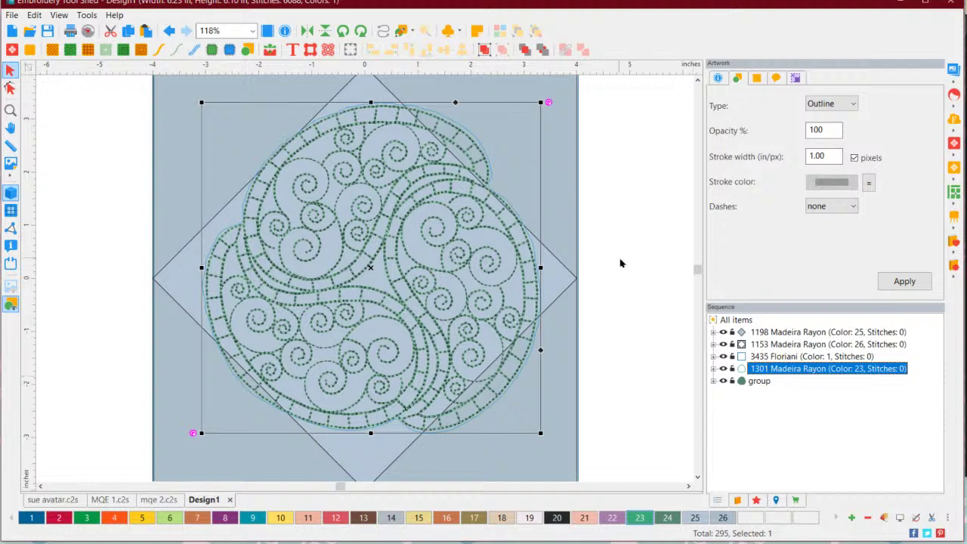
{"action": "left_click", "coordinate": [765, 356], "text": "ctrl"}
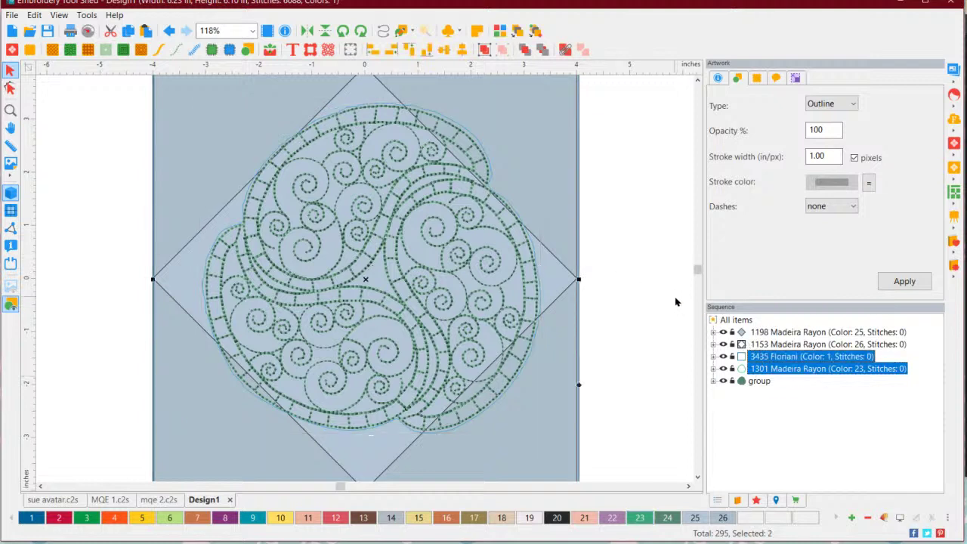
{"action": "left_click", "coordinate": [566, 50]}
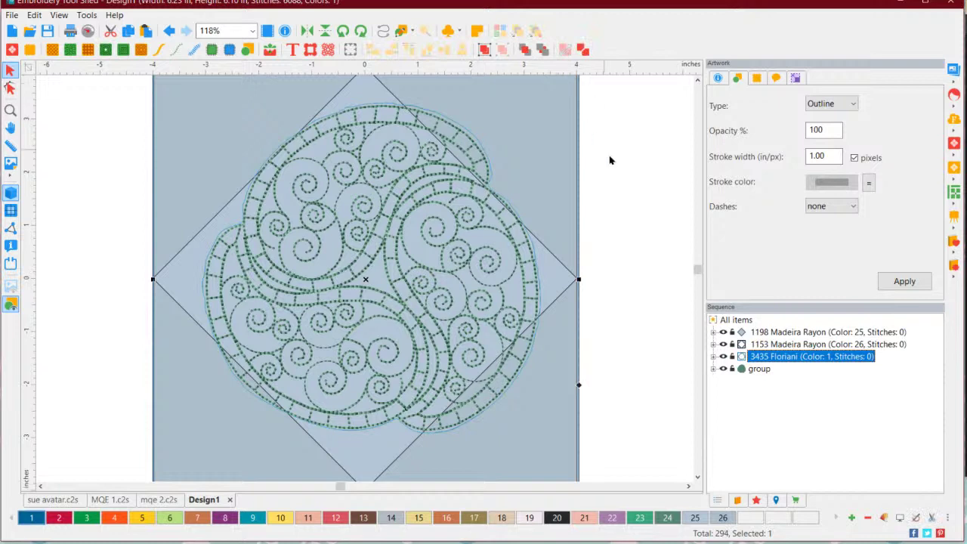
{"action": "left_click", "coordinate": [636, 194]}
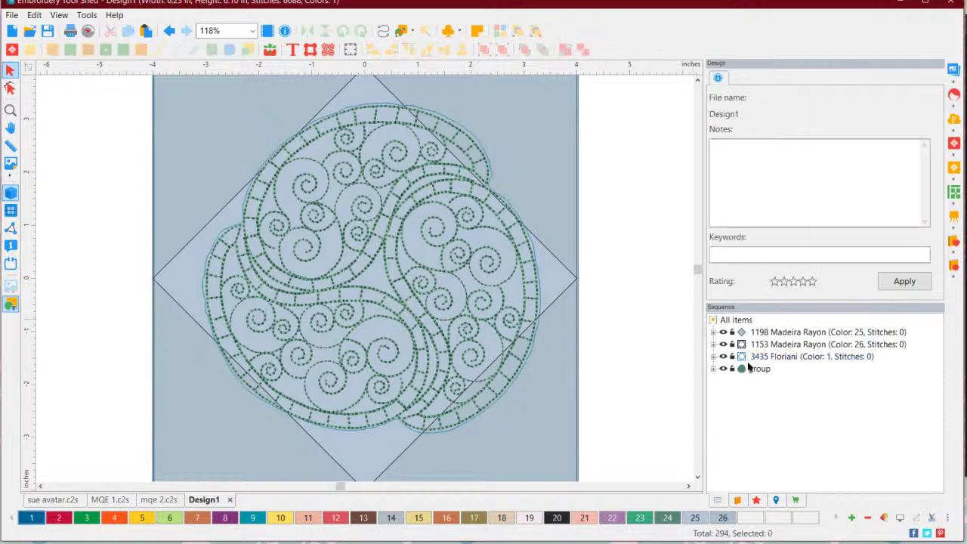
Convert the combined outline shape to an Echo Quilting fill around the paisley and deselect it
{"action": "mouse_move", "coordinate": [744, 360]}
{"action": "left_click", "coordinate": [771, 357]}
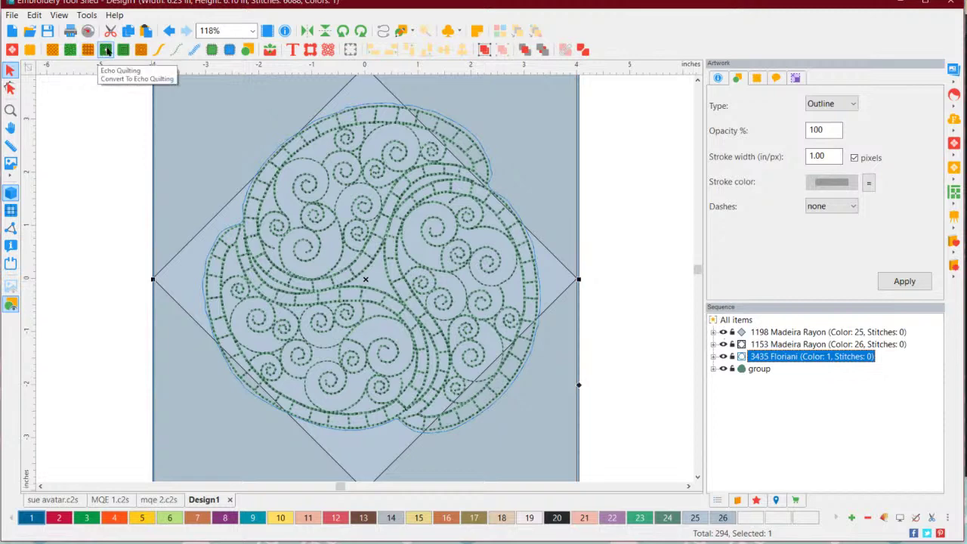
{"action": "left_click", "coordinate": [107, 50]}
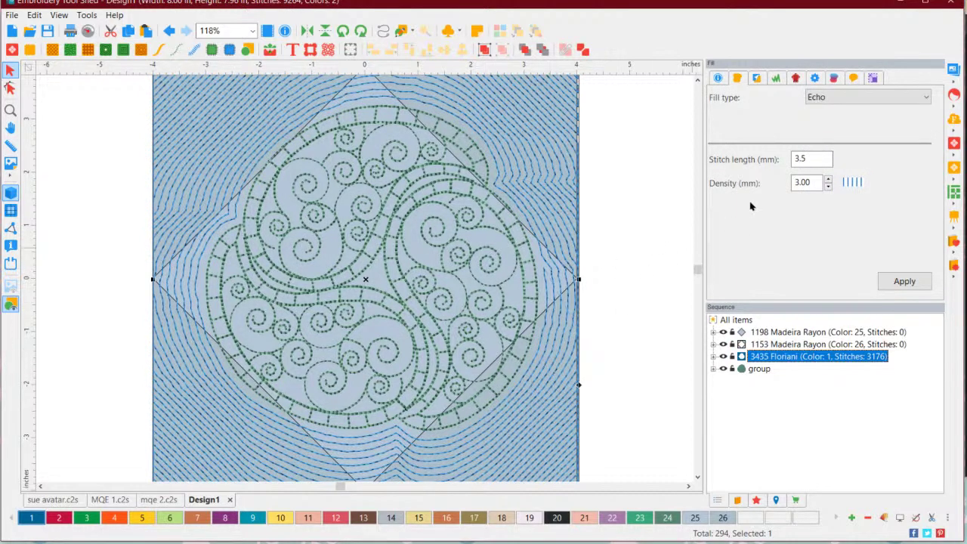
{"action": "left_click", "coordinate": [807, 182]}
{"action": "scroll", "coordinate": [371, 242], "scroll_direction": "down", "scroll_amount": 2}
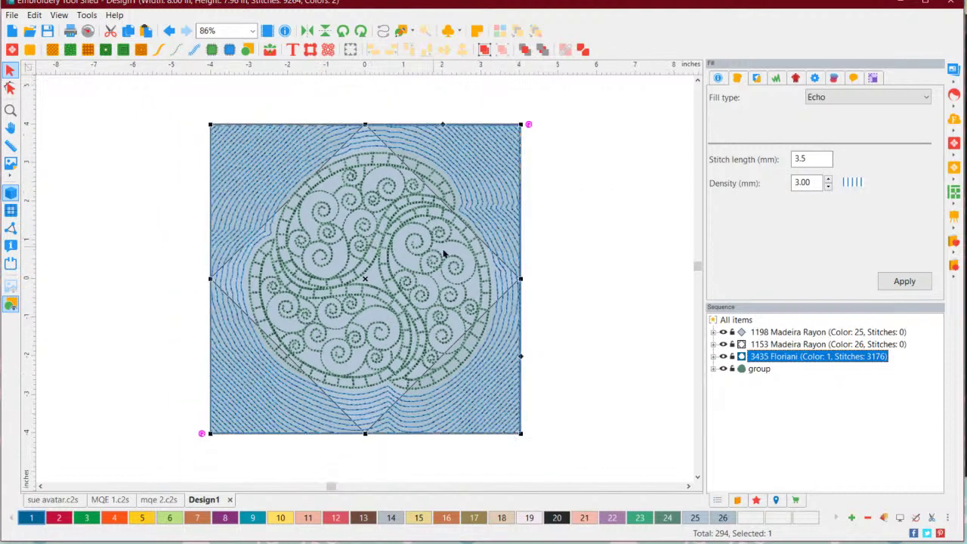
{"action": "left_click", "coordinate": [614, 258]}
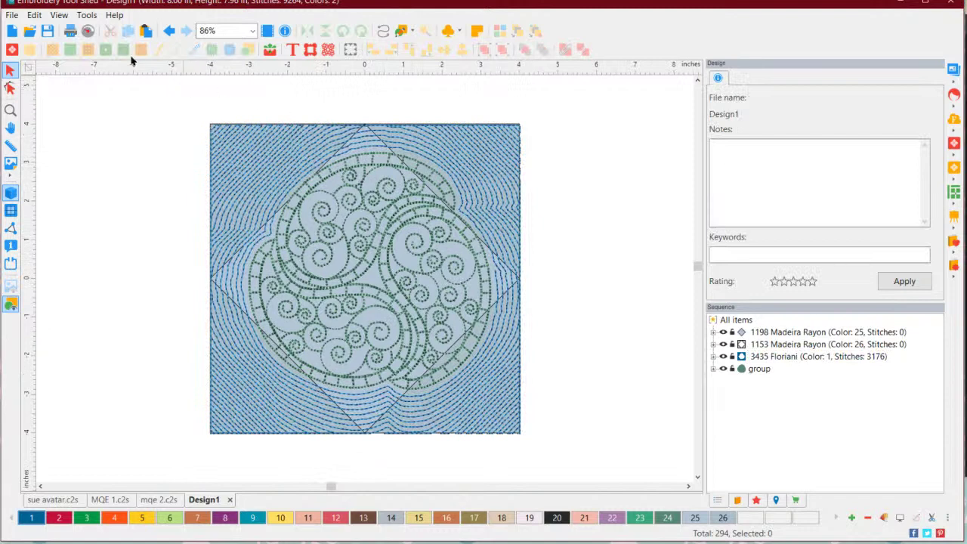
Undo the echo fill and the combining of the two outlines, and clear the selection
{"action": "left_click", "coordinate": [165, 31]}
{"action": "left_click", "coordinate": [164, 30]}
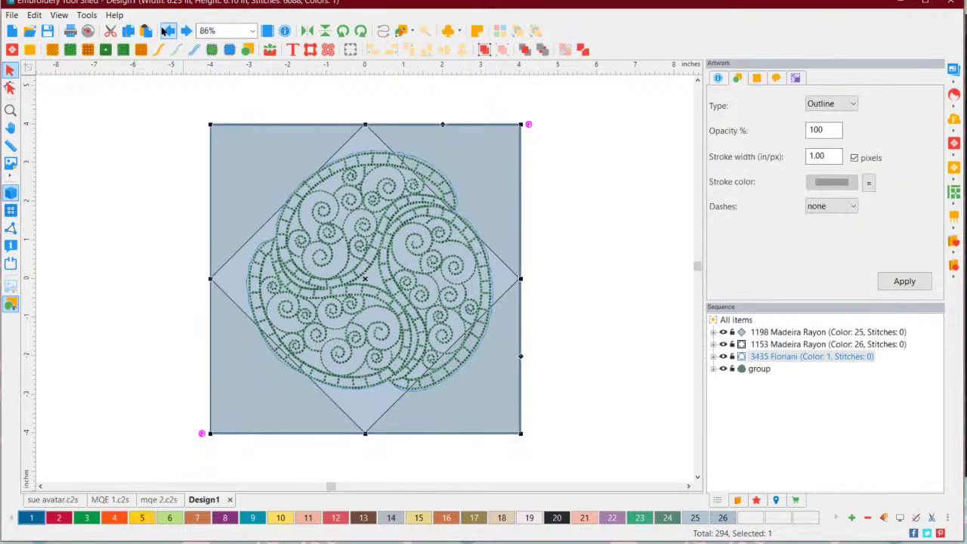
{"action": "left_click", "coordinate": [164, 30]}
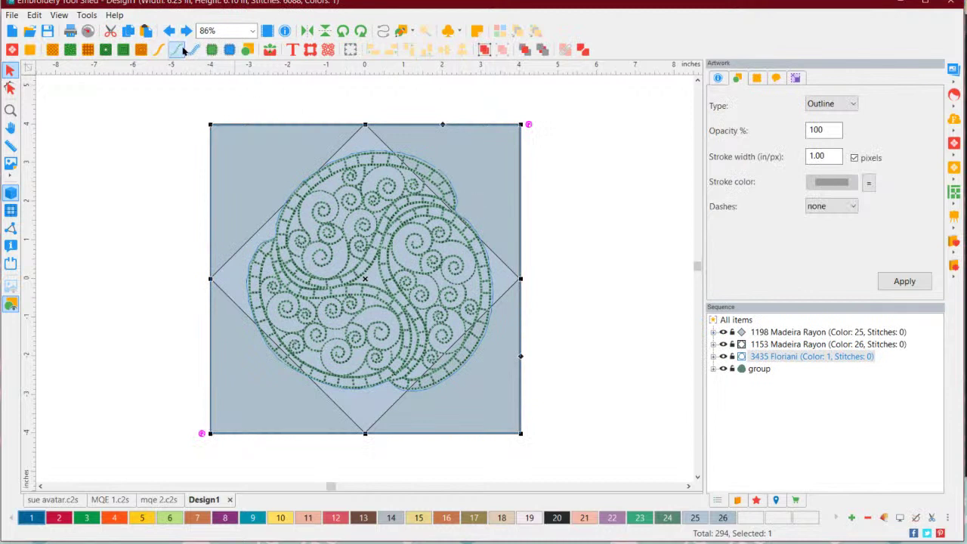
{"action": "left_click", "coordinate": [244, 92]}
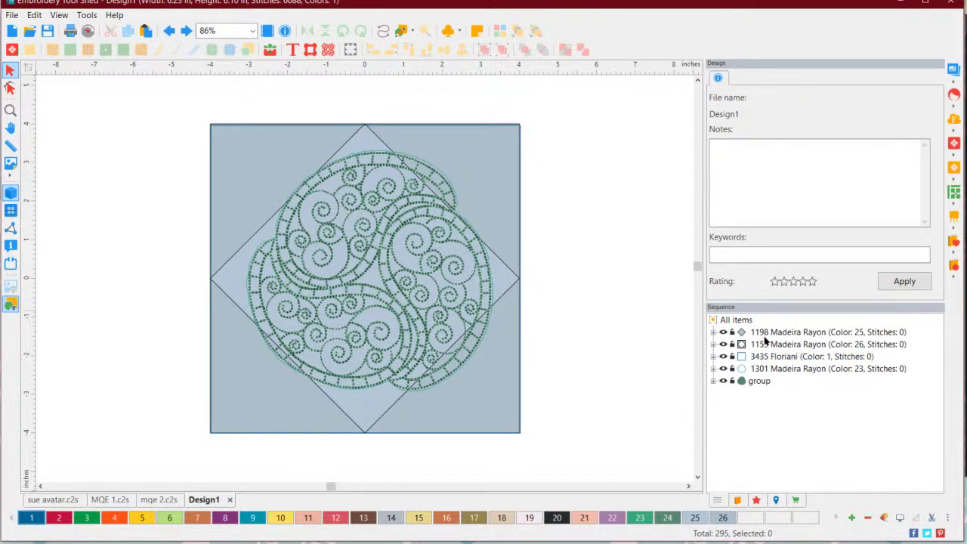
Enlarge the paisley group with its outline to about 7 x 6.9 in, fit it into the block's upper right corner and deselect it
{"action": "left_click", "coordinate": [759, 368]}
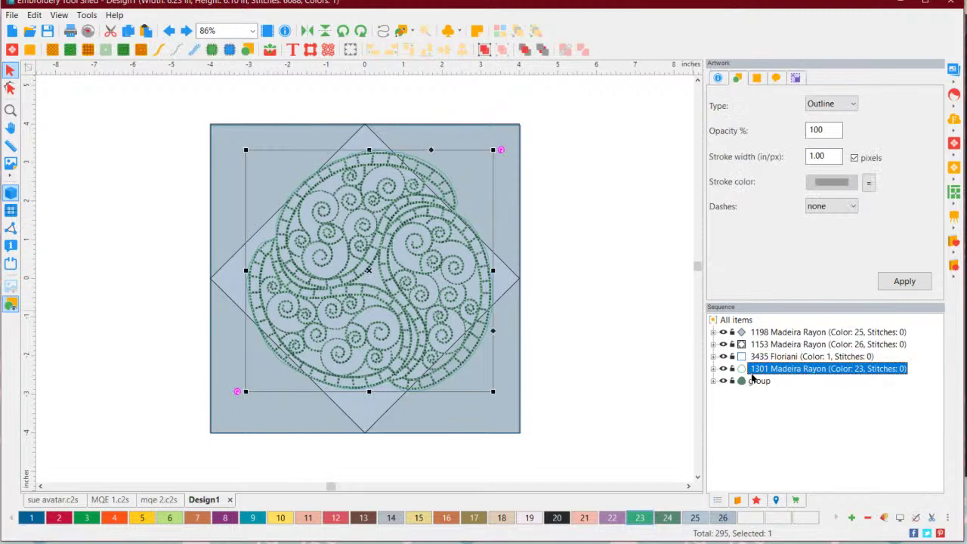
{"action": "left_click", "coordinate": [757, 380], "text": "shift"}
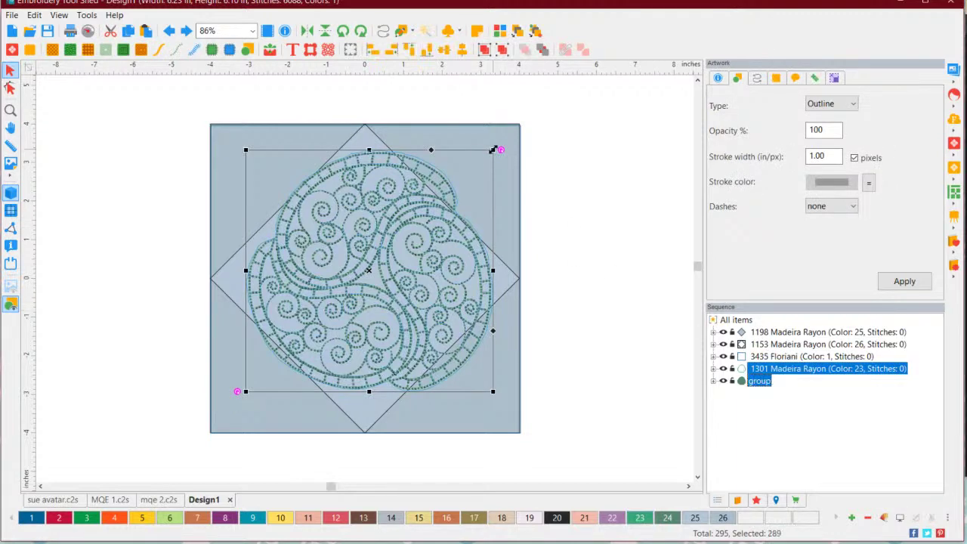
{"action": "left_click_drag", "start_coordinate": [492, 149], "coordinate": [523, 120]}
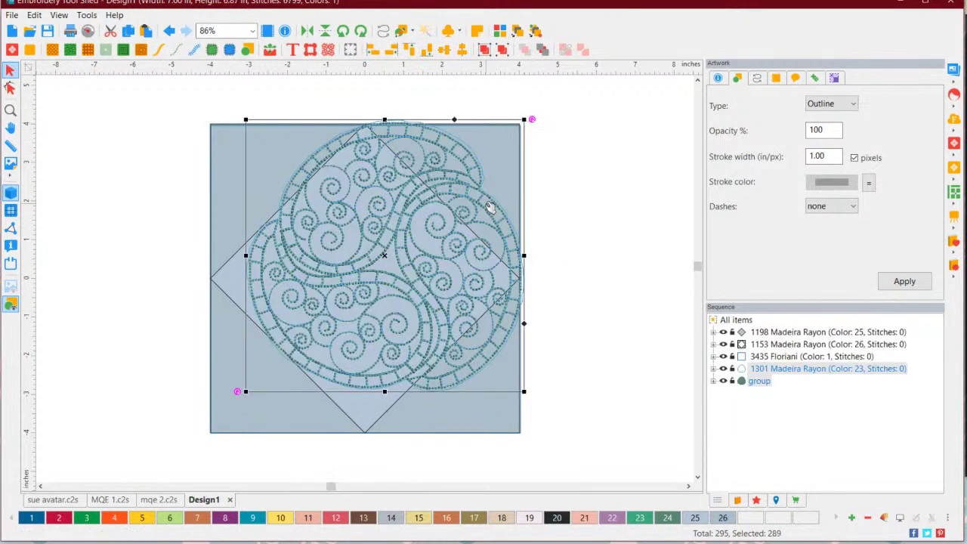
{"action": "left_click_drag", "start_coordinate": [473, 195], "coordinate": [469, 199]}
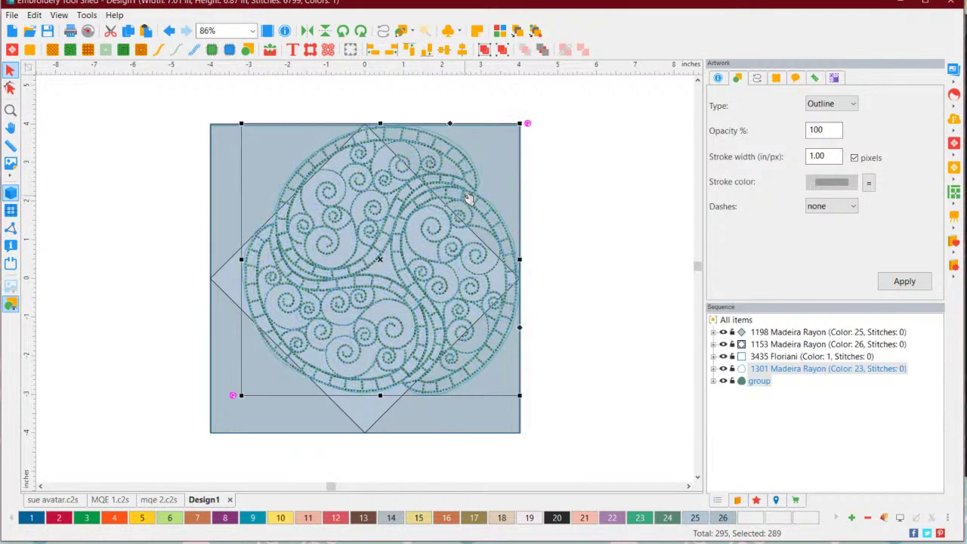
{"action": "left_click", "coordinate": [677, 371]}
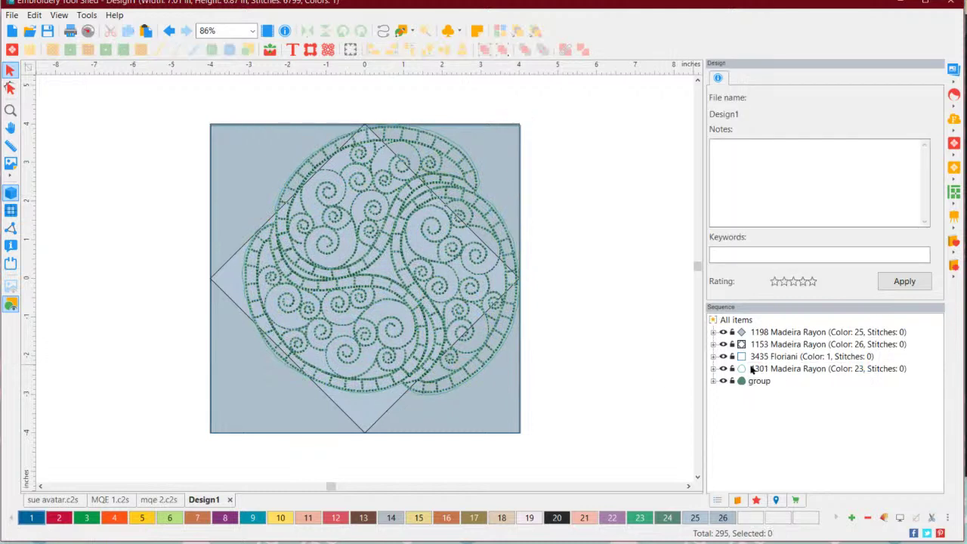
Combine the enlarged paisley's outline with the square outline and convert the result to an Echo Quilting fill
{"action": "left_click", "coordinate": [773, 370]}
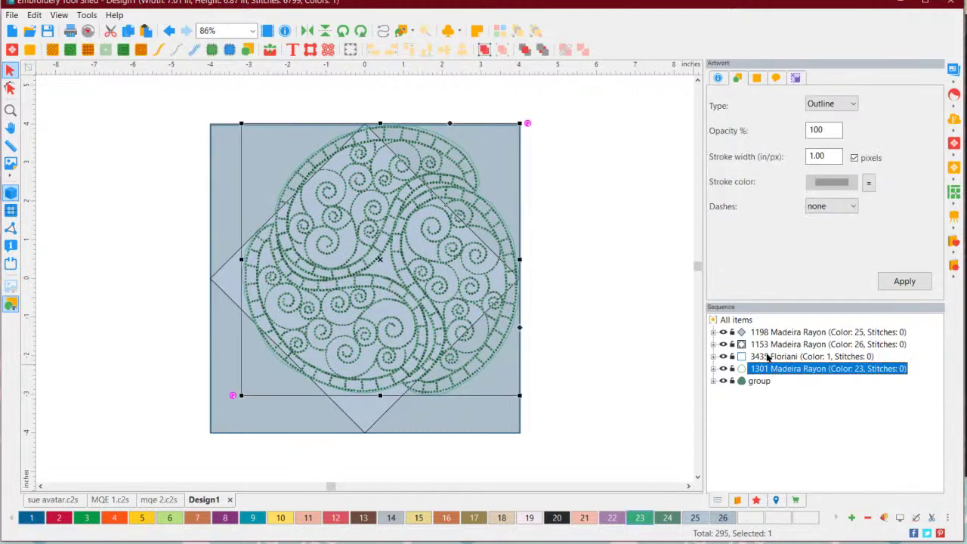
{"action": "left_click", "coordinate": [768, 358], "text": "ctrl"}
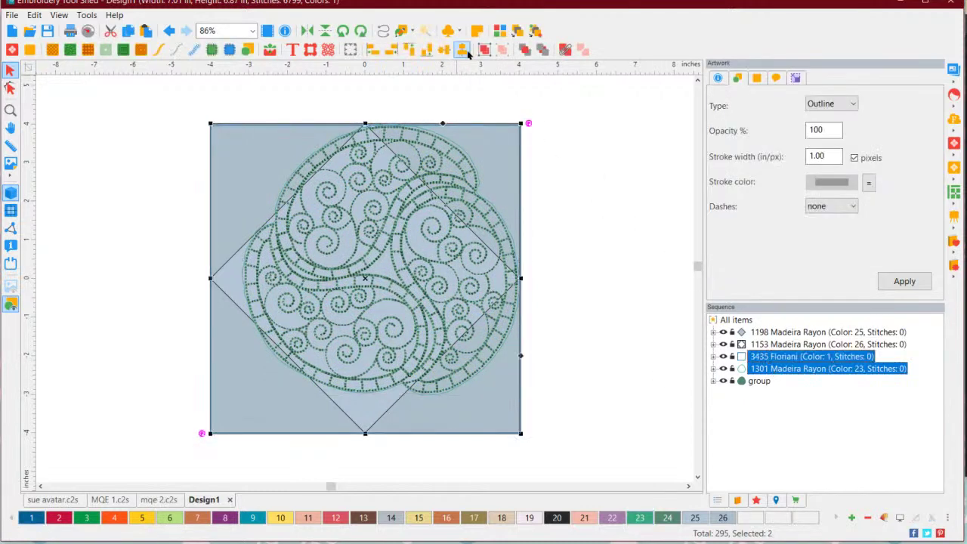
{"action": "left_click", "coordinate": [565, 50]}
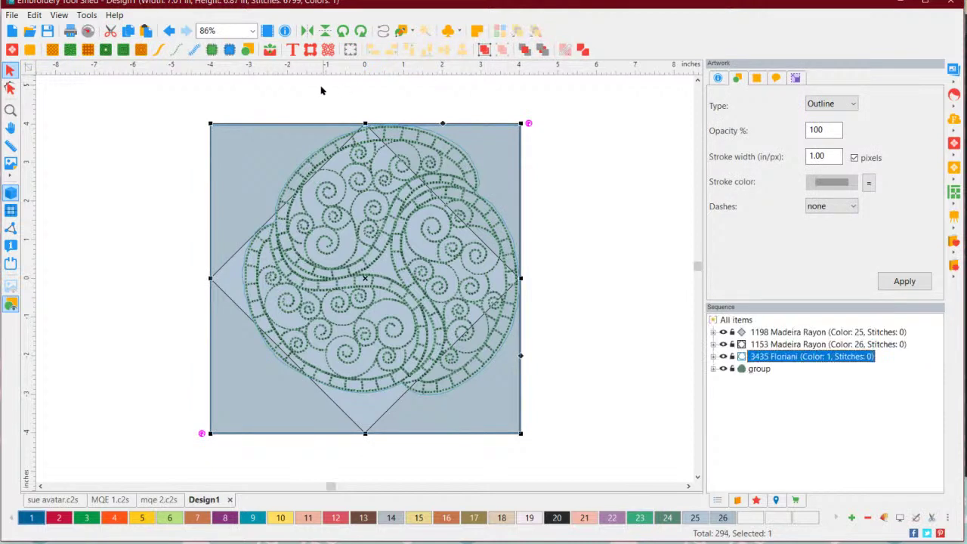
{"action": "left_click", "coordinate": [108, 50]}
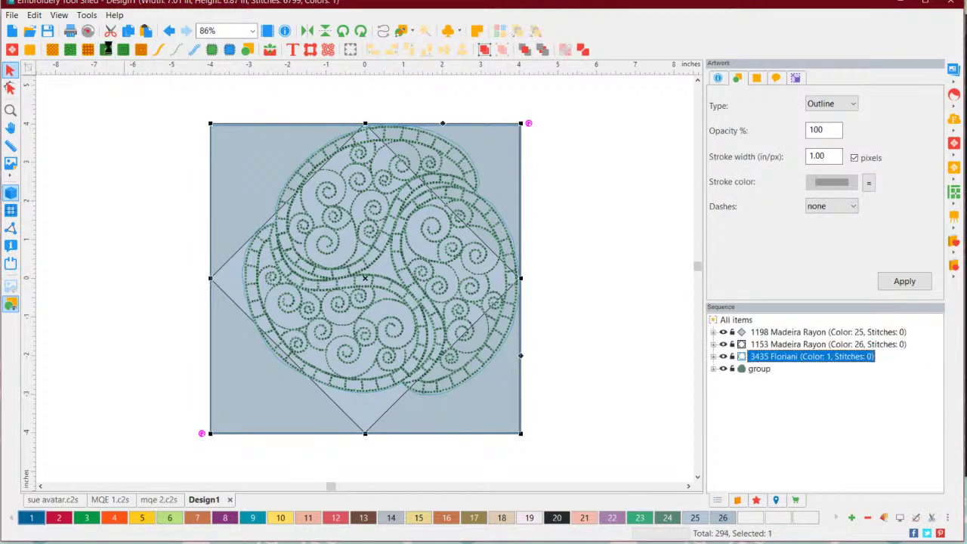
{"action": "left_click", "coordinate": [583, 236]}
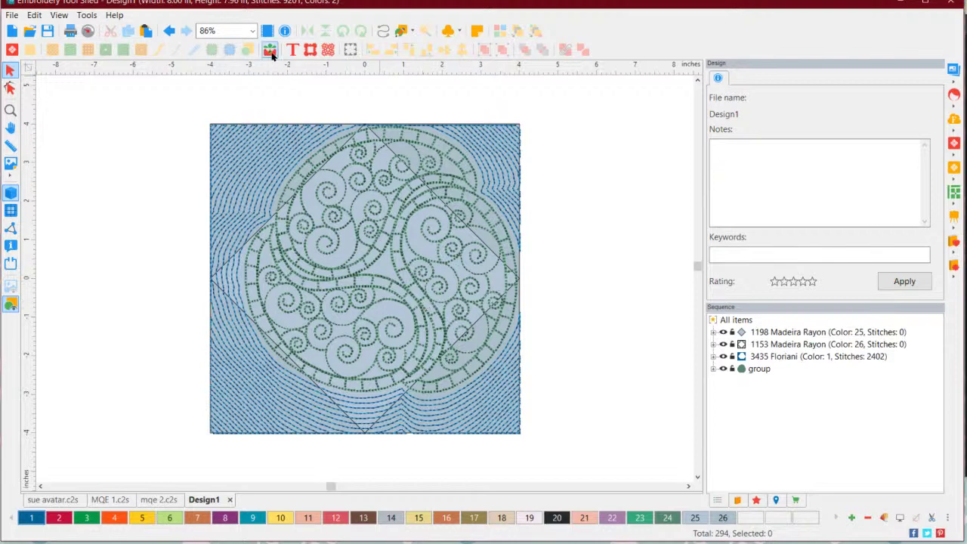
Undo the echo fill, the combined outlines, and the paisley's move and enlargement
{"action": "left_click", "coordinate": [172, 31]}
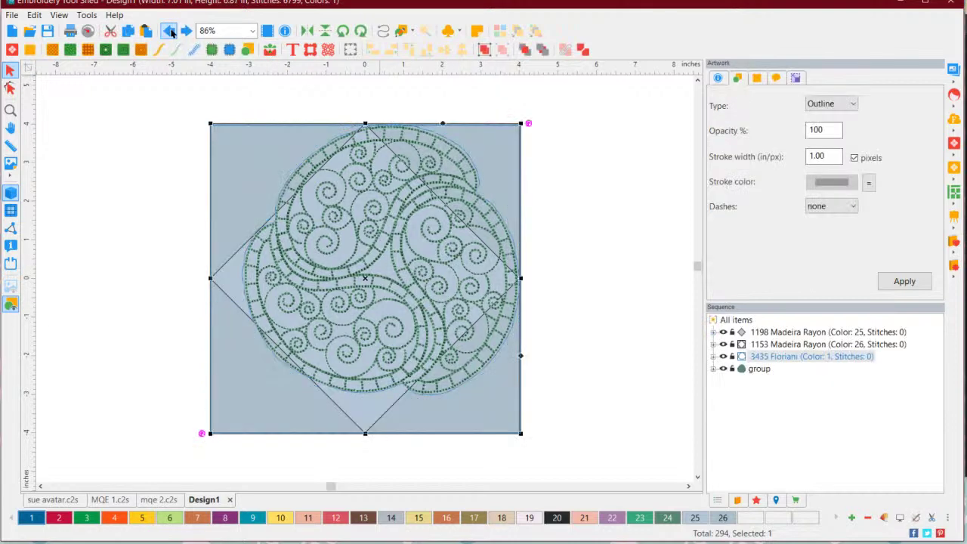
{"action": "left_click", "coordinate": [172, 31]}
{"action": "left_click", "coordinate": [173, 31]}
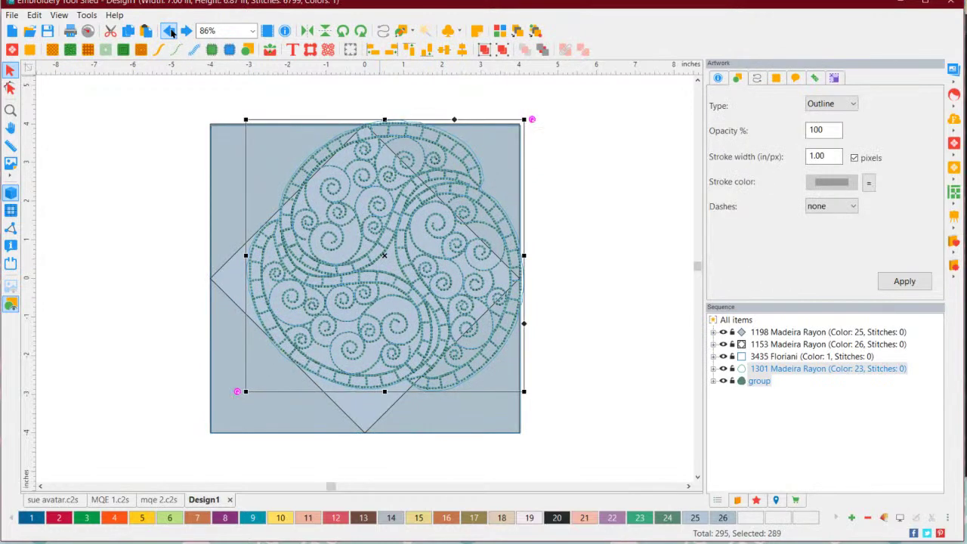
{"action": "left_click", "coordinate": [172, 32]}
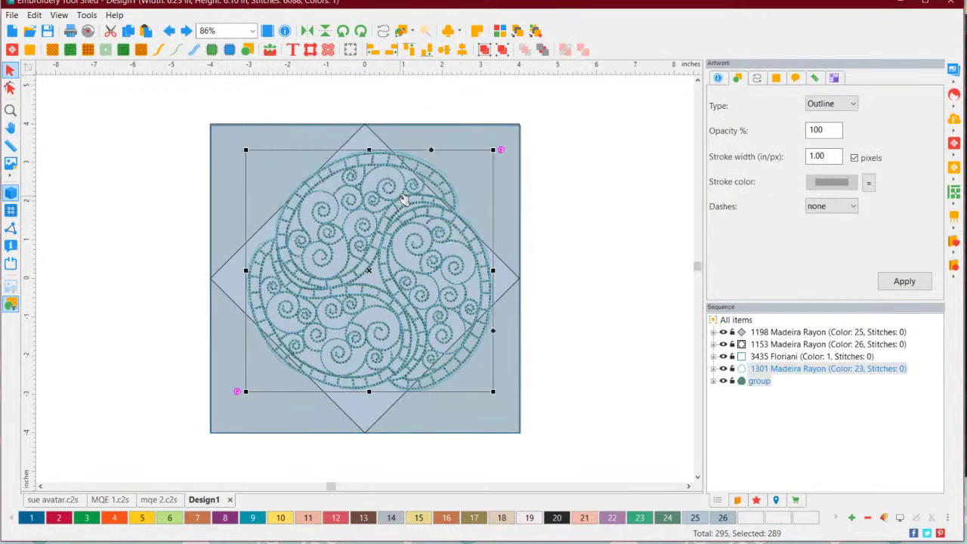
Recentre the paisley group with its outline on the block and combine that outline with the square outline
{"action": "left_click_drag", "start_coordinate": [404, 199], "coordinate": [390, 202]}
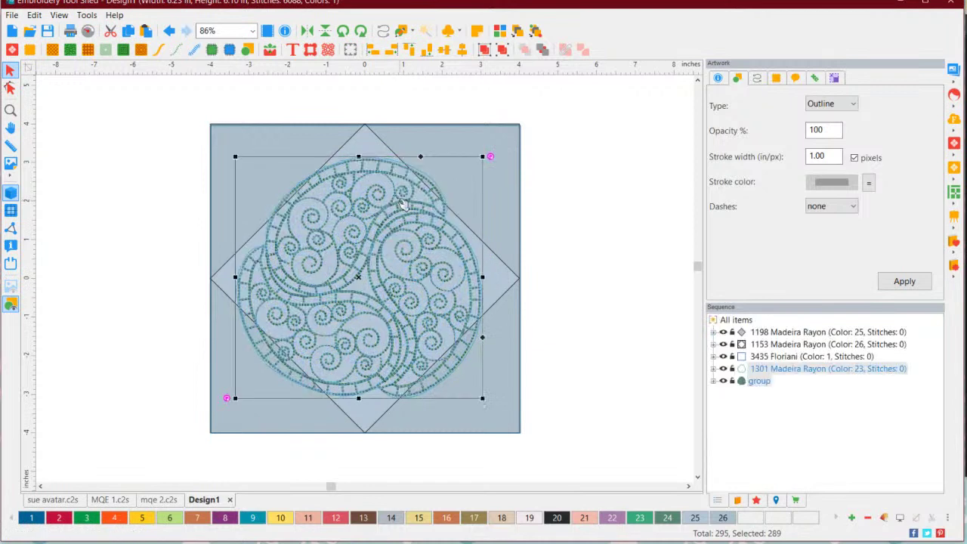
{"action": "left_click", "coordinate": [600, 296]}
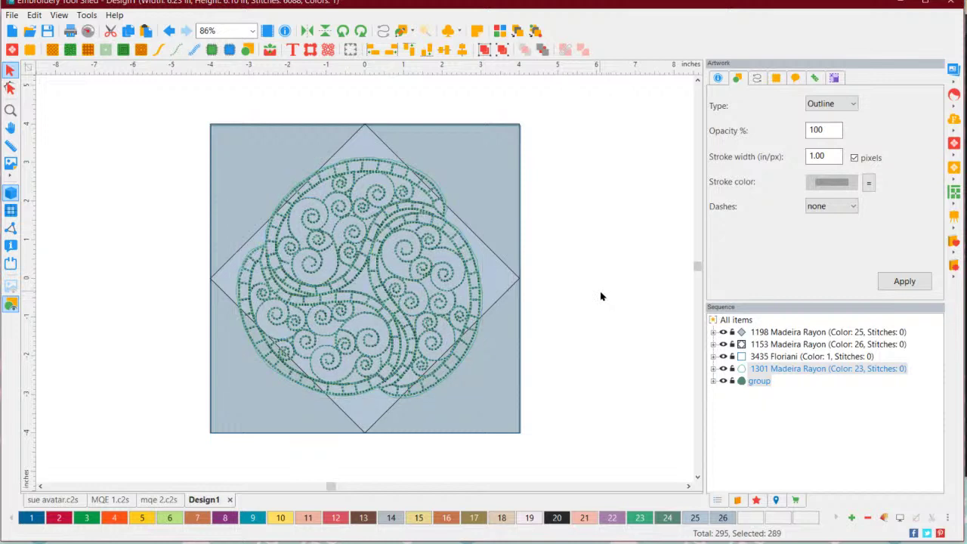
{"action": "left_click", "coordinate": [763, 368]}
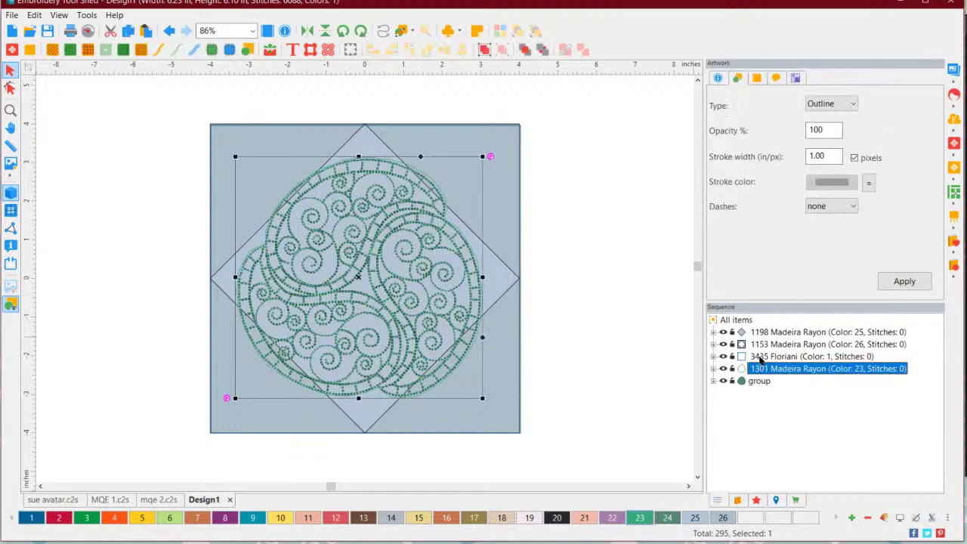
{"action": "left_click", "coordinate": [760, 358], "text": "ctrl"}
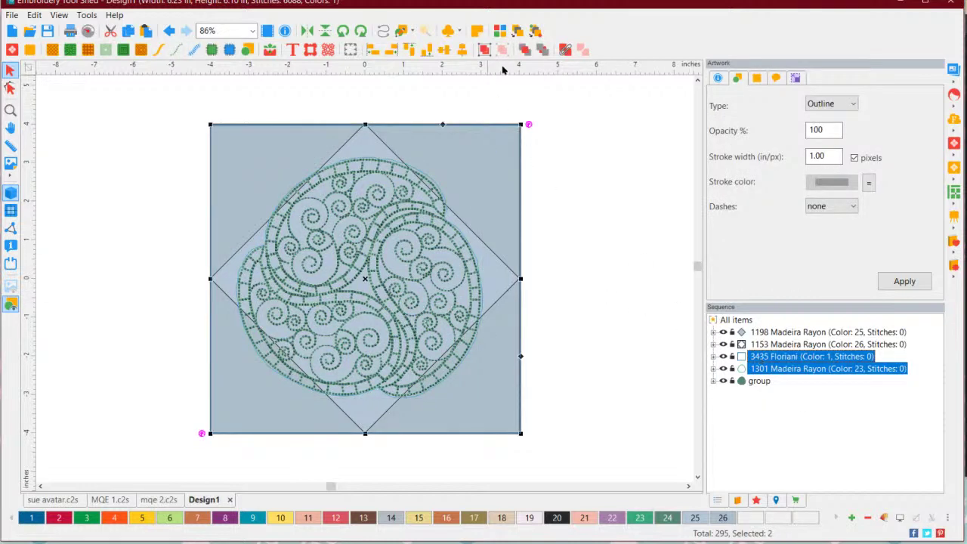
{"action": "left_click", "coordinate": [565, 49]}
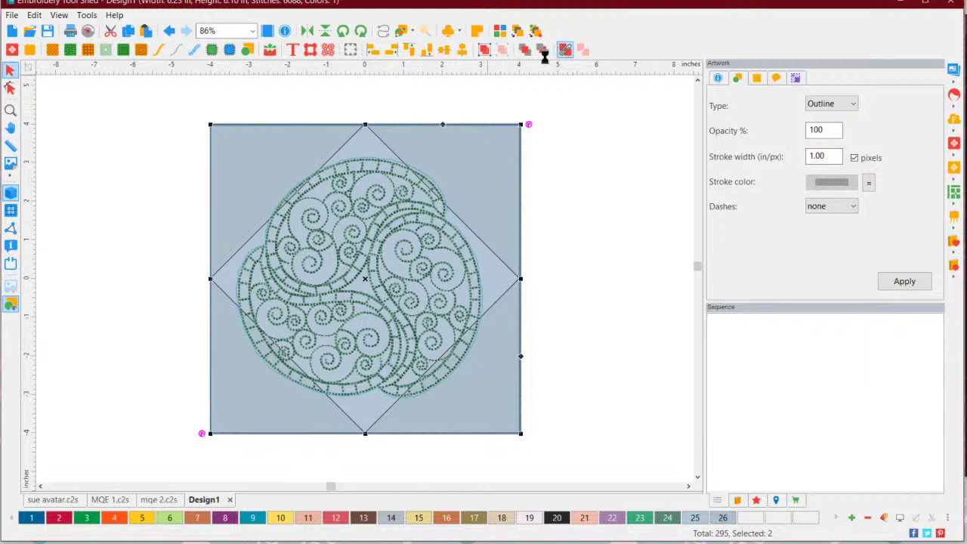
Convert the combined square and paisley outline to an Adv. Stippling fill using the spiral pattern stipple-143
{"action": "left_click", "coordinate": [89, 50]}
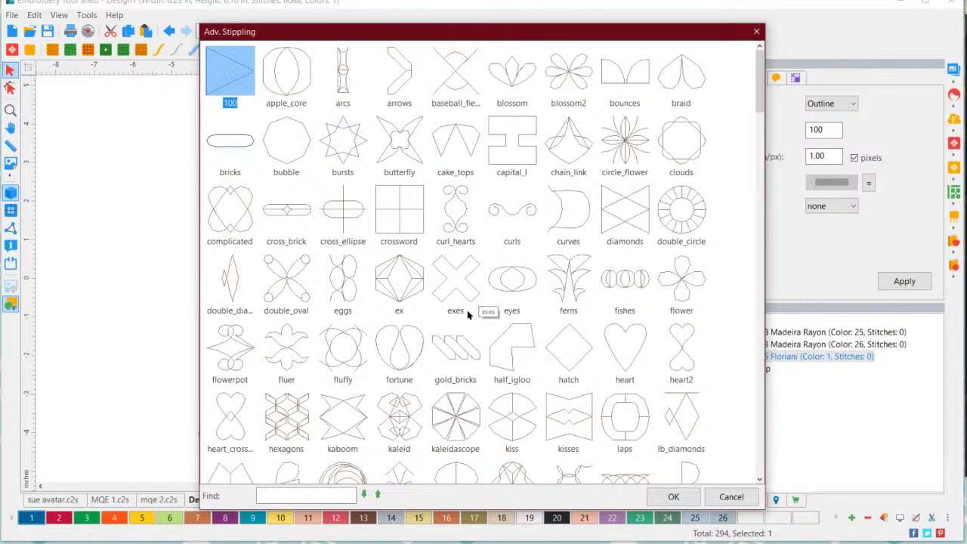
{"action": "scroll", "coordinate": [425, 319], "scroll_direction": "down", "scroll_amount": 2}
{"action": "scroll", "coordinate": [418, 316], "scroll_direction": "down", "scroll_amount": 5}
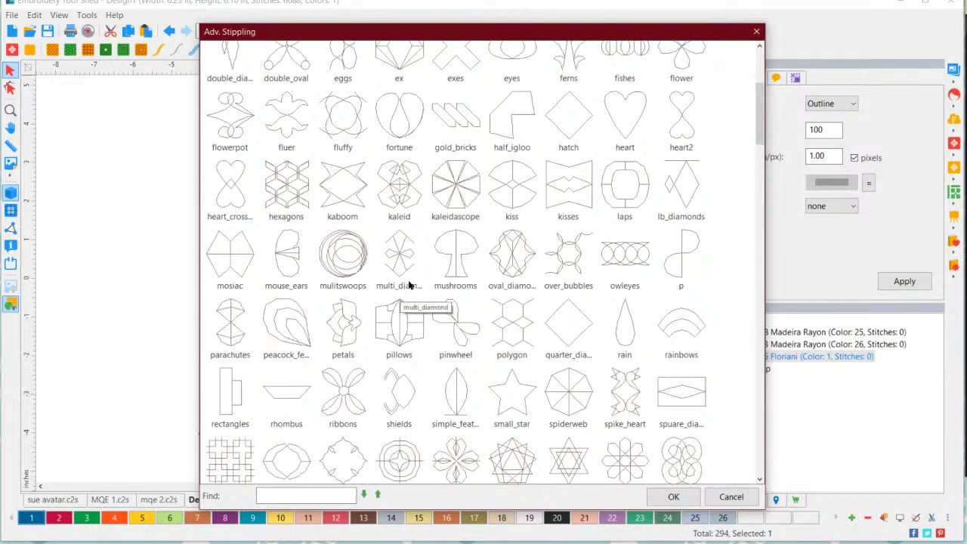
{"action": "scroll", "coordinate": [407, 295], "scroll_direction": "down", "scroll_amount": 2}
{"action": "scroll", "coordinate": [373, 306], "scroll_direction": "down", "scroll_amount": 2}
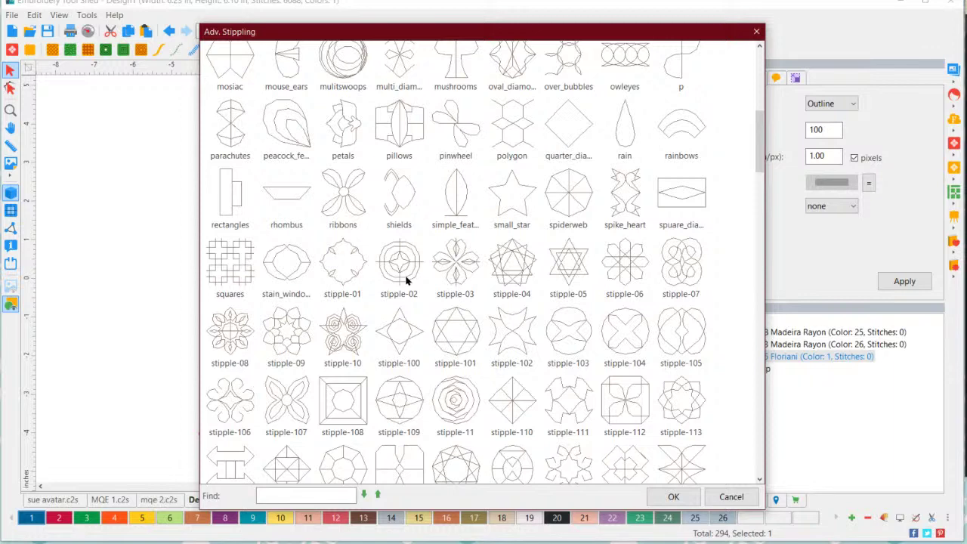
{"action": "scroll", "coordinate": [384, 328], "scroll_direction": "down", "scroll_amount": 2}
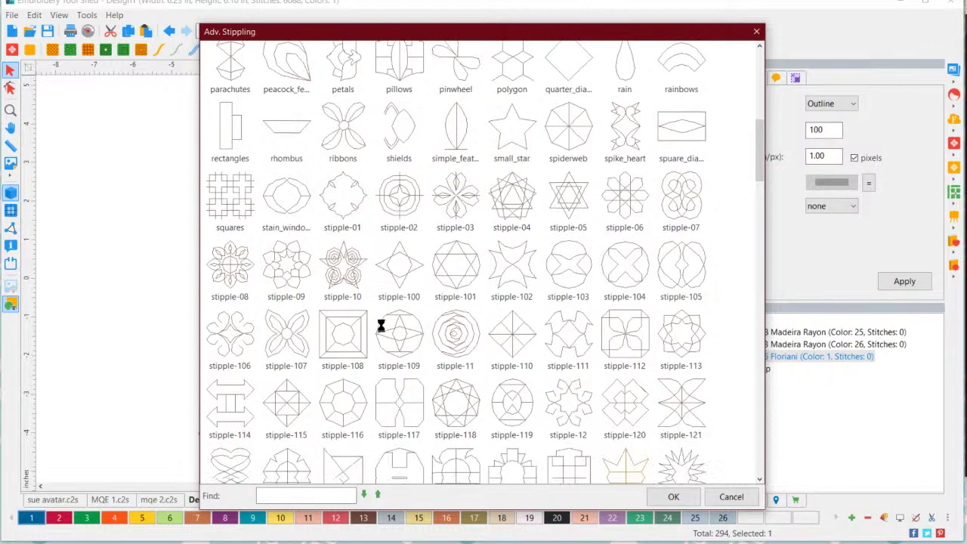
{"action": "scroll", "coordinate": [392, 324], "scroll_direction": "down", "scroll_amount": 3}
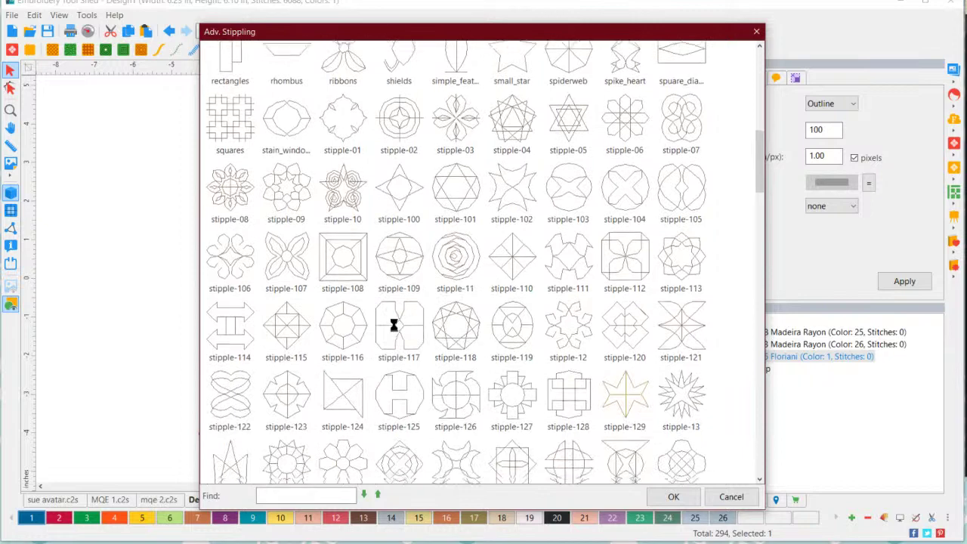
{"action": "scroll", "coordinate": [407, 324], "scroll_direction": "down", "scroll_amount": 1}
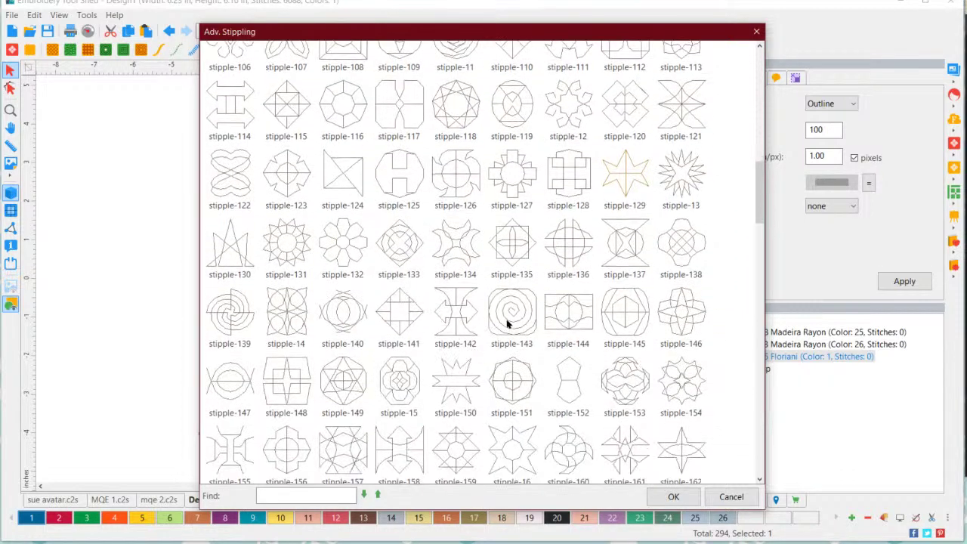
{"action": "left_click", "coordinate": [509, 321]}
{"action": "left_click", "coordinate": [673, 496]}
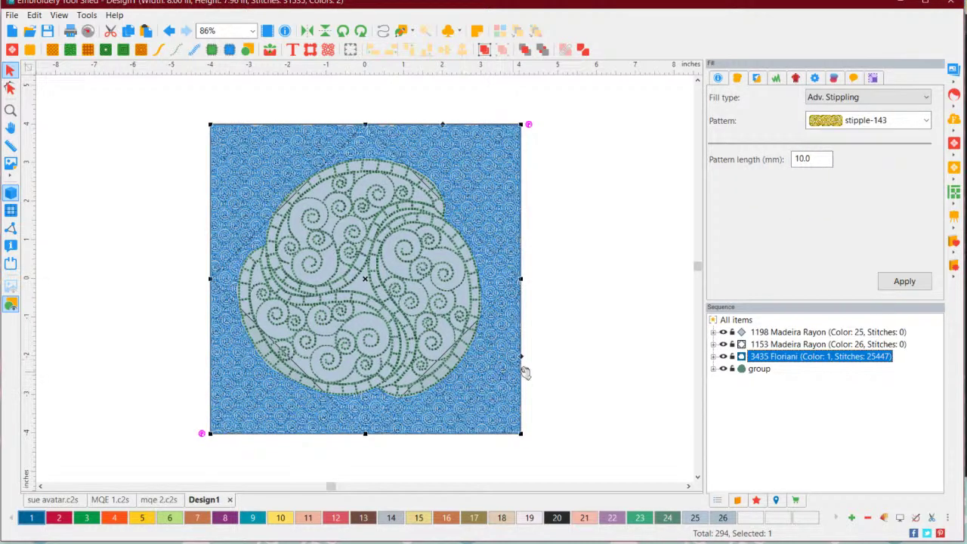
Set the background stippling fill's pattern length to 30 mm and deselect the fill
{"action": "double_click", "coordinate": [809, 158]}
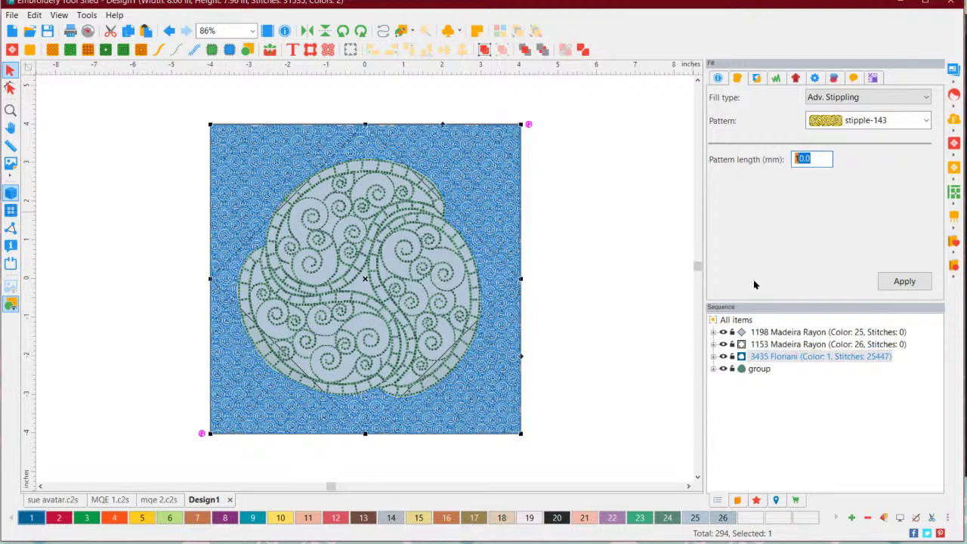
{"action": "type", "text": "30"}
{"action": "left_click", "coordinate": [897, 281]}
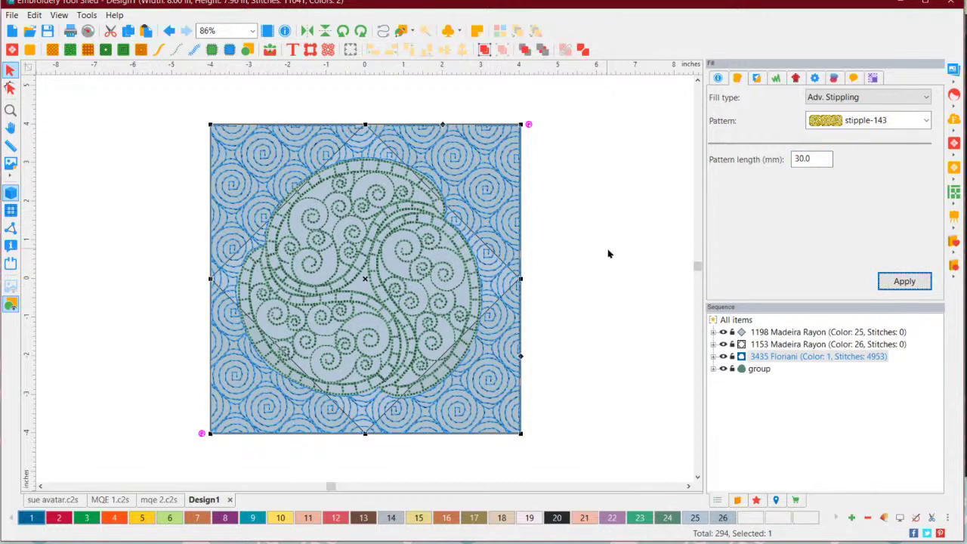
{"action": "left_click", "coordinate": [608, 254]}
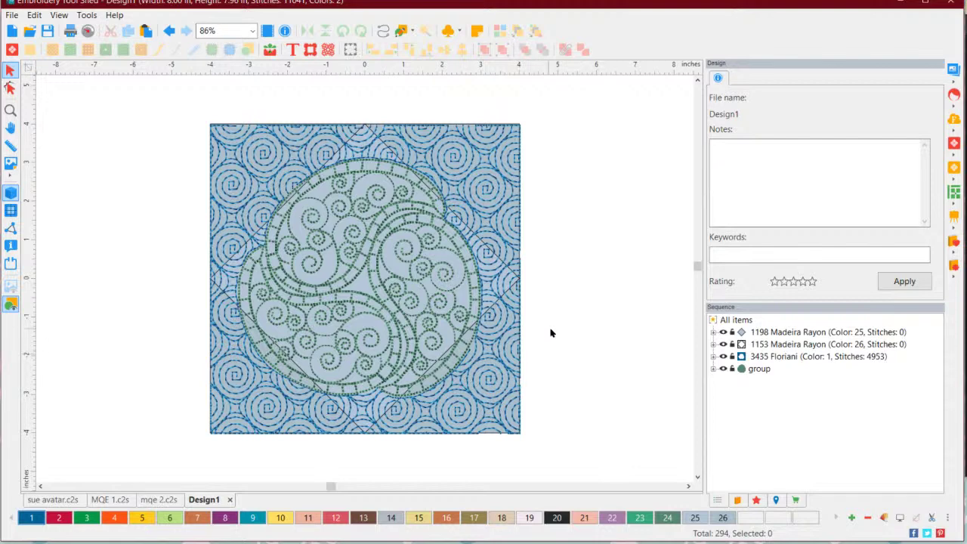
Check the quilt block in the print preview, then close the preview
{"action": "left_click", "coordinate": [12, 15]}
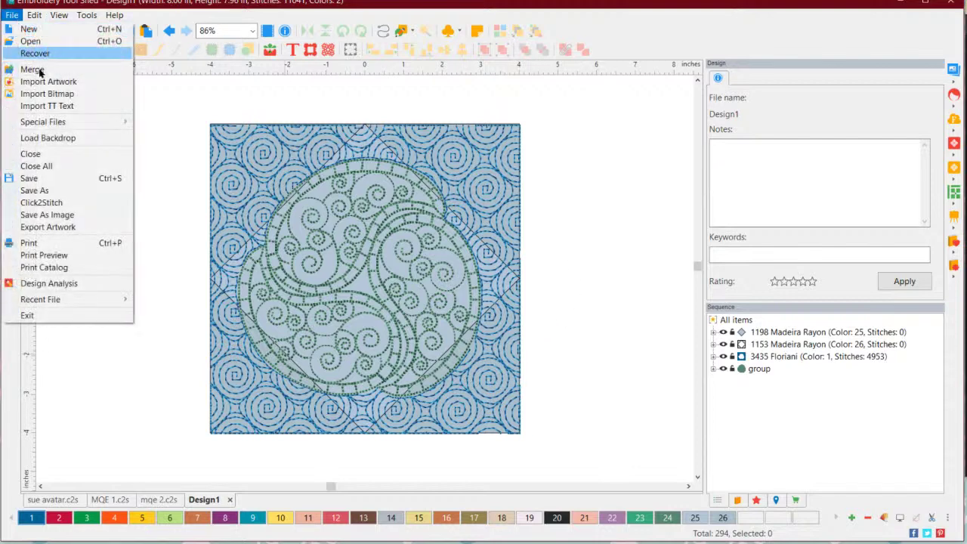
{"action": "left_click", "coordinate": [75, 257]}
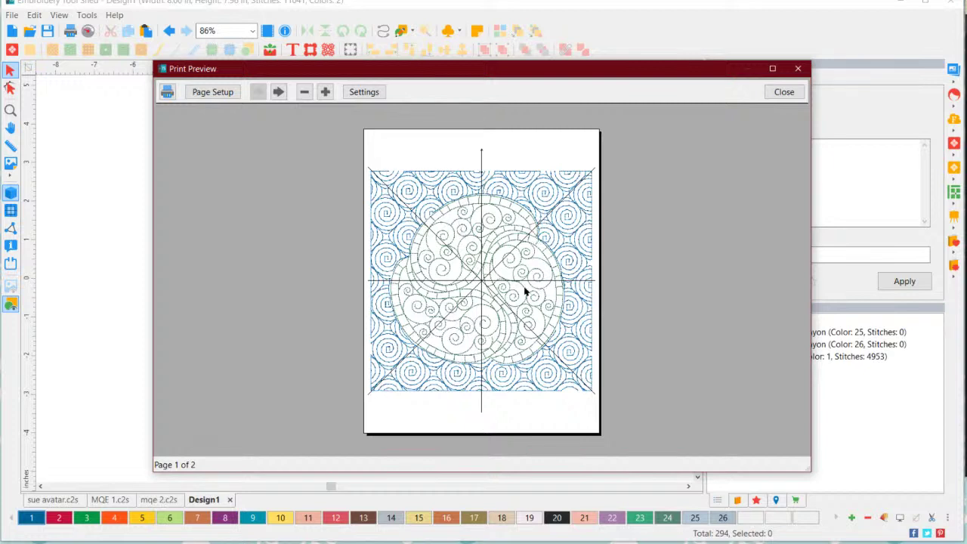
{"action": "left_click", "coordinate": [799, 70]}
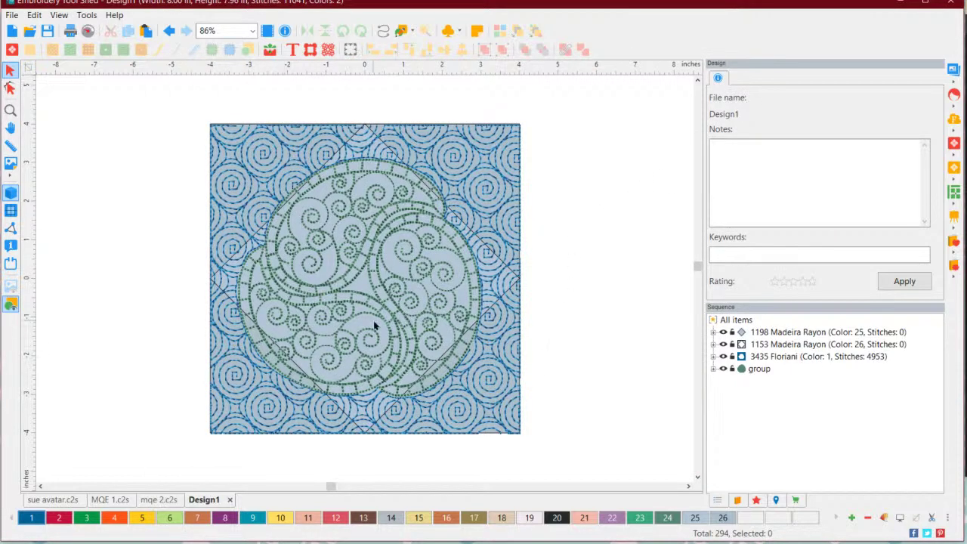
Insert Border 97 from the Borders library into the design
{"action": "scroll", "coordinate": [360, 301], "scroll_direction": "down", "scroll_amount": 1}
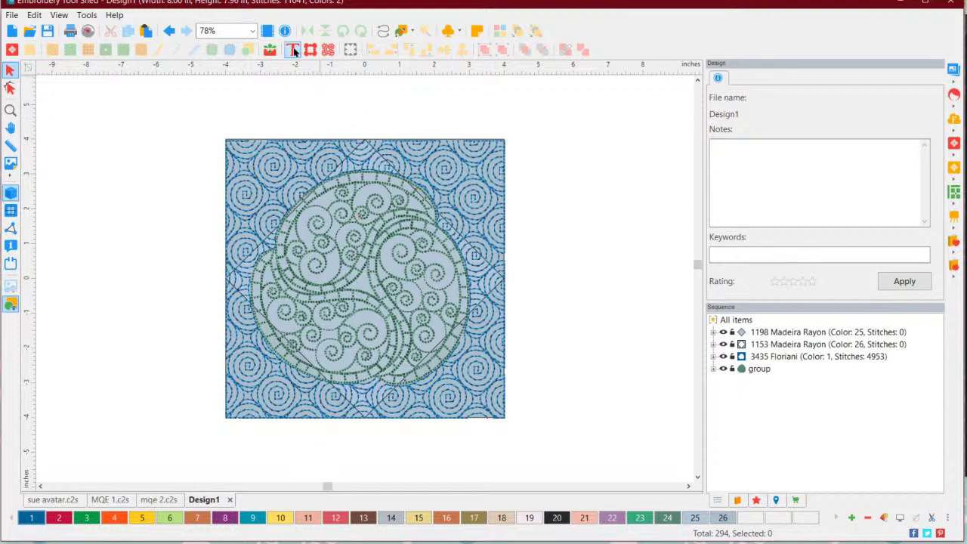
{"action": "left_click", "coordinate": [311, 50]}
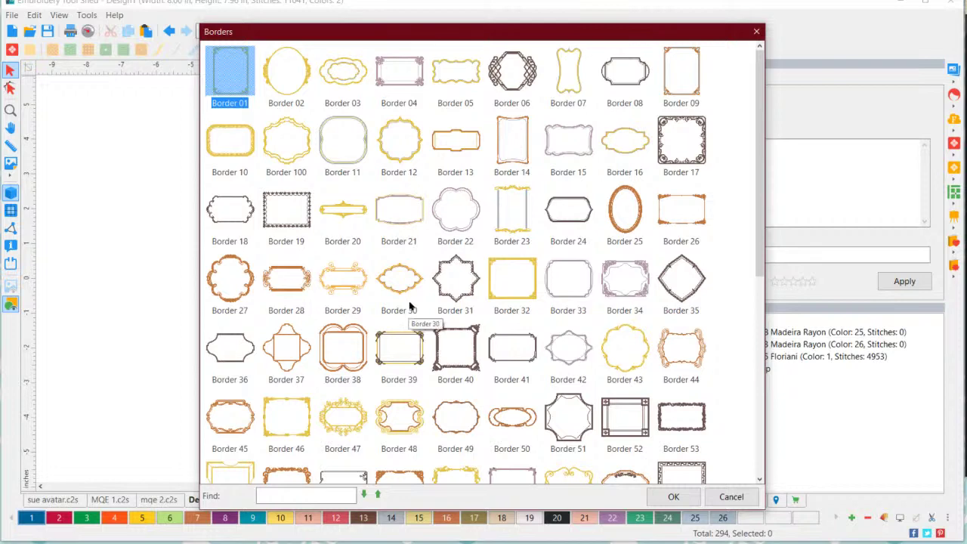
{"action": "scroll", "coordinate": [413, 302], "scroll_direction": "down", "scroll_amount": 5}
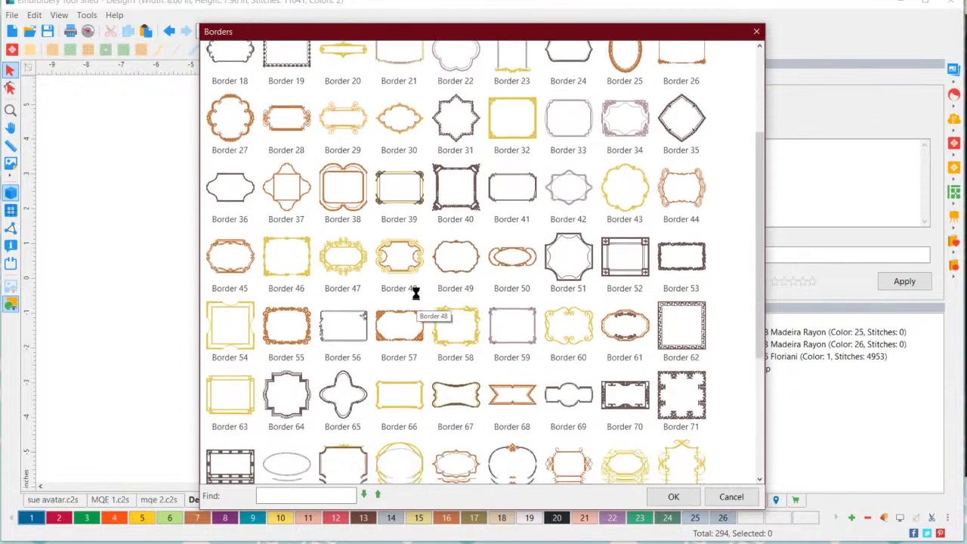
{"action": "scroll", "coordinate": [416, 294], "scroll_direction": "down", "scroll_amount": 3}
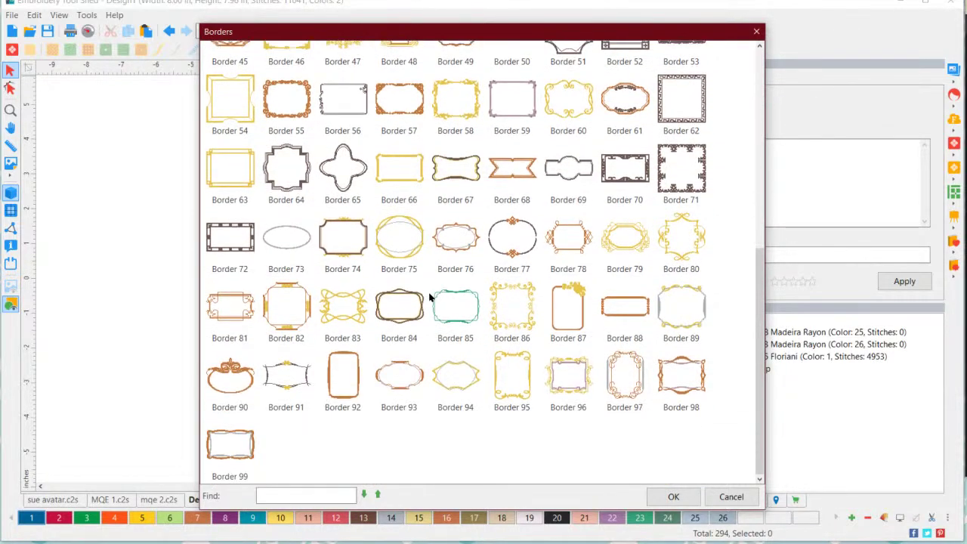
{"action": "scroll", "coordinate": [565, 328], "scroll_direction": "up", "scroll_amount": 1}
{"action": "scroll", "coordinate": [470, 328], "scroll_direction": "down", "scroll_amount": 1}
{"action": "left_click", "coordinate": [240, 379]}
{"action": "left_click", "coordinate": [633, 391]}
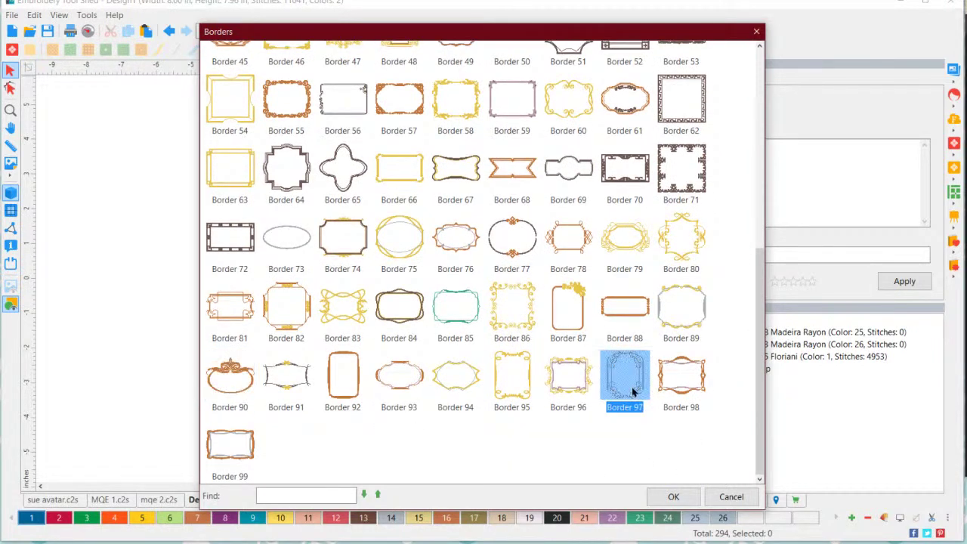
{"action": "left_click", "coordinate": [673, 497]}
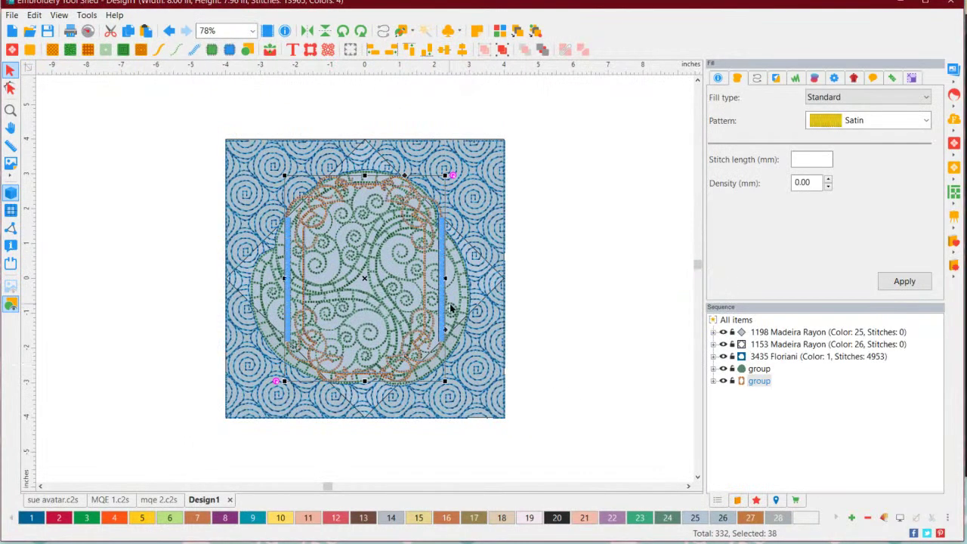
Move the border off the quilt block, about 7.9 in to its right, and deselect it
{"action": "left_click_drag", "start_coordinate": [442, 296], "coordinate": [682, 298]}
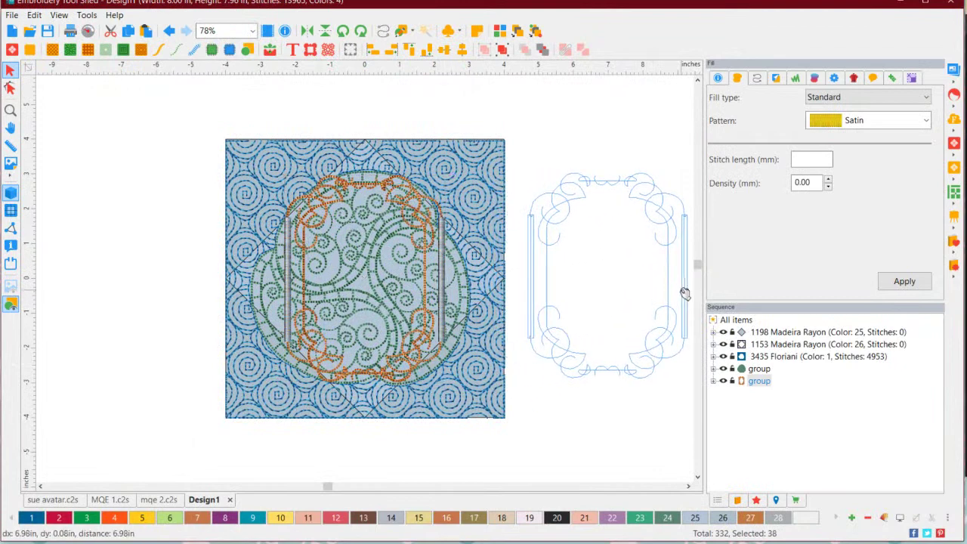
{"action": "left_click", "coordinate": [643, 452]}
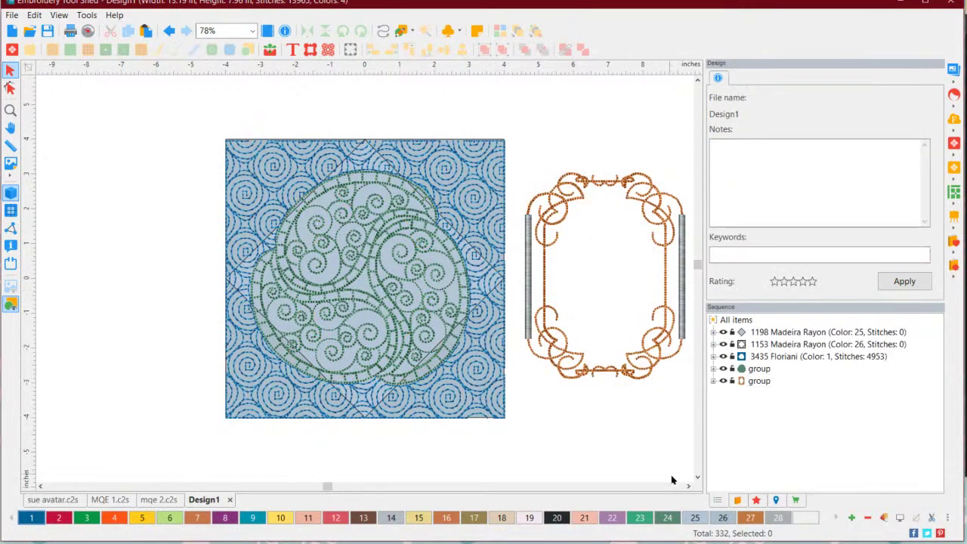
{"action": "left_click", "coordinate": [687, 487]}
{"action": "left_click", "coordinate": [686, 486]}
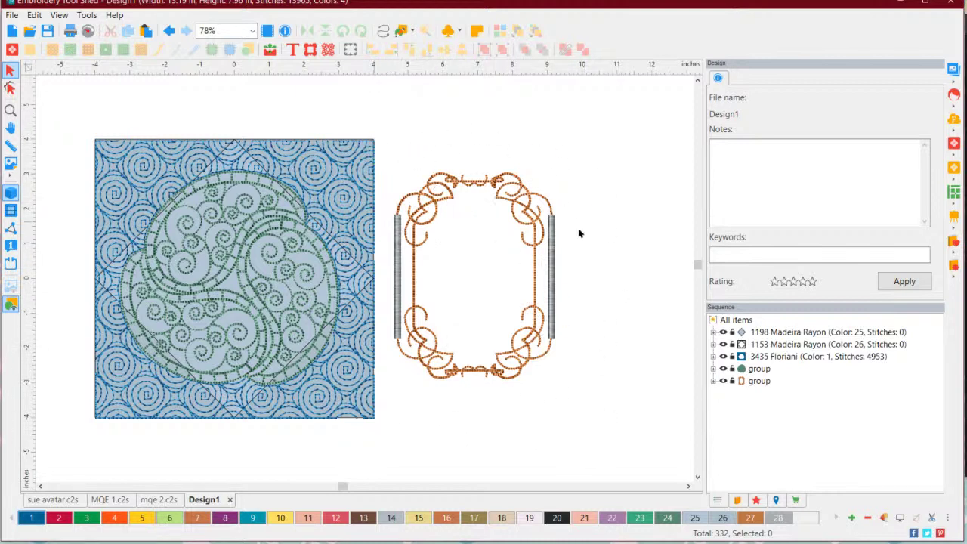
{"action": "left_click_drag", "start_coordinate": [460, 179], "coordinate": [484, 179]}
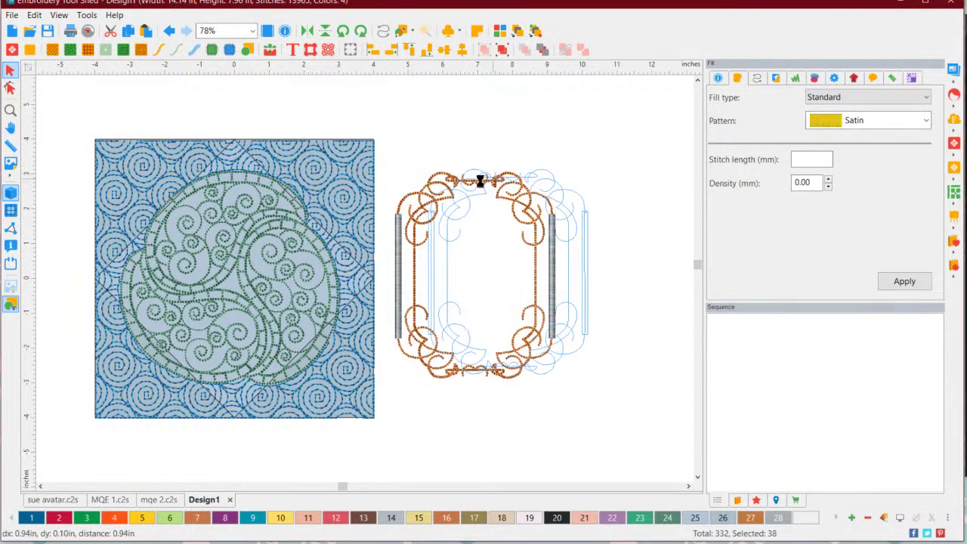
{"action": "left_click", "coordinate": [321, 89]}
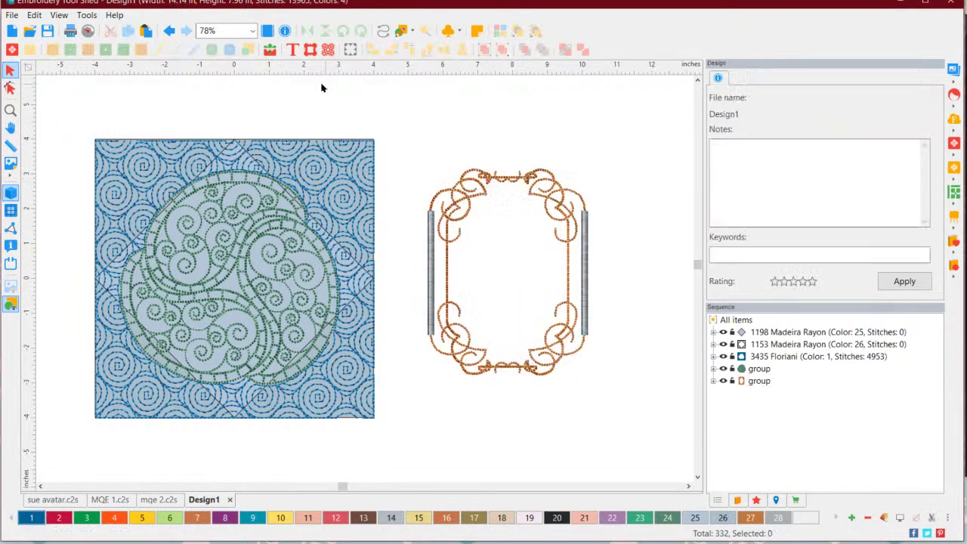
Add a text object inside the border containing the person's first name in the Felttip font
{"action": "left_click", "coordinate": [292, 49]}
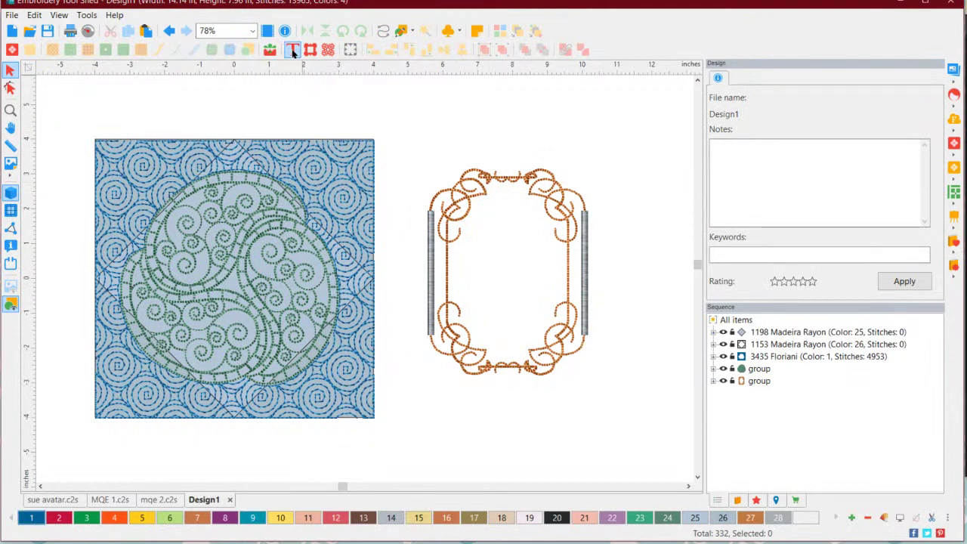
{"action": "left_click", "coordinate": [481, 249]}
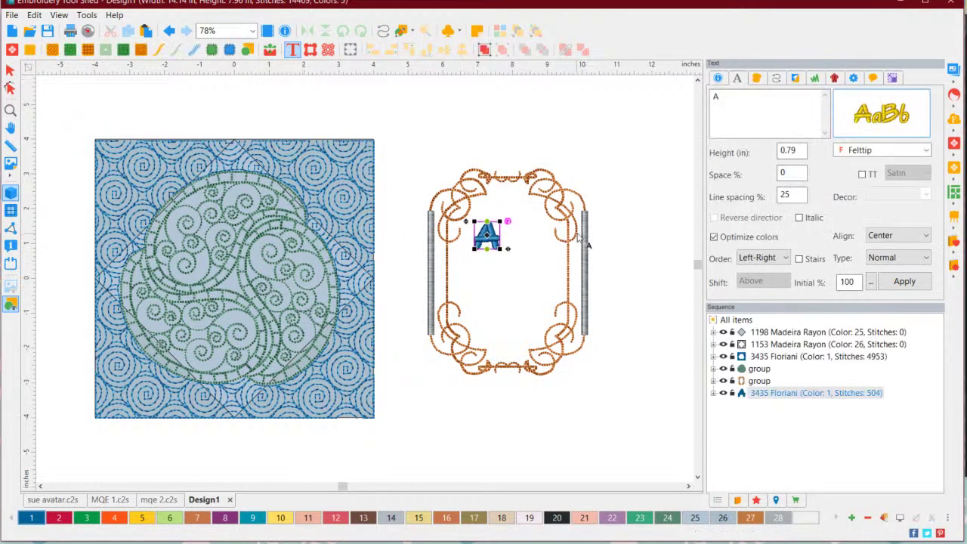
{"action": "left_click", "coordinate": [730, 112]}
{"action": "key", "text": "BackSpace"}
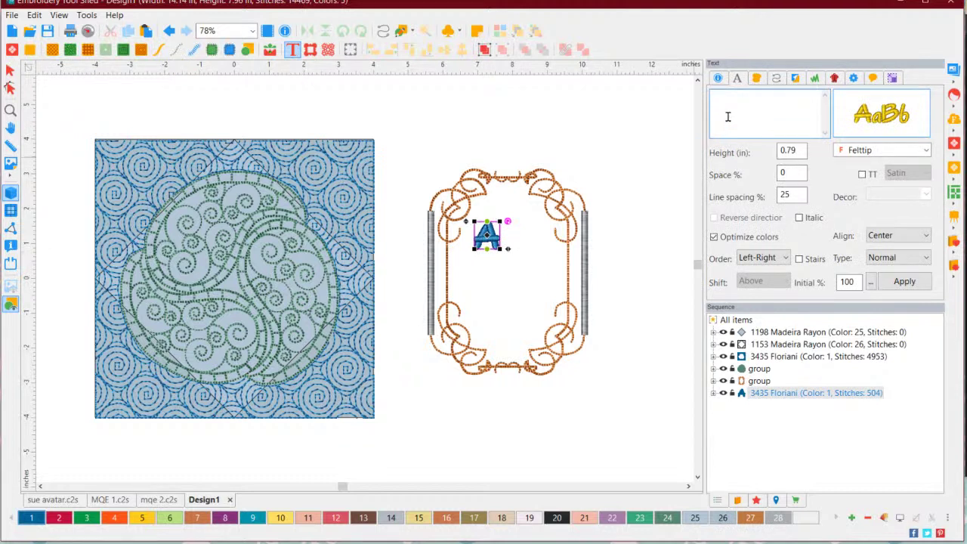
{"action": "type", "text": "Sue"}
{"action": "left_click", "coordinate": [925, 150]}
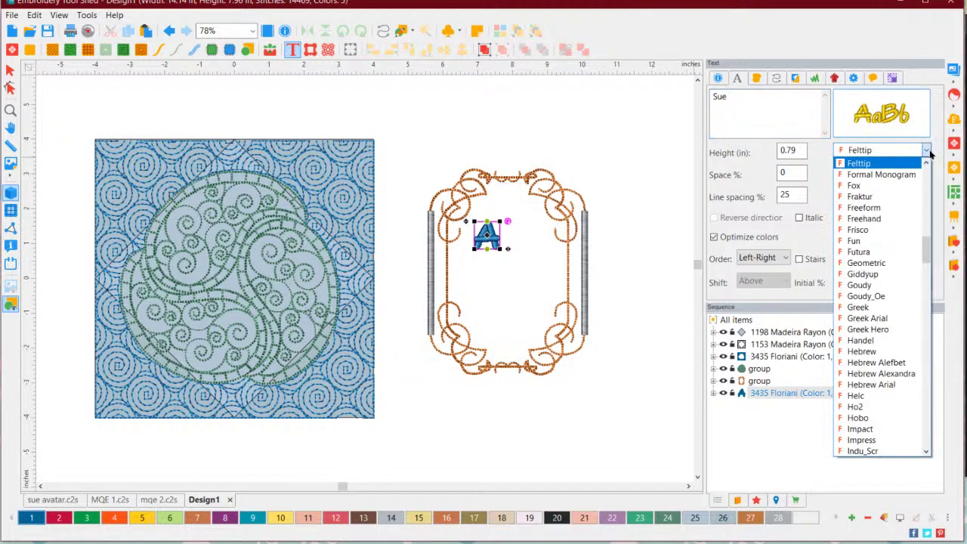
{"action": "left_click", "coordinate": [927, 151]}
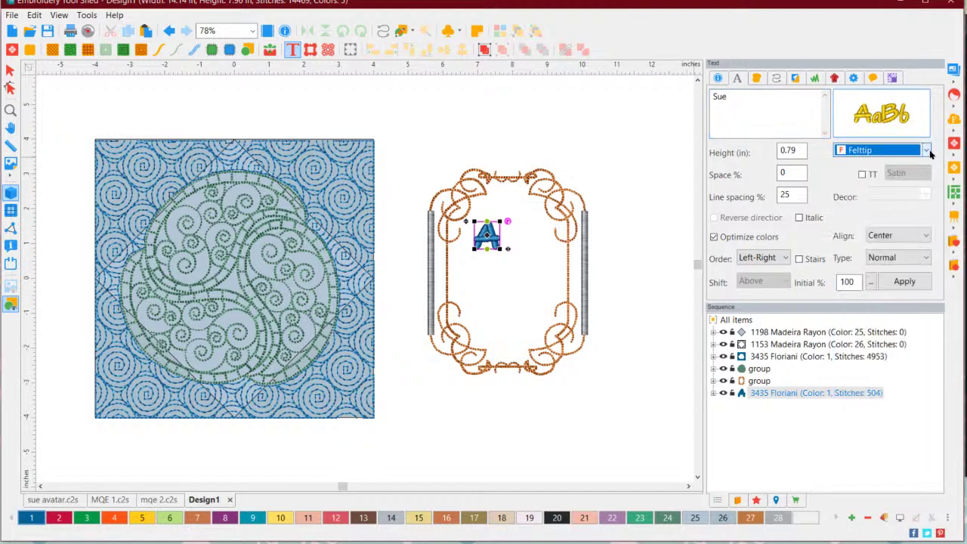
{"action": "left_click", "coordinate": [905, 282]}
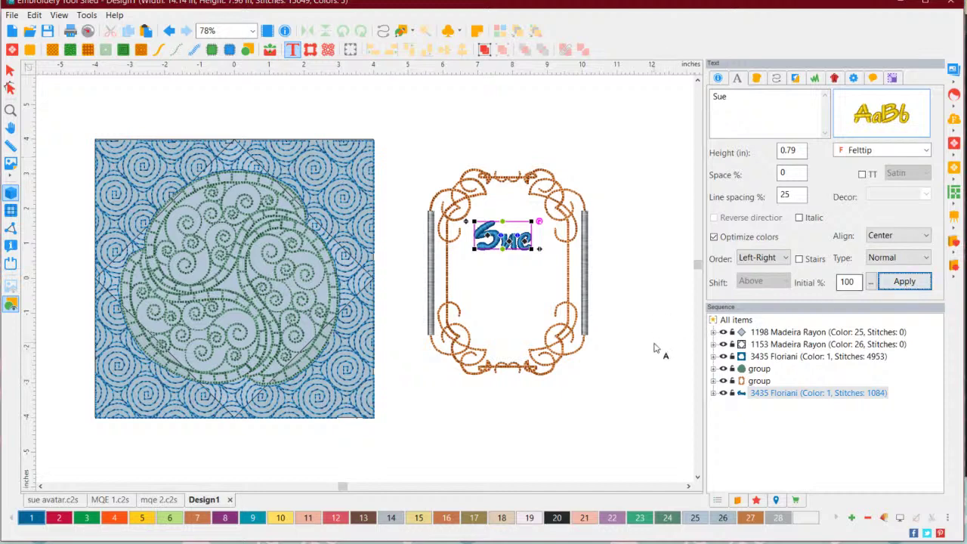
Move the name lettering down to the centre of the border and deselect it
{"action": "left_click", "coordinate": [571, 401]}
{"action": "left_click_drag", "start_coordinate": [508, 245], "coordinate": [503, 274]}
{"action": "left_click", "coordinate": [608, 353]}
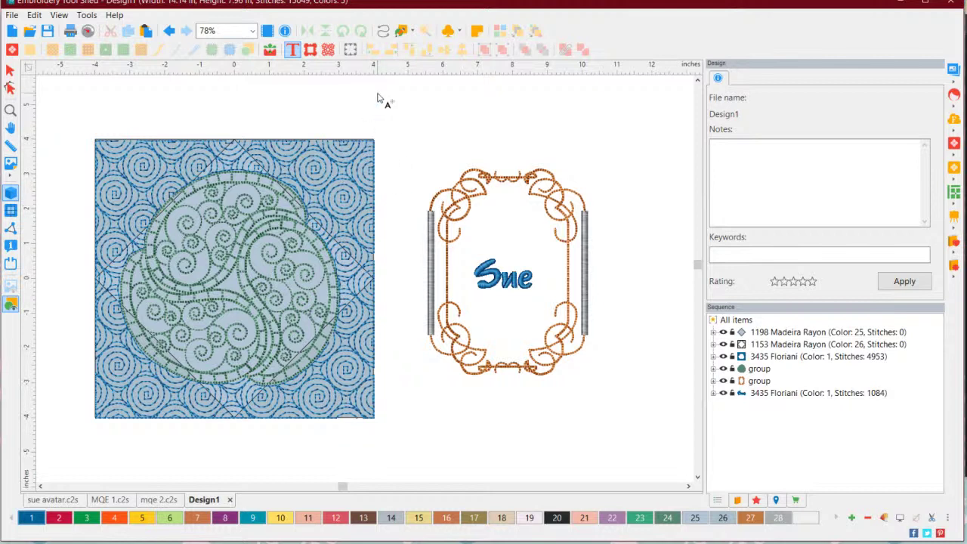
Insert the Flourish 20 decor and move it from the quilt block to just above the border
{"action": "left_click", "coordinate": [329, 52]}
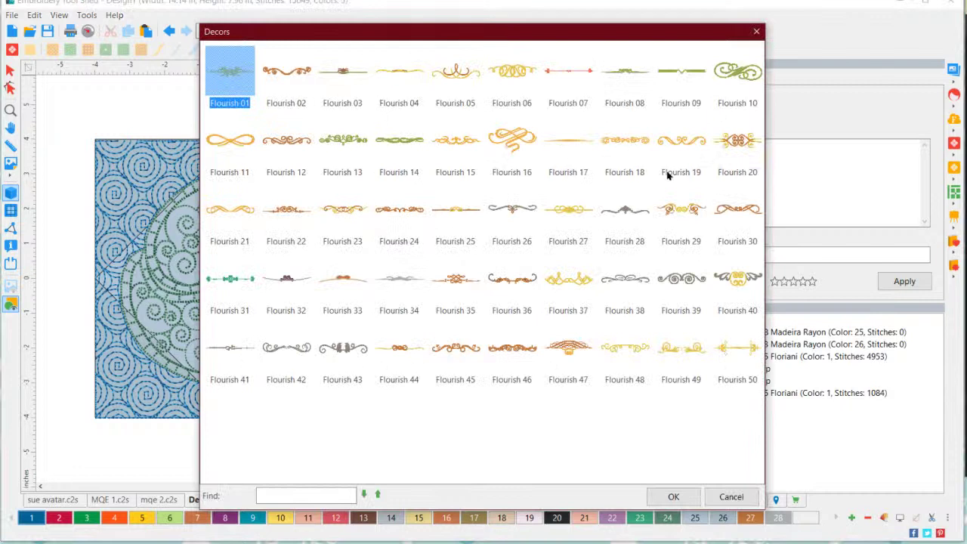
{"action": "left_click", "coordinate": [746, 145]}
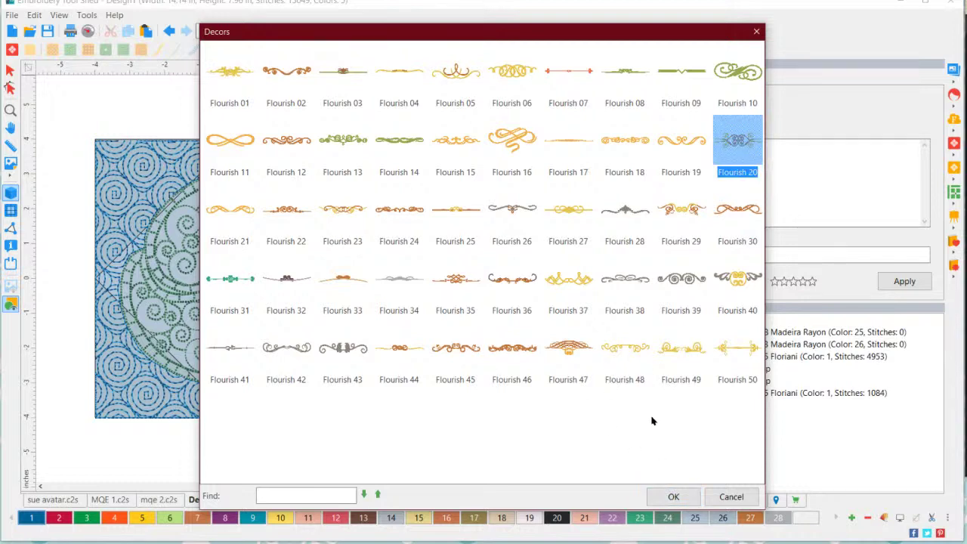
{"action": "left_click", "coordinate": [674, 496]}
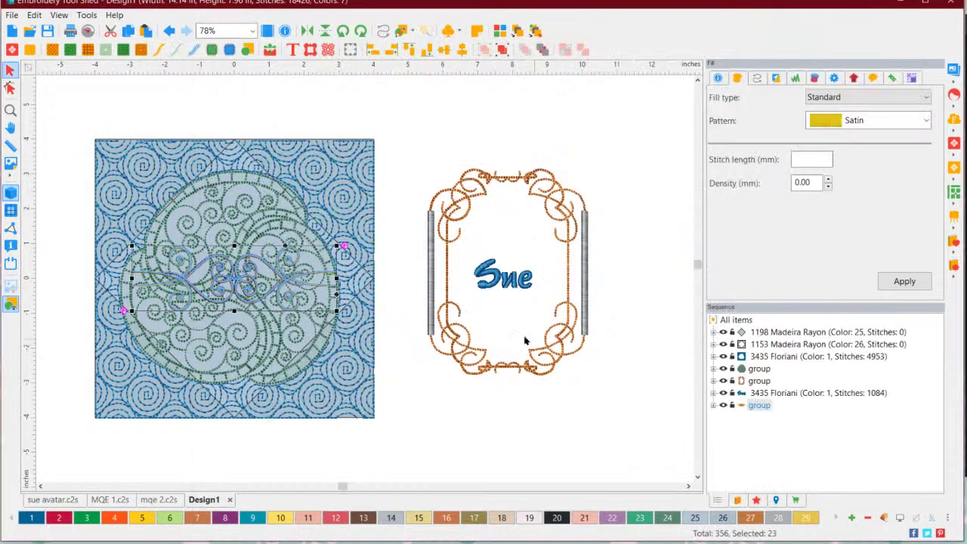
{"action": "left_click_drag", "start_coordinate": [249, 279], "coordinate": [546, 134]}
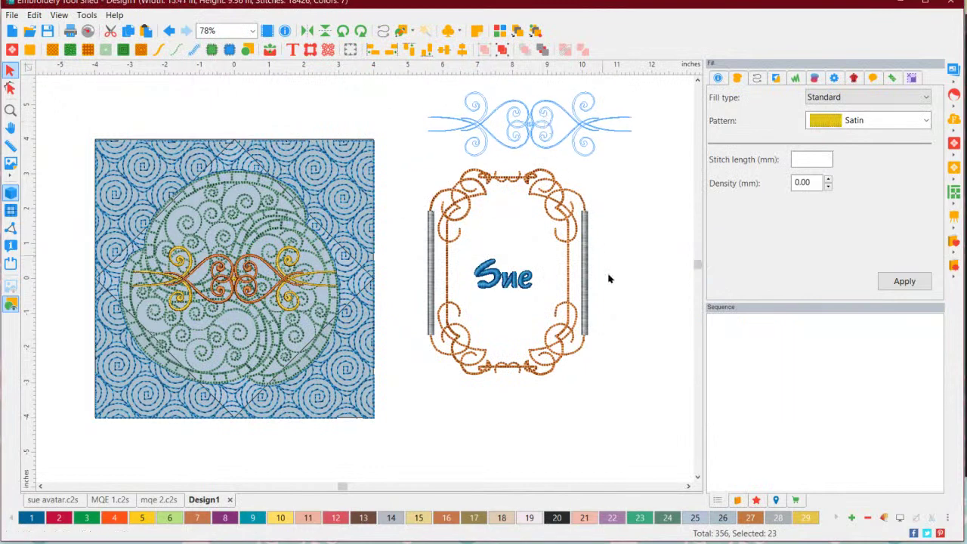
Deselect the flourish in its spot above the border, and move it down to just below the border
{"action": "left_click", "coordinate": [653, 340]}
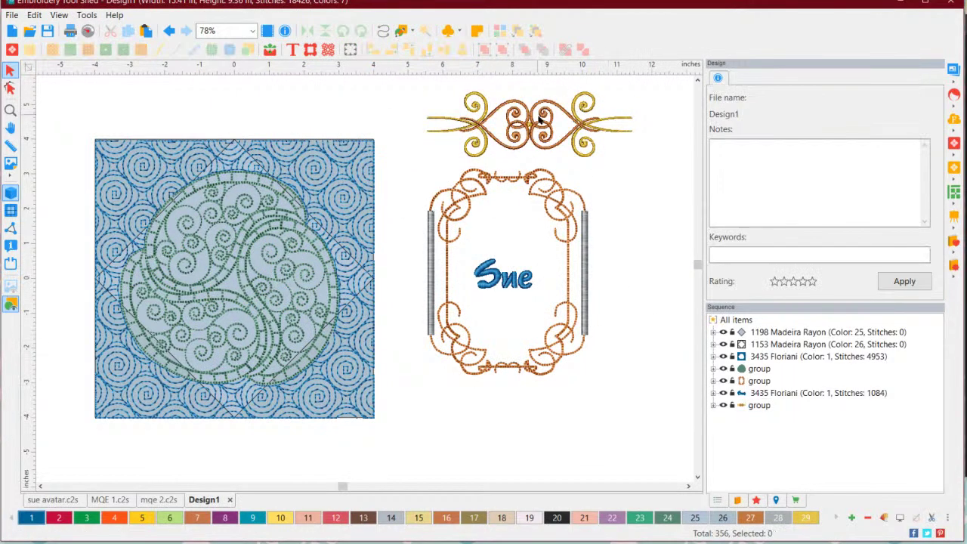
{"action": "left_click_drag", "start_coordinate": [543, 113], "coordinate": [531, 408]}
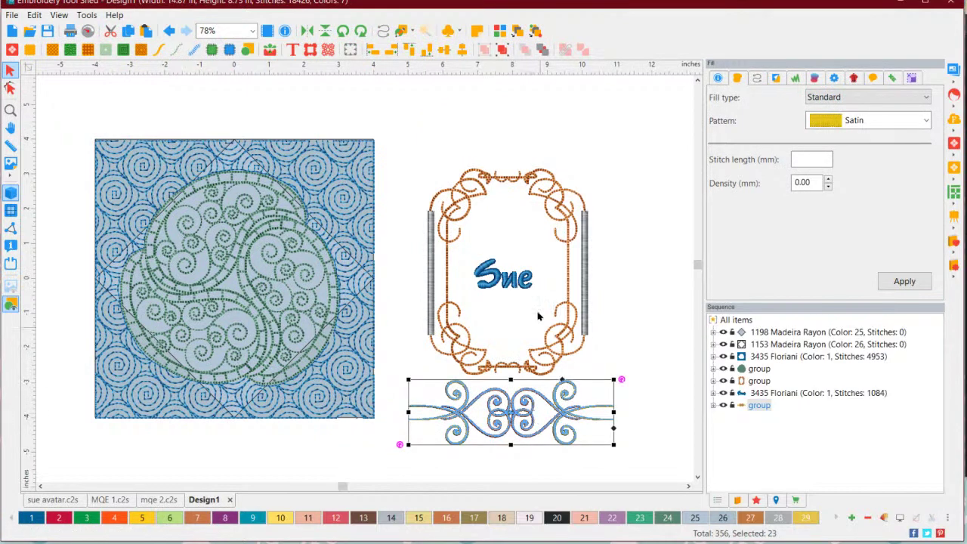
Move the border slightly up on its own, leaving the name lettering in the lower half of the frame
{"action": "left_click_drag", "start_coordinate": [421, 139], "coordinate": [624, 386]}
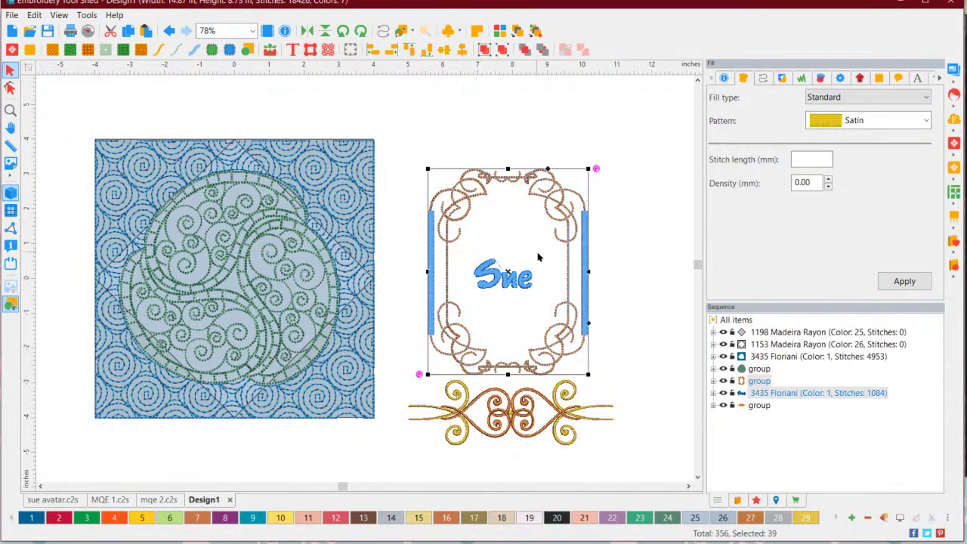
{"action": "left_click", "coordinate": [540, 219]}
{"action": "left_click_drag", "start_coordinate": [544, 202], "coordinate": [547, 174]}
Move the flourish up about 0.8 in so it sits close beneath the border, and deselect it
{"action": "left_click", "coordinate": [538, 405]}
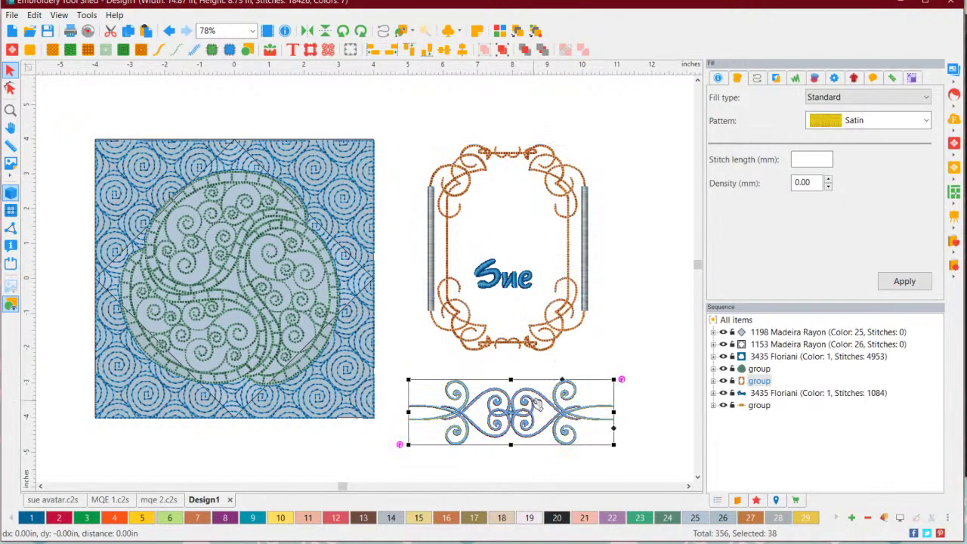
{"action": "left_click_drag", "start_coordinate": [539, 408], "coordinate": [539, 383]}
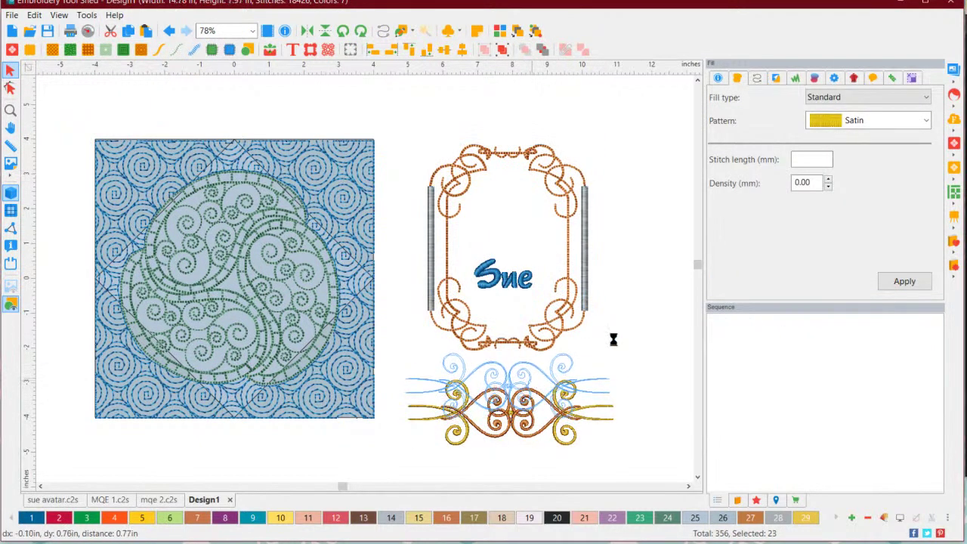
{"action": "left_click", "coordinate": [642, 302]}
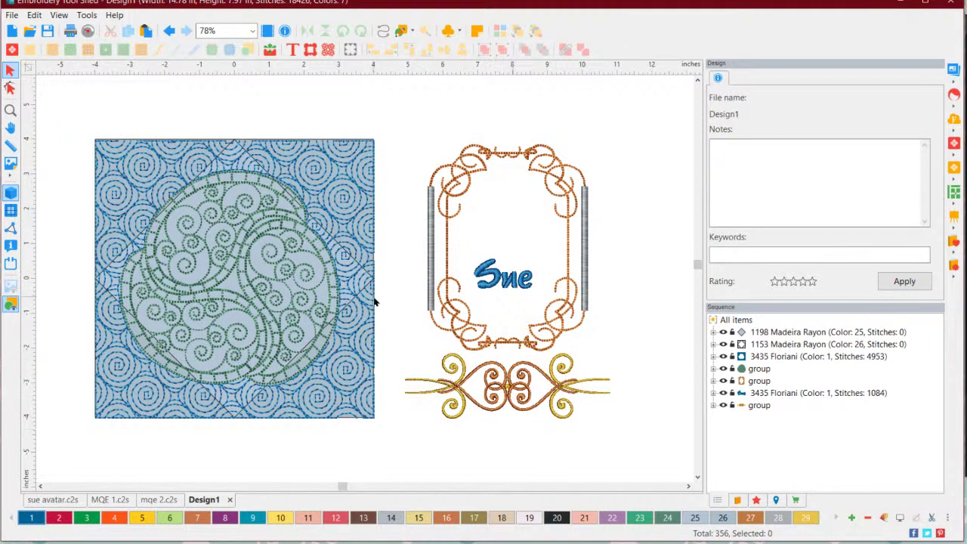
Open the file commands for the design
{"action": "left_click", "coordinate": [13, 16]}
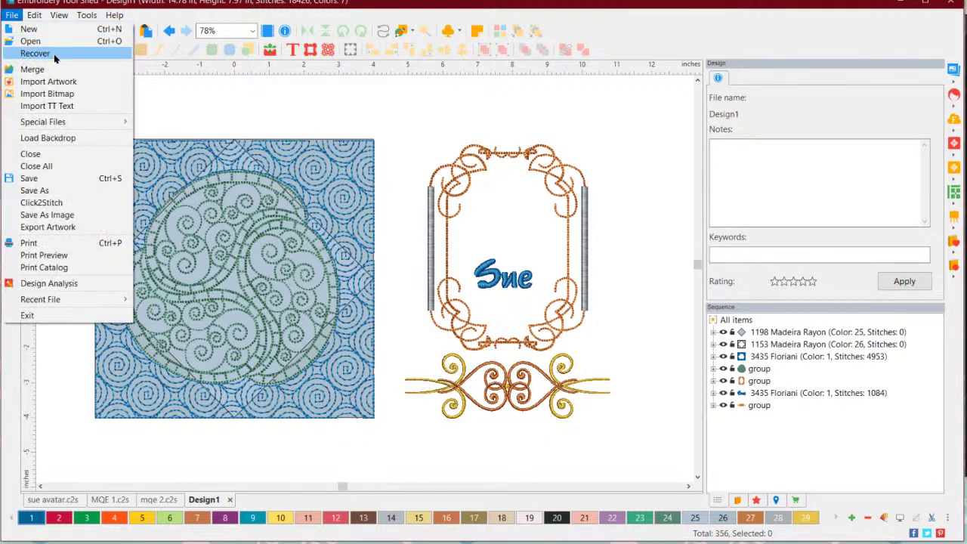
Create a new design, insert the 8x8 Square block from the Basic quilt blocks, and select it
{"action": "left_click", "coordinate": [51, 31]}
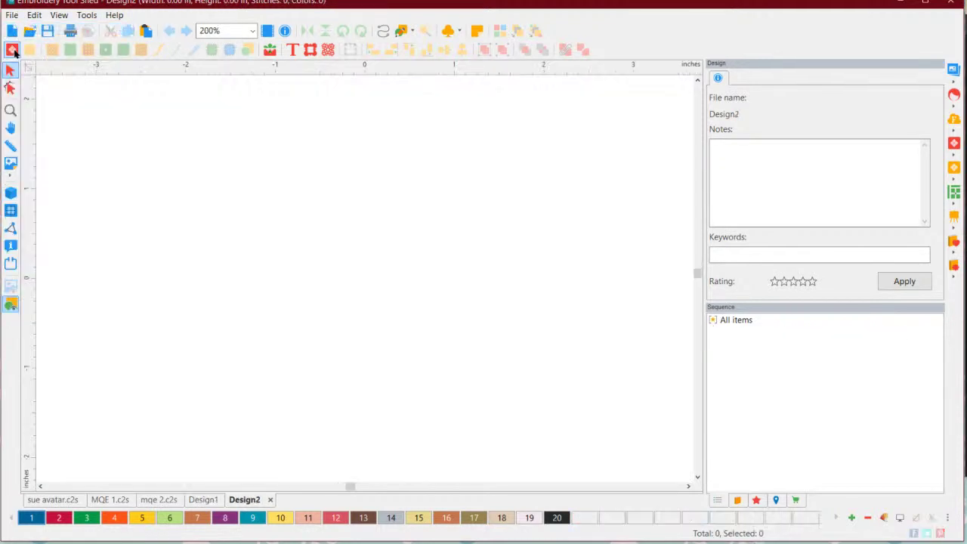
{"action": "left_click", "coordinate": [12, 49]}
{"action": "left_click", "coordinate": [595, 218]}
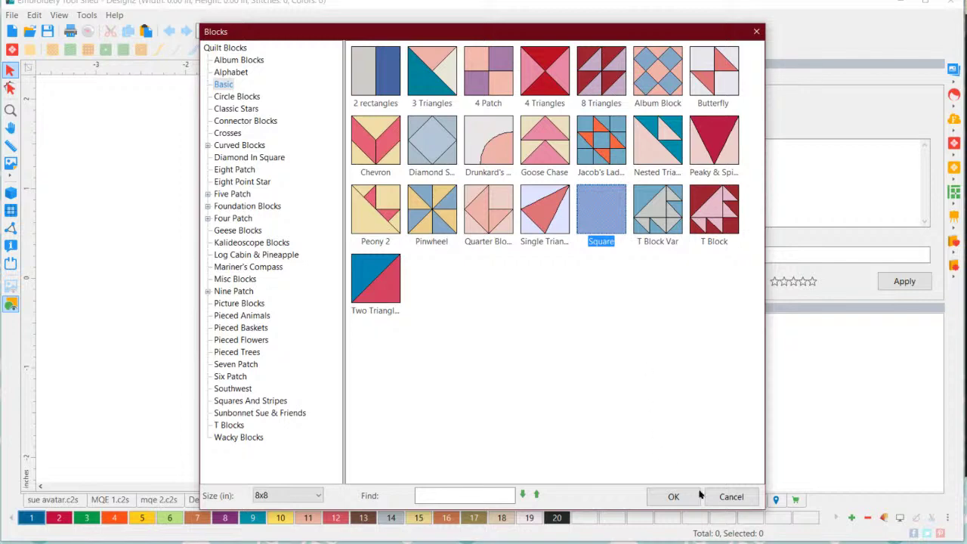
{"action": "left_click", "coordinate": [672, 496]}
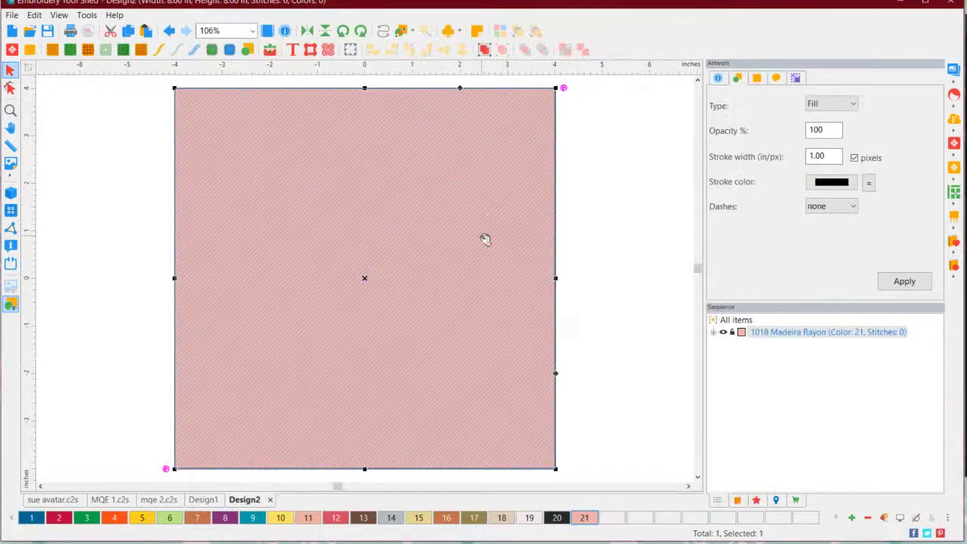
{"action": "left_click", "coordinate": [796, 78]}
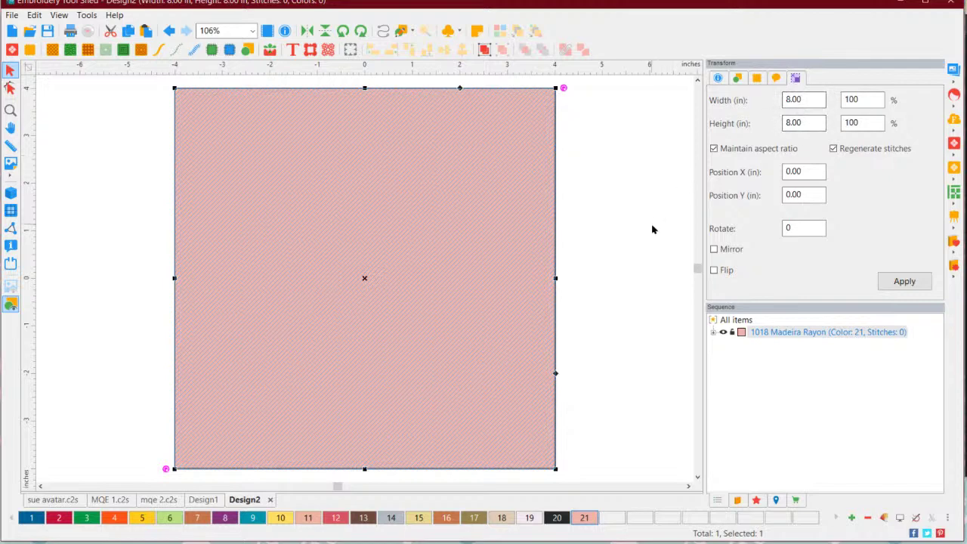
{"action": "left_click", "coordinate": [651, 230]}
{"action": "left_click", "coordinate": [483, 228]}
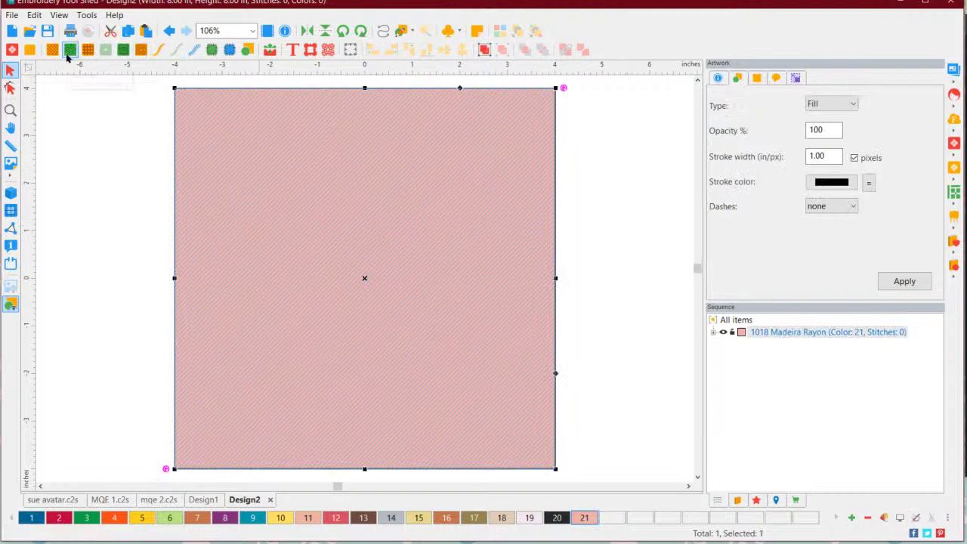
Browse the Squares, Swirl and Butterfly embellishments, and insert the second Butterfly design at the block's centre
{"action": "left_click", "coordinate": [270, 50]}
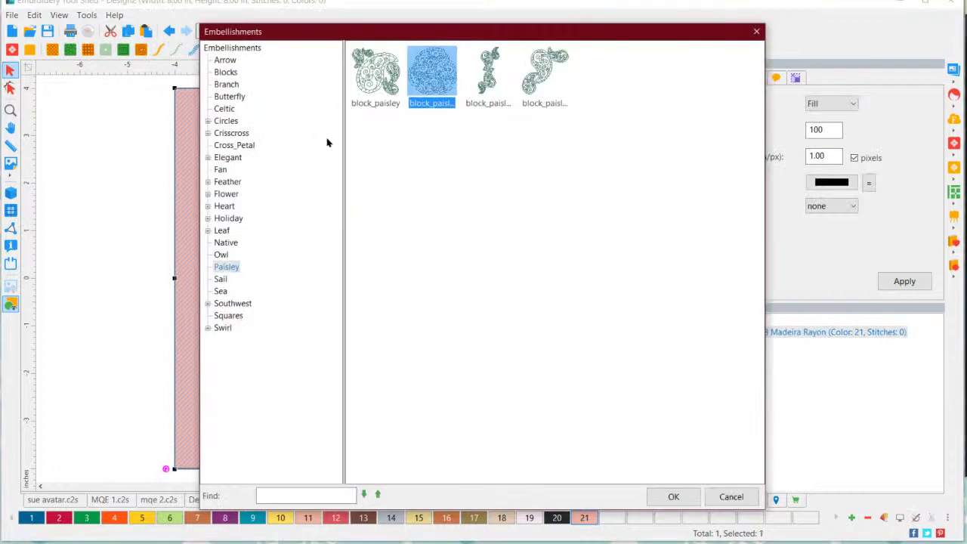
{"action": "left_click", "coordinate": [228, 316]}
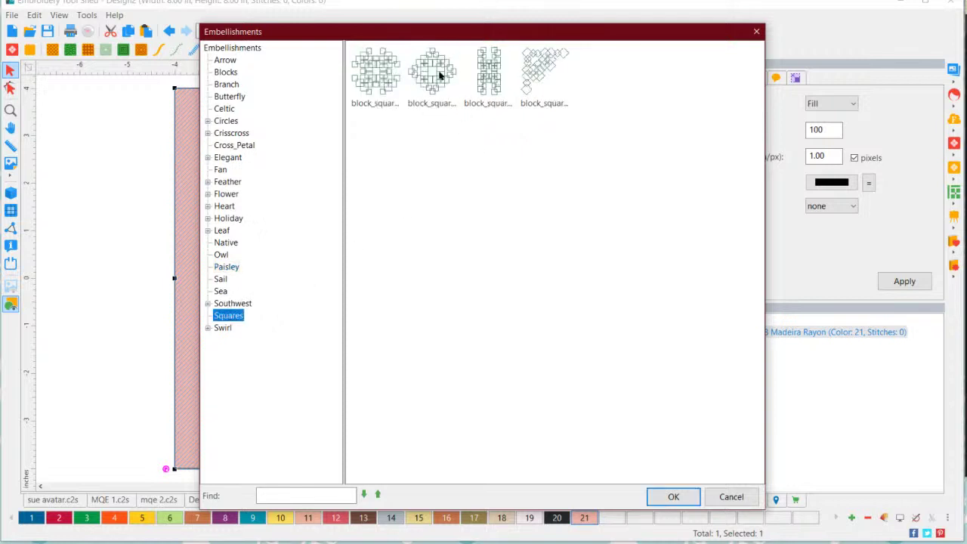
{"action": "left_click", "coordinate": [225, 329]}
{"action": "left_click", "coordinate": [207, 330]}
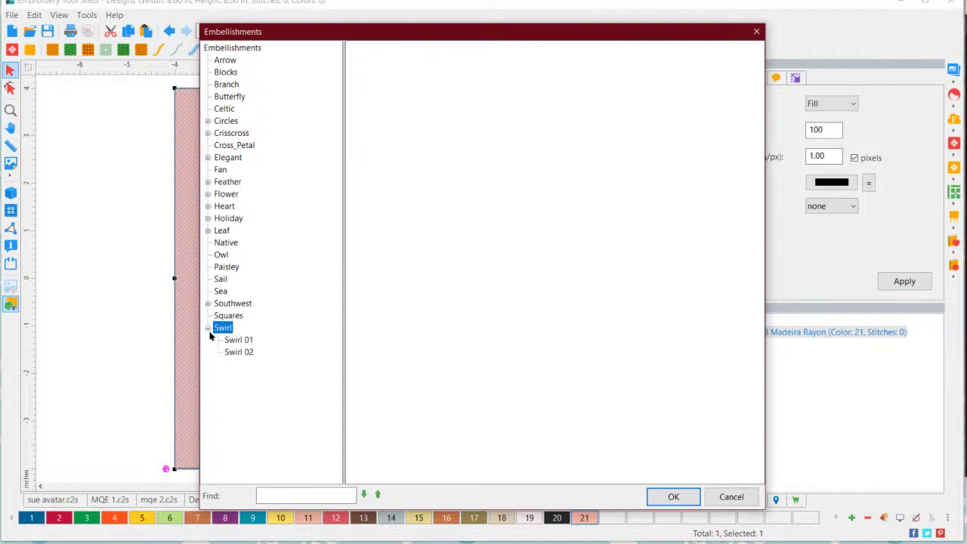
{"action": "left_click", "coordinate": [239, 341]}
{"action": "left_click", "coordinate": [237, 353]}
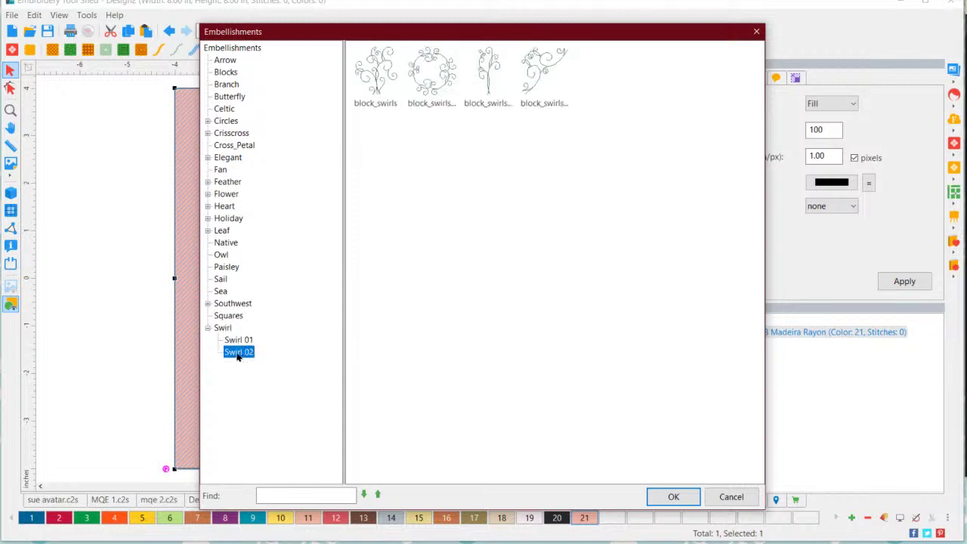
{"action": "left_click", "coordinate": [238, 100]}
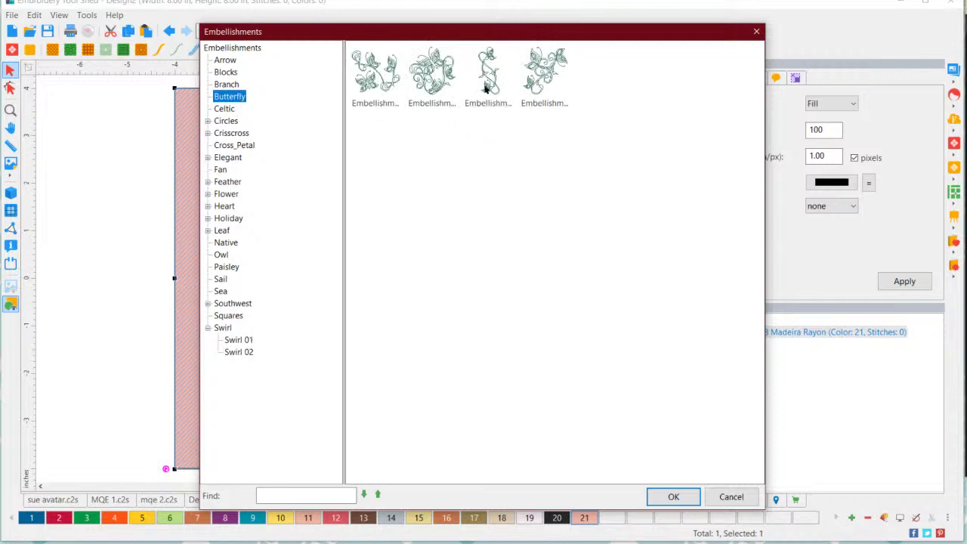
{"action": "left_click", "coordinate": [446, 75]}
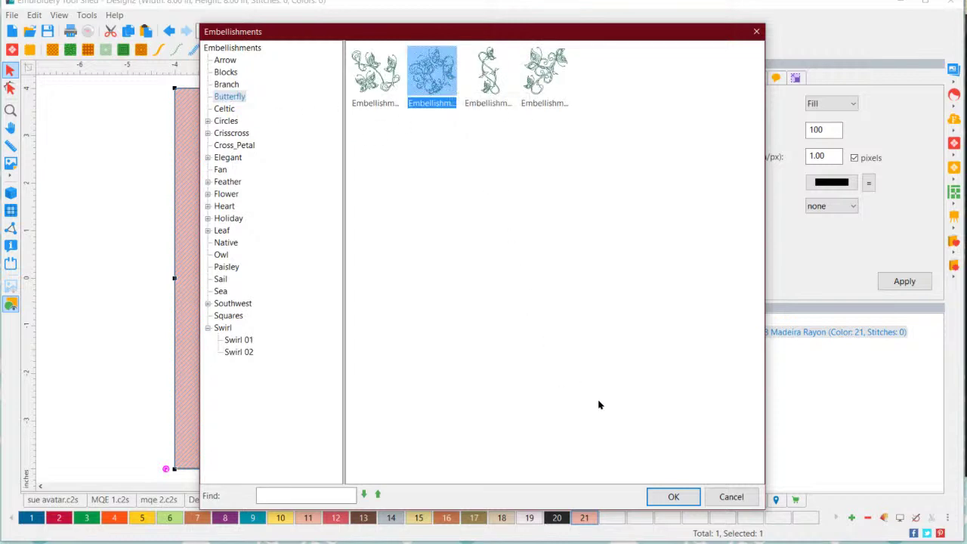
{"action": "left_click", "coordinate": [673, 495]}
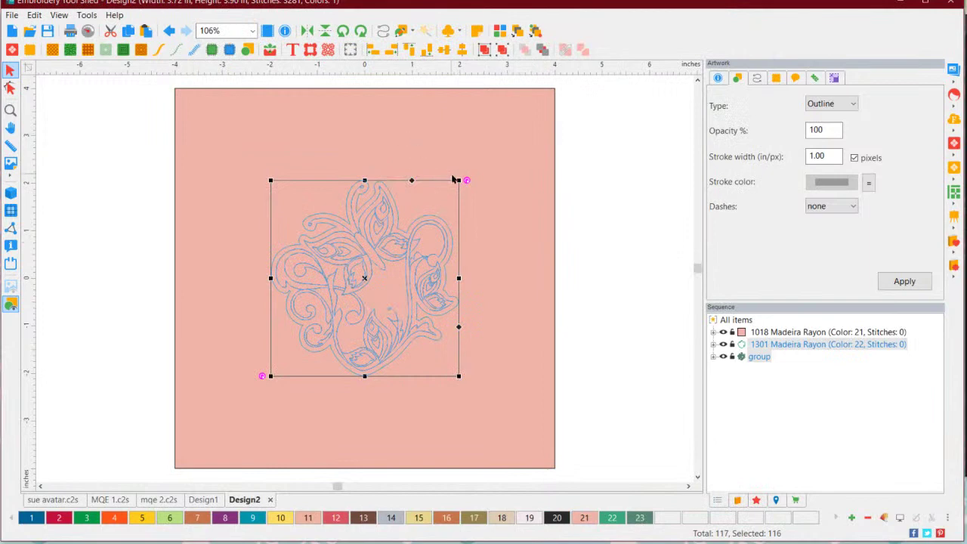
Set the butterfly embellishment's width to 6 inches with the aspect ratio maintained, keeping it centred on the block
{"action": "left_click_drag", "start_coordinate": [461, 179], "coordinate": [552, 114]}
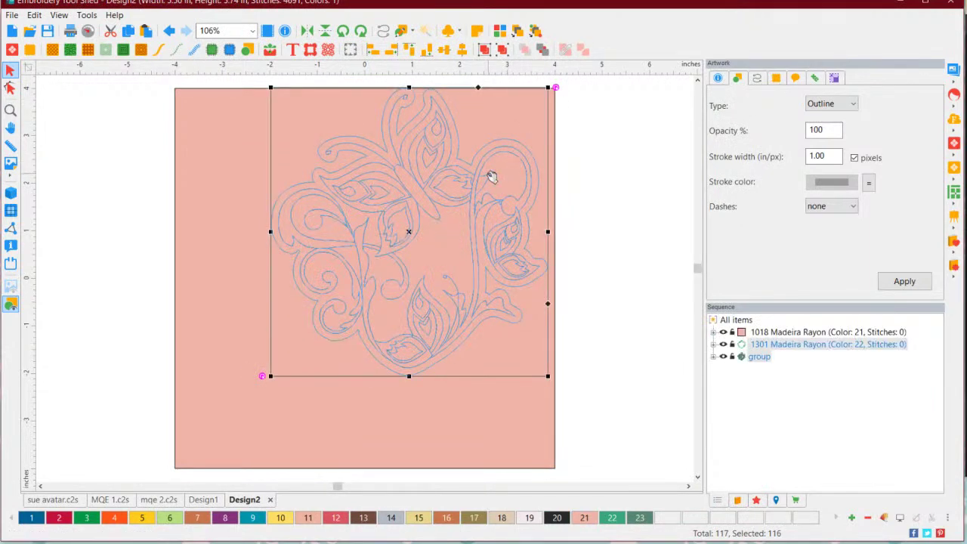
{"action": "left_click", "coordinate": [169, 30]}
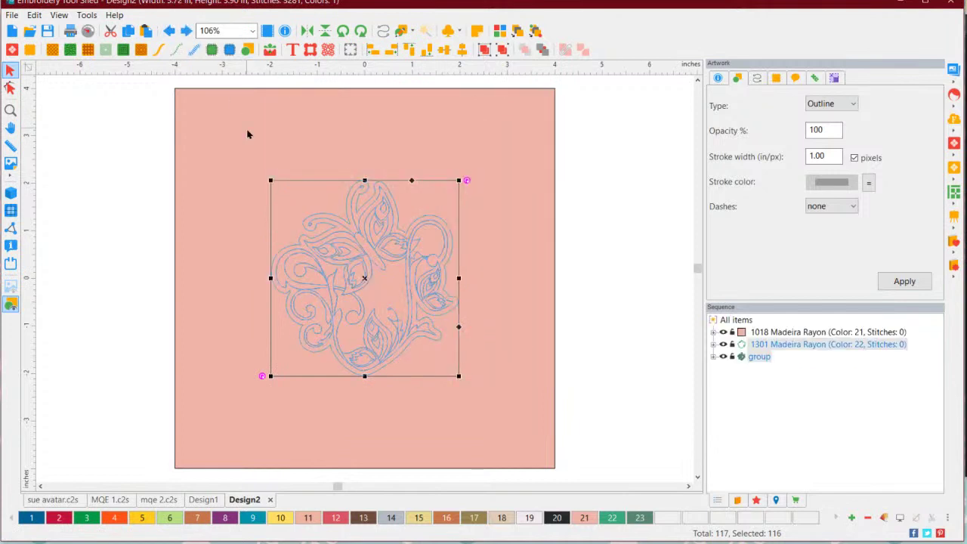
{"action": "left_click", "coordinate": [834, 77]}
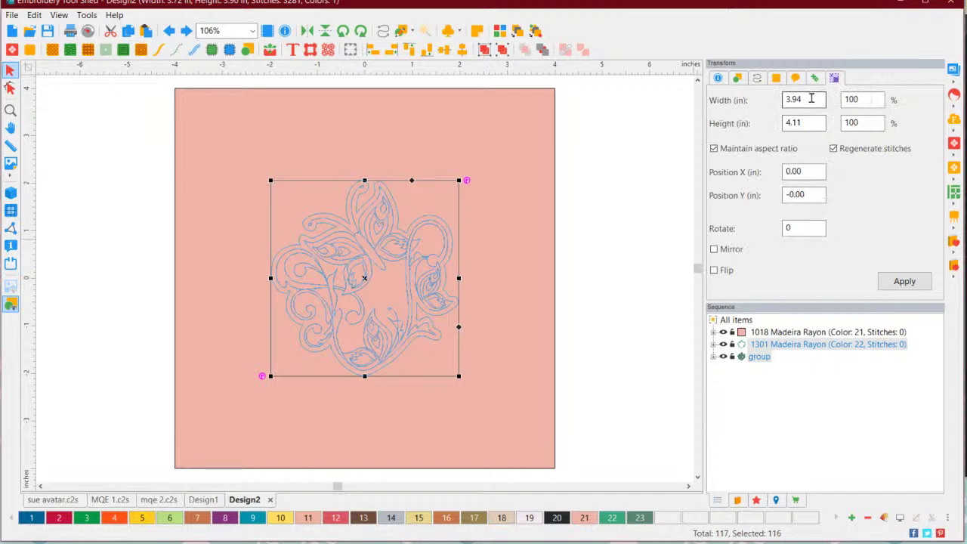
{"action": "double_click", "coordinate": [810, 100]}
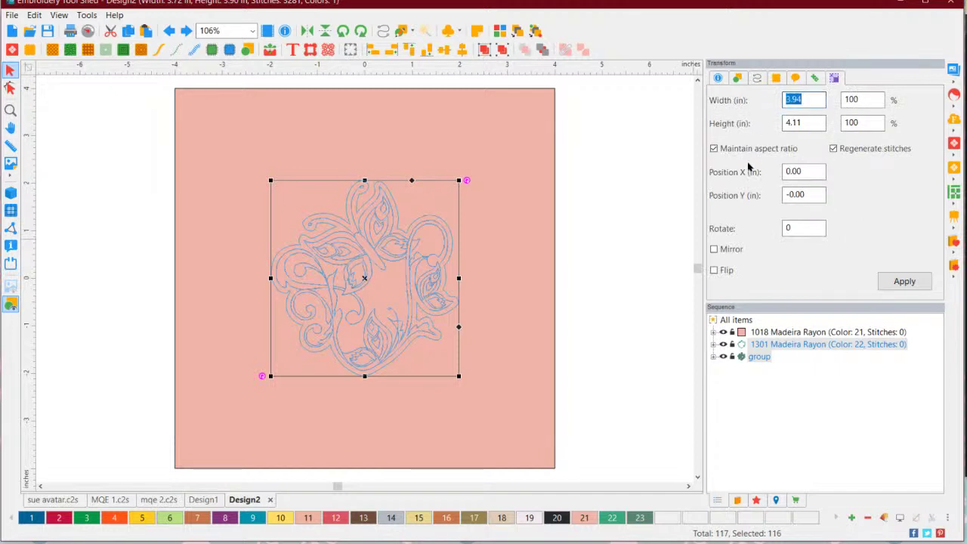
{"action": "type", "text": "6"}
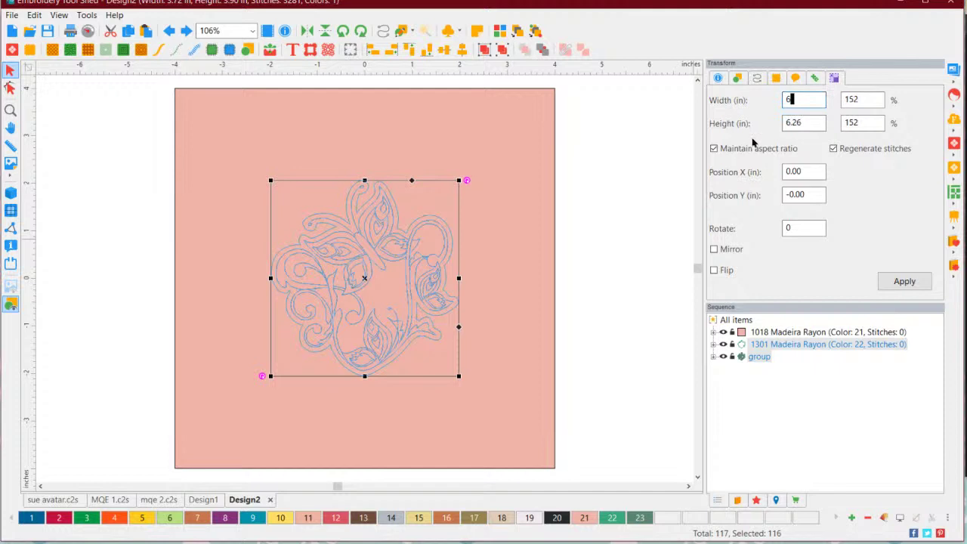
{"action": "left_click", "coordinate": [897, 281]}
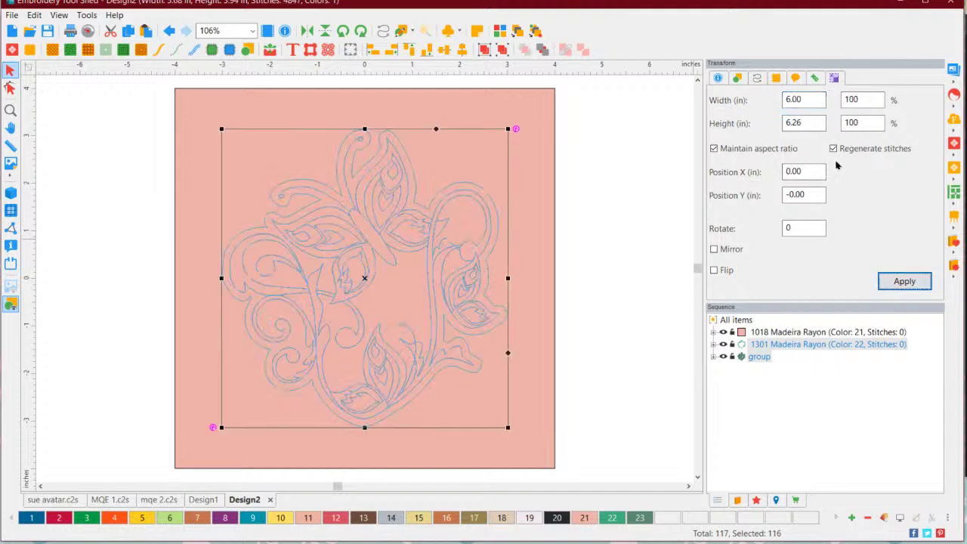
{"action": "left_click", "coordinate": [627, 259]}
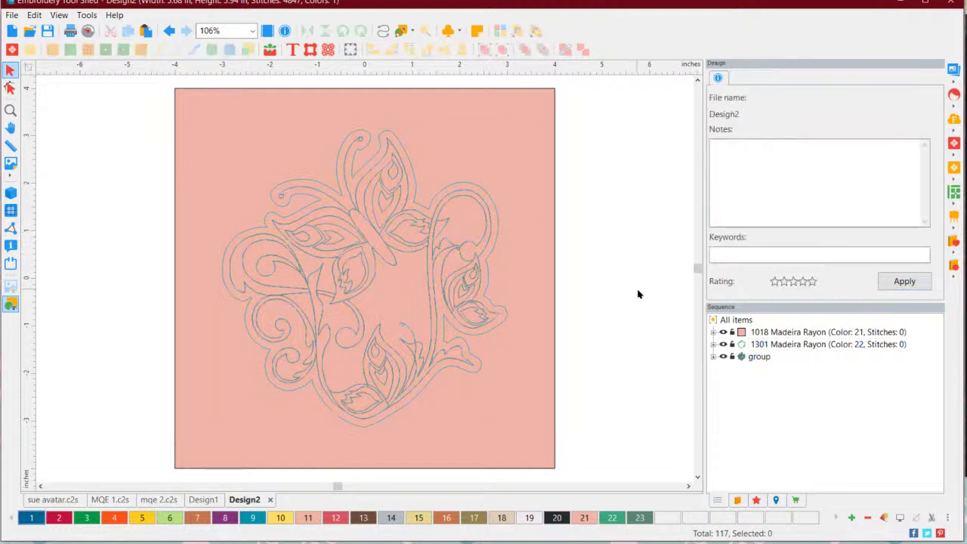
Draw an outline rectangle over the whole block, tracing its edges from corner to corner, about 8 by 8 inches
{"action": "left_click", "coordinate": [764, 346]}
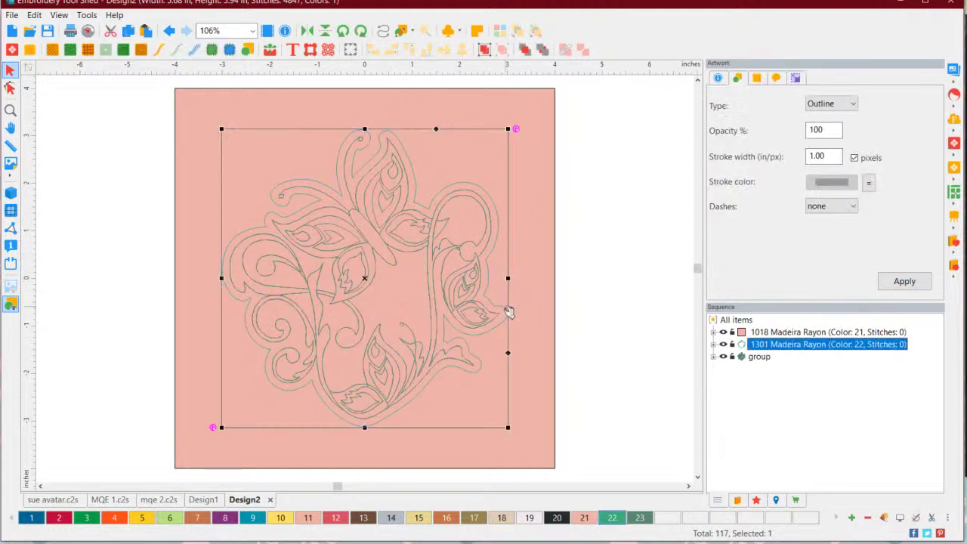
{"action": "left_click", "coordinate": [578, 337]}
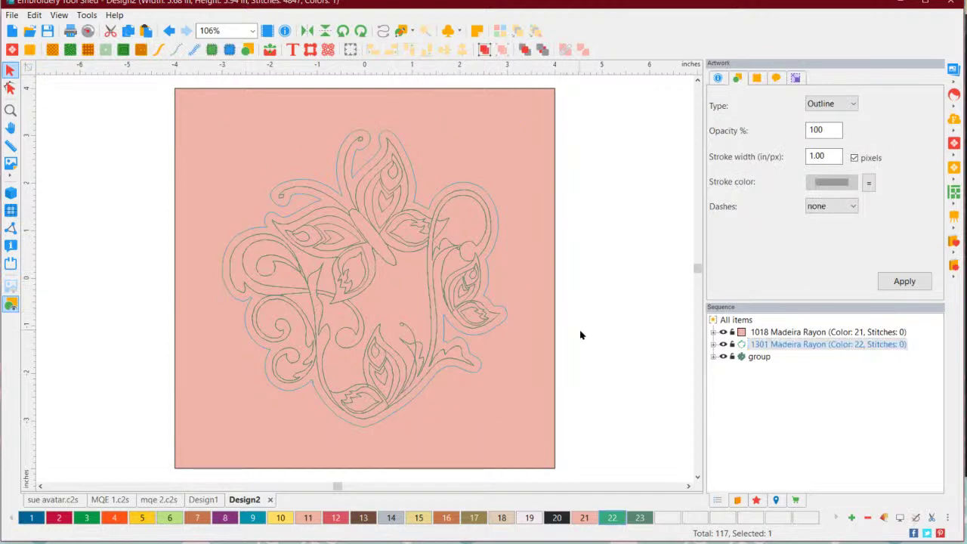
{"action": "left_click", "coordinate": [411, 31]}
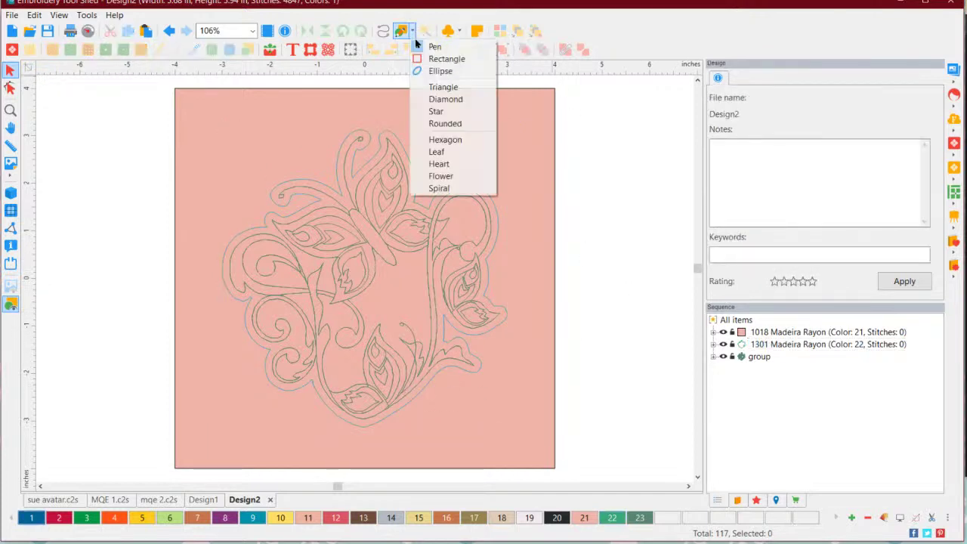
{"action": "left_click", "coordinate": [438, 60]}
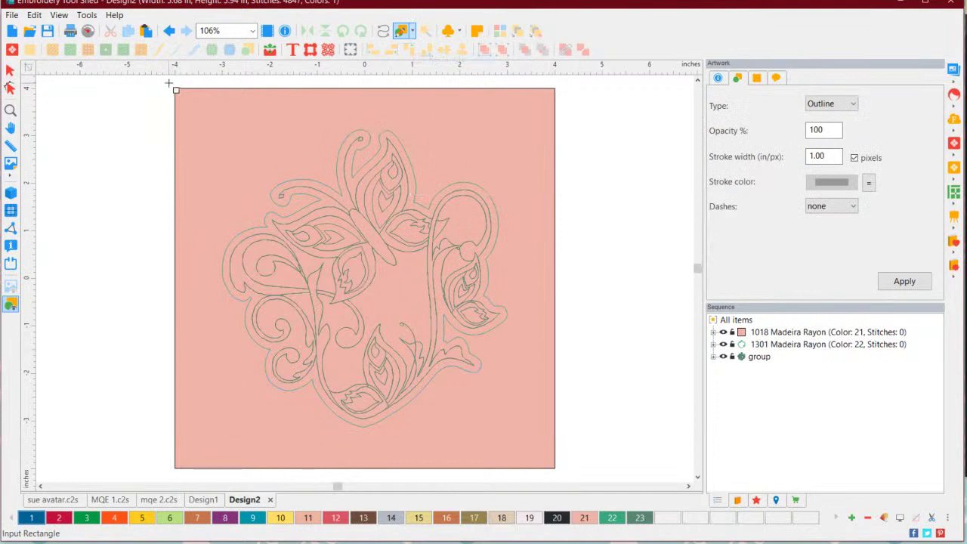
{"action": "left_click_drag", "start_coordinate": [175, 89], "coordinate": [556, 468]}
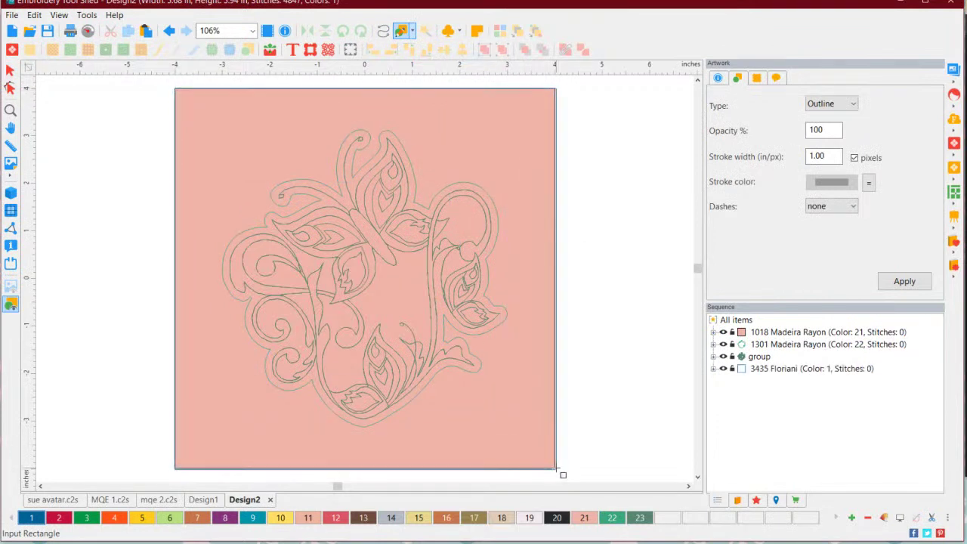
Combine the new rectangle with the butterfly embellishment's outer outline into one shape
{"action": "left_click", "coordinate": [776, 370]}
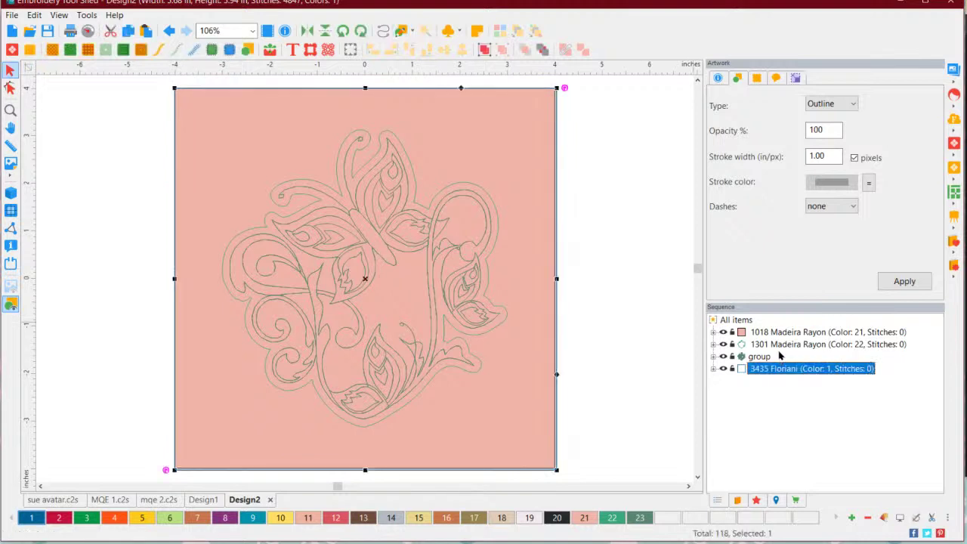
{"action": "left_click", "coordinate": [779, 344], "text": "ctrl"}
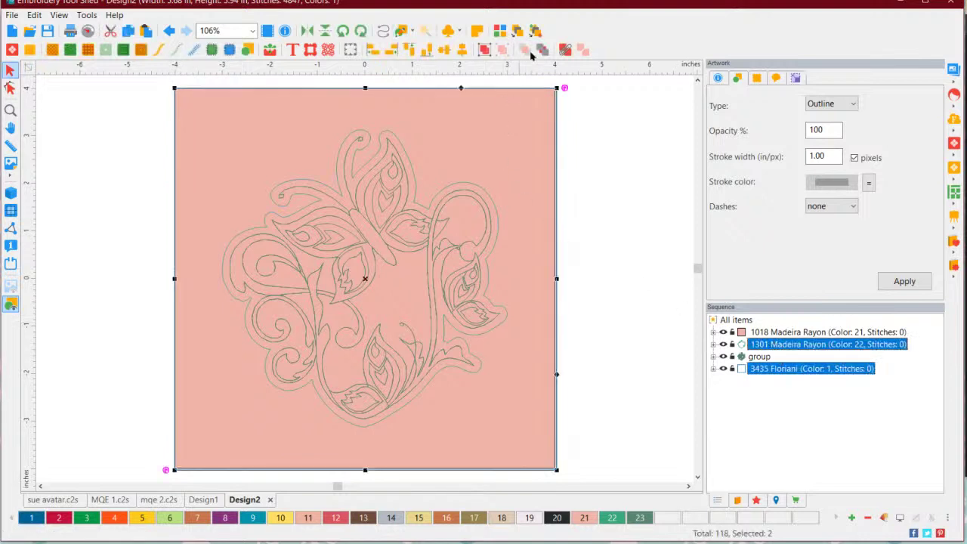
{"action": "left_click", "coordinate": [565, 49]}
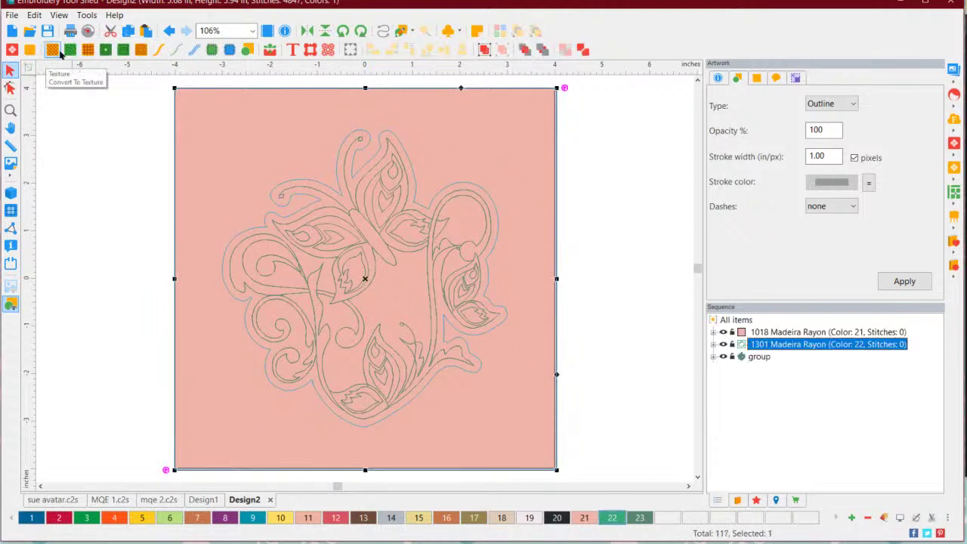
Convert the combined background shape to an Echo fill and set its density to 5 mm
{"action": "left_click", "coordinate": [105, 50]}
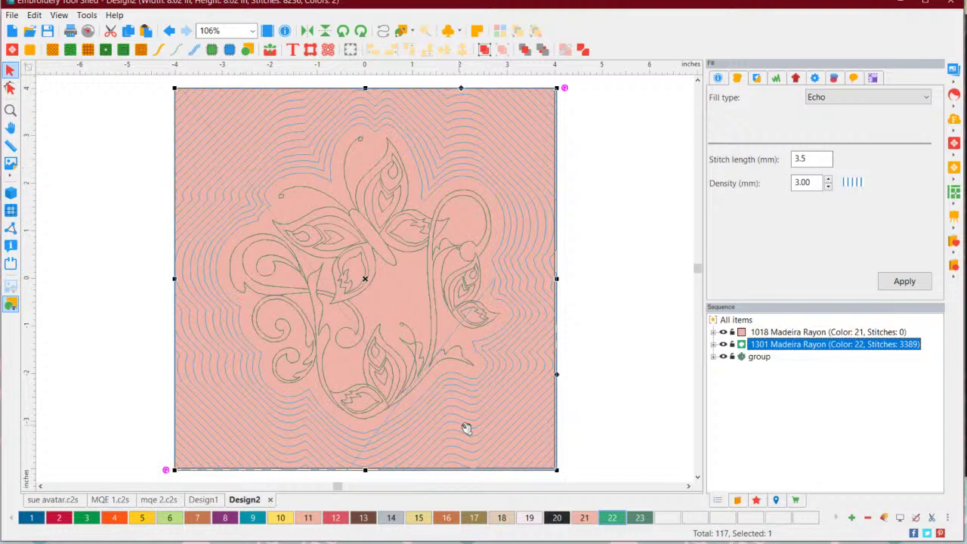
{"action": "left_click", "coordinate": [817, 182]}
{"action": "double_click", "coordinate": [817, 182]}
{"action": "type", "text": "5"}
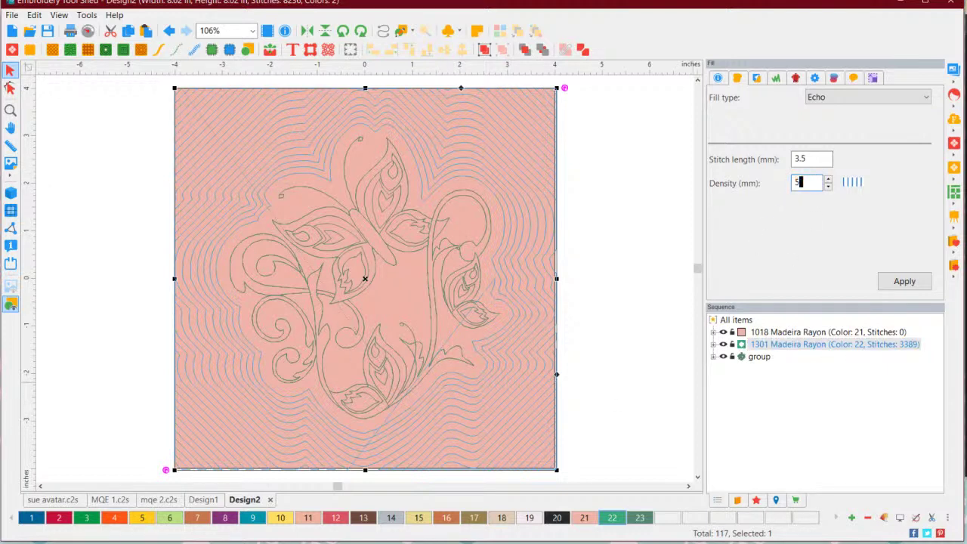
{"action": "key", "text": "Return"}
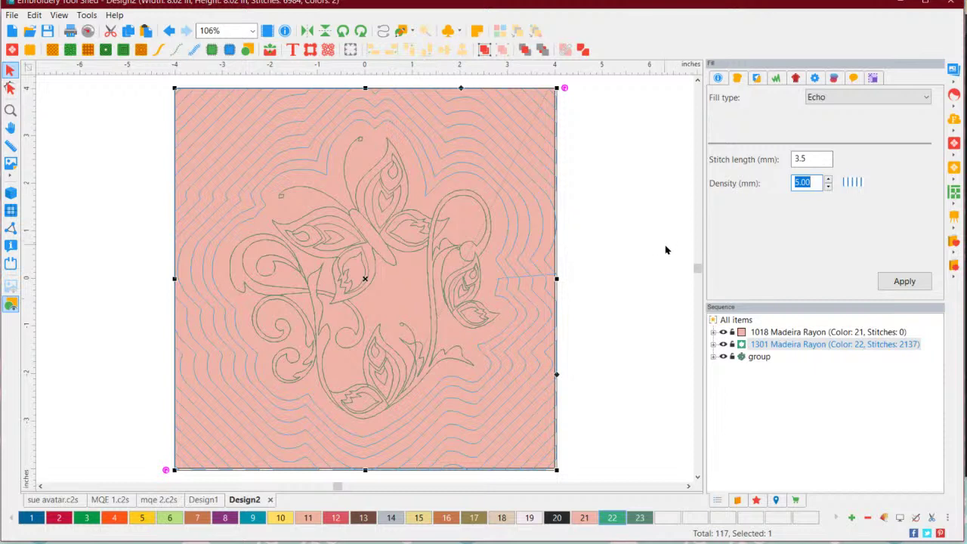
Reselect the background shape and apply the Echo fill conversion to it again
{"action": "left_click", "coordinate": [610, 248]}
{"action": "left_click", "coordinate": [510, 189]}
{"action": "left_click", "coordinate": [604, 241]}
{"action": "left_click", "coordinate": [512, 173]}
{"action": "left_click", "coordinate": [105, 53]}
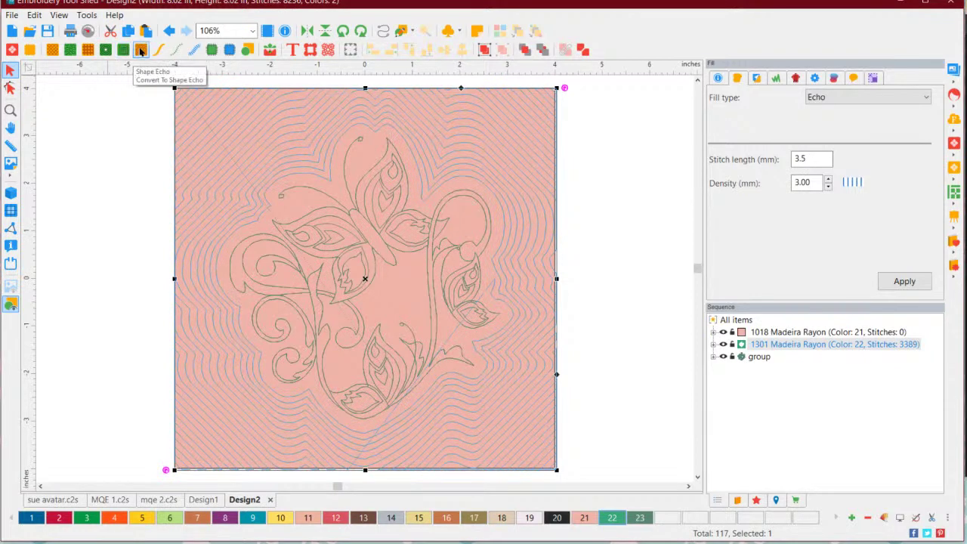
Convert the background shape to a Stippling fill and apply the Piano pattern
{"action": "left_click", "coordinate": [71, 51]}
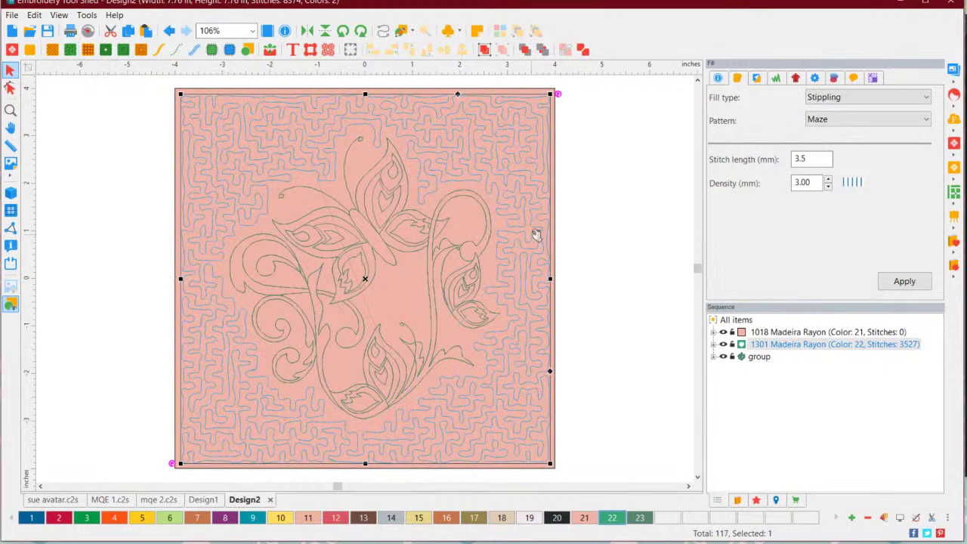
{"action": "left_click", "coordinate": [855, 118]}
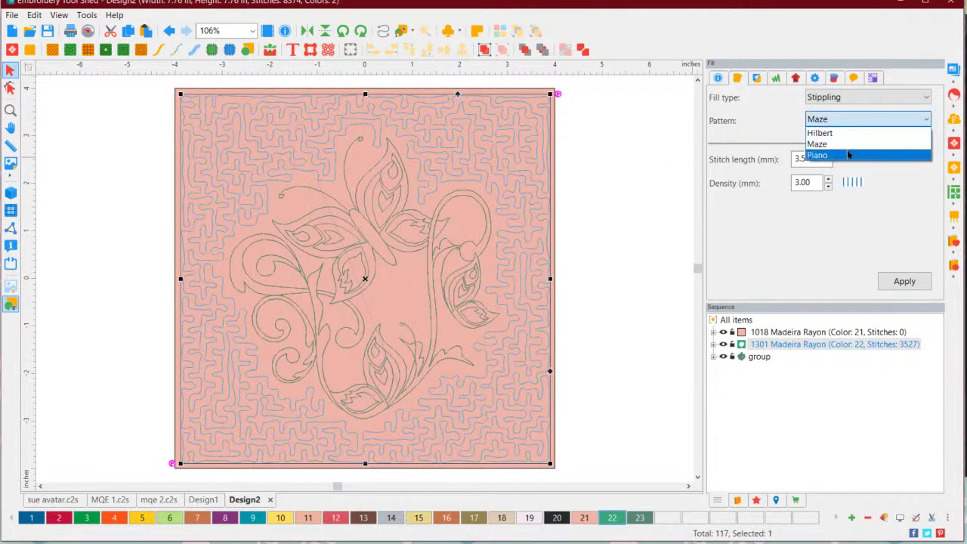
{"action": "left_click", "coordinate": [846, 155]}
{"action": "left_click", "coordinate": [904, 281]}
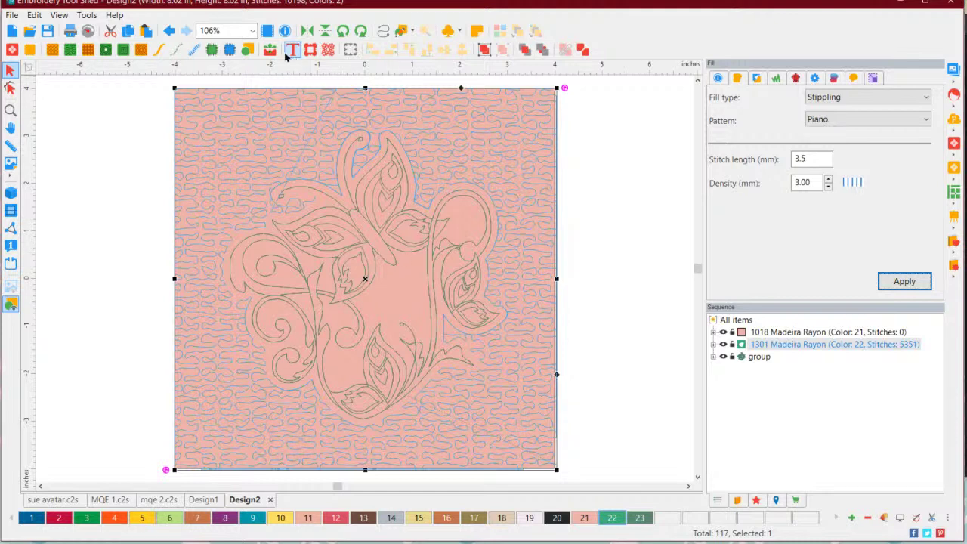
Insert the Flourish 07 decor, place it beneath the butterfly near the block's lower edge, and turn on the 3D stitch view
{"action": "left_click", "coordinate": [327, 50]}
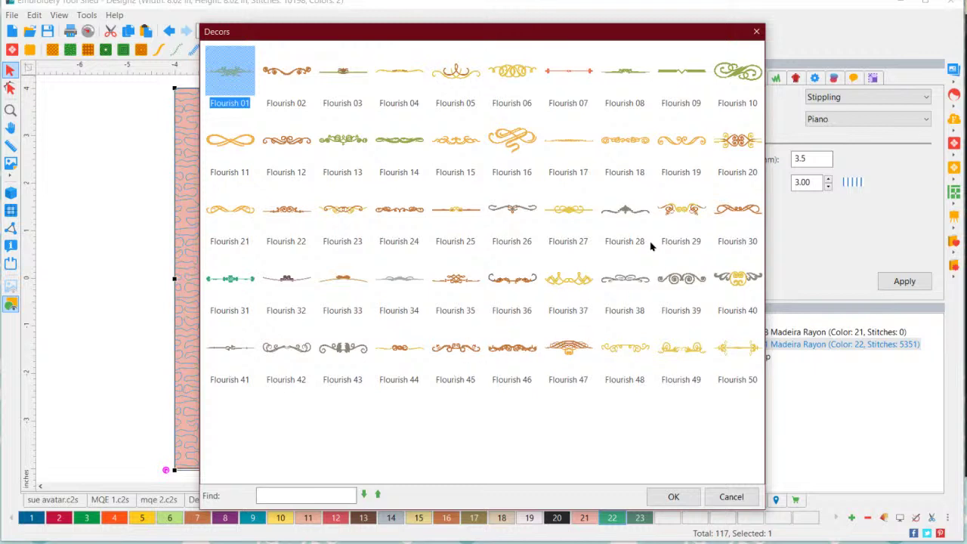
{"action": "left_click", "coordinate": [572, 76]}
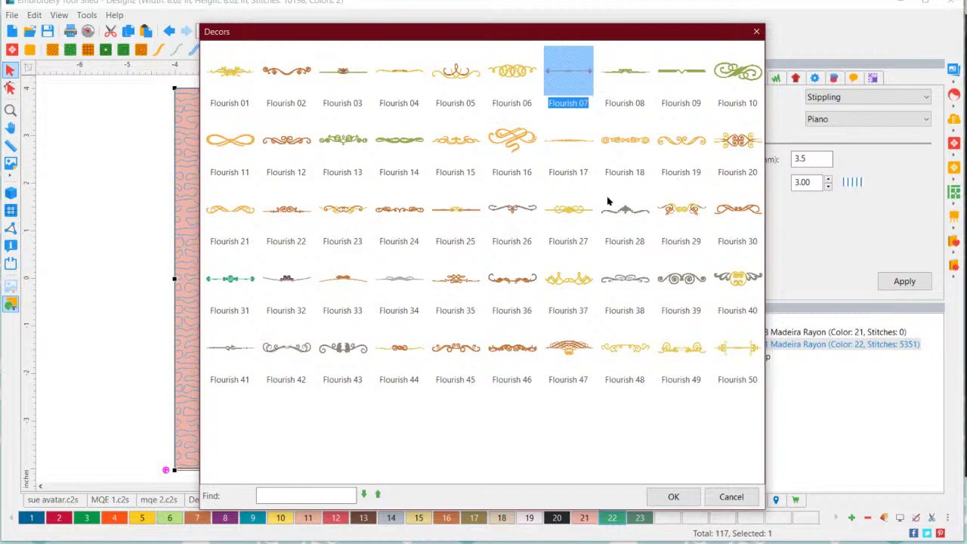
{"action": "left_click", "coordinate": [673, 496]}
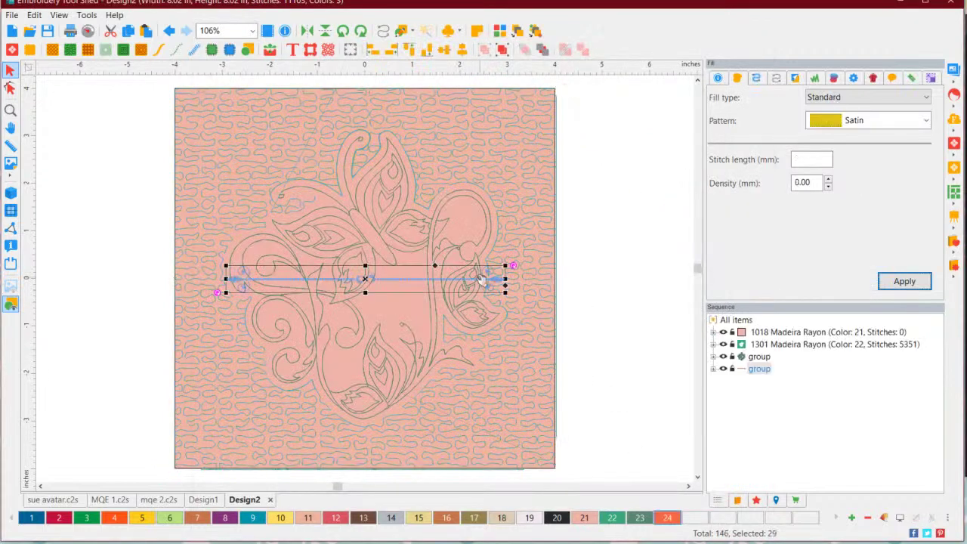
{"action": "left_click_drag", "start_coordinate": [398, 282], "coordinate": [398, 436]}
{"action": "left_click", "coordinate": [621, 404]}
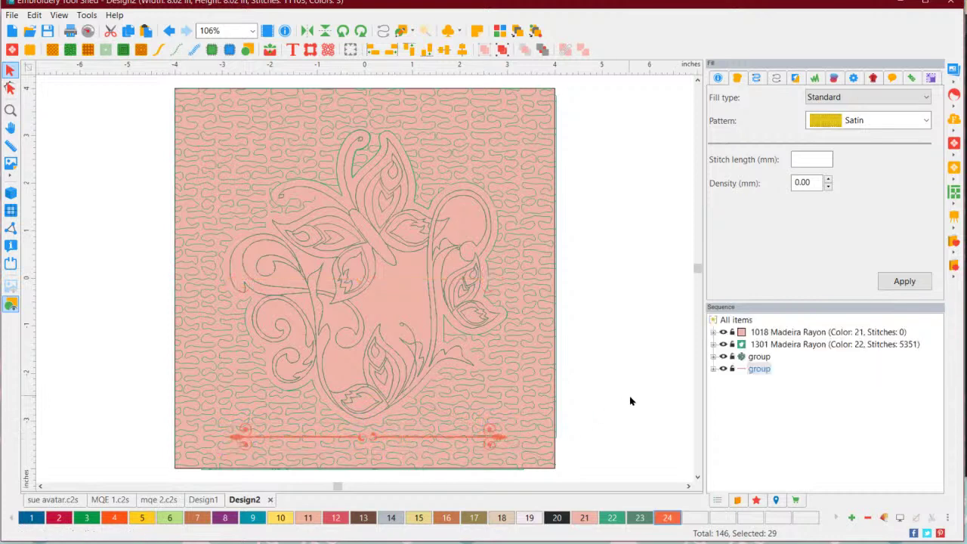
{"action": "left_click", "coordinate": [10, 193]}
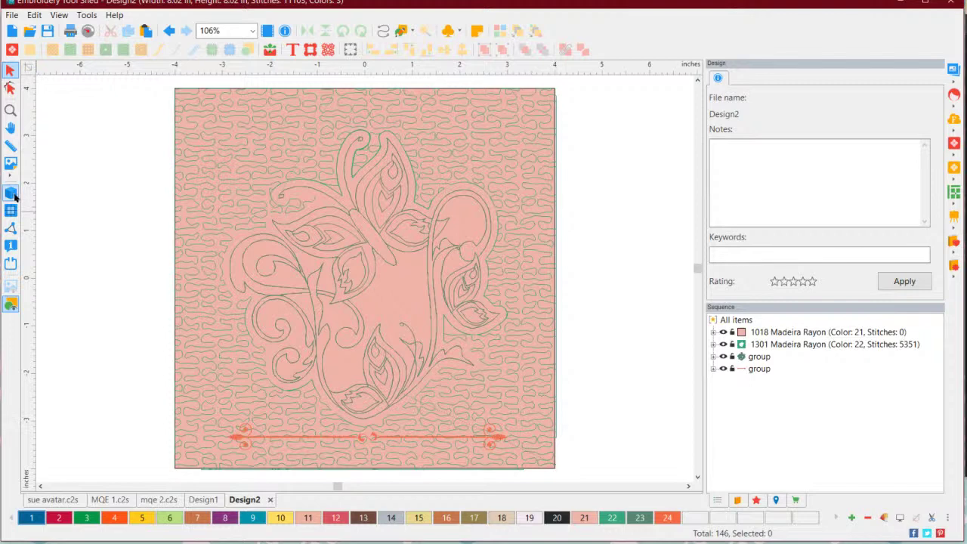
Copy and paste the lower flourish, placing the copy above the butterfly near the block's upper edge
{"action": "left_click", "coordinate": [388, 441]}
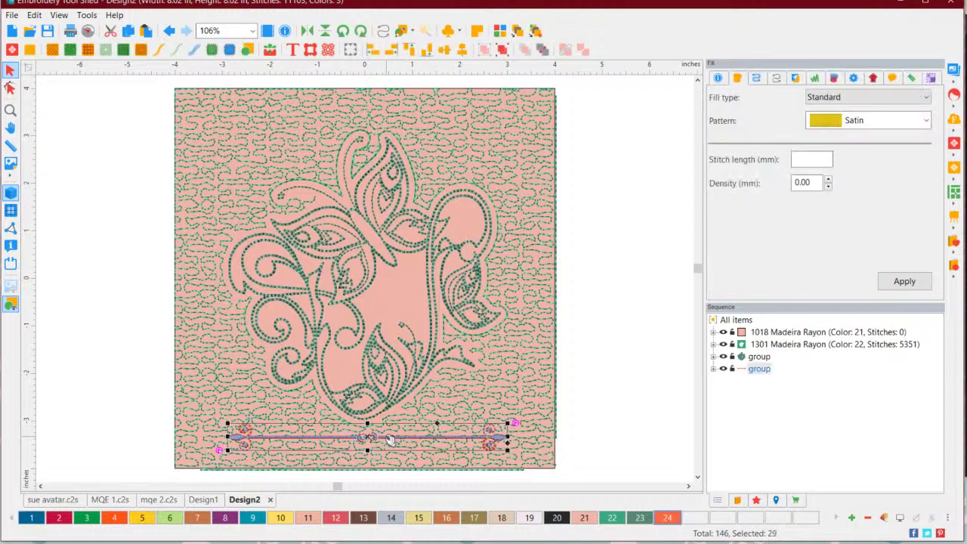
{"action": "right_click", "coordinate": [390, 441]}
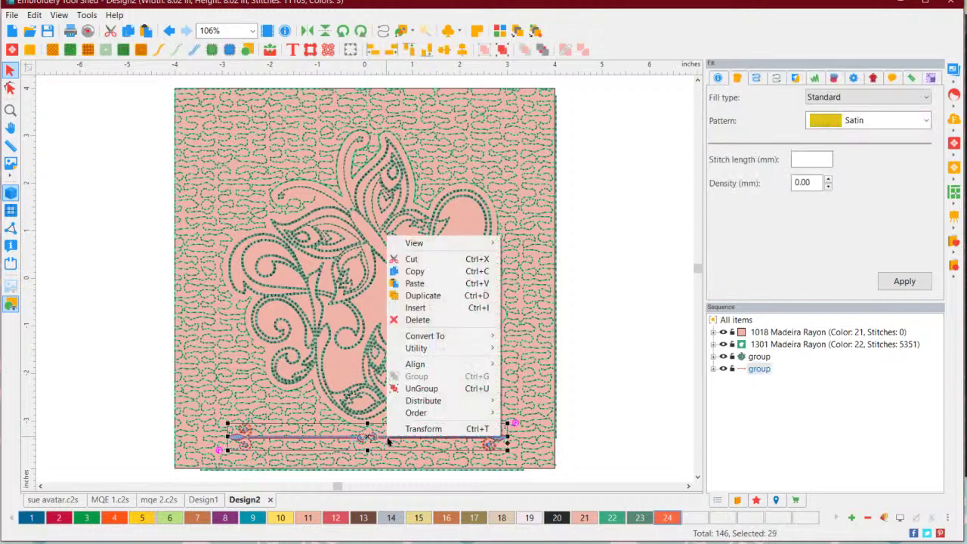
{"action": "left_click", "coordinate": [414, 271]}
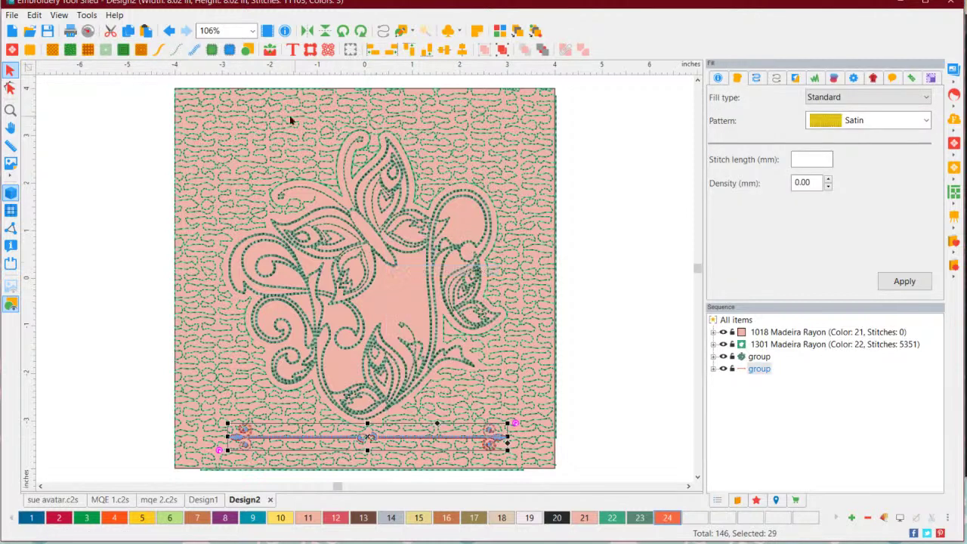
{"action": "right_click", "coordinate": [254, 121]}
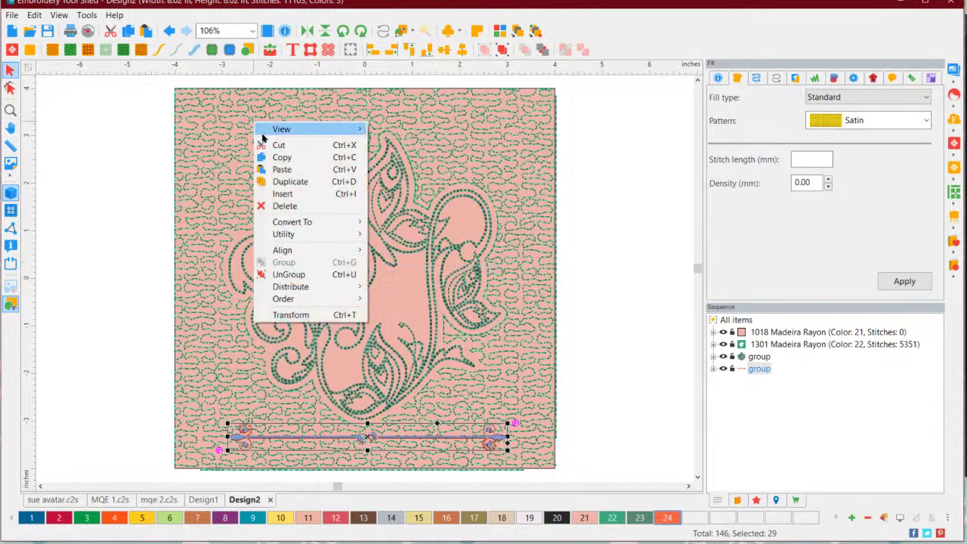
{"action": "left_click", "coordinate": [287, 170]}
{"action": "left_click_drag", "start_coordinate": [365, 442], "coordinate": [364, 118]}
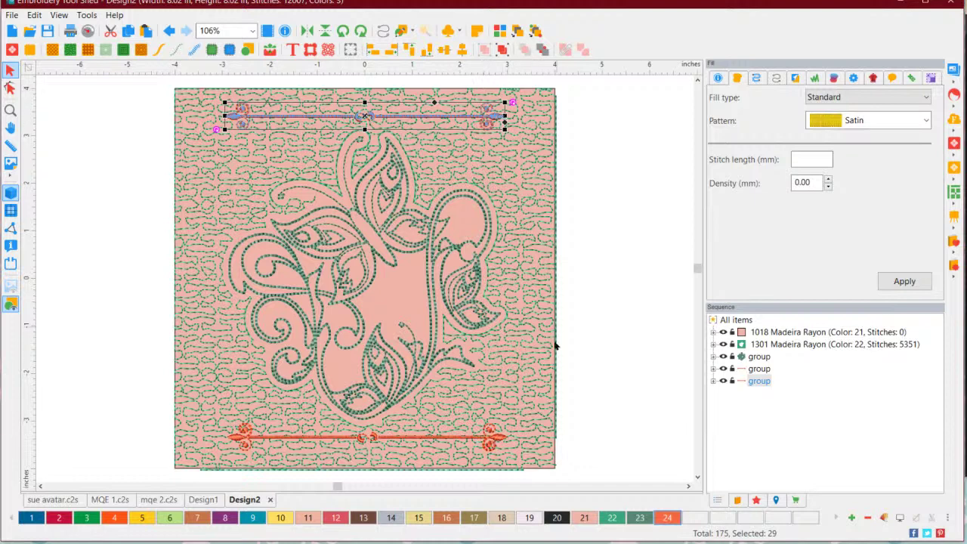
Align the upper and lower flourishes with each other along their right edges
{"action": "left_click", "coordinate": [500, 442], "text": "shift"}
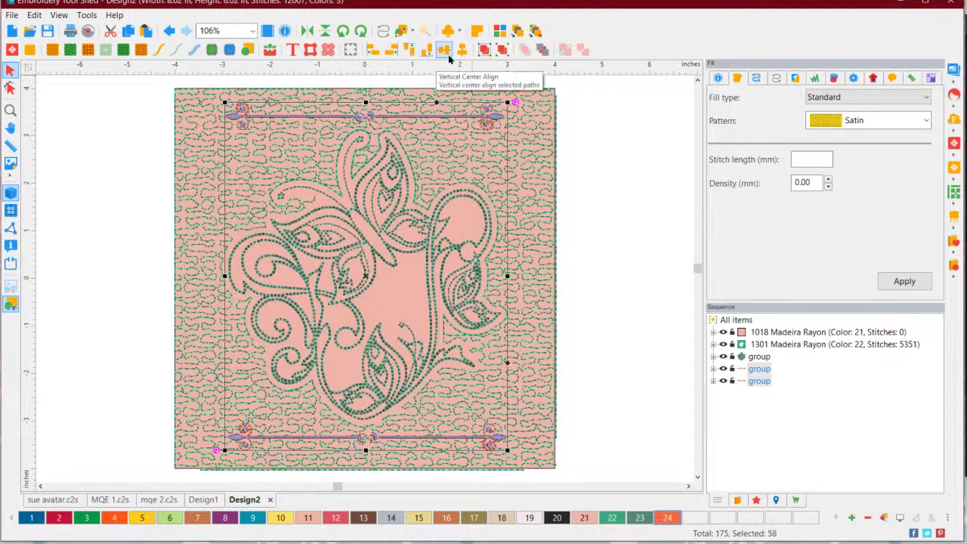
{"action": "left_click", "coordinate": [390, 52]}
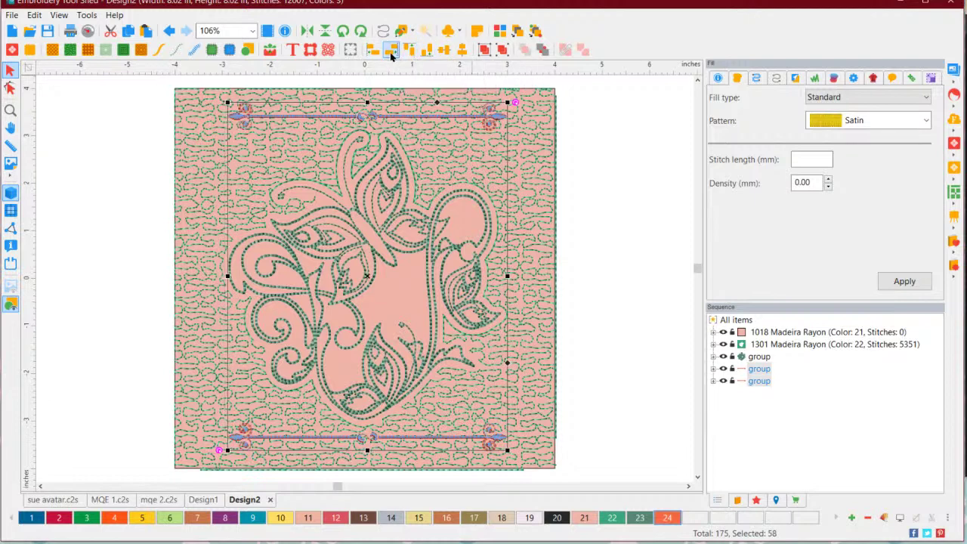
{"action": "left_click", "coordinate": [638, 250]}
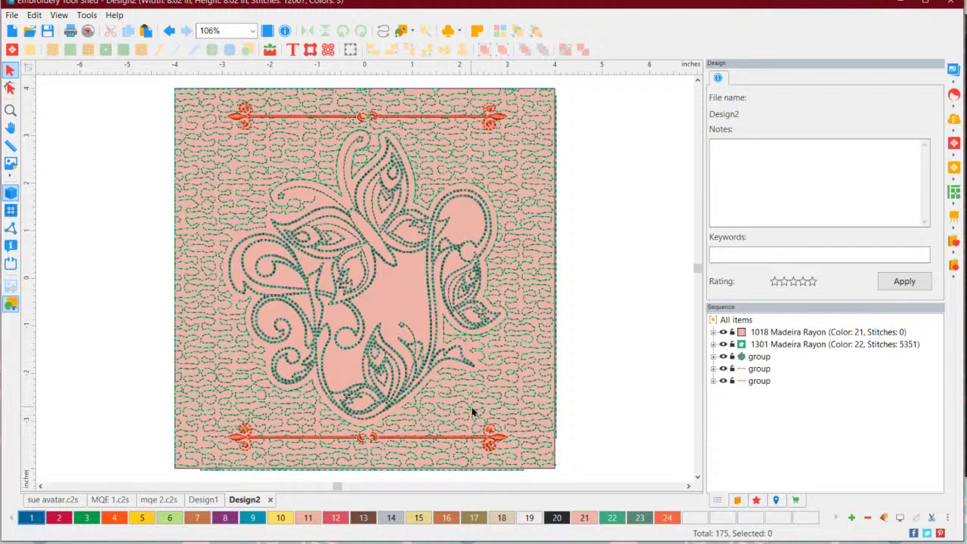
Paste another flourish copy, rotate it to vertical, and position it along the block's left side between the horizontal flourishes
{"action": "left_click", "coordinate": [413, 119]}
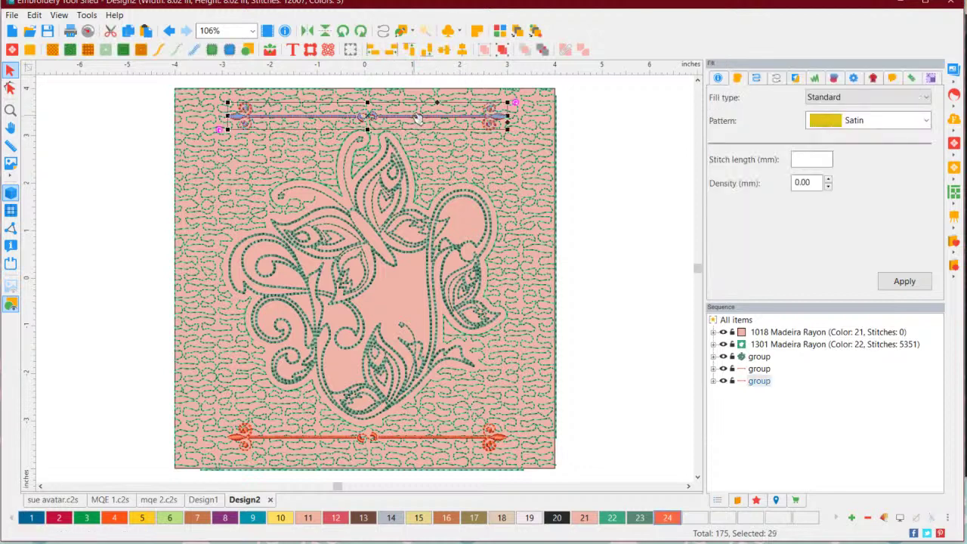
{"action": "right_click", "coordinate": [416, 119]}
{"action": "left_click", "coordinate": [421, 162]}
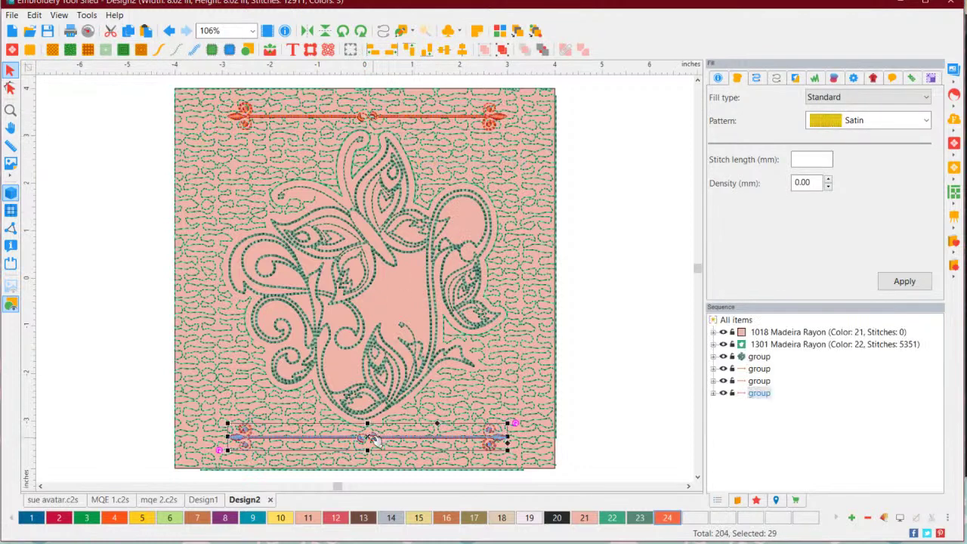
{"action": "left_click_drag", "start_coordinate": [378, 438], "coordinate": [198, 226]}
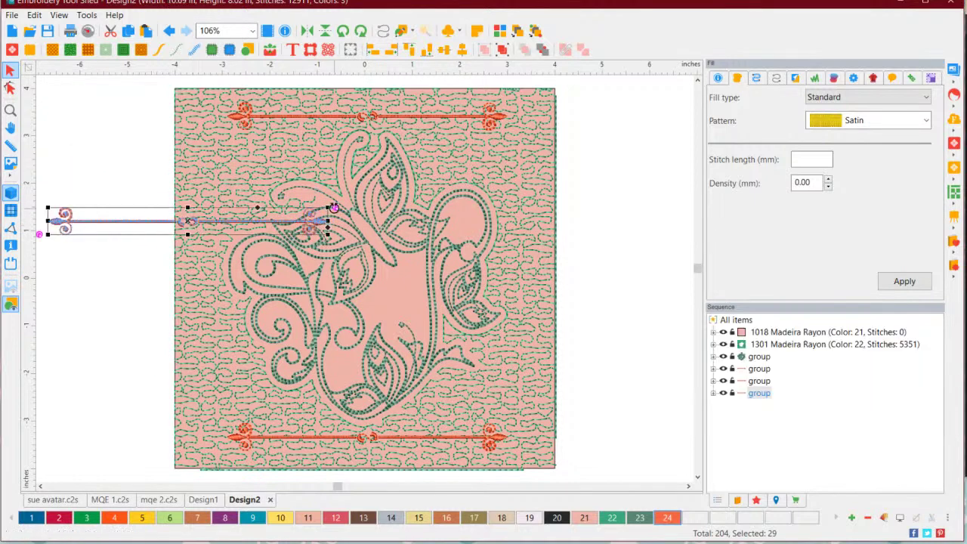
{"action": "left_click_drag", "start_coordinate": [335, 209], "coordinate": [181, 144]}
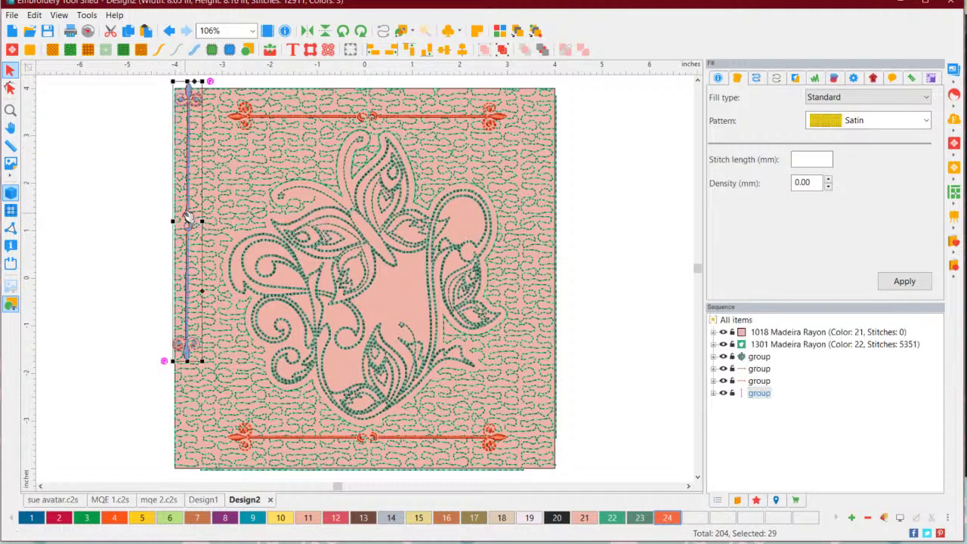
{"action": "left_click_drag", "start_coordinate": [189, 219], "coordinate": [212, 265]}
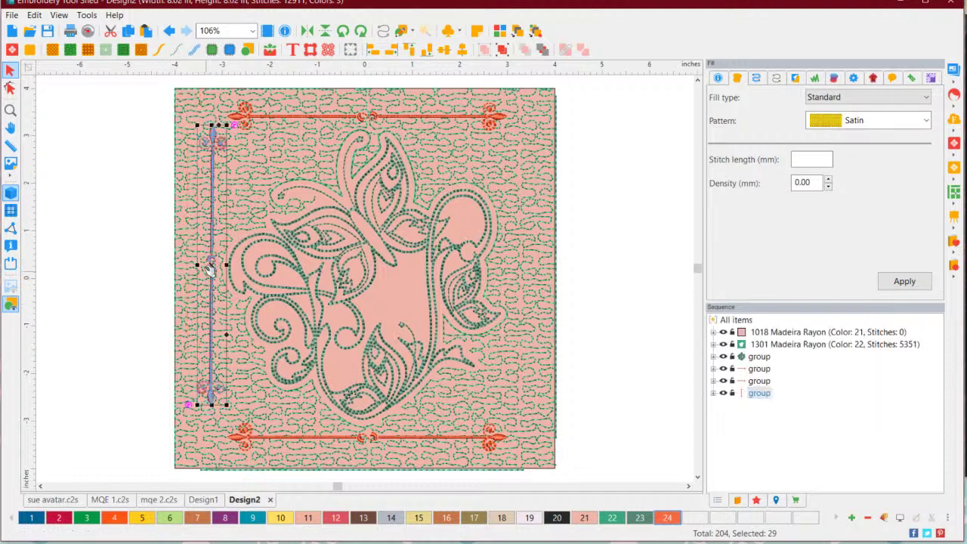
{"action": "left_click_drag", "start_coordinate": [212, 270], "coordinate": [204, 265]}
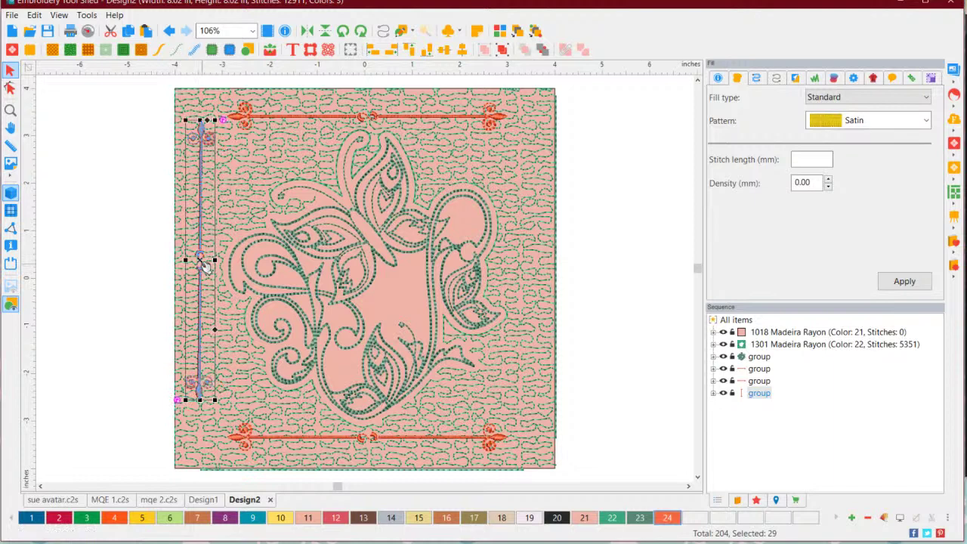
Copy and paste the vertical flourish and place the copy along the block's right side
{"action": "right_click", "coordinate": [204, 264]}
{"action": "left_click", "coordinate": [237, 301]}
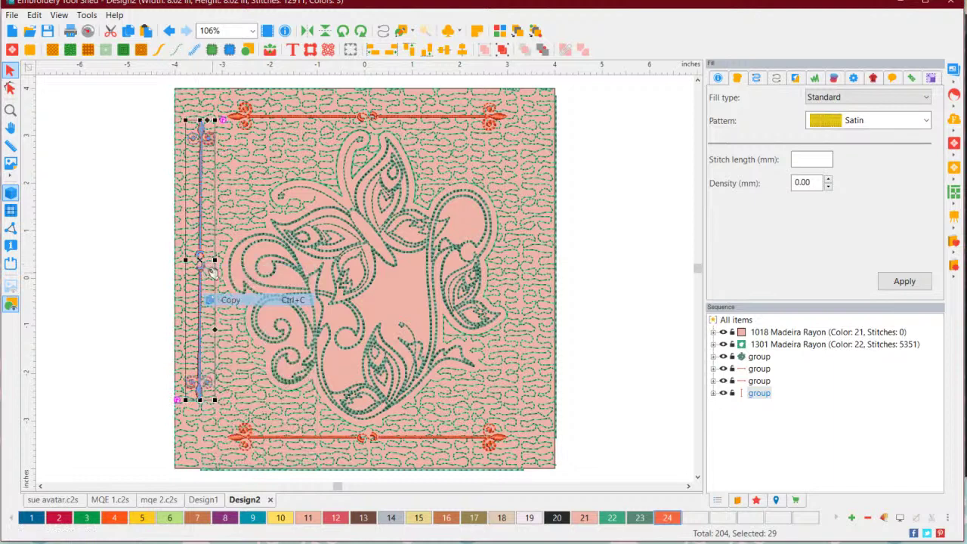
{"action": "right_click", "coordinate": [203, 258]}
{"action": "left_click", "coordinate": [230, 306]}
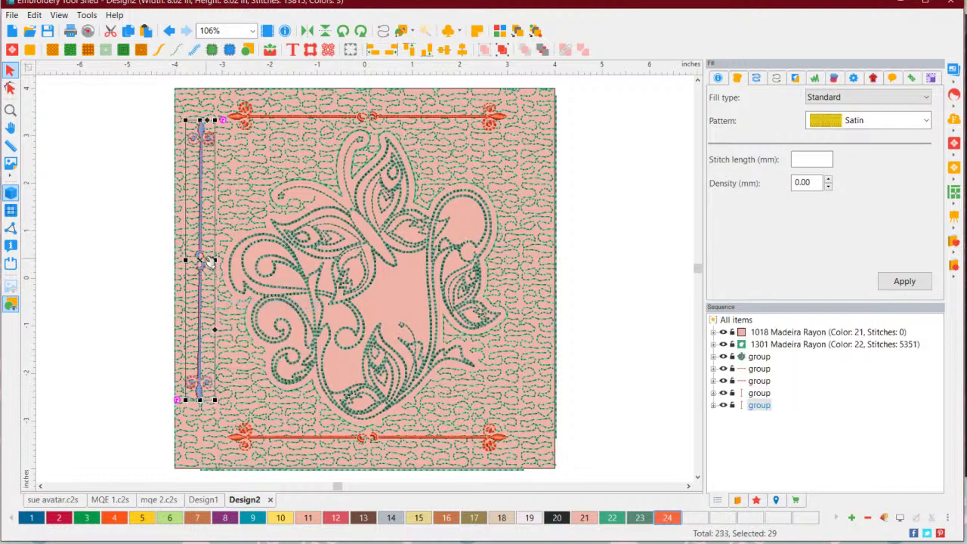
{"action": "left_click_drag", "start_coordinate": [204, 262], "coordinate": [523, 276]}
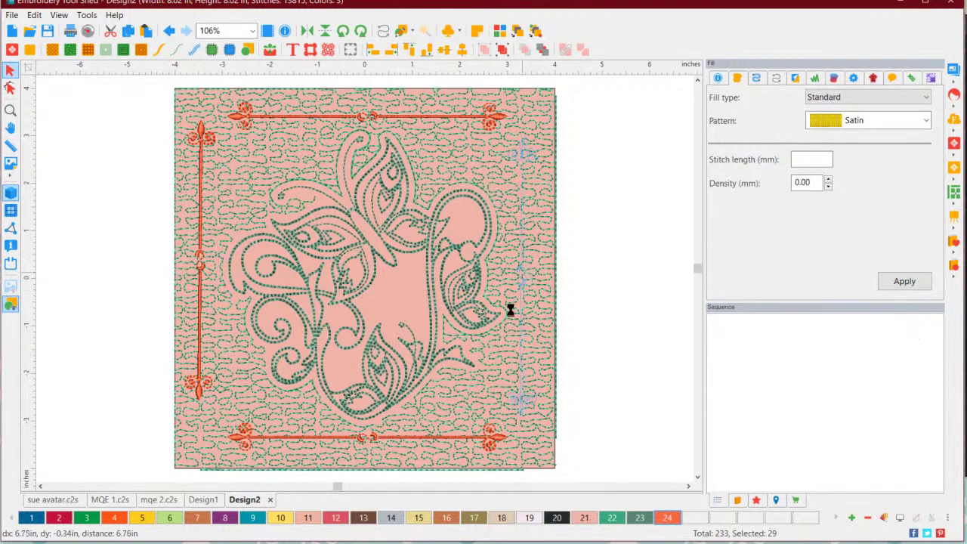
{"action": "left_click", "coordinate": [613, 324]}
Align the tops of the two vertical flourishes and shift the pair slightly down to sit evenly between the horizontal ones
{"action": "left_click", "coordinate": [524, 258]}
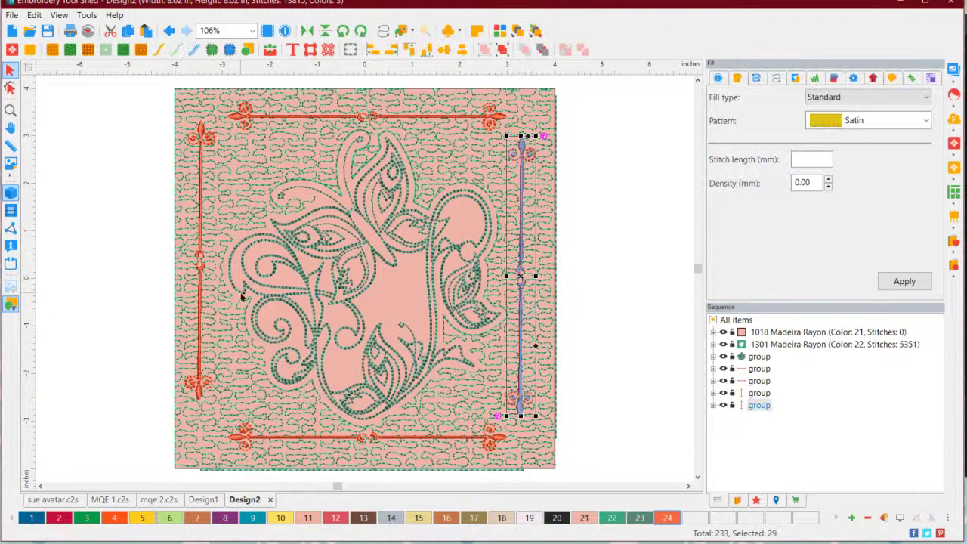
{"action": "left_click", "coordinate": [202, 270], "text": "ctrl"}
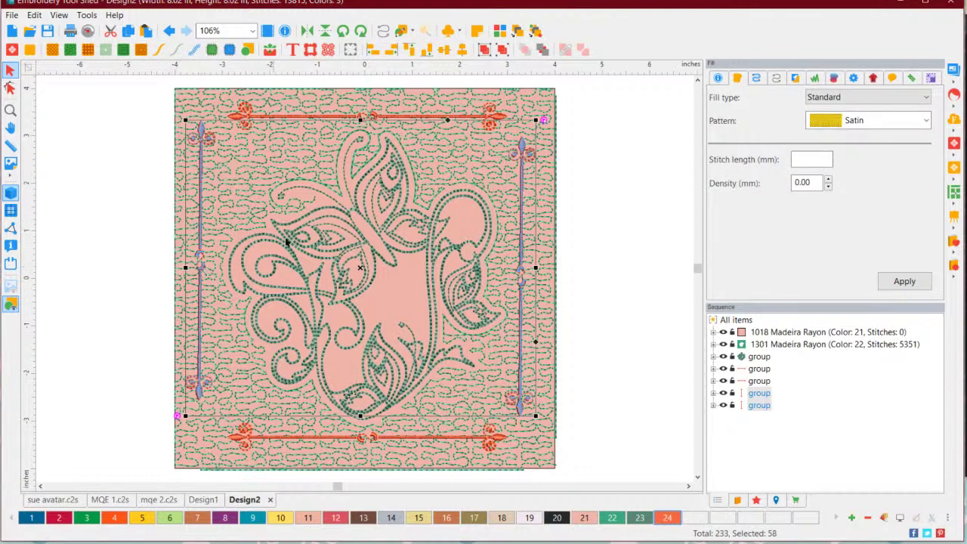
{"action": "left_click", "coordinate": [409, 49]}
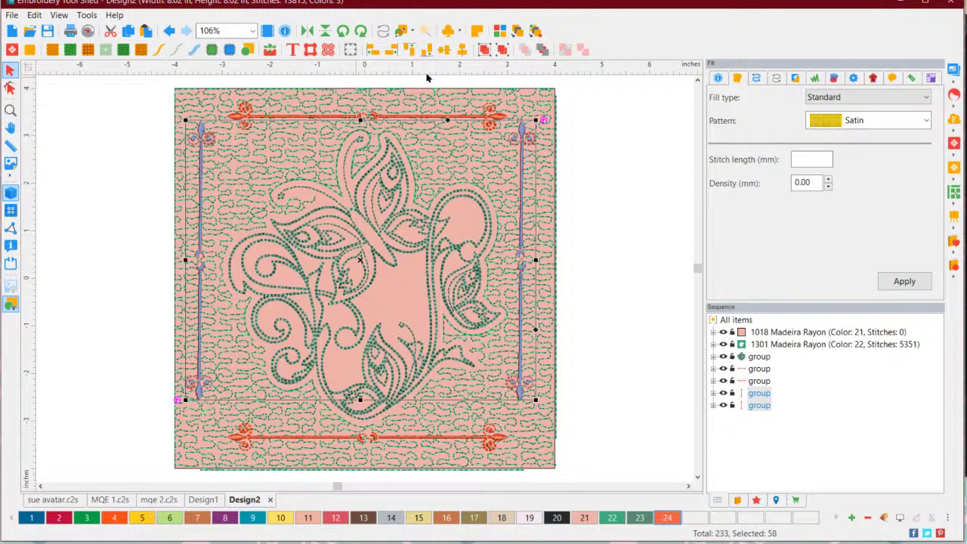
{"action": "mouse_move", "coordinate": [525, 240]}
{"action": "left_mouse_down"}
{"action": "mouse_move", "coordinate": [526, 264]}
{"action": "mouse_move", "coordinate": [527, 248]}
{"action": "left_mouse_up"}
{"action": "left_click", "coordinate": [619, 223]}
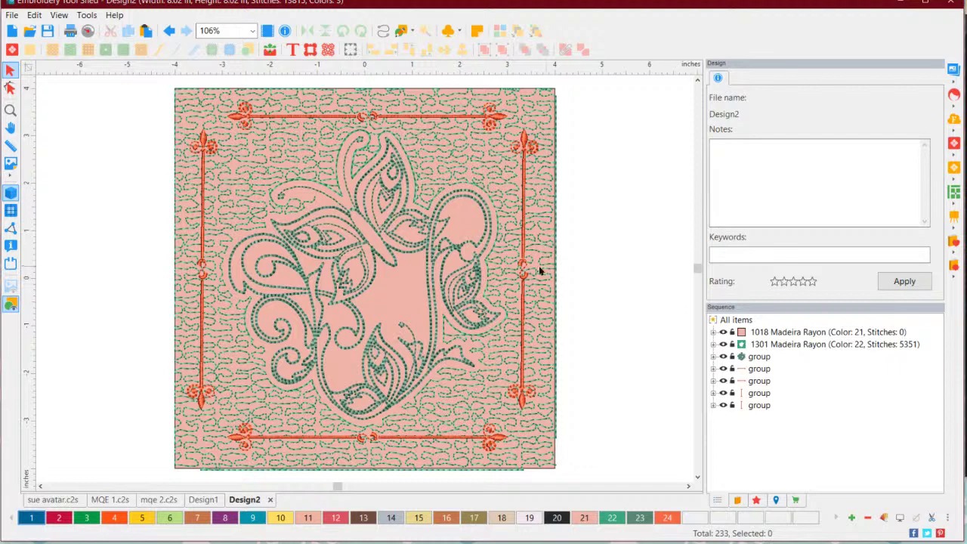
Recolor the butterfly embellishment group with palette color 9
{"action": "left_click", "coordinate": [417, 243]}
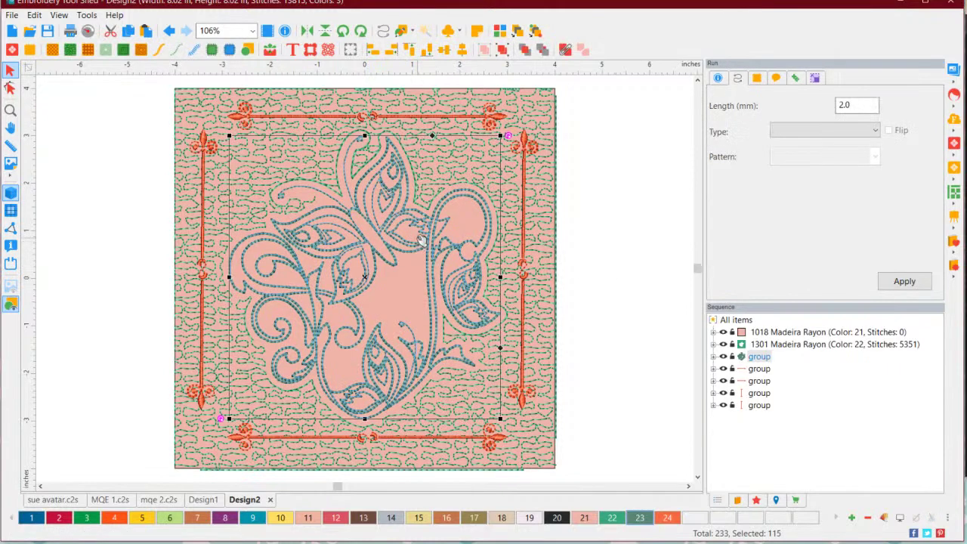
{"action": "left_click", "coordinate": [252, 518]}
{"action": "left_click", "coordinate": [616, 266]}
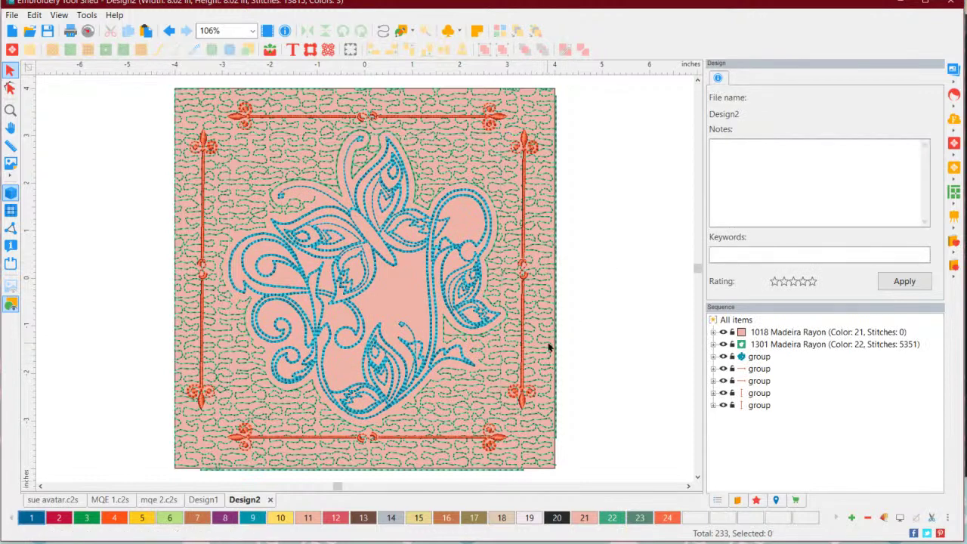
Recolor the stippling background fill with palette color 19
{"action": "left_click", "coordinate": [550, 279]}
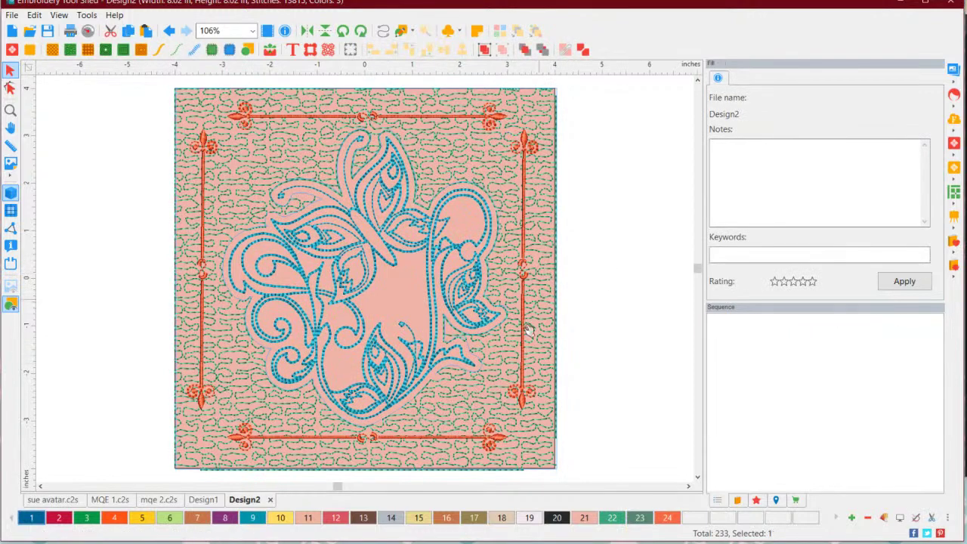
{"action": "left_click", "coordinate": [529, 518]}
{"action": "left_click", "coordinate": [593, 339]}
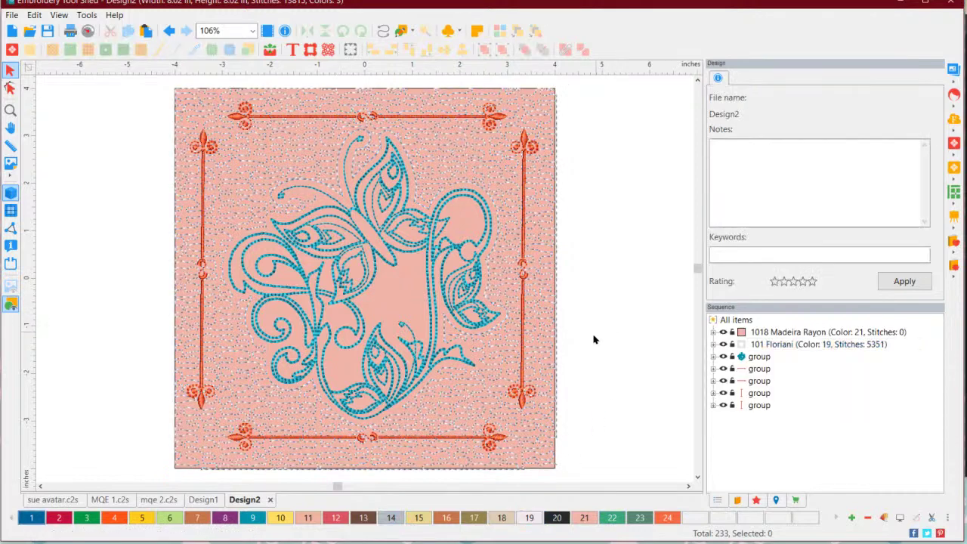
Compare the pink background square with the stippling fill by selecting each object in the stitch sequence
{"action": "left_click", "coordinate": [405, 299]}
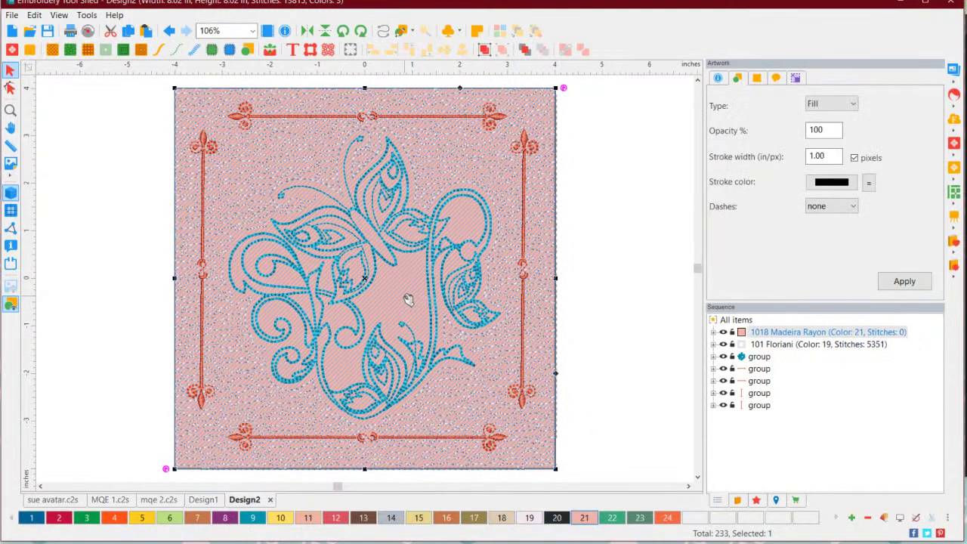
{"action": "left_click", "coordinate": [617, 298]}
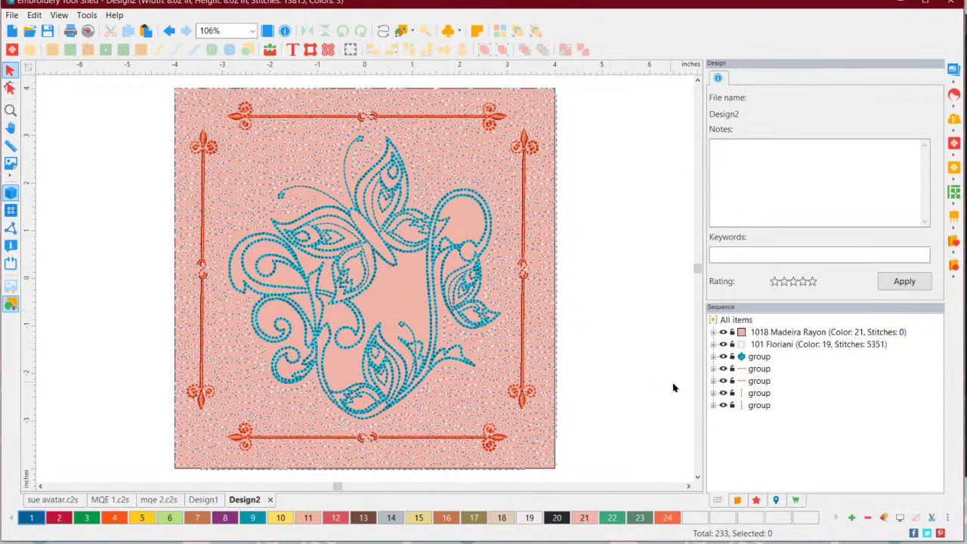
{"action": "left_click", "coordinate": [807, 334]}
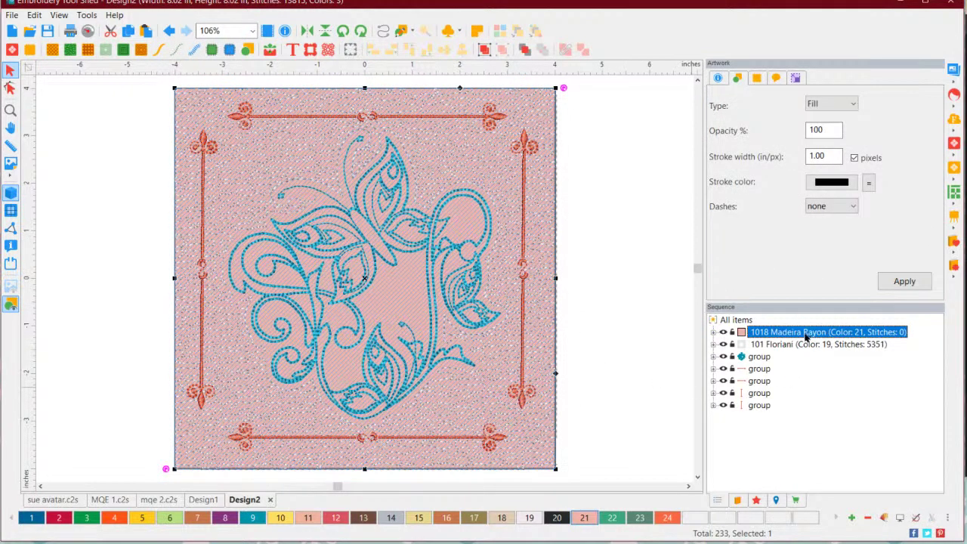
{"action": "left_click", "coordinate": [803, 345]}
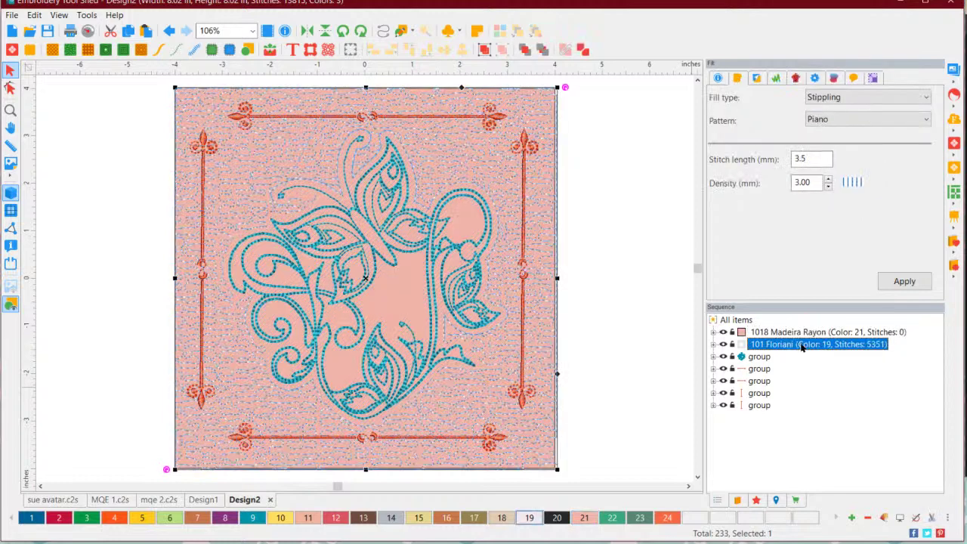
{"action": "left_click", "coordinate": [800, 333]}
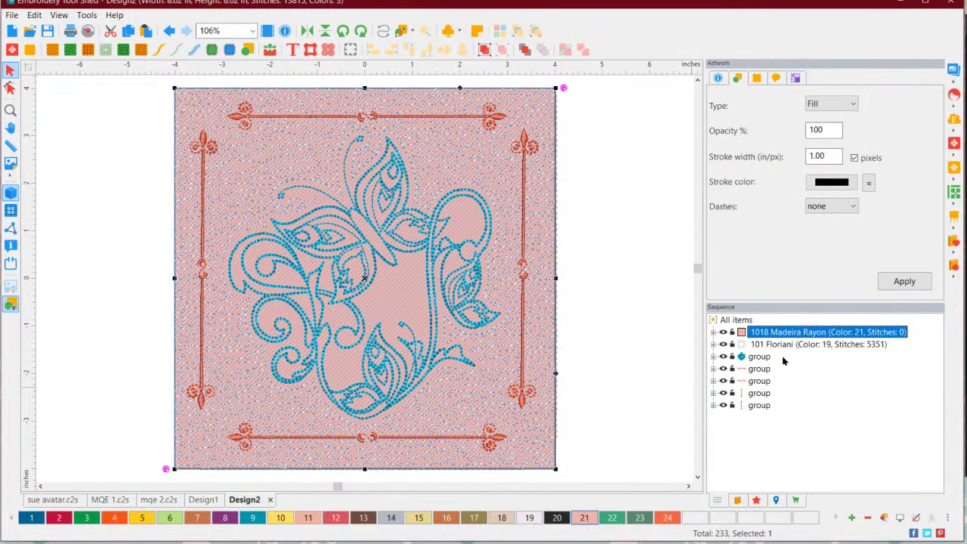
Add the circular owl embellishment from the Owl category, enlarge it to about 9 in tall and place it beside the butterfly block
{"action": "left_click", "coordinate": [621, 385]}
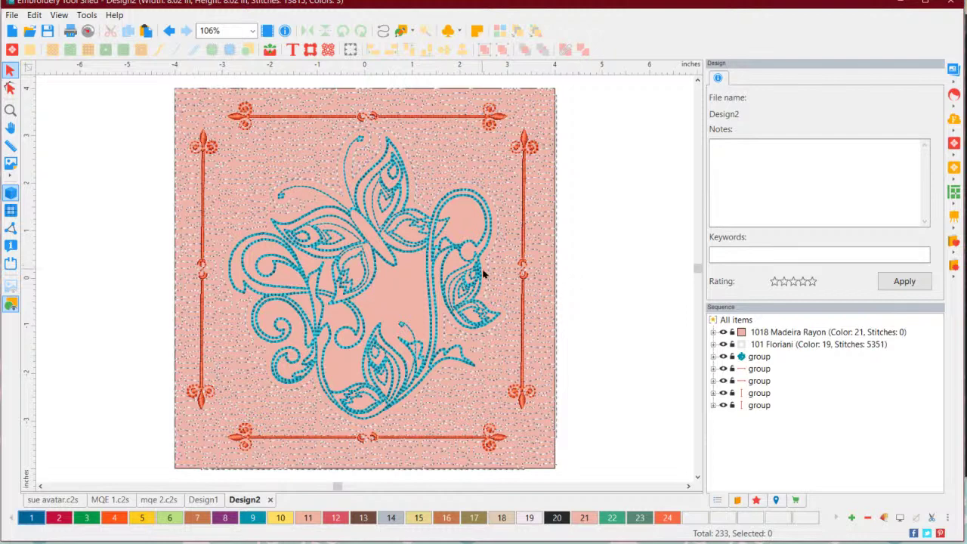
{"action": "scroll", "coordinate": [487, 272], "scroll_direction": "down", "scroll_amount": 5}
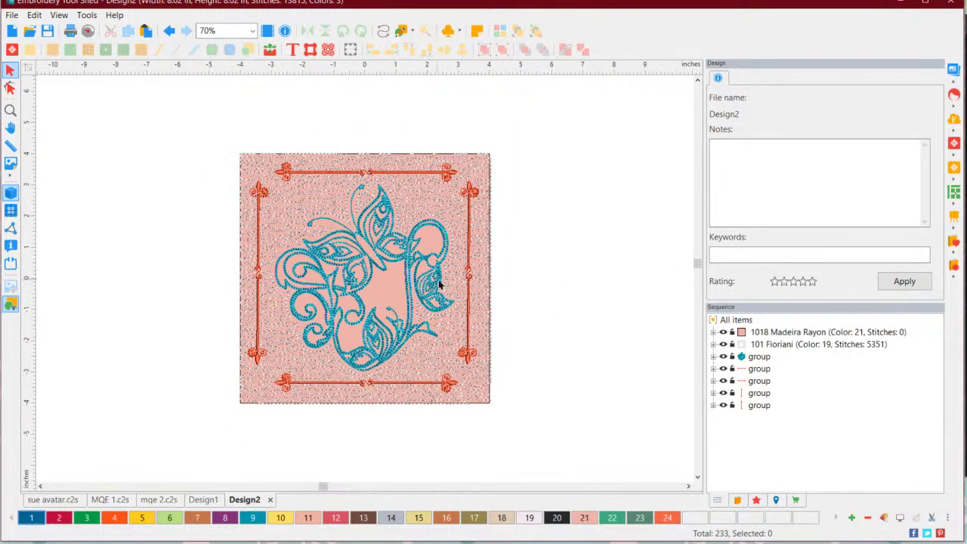
{"action": "left_click", "coordinate": [687, 485]}
{"action": "left_click", "coordinate": [687, 486]}
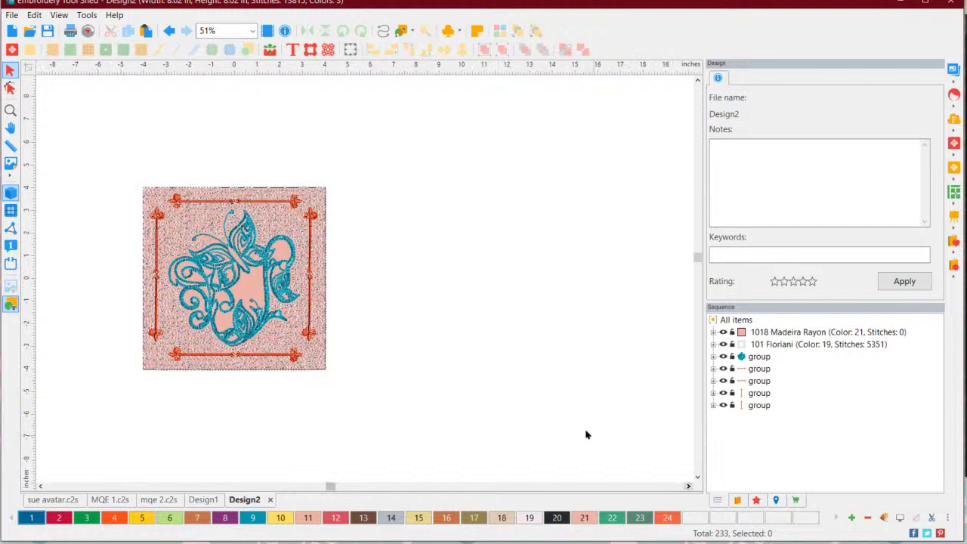
{"action": "left_click", "coordinate": [269, 50]}
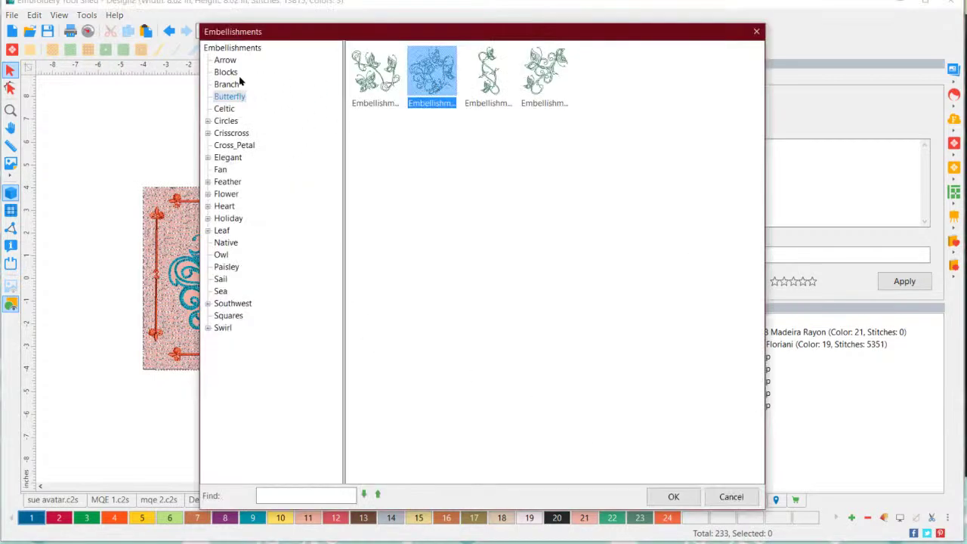
{"action": "left_click", "coordinate": [224, 257]}
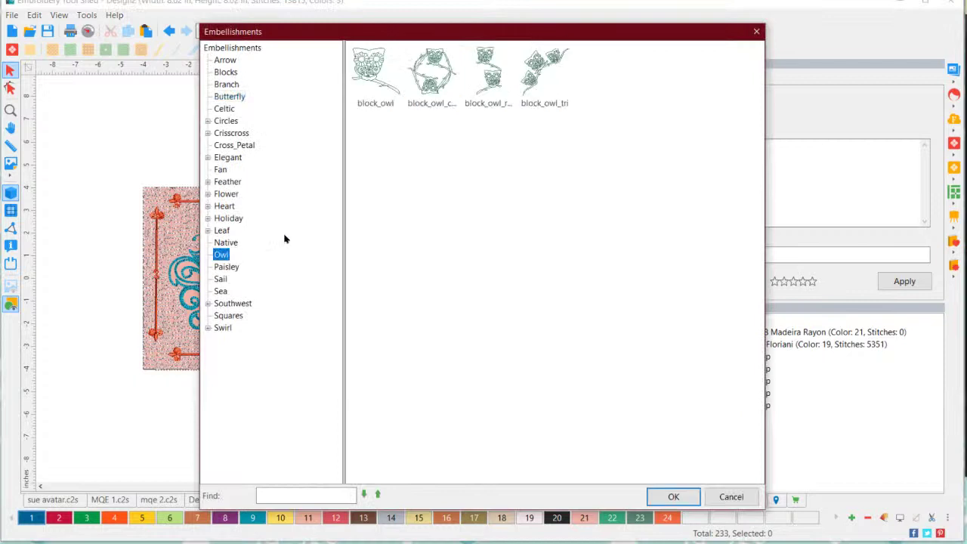
{"action": "left_click", "coordinate": [427, 73]}
{"action": "left_click", "coordinate": [680, 496]}
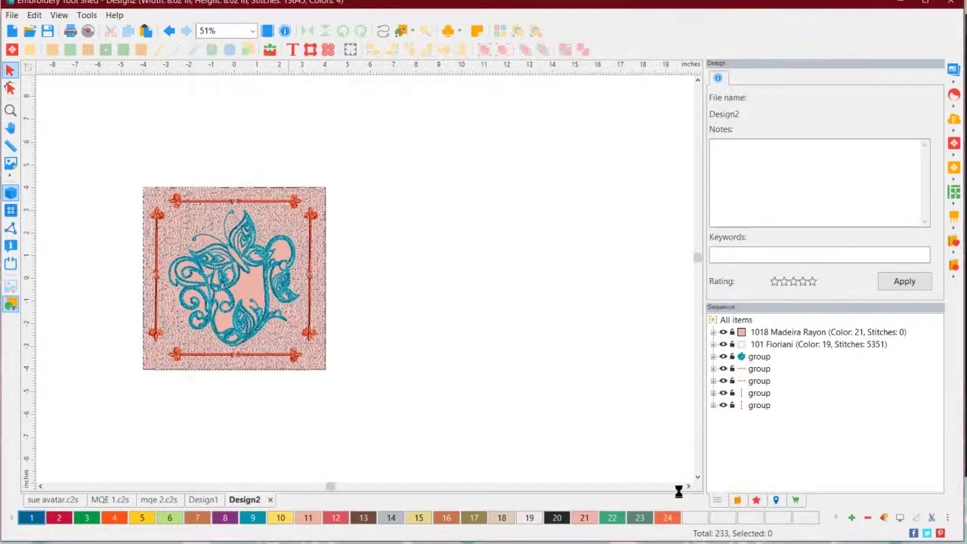
{"action": "left_click_drag", "start_coordinate": [240, 256], "coordinate": [666, 77]}
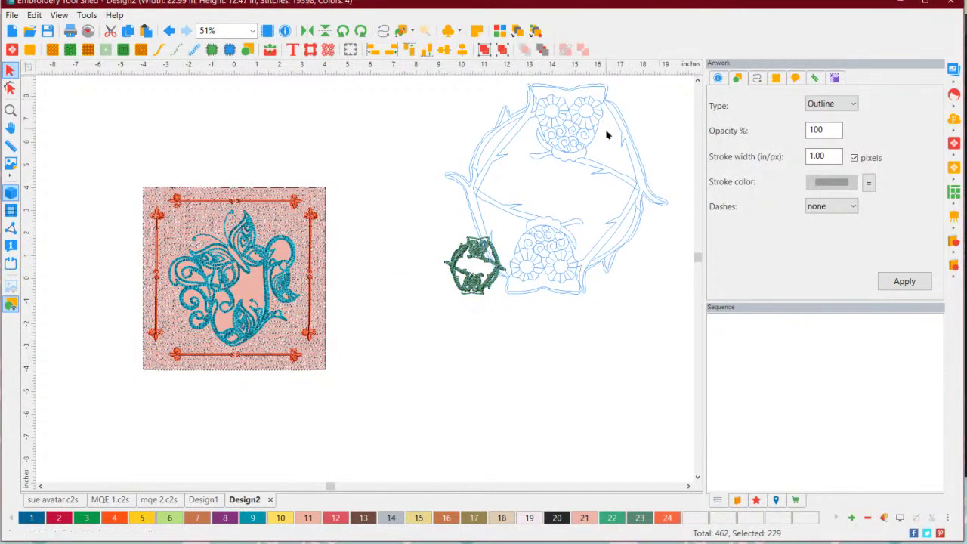
{"action": "left_click_drag", "start_coordinate": [582, 135], "coordinate": [499, 213]}
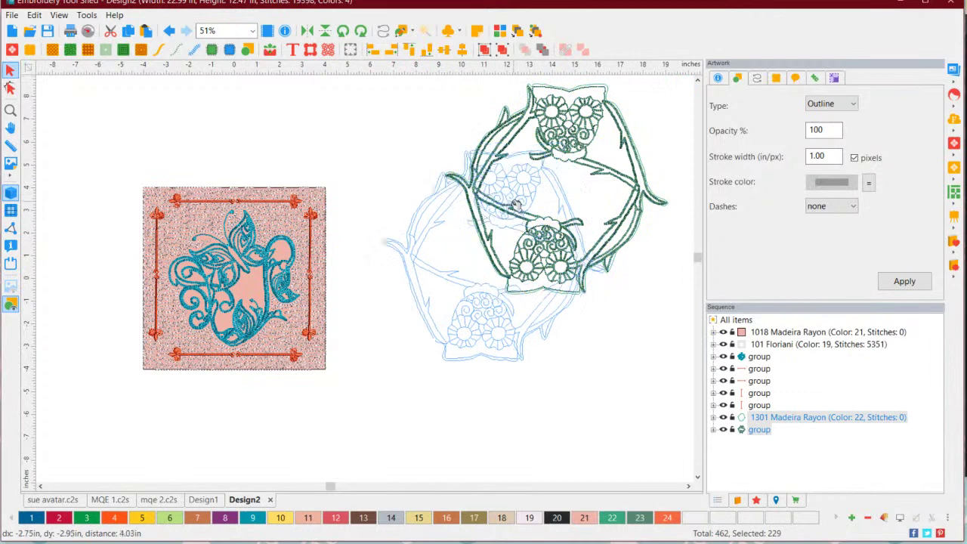
{"action": "left_click", "coordinate": [549, 410]}
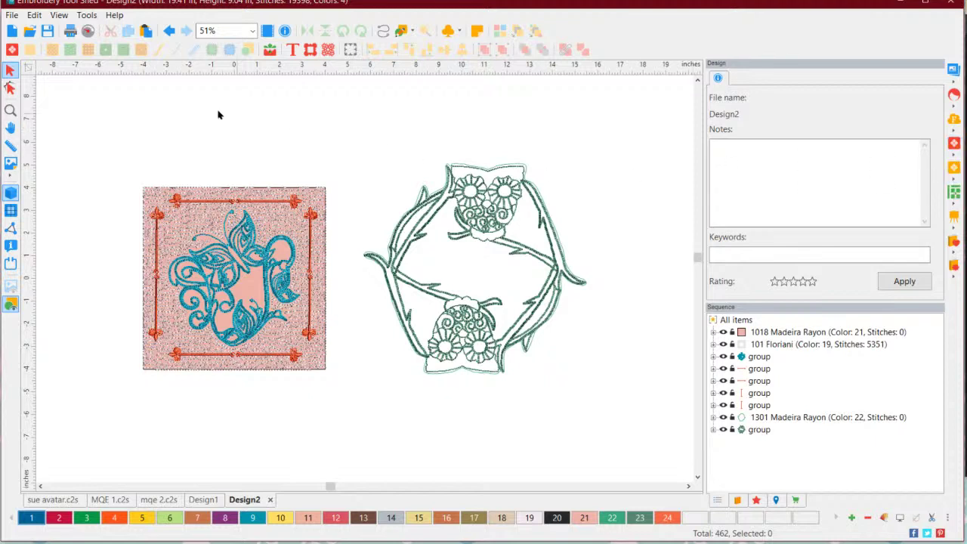
Create a new blank design and look through the Basic quilt blocks without inserting one
{"action": "left_click", "coordinate": [12, 16]}
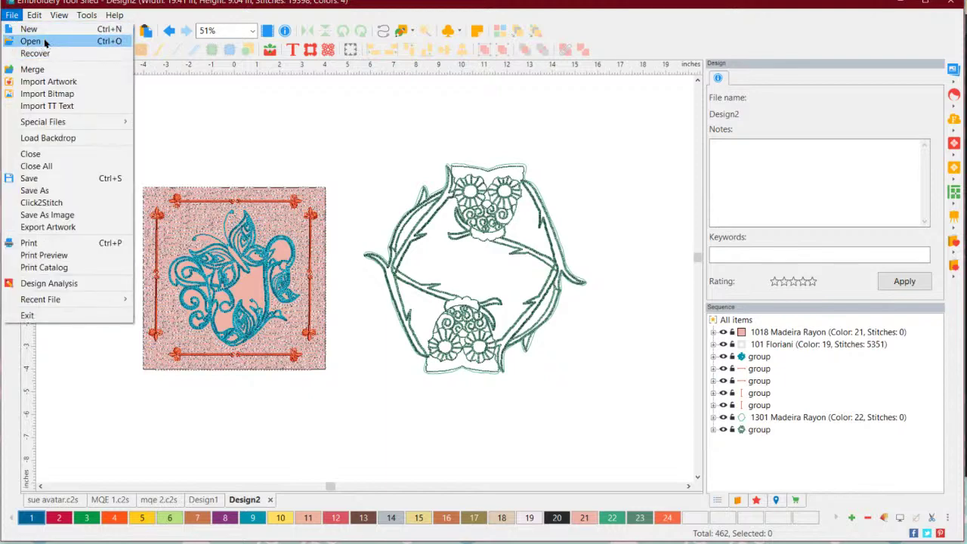
{"action": "left_click", "coordinate": [44, 30]}
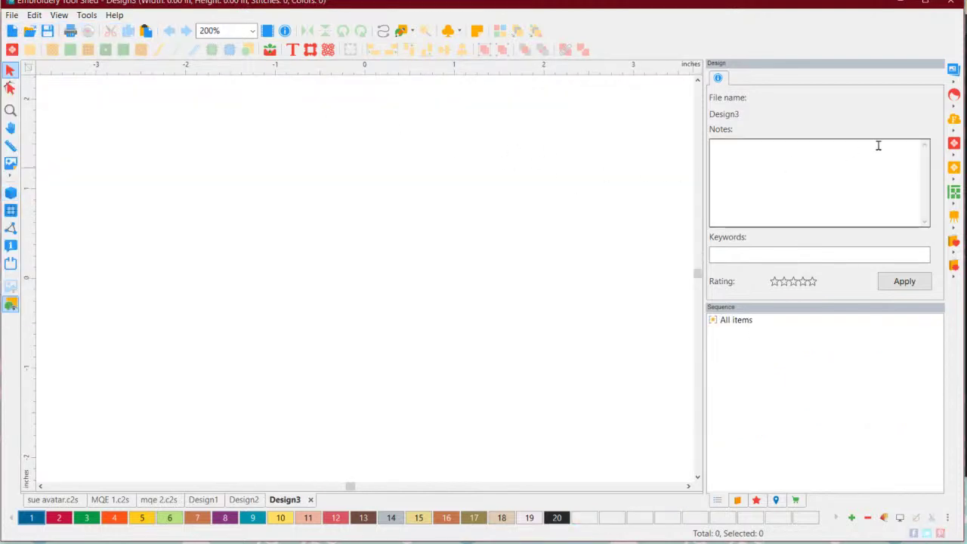
{"action": "left_click", "coordinate": [954, 168]}
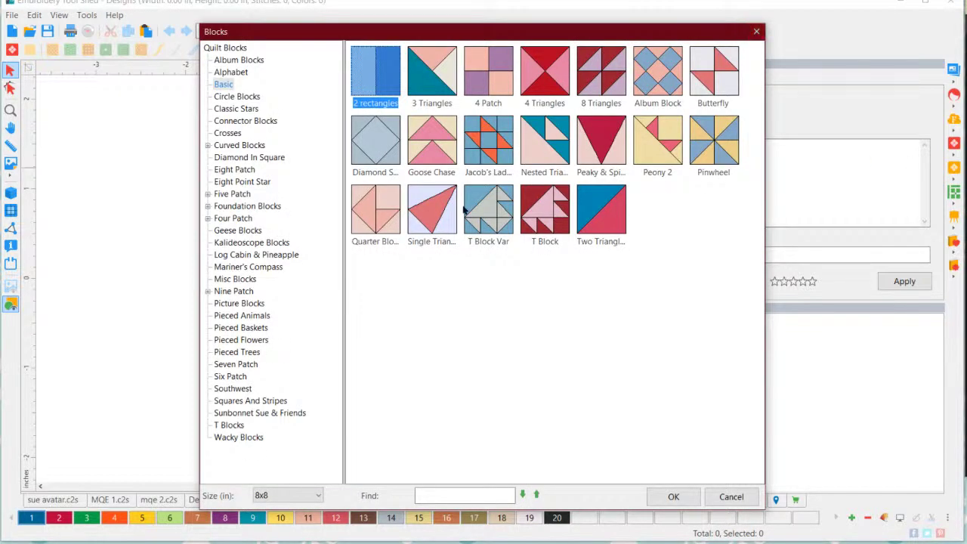
{"action": "left_click", "coordinate": [757, 33]}
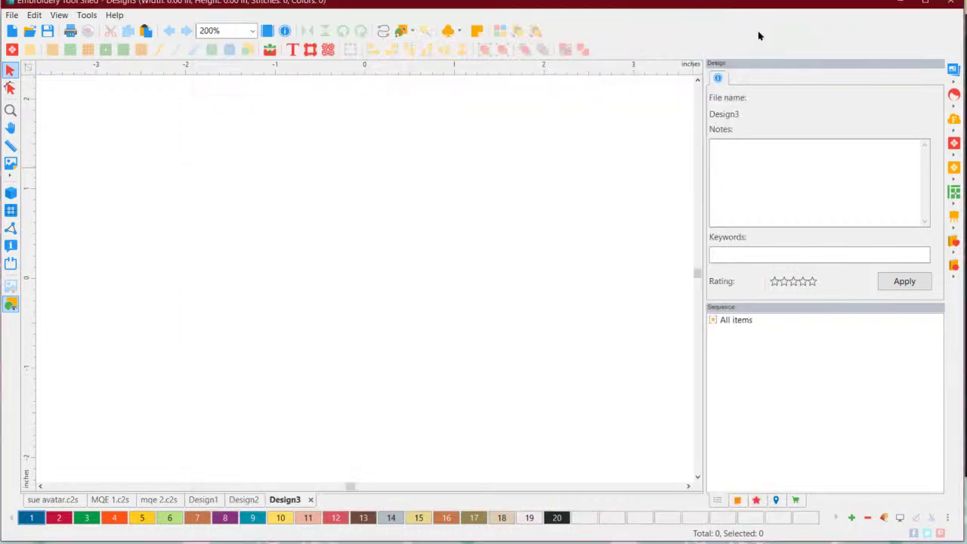
Start a quilt layout and set the block size to 8 x 8 in
{"action": "left_click", "coordinate": [954, 193]}
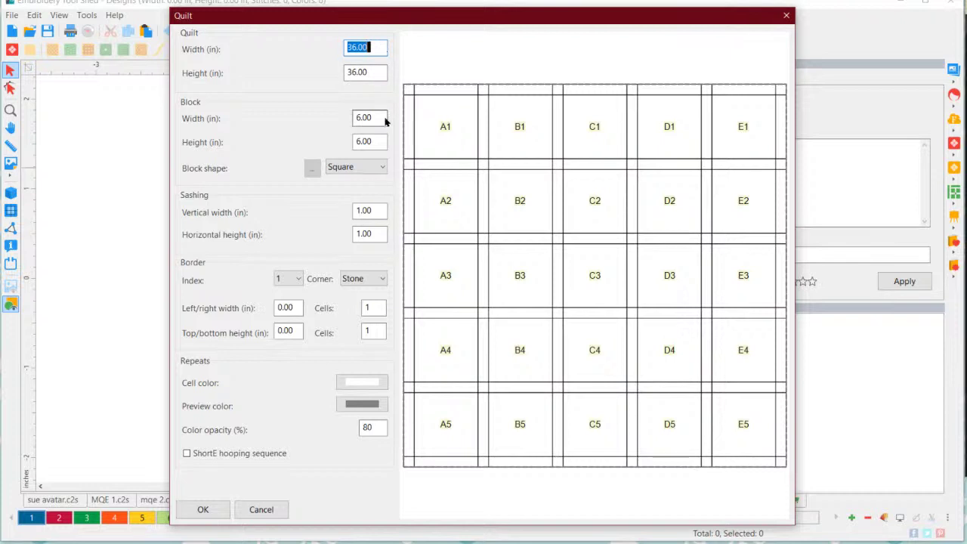
{"action": "left_click_drag", "start_coordinate": [380, 122], "coordinate": [354, 124]}
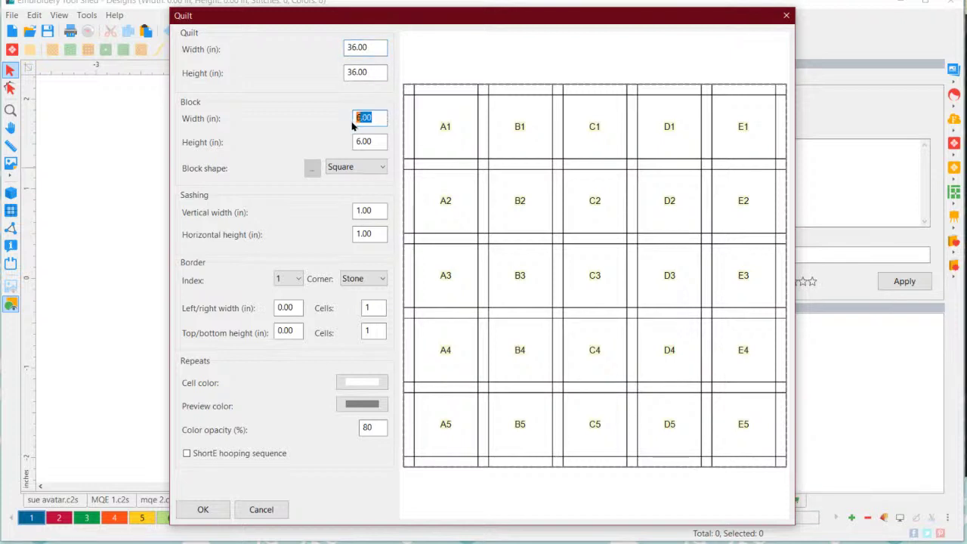
{"action": "type", "text": "8"}
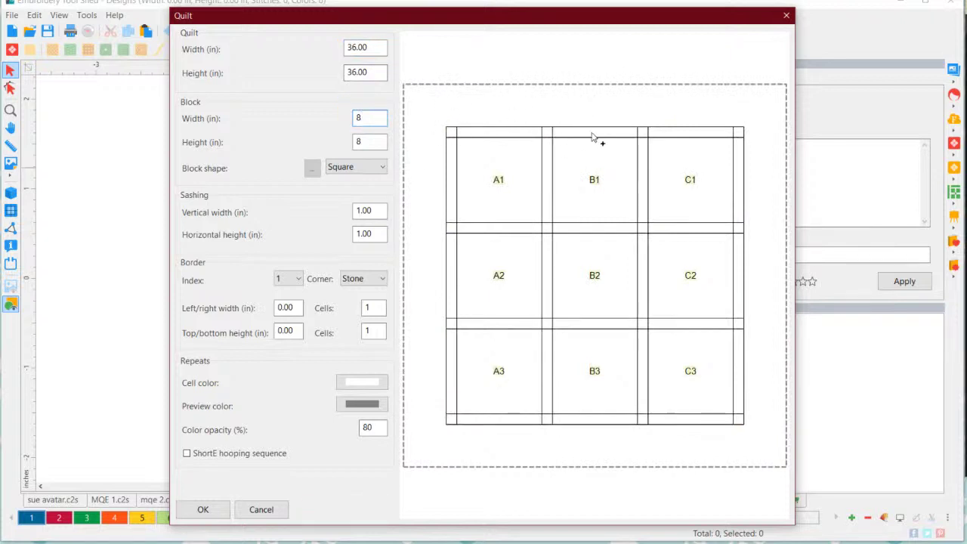
Preview the Rectangle, Diamond and Brick block shapes in the quilt layout, ending back on Square
{"action": "left_click", "coordinate": [358, 172]}
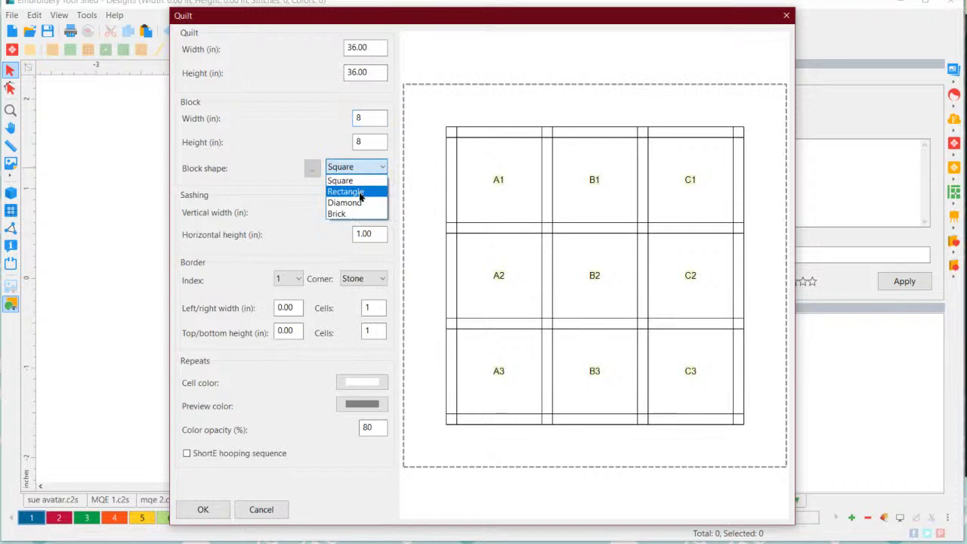
{"action": "left_click", "coordinate": [360, 193]}
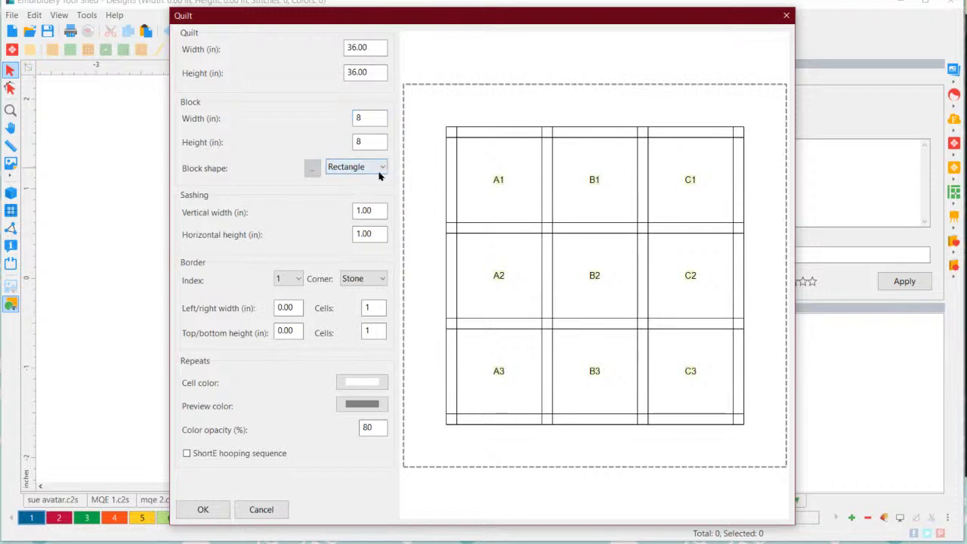
{"action": "left_click", "coordinate": [380, 171]}
{"action": "left_click", "coordinate": [359, 202]}
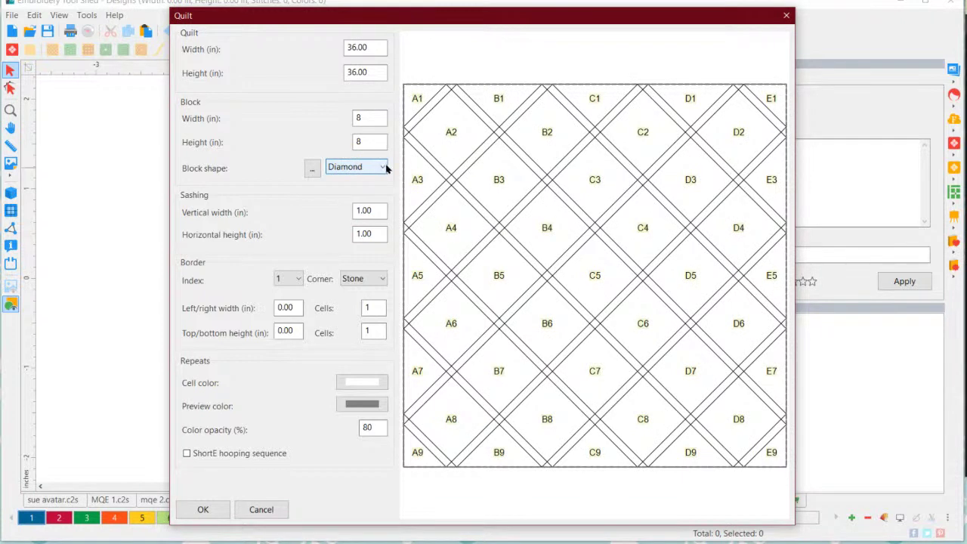
{"action": "left_click", "coordinate": [385, 167]}
{"action": "left_click", "coordinate": [358, 216]}
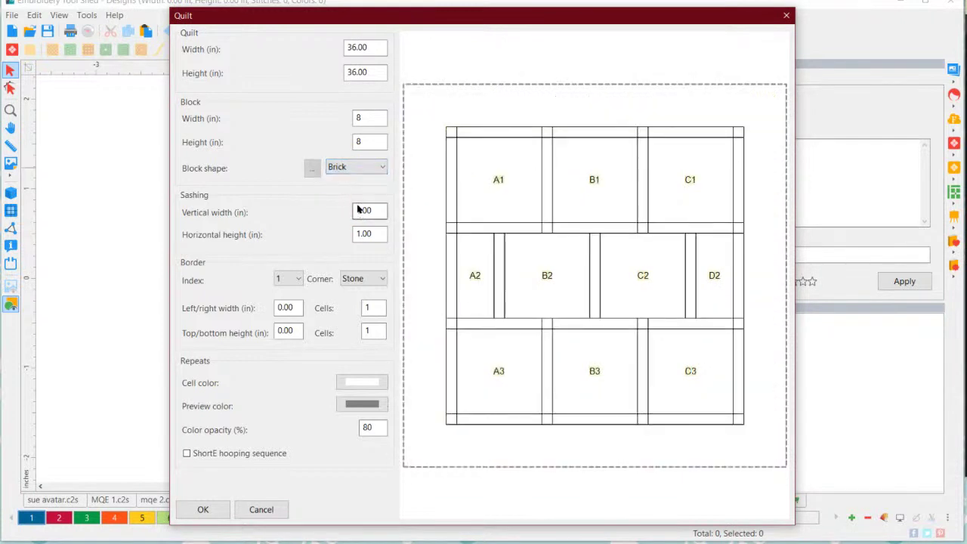
{"action": "left_click", "coordinate": [372, 169]}
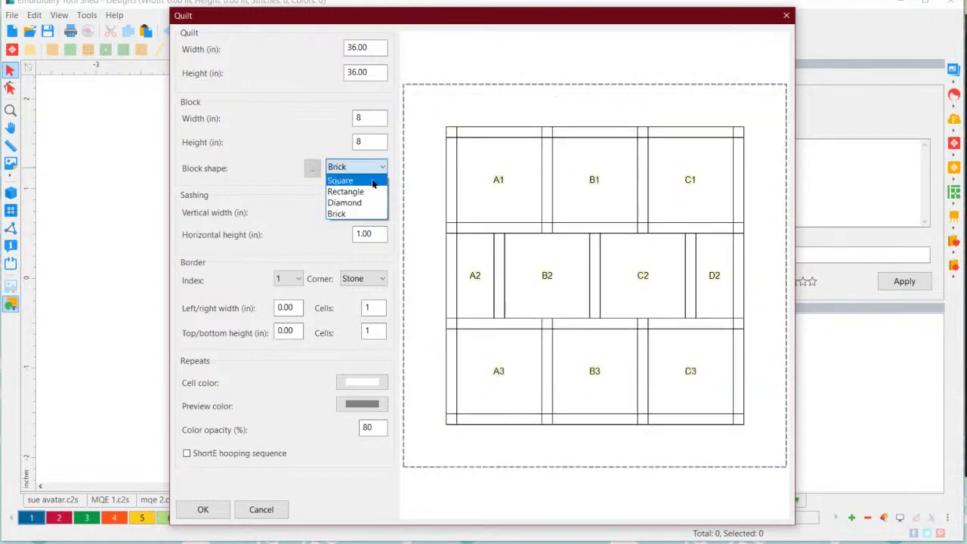
{"action": "left_click", "coordinate": [369, 178]}
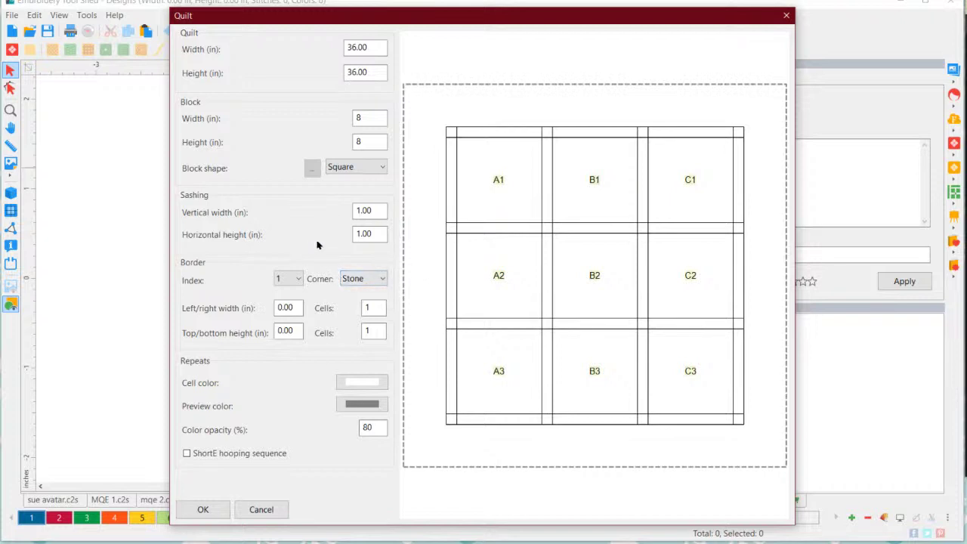
Set the quilt's sashing to a vertical width of 2 in and a horizontal height of 2 in
{"action": "left_click", "coordinate": [382, 213]}
{"action": "left_click_drag", "start_coordinate": [370, 211], "coordinate": [347, 216]}
{"action": "type", "text": "2"}
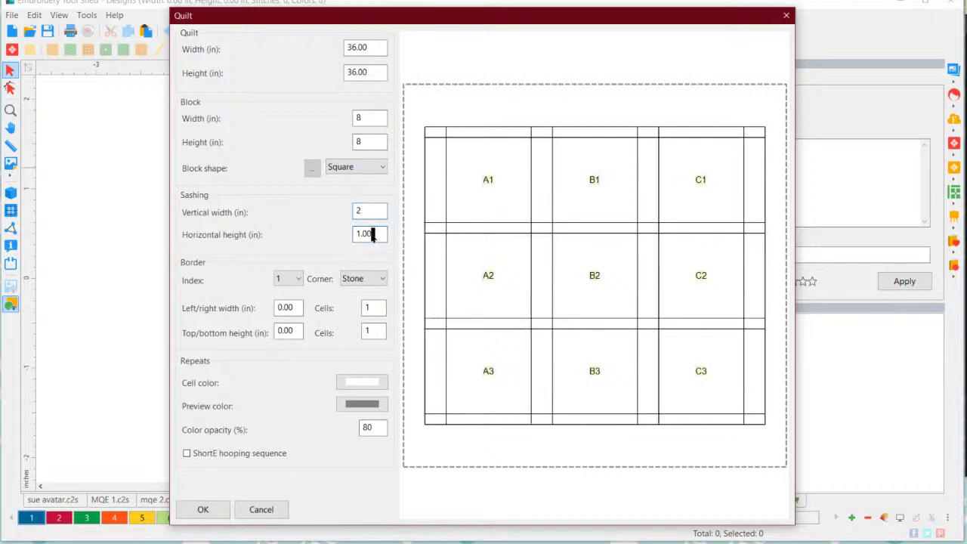
{"action": "left_click_drag", "start_coordinate": [371, 234], "coordinate": [340, 236]}
{"action": "type", "text": "2"}
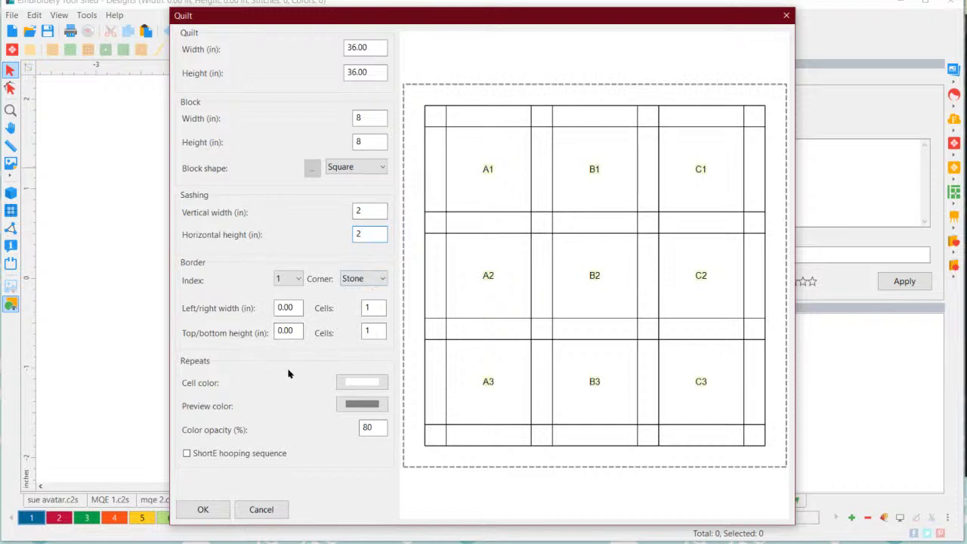
Set the cell color to orange and fill the four corner blocks and center block B2 of the quilt
{"action": "left_click", "coordinate": [360, 385]}
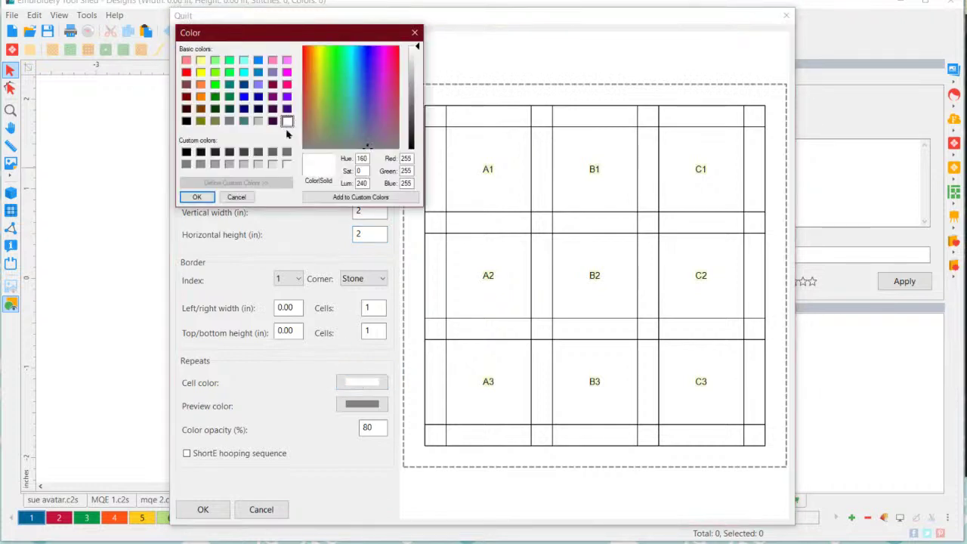
{"action": "left_click", "coordinate": [201, 97]}
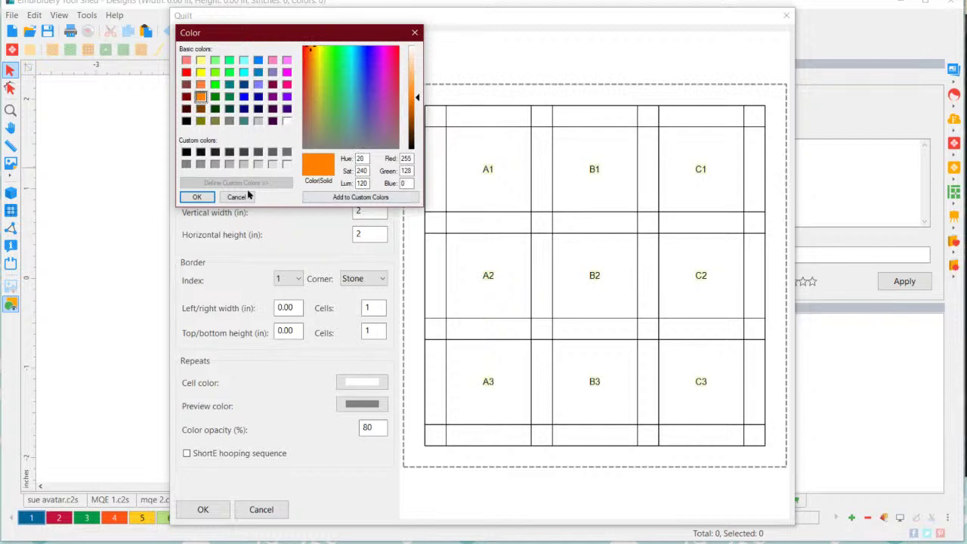
{"action": "left_click", "coordinate": [197, 197]}
{"action": "left_click", "coordinate": [478, 176]}
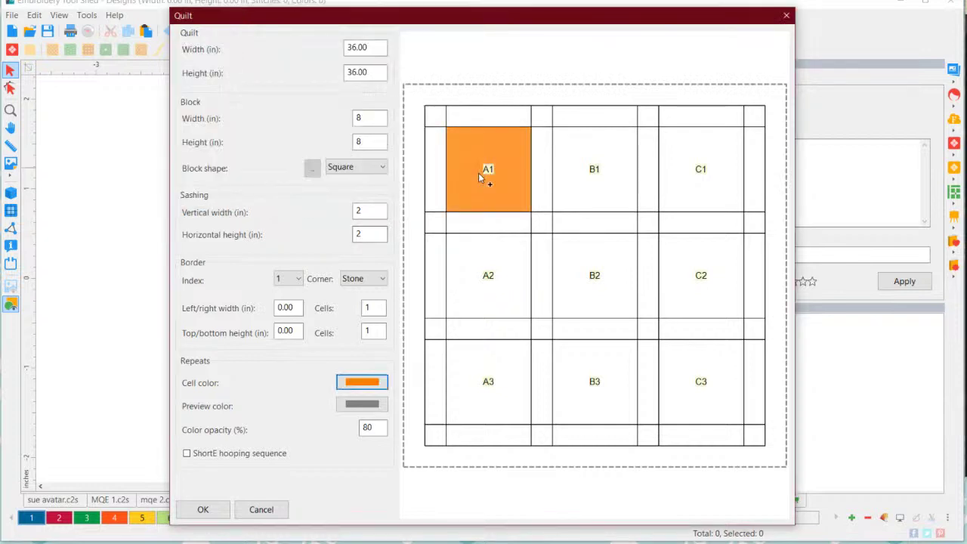
{"action": "left_click", "coordinate": [597, 291]}
{"action": "left_click", "coordinate": [701, 404]}
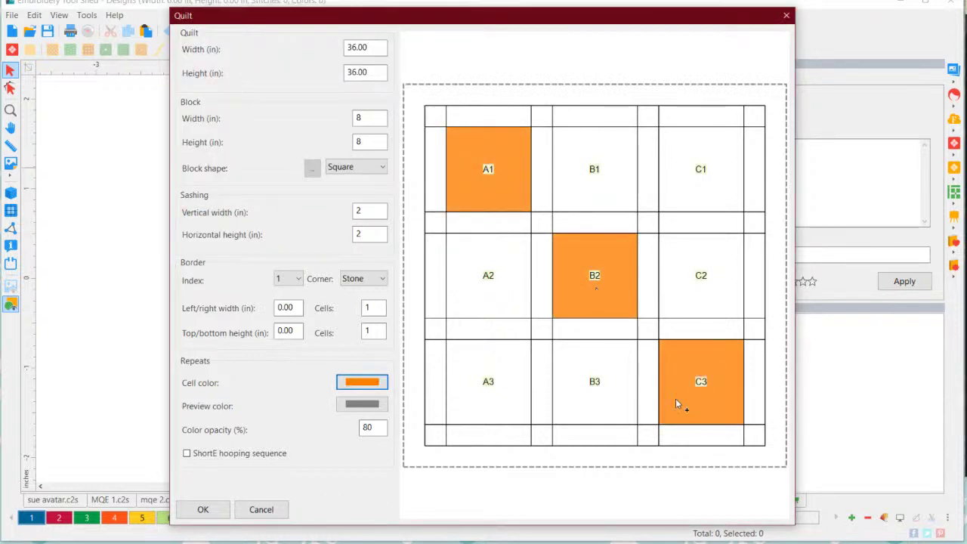
{"action": "left_click", "coordinate": [718, 185]}
{"action": "left_click", "coordinate": [485, 399]}
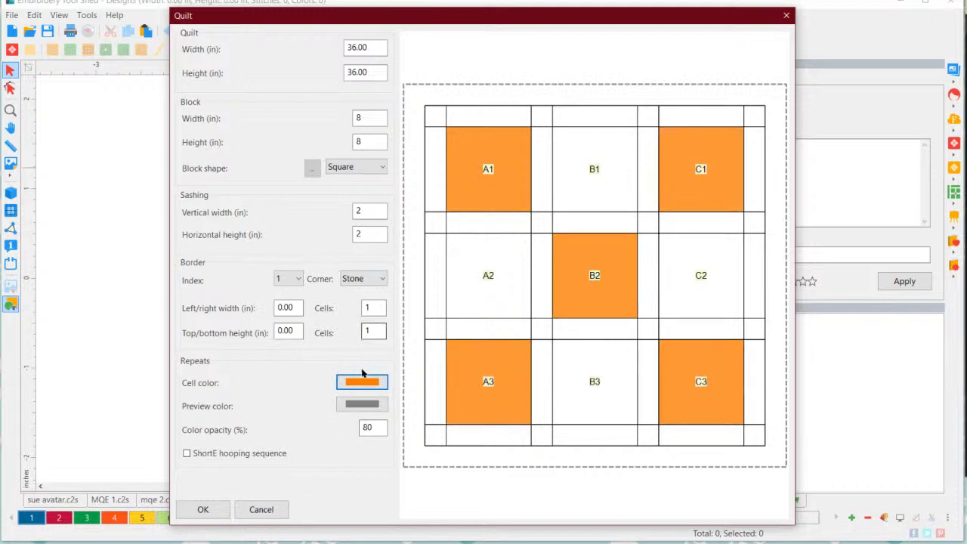
Set the cell color to purple and fill blocks A2, B1, C2 and B3 of the quilt
{"action": "left_click", "coordinate": [362, 382]}
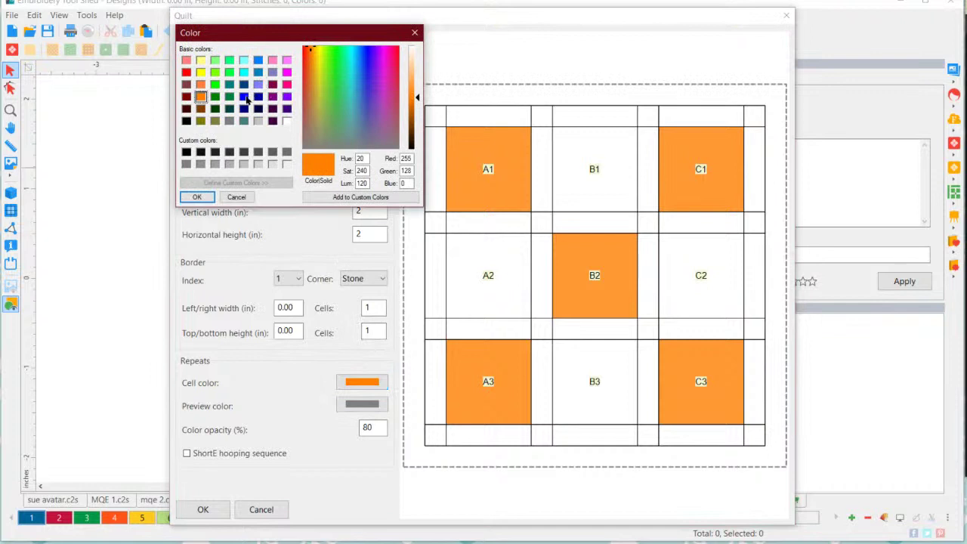
{"action": "left_click", "coordinate": [288, 97]}
{"action": "left_click", "coordinate": [203, 195]}
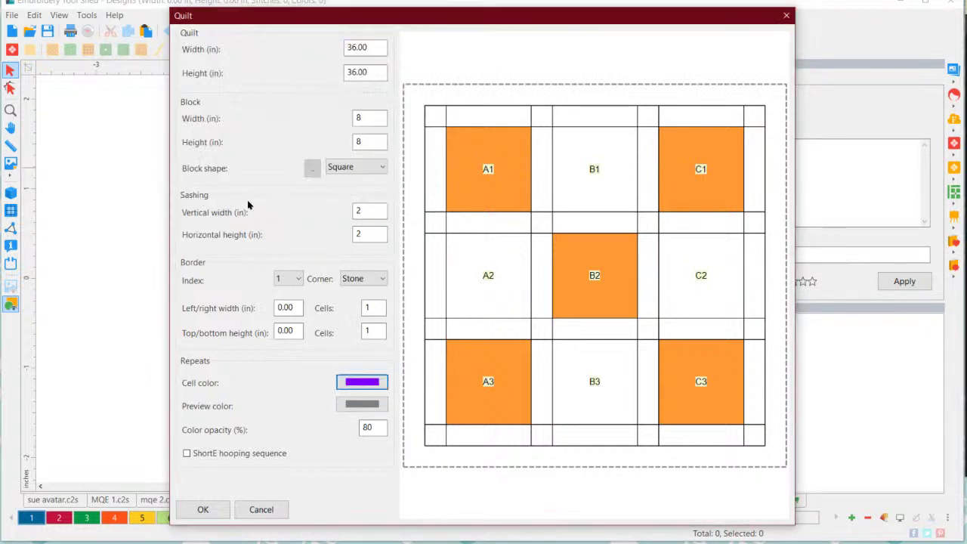
{"action": "left_click", "coordinate": [489, 278]}
{"action": "left_click", "coordinate": [610, 207]}
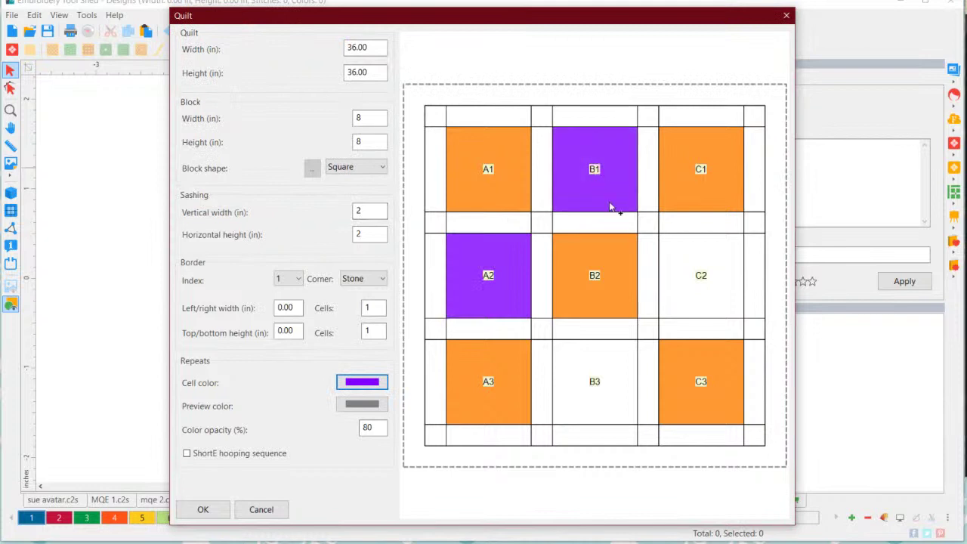
{"action": "left_click", "coordinate": [699, 296]}
{"action": "left_click", "coordinate": [600, 398]}
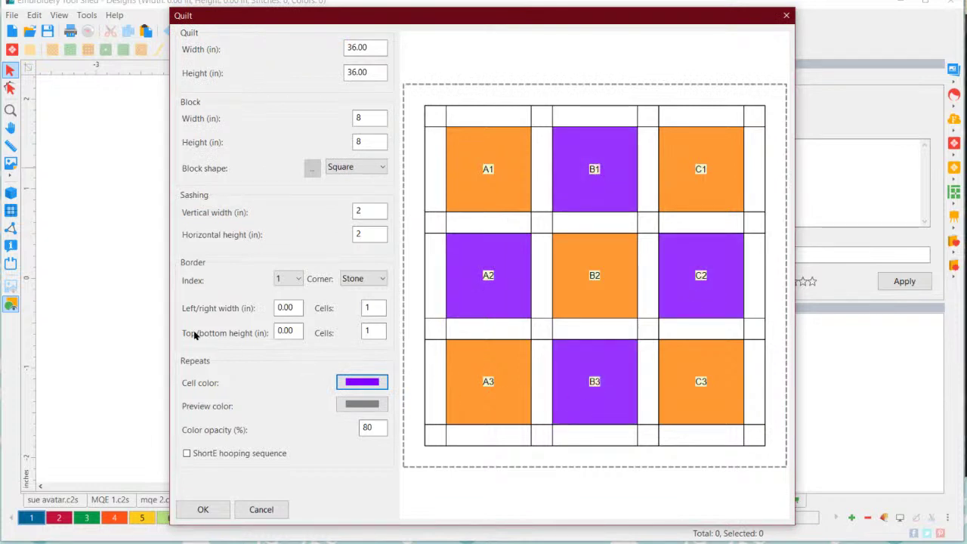
Set the cell color to light green and fill all twelve horizontal sashing strips above and below the blocks
{"action": "left_click", "coordinate": [362, 382]}
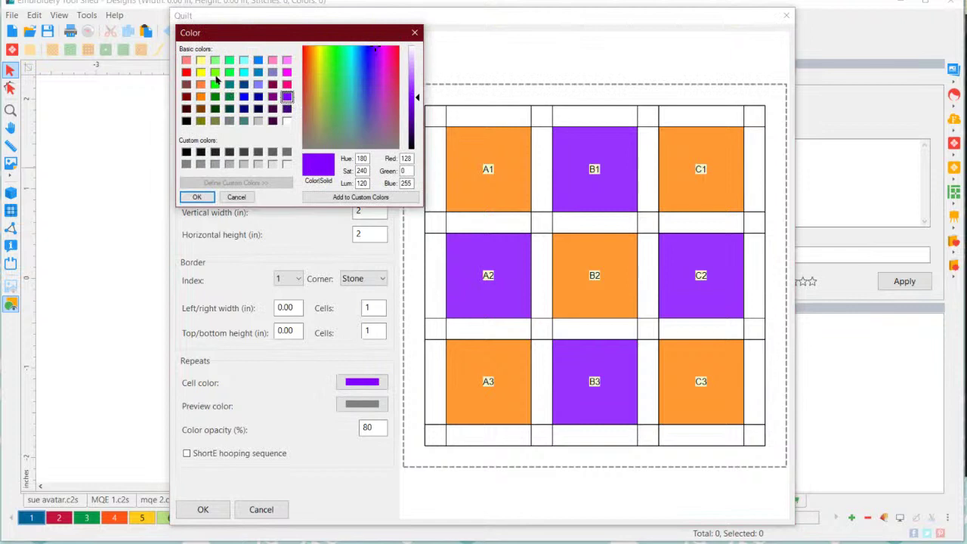
{"action": "left_click", "coordinate": [214, 61]}
{"action": "left_click", "coordinate": [192, 196]}
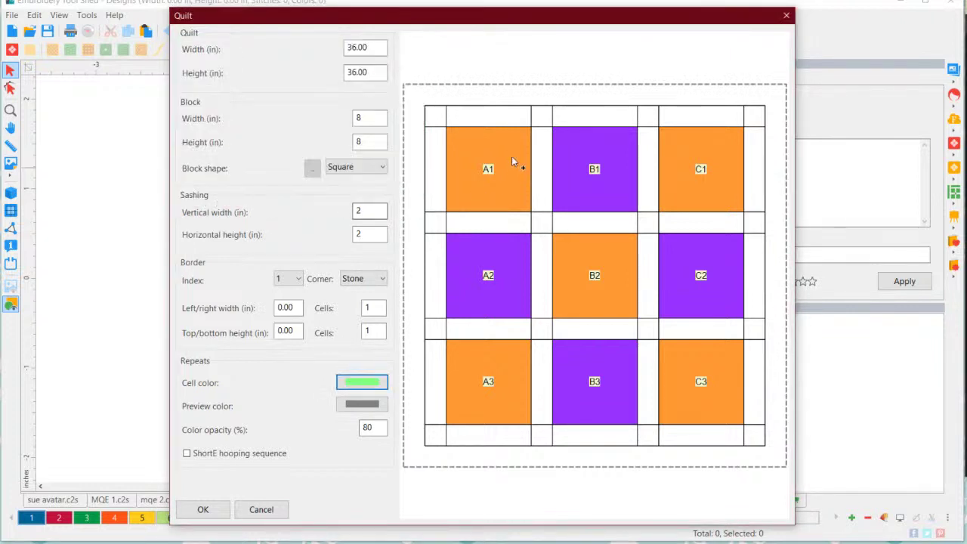
{"action": "left_click", "coordinate": [495, 119]}
{"action": "left_click", "coordinate": [597, 119]}
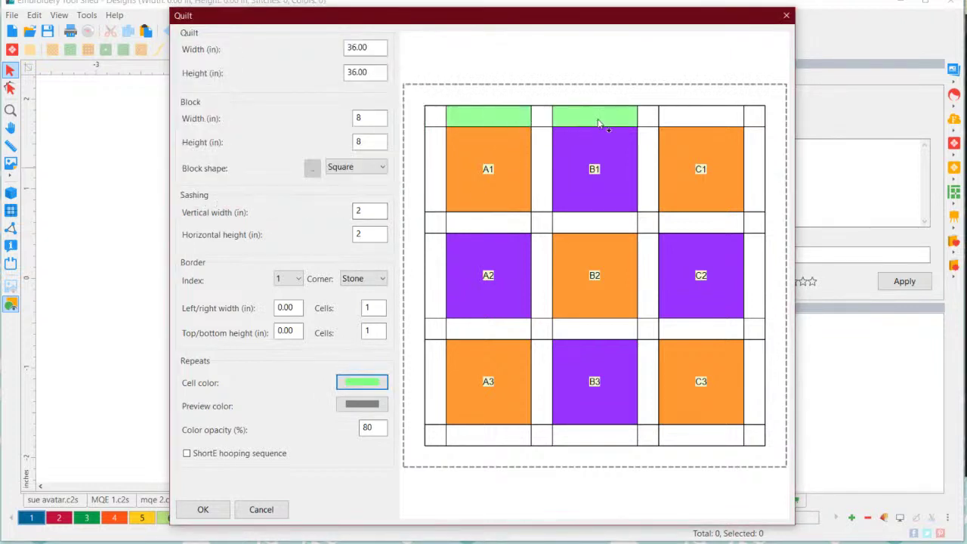
{"action": "left_click", "coordinate": [702, 123]}
{"action": "left_click", "coordinate": [496, 227]}
{"action": "left_click", "coordinate": [586, 227]}
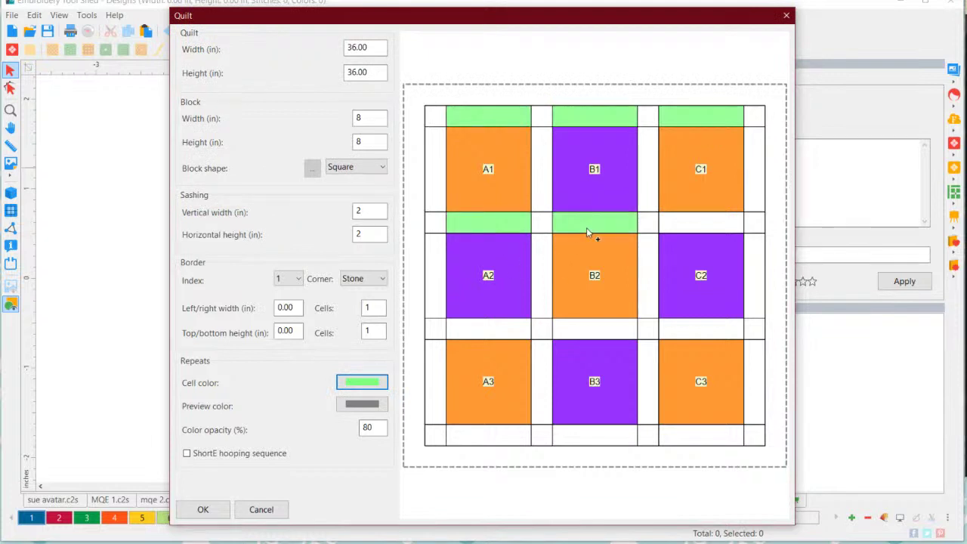
{"action": "left_click", "coordinate": [701, 227]}
{"action": "left_click", "coordinate": [497, 332]}
{"action": "left_click", "coordinate": [586, 334]}
{"action": "left_click", "coordinate": [668, 332]}
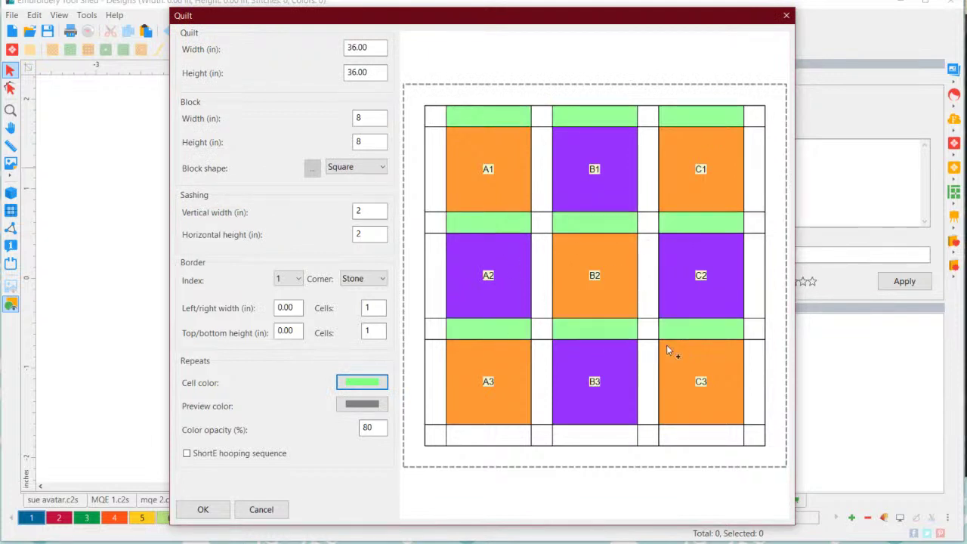
{"action": "left_click", "coordinate": [492, 442]}
{"action": "left_click", "coordinate": [606, 439]}
{"action": "left_click", "coordinate": [704, 440]}
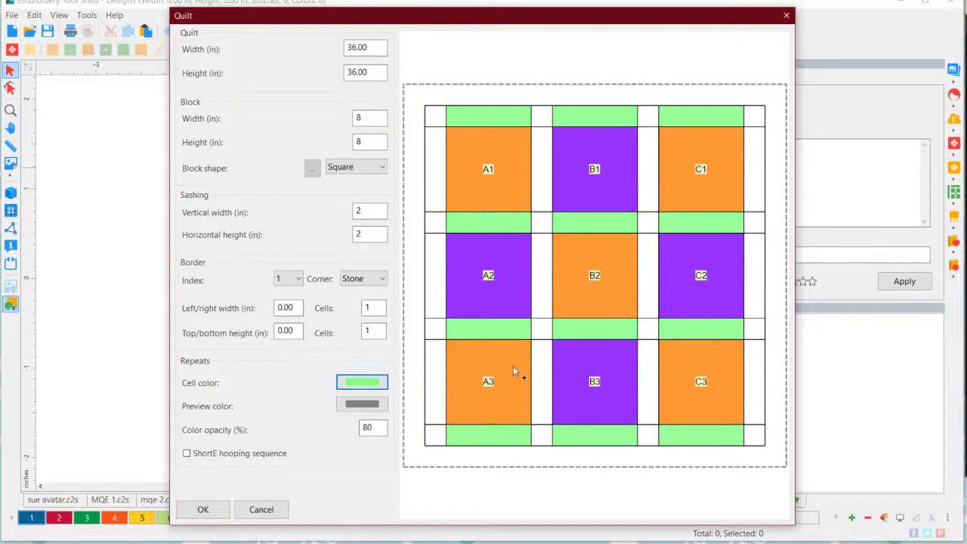
Set the cell color to black and fill all twelve vertical sashing strips beside the blocks
{"action": "left_click", "coordinate": [362, 382]}
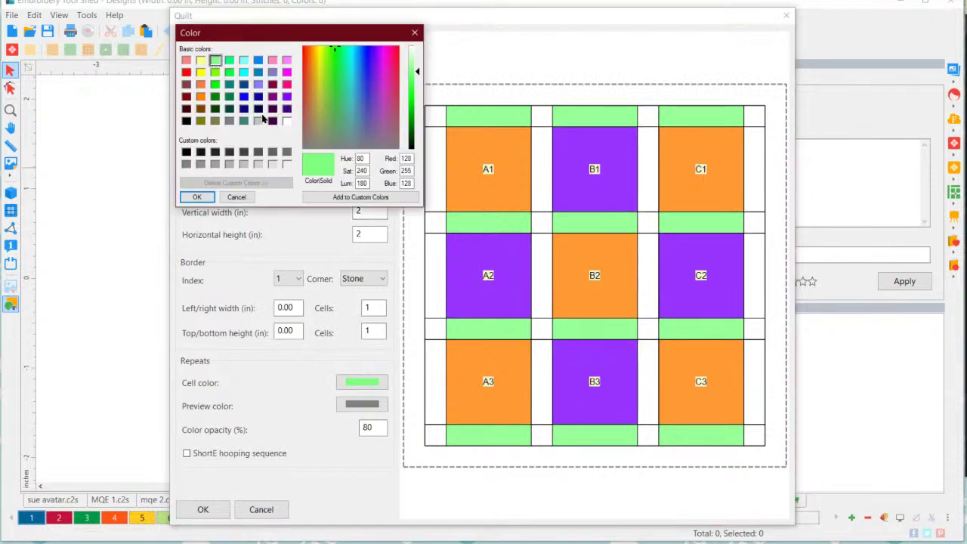
{"action": "left_click", "coordinate": [186, 121]}
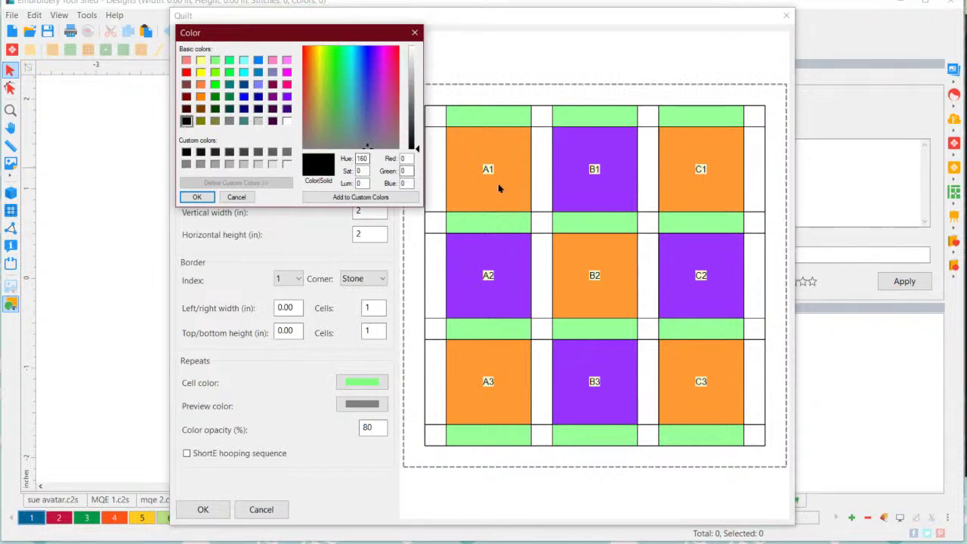
{"action": "left_click", "coordinate": [196, 197]}
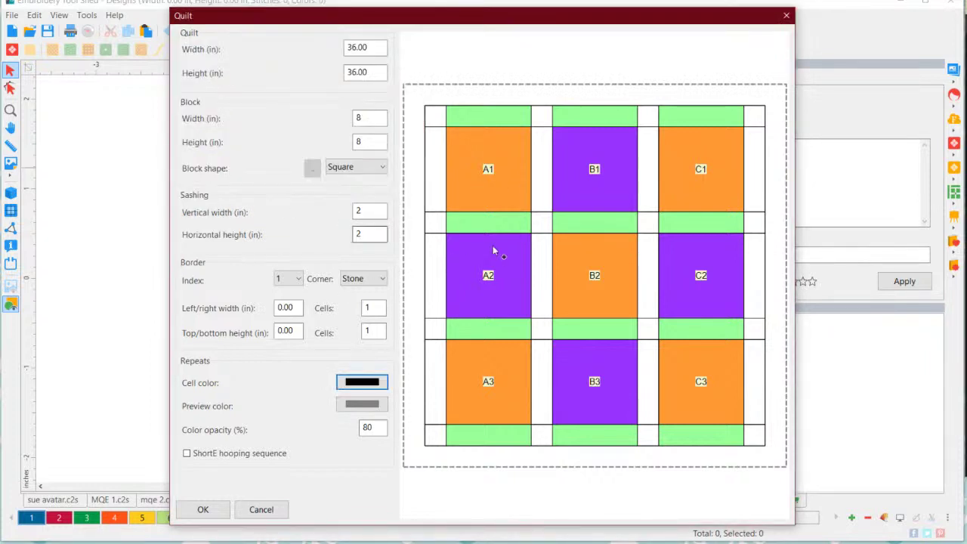
{"action": "left_click", "coordinate": [435, 183]}
{"action": "left_click", "coordinate": [544, 185]}
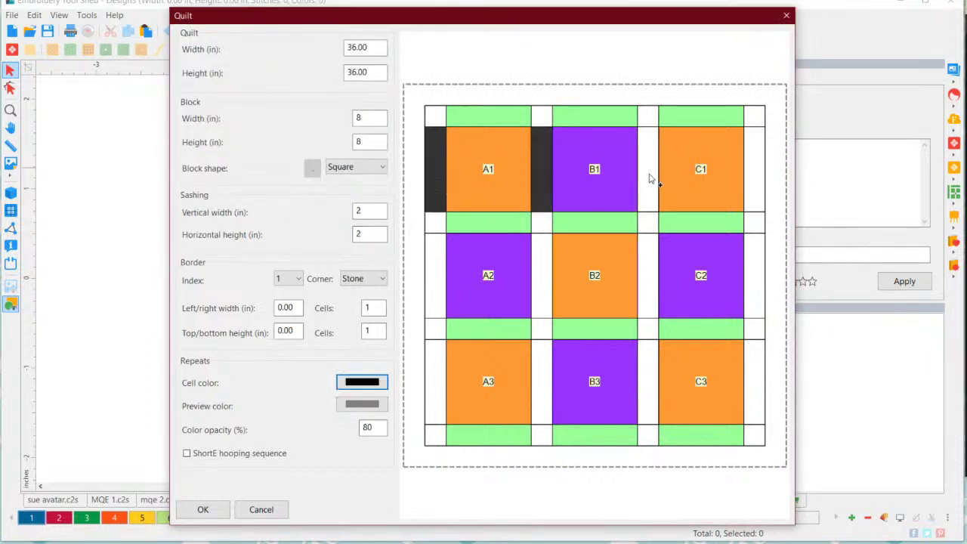
{"action": "left_click", "coordinate": [648, 181]}
{"action": "left_click", "coordinate": [749, 181]}
{"action": "left_click", "coordinate": [438, 278]}
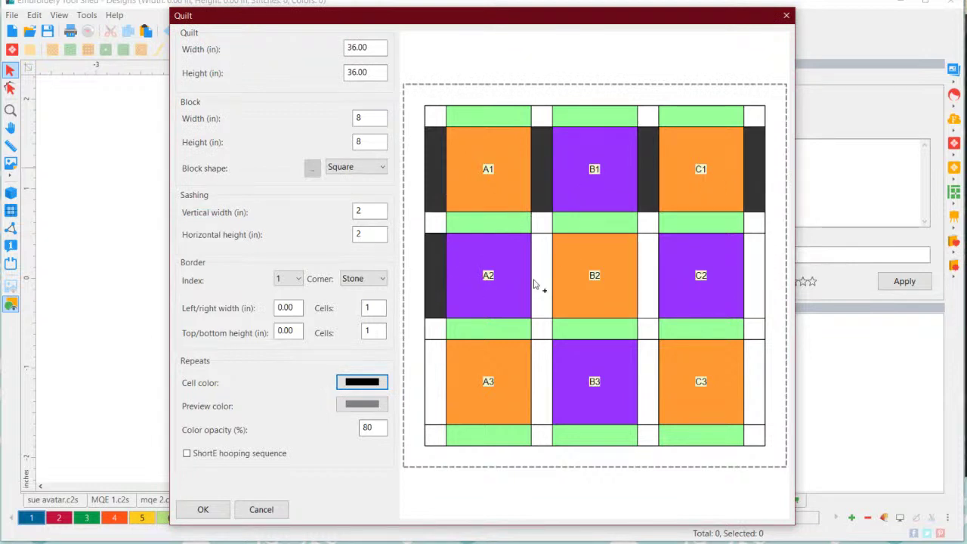
{"action": "left_click", "coordinate": [539, 280]}
{"action": "left_click", "coordinate": [647, 281]}
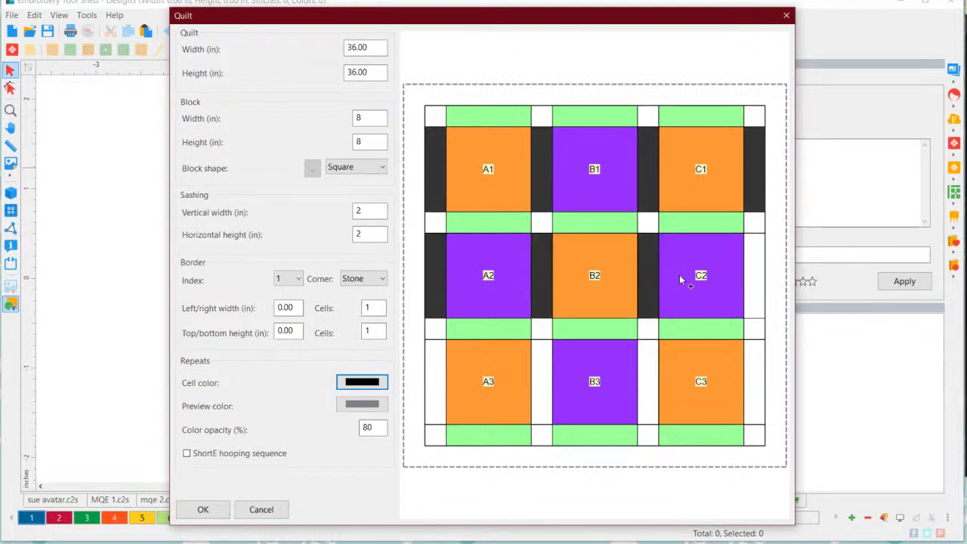
{"action": "left_click", "coordinate": [756, 276]}
{"action": "left_click", "coordinate": [435, 395]}
{"action": "left_click", "coordinate": [550, 392]}
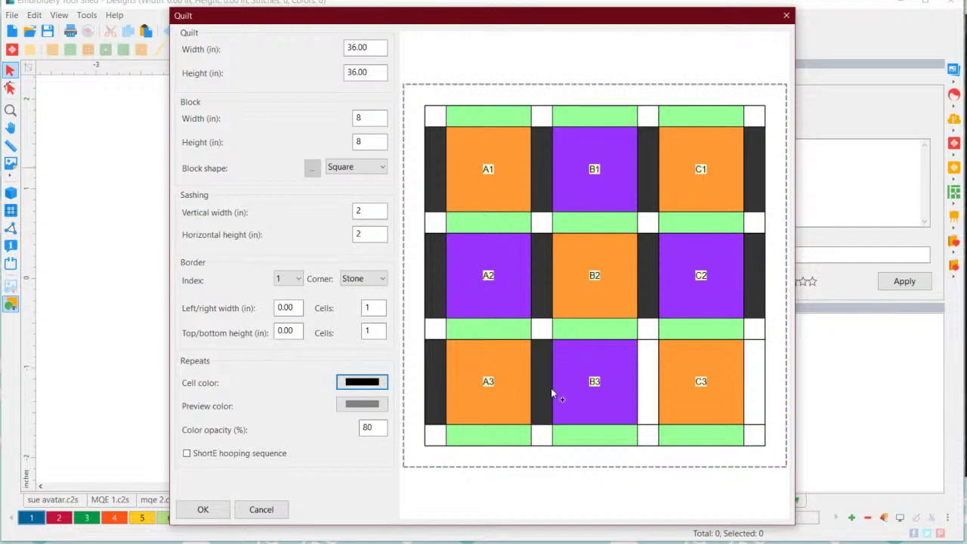
{"action": "left_click", "coordinate": [651, 389]}
{"action": "left_click", "coordinate": [754, 389]}
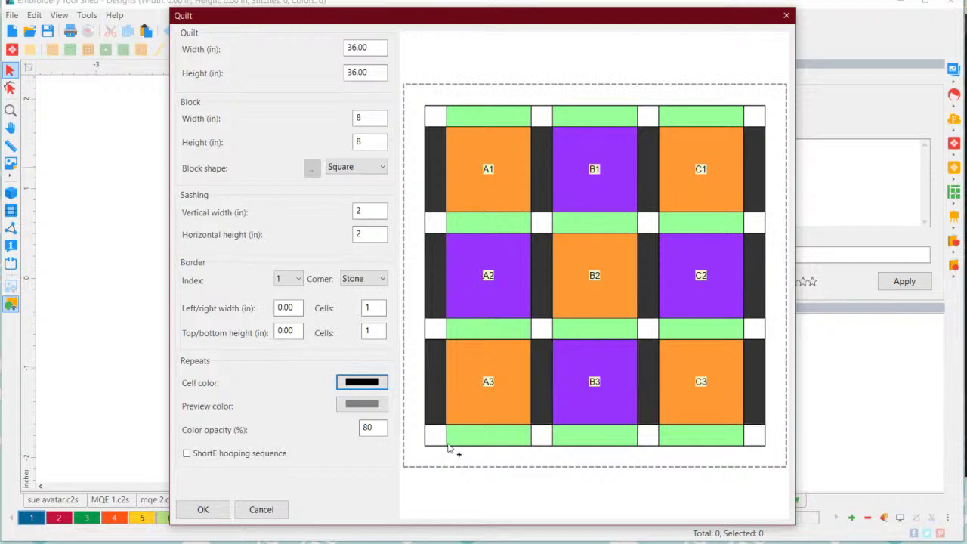
Set the cell color to red and fill the sixteen small cornerstone squares where the sashing strips cross
{"action": "left_click", "coordinate": [361, 381]}
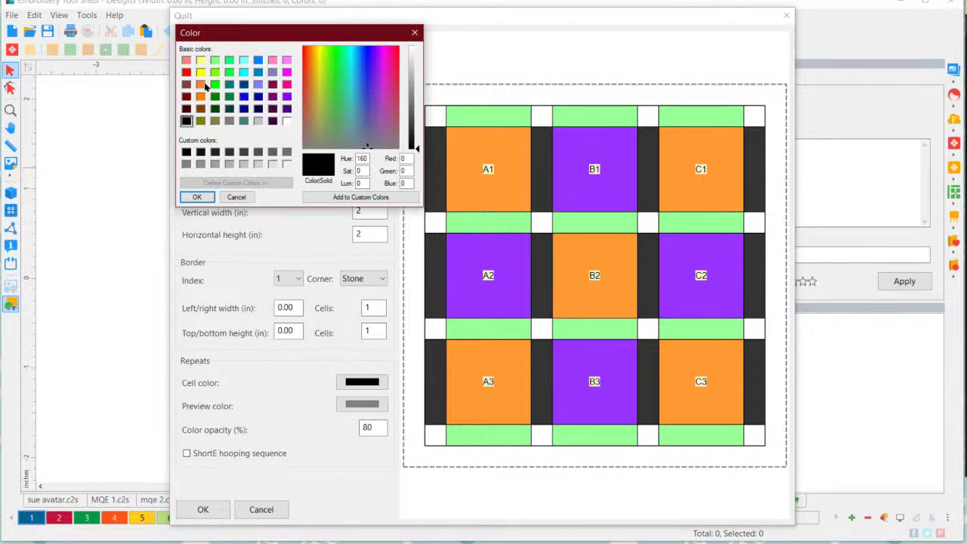
{"action": "left_click", "coordinate": [186, 73]}
{"action": "left_click", "coordinate": [195, 196]}
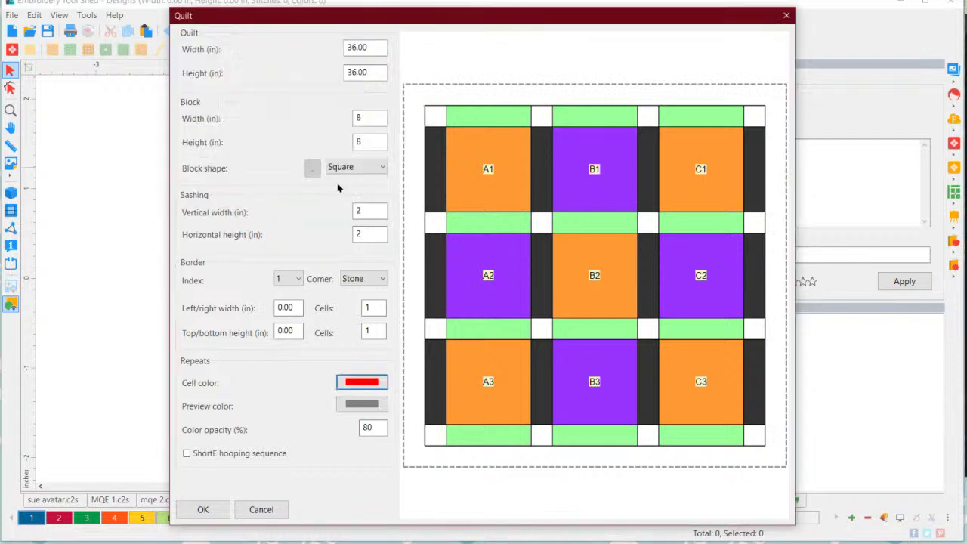
{"action": "left_click", "coordinate": [434, 119]}
{"action": "left_click", "coordinate": [430, 224]}
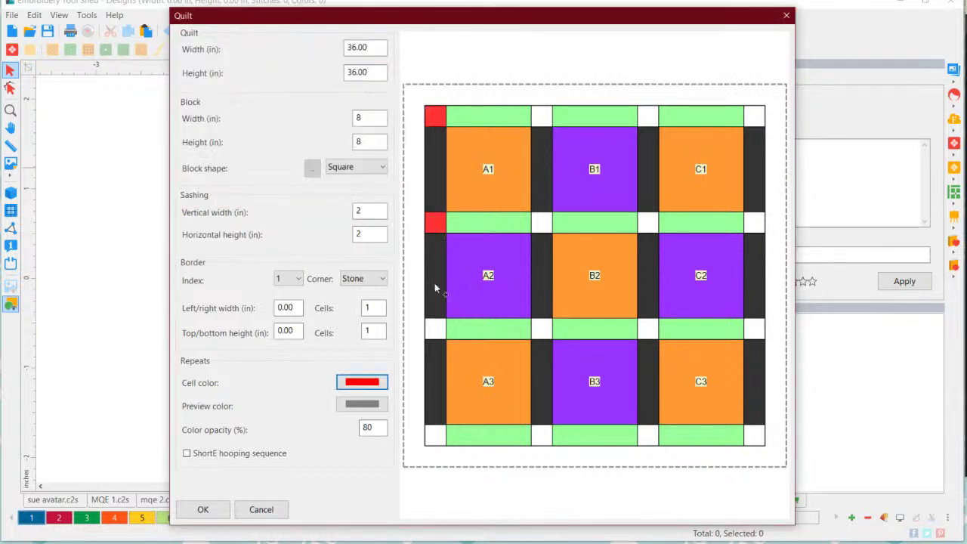
{"action": "left_click", "coordinate": [436, 336]}
{"action": "left_click", "coordinate": [435, 436]}
{"action": "left_click", "coordinate": [478, 441]}
{"action": "left_click", "coordinate": [542, 438]}
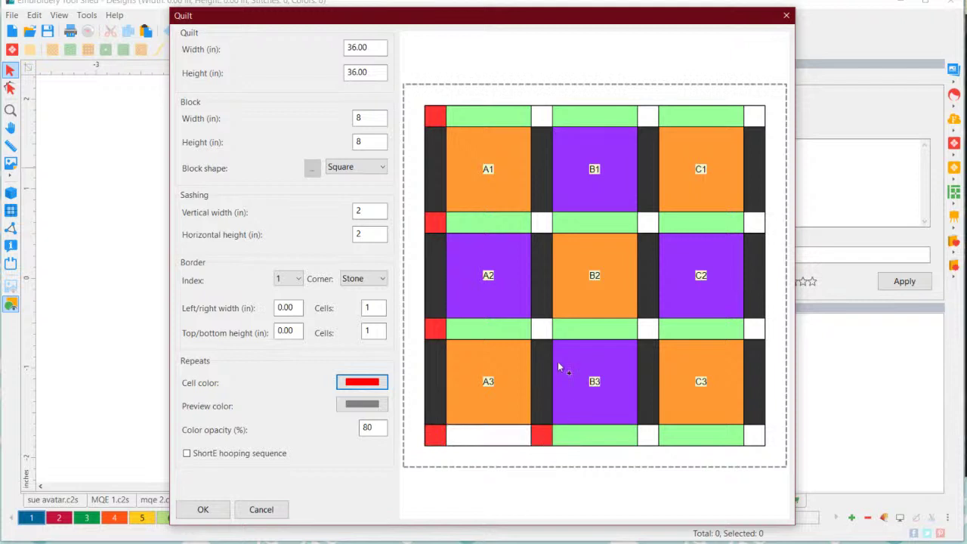
{"action": "left_click", "coordinate": [547, 331]}
{"action": "left_click", "coordinate": [540, 227]}
{"action": "left_click", "coordinate": [541, 134]}
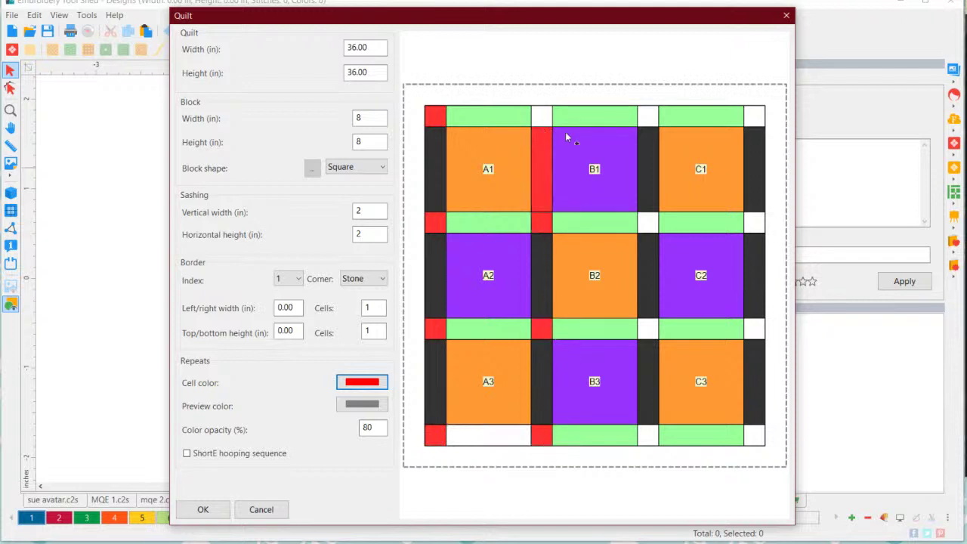
{"action": "left_click", "coordinate": [541, 120]}
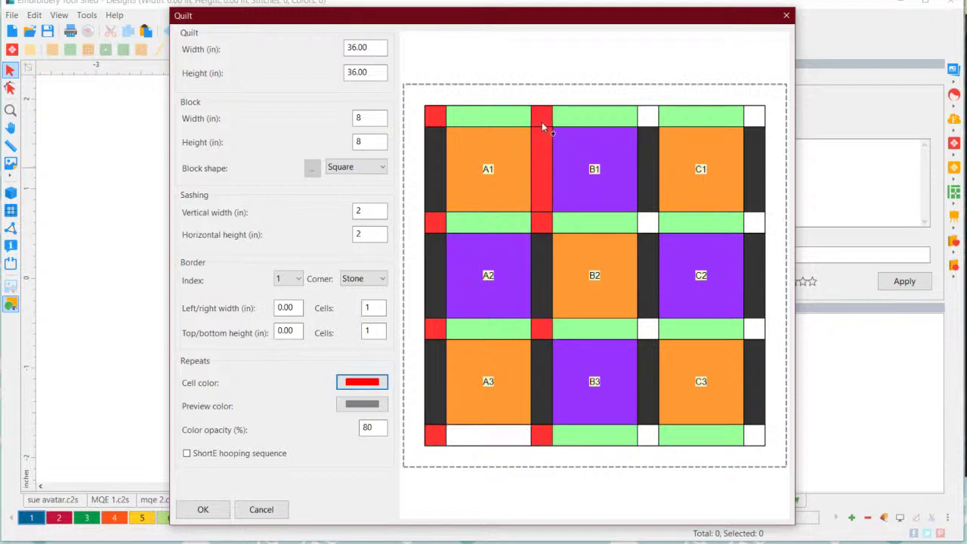
{"action": "left_click", "coordinate": [648, 120]}
{"action": "left_click", "coordinate": [646, 227]}
{"action": "left_click", "coordinate": [647, 333]}
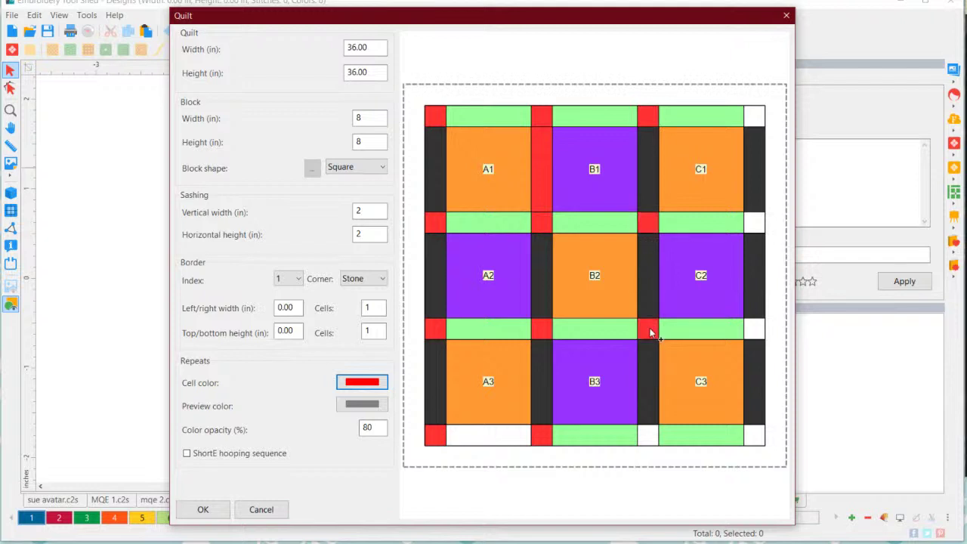
{"action": "left_click", "coordinate": [651, 440]}
{"action": "left_click", "coordinate": [756, 440]}
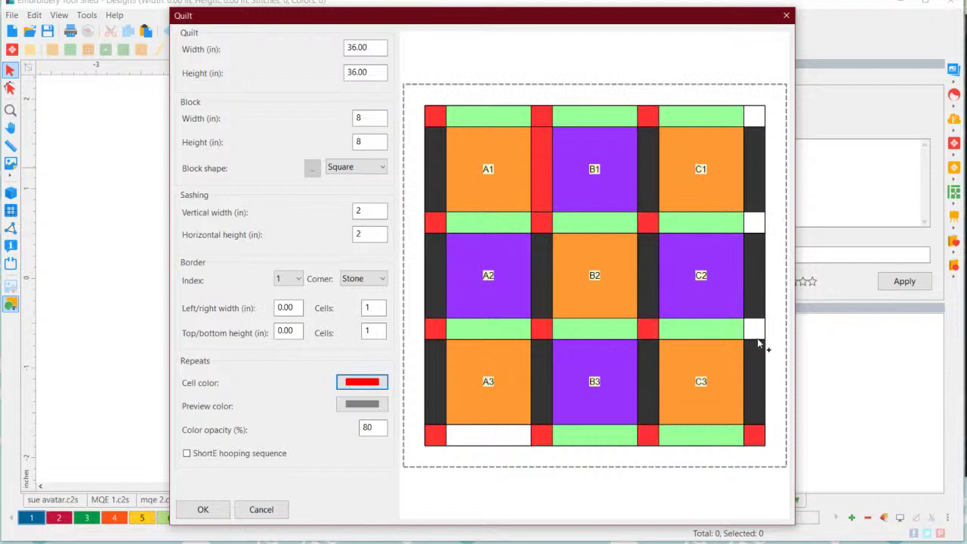
{"action": "left_click", "coordinate": [755, 334]}
{"action": "left_click", "coordinate": [755, 226]}
{"action": "left_click", "coordinate": [755, 122]}
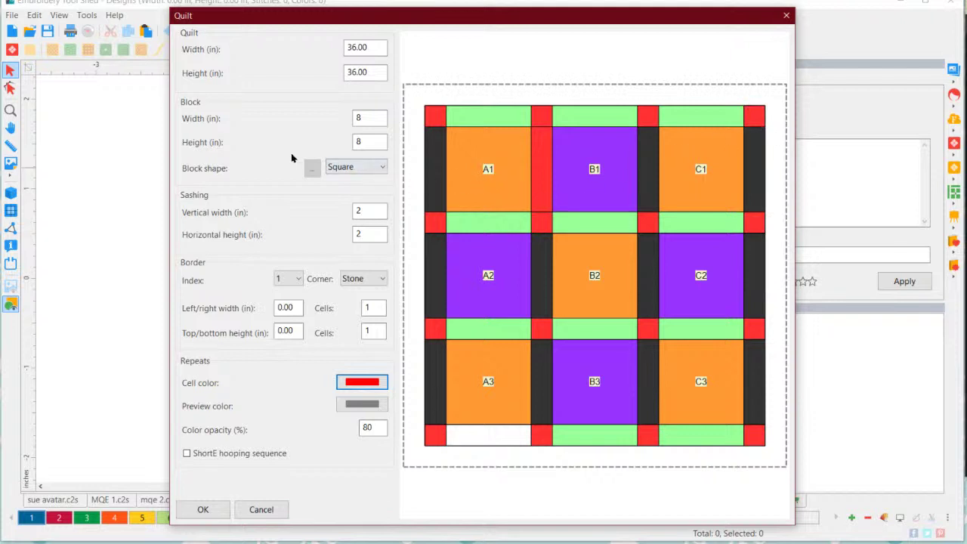
Recolor the vertical sashing strip between blocks A1 and B1 black and apply the quilt layout
{"action": "left_click", "coordinate": [362, 381]}
{"action": "left_click", "coordinate": [185, 121]}
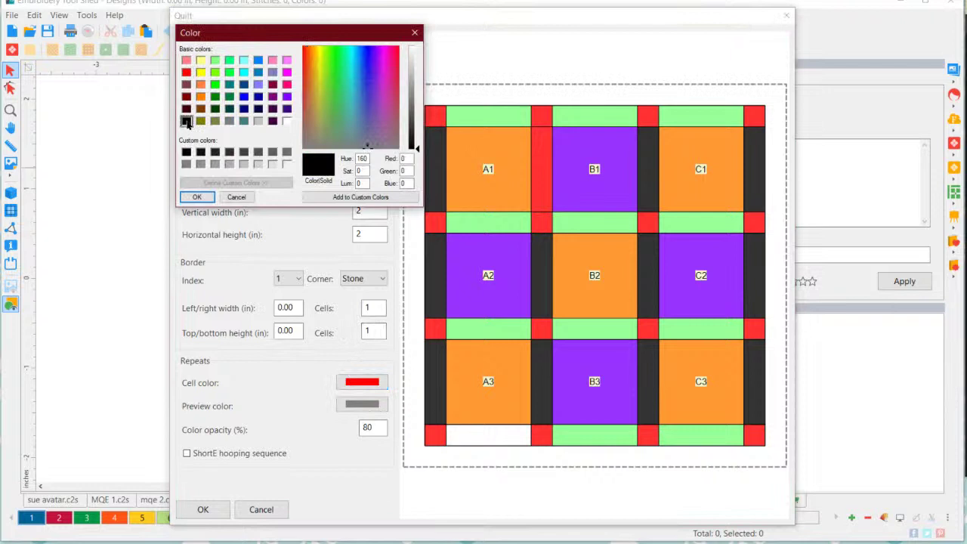
{"action": "left_click", "coordinate": [197, 197]}
{"action": "left_click", "coordinate": [550, 167]}
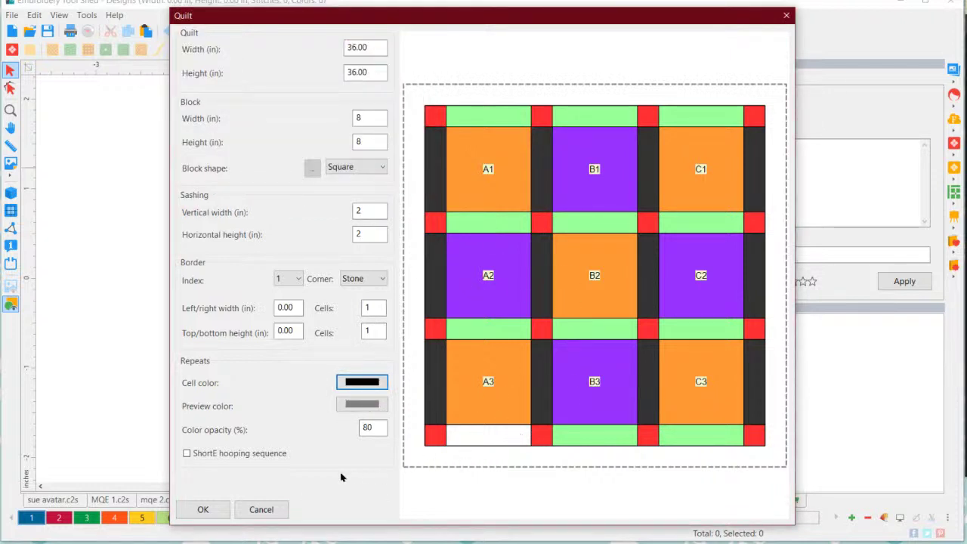
{"action": "left_click", "coordinate": [203, 511]}
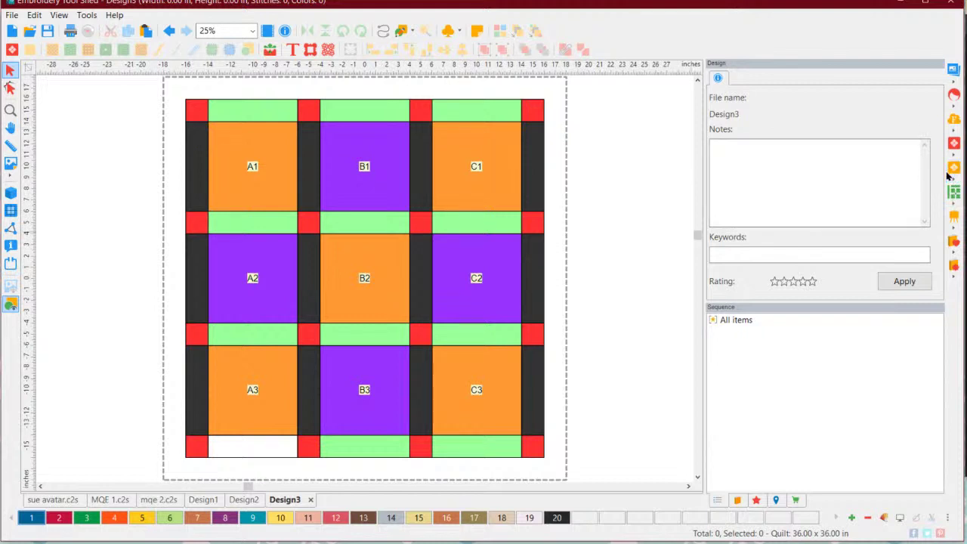
Make My Quilt Planner the default product in the list of purchases
{"action": "left_click", "coordinate": [794, 500]}
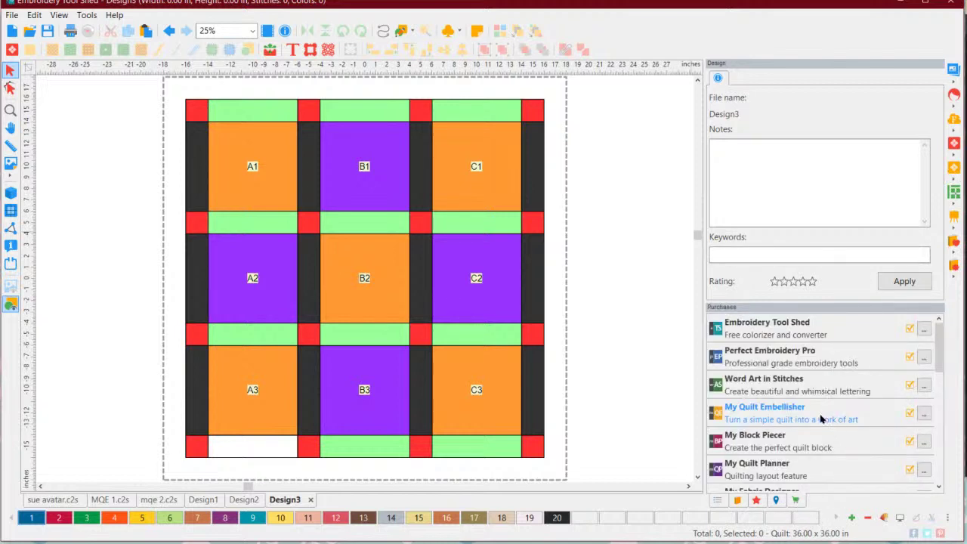
{"action": "scroll", "coordinate": [821, 419], "scroll_direction": "down", "scroll_amount": 1}
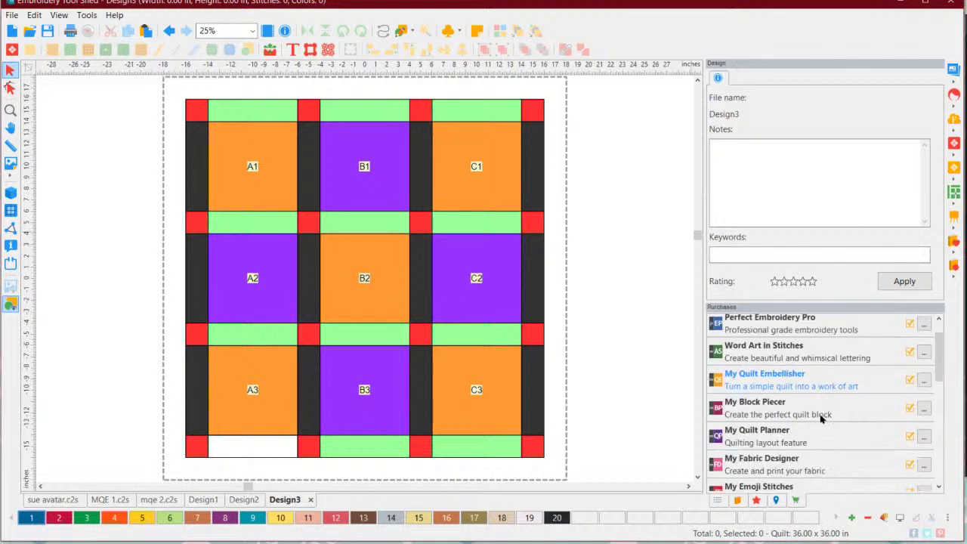
{"action": "left_click", "coordinate": [923, 436]}
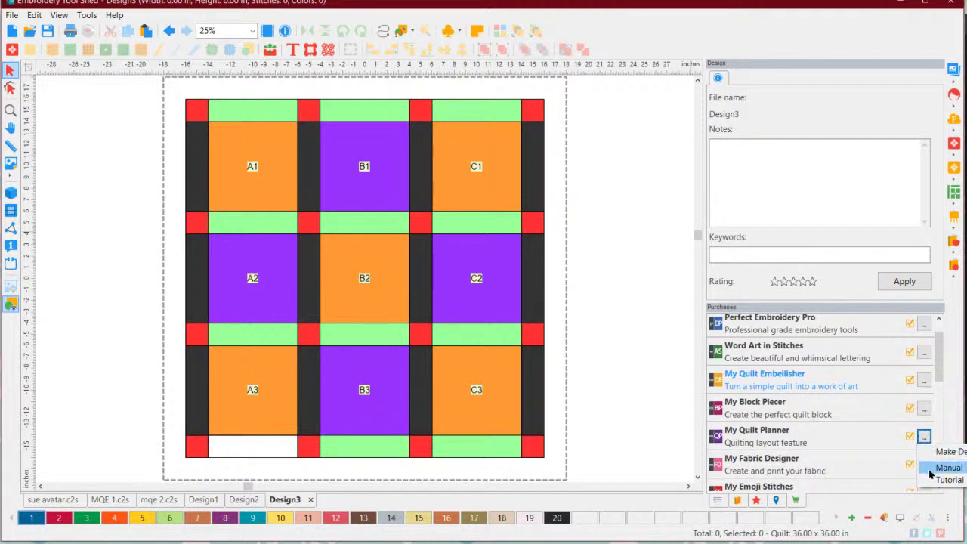
{"action": "left_click", "coordinate": [946, 451]}
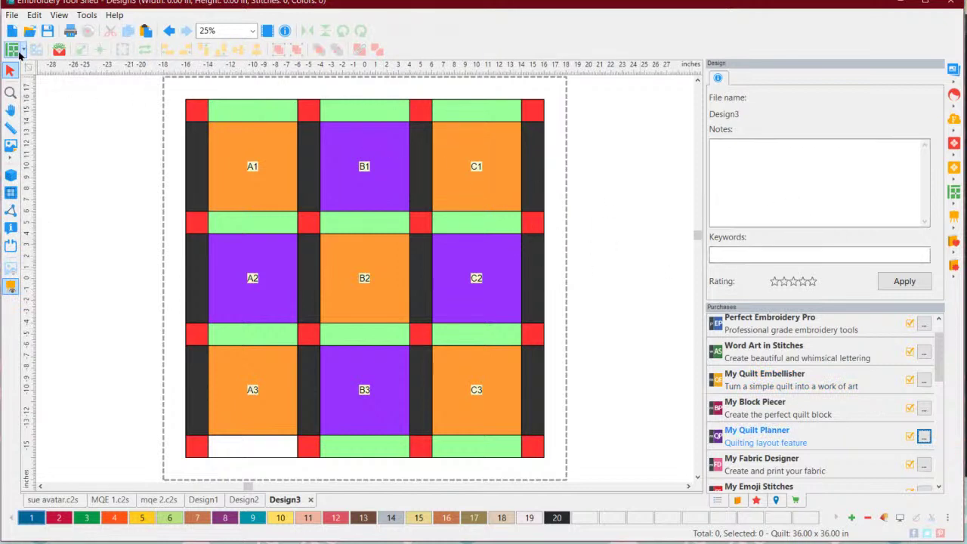
Look through the Rectangles, Singles and Square quilt design categories, and insert the Grid3_Sq design from Grids into block B2
{"action": "left_click", "coordinate": [58, 50]}
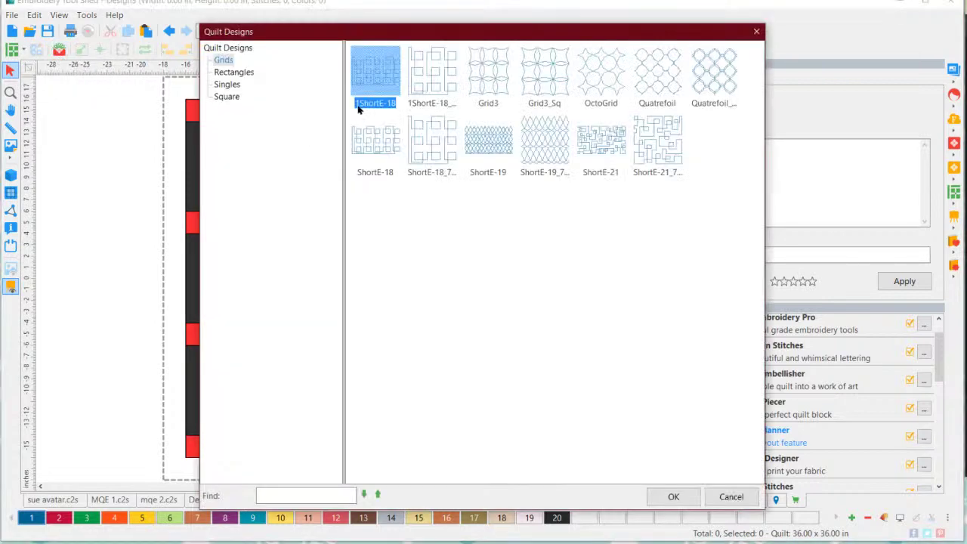
{"action": "left_click_drag", "start_coordinate": [381, 36], "coordinate": [777, 24]}
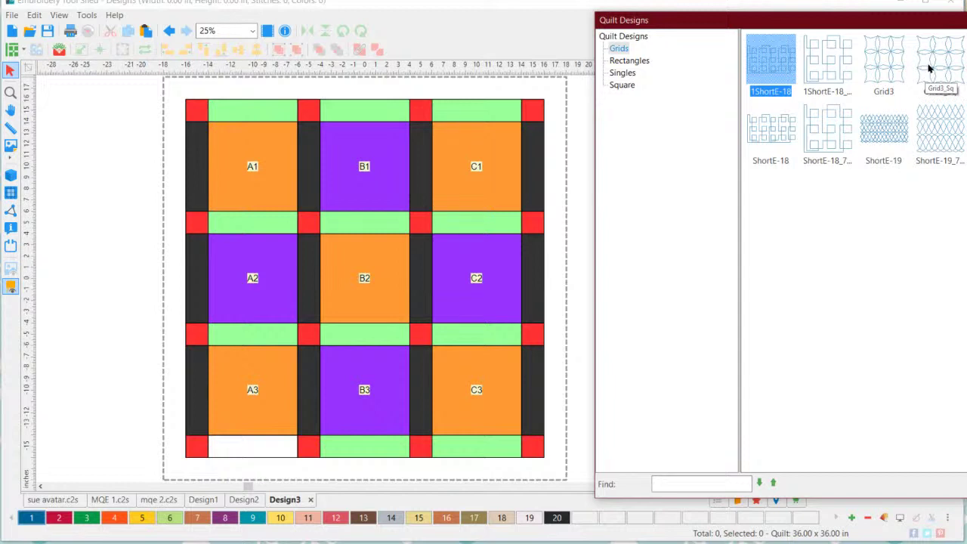
{"action": "left_click", "coordinate": [929, 68]}
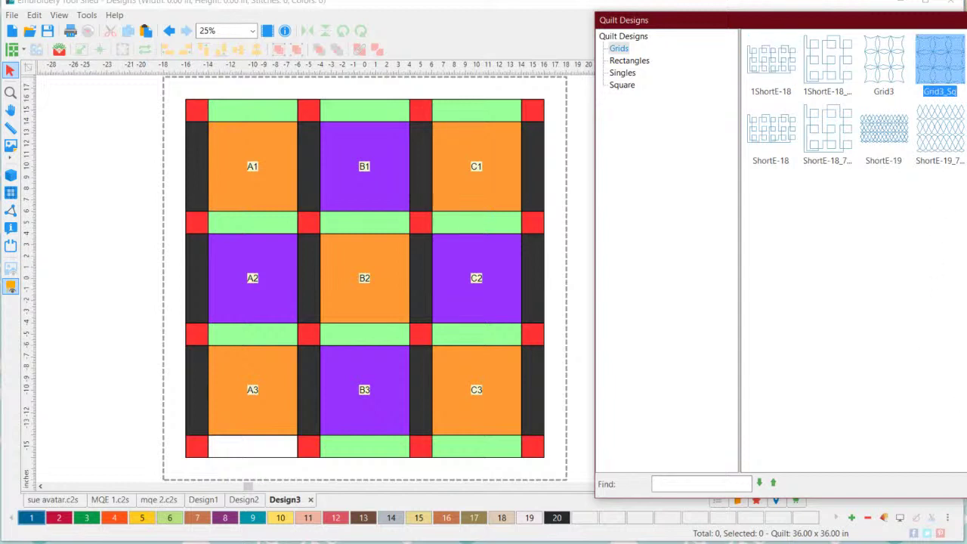
{"action": "left_click", "coordinate": [634, 62]}
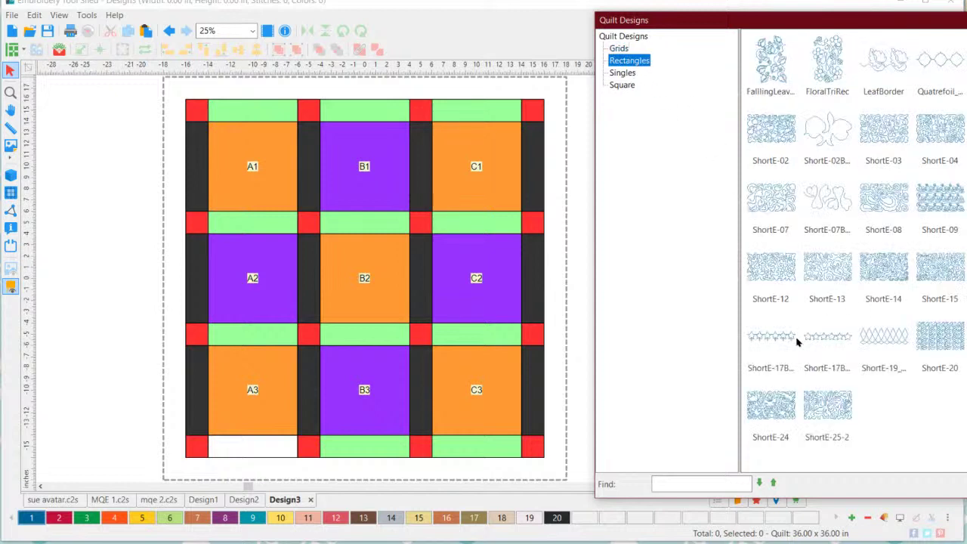
{"action": "left_click", "coordinate": [622, 73]}
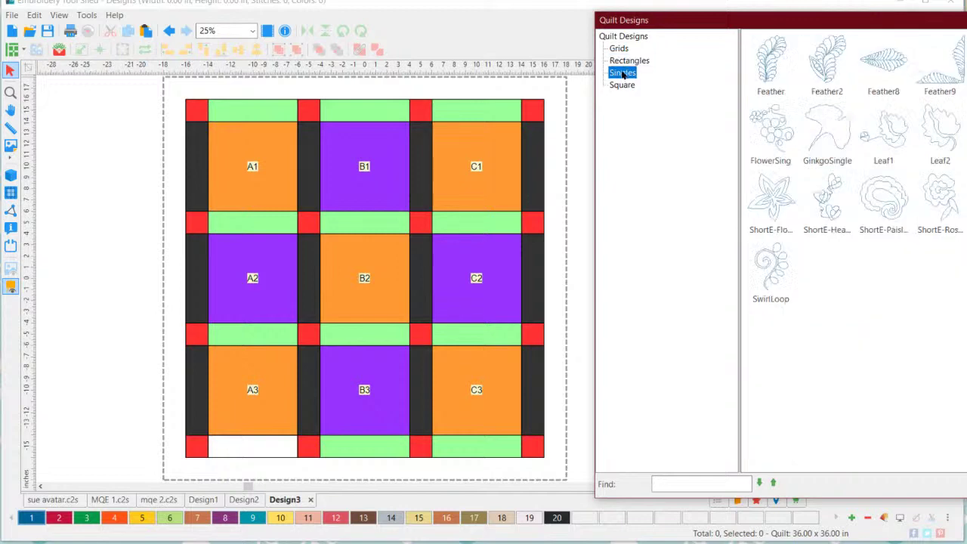
{"action": "left_click", "coordinate": [620, 85]}
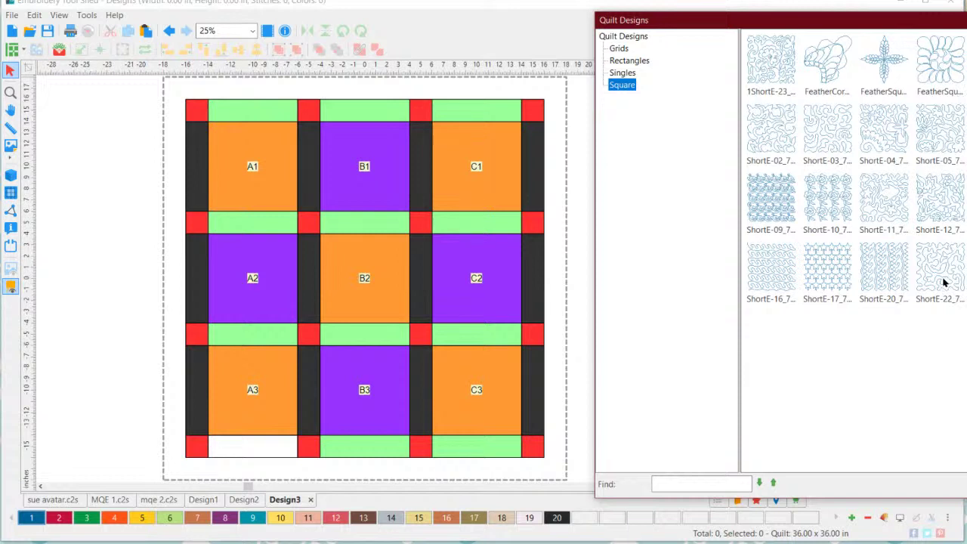
{"action": "left_click", "coordinate": [623, 50]}
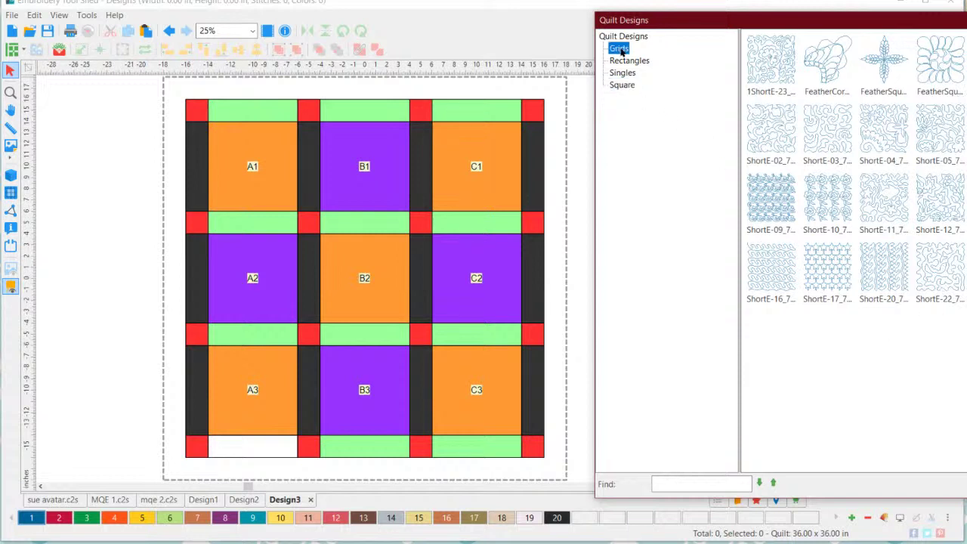
{"action": "left_click", "coordinate": [940, 76]}
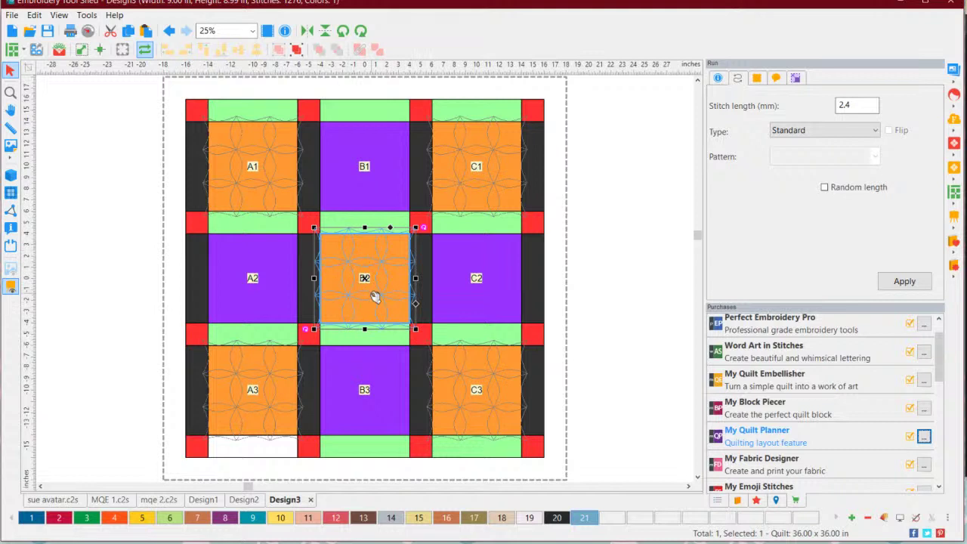
Shrink the Grid3_Sq design to about 7.5 in wide and center it inside block B2
{"action": "left_click_drag", "start_coordinate": [415, 329], "coordinate": [399, 312]}
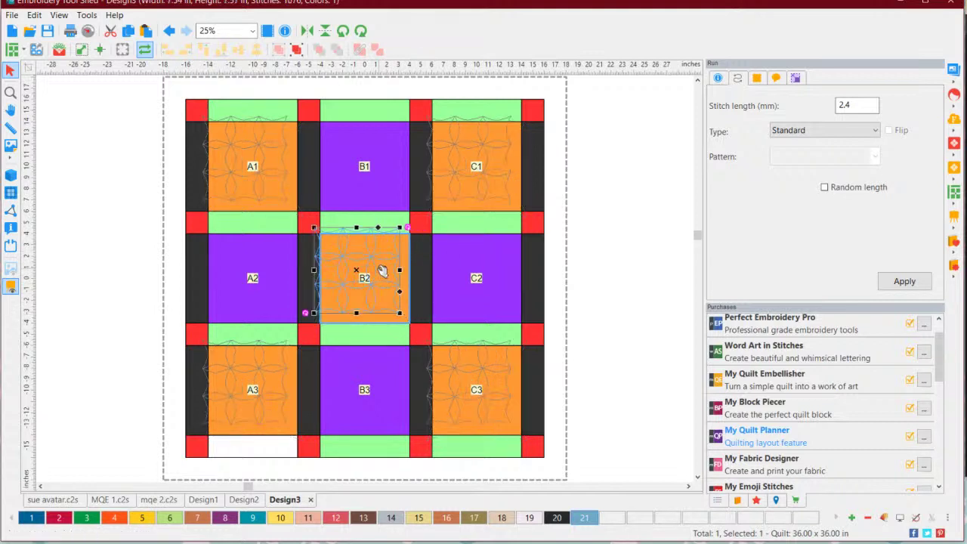
{"action": "left_click_drag", "start_coordinate": [370, 265], "coordinate": [376, 269]}
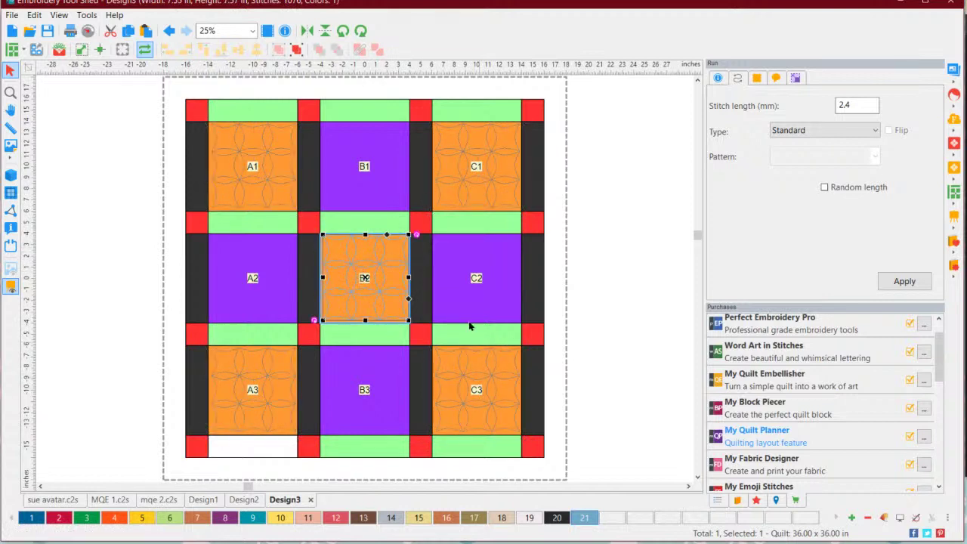
{"action": "left_click", "coordinate": [599, 264]}
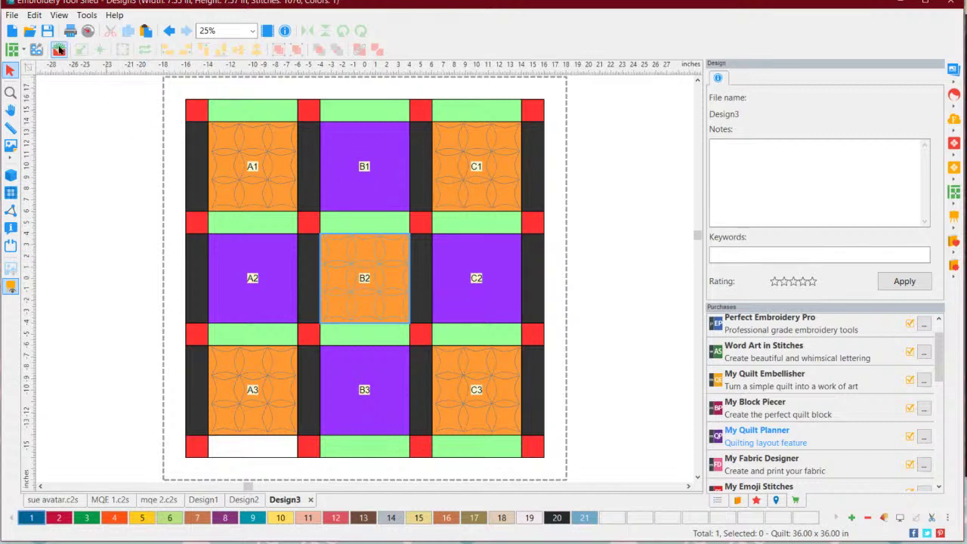
Insert the square ShortE-21 design from the Grids category and center it in purple block C2
{"action": "left_click", "coordinate": [59, 50]}
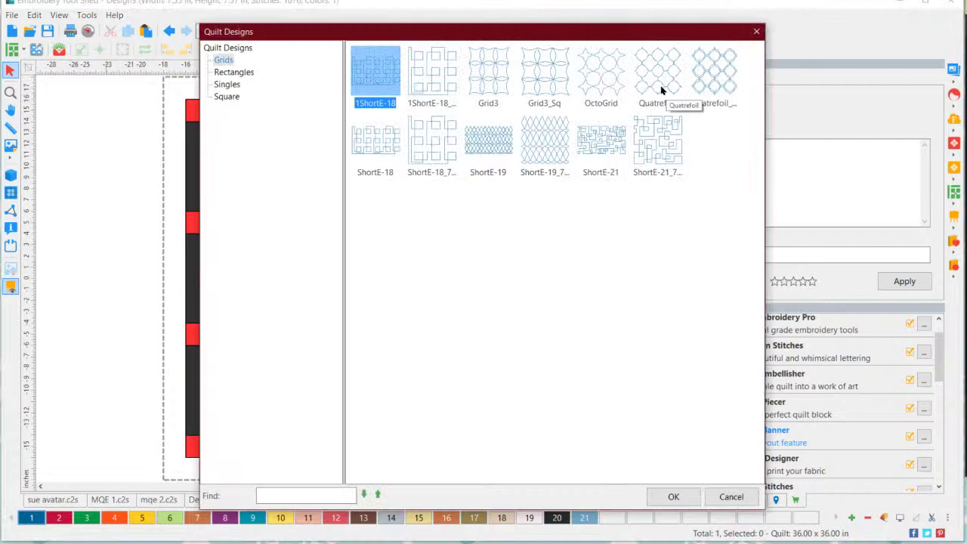
{"action": "left_click", "coordinate": [710, 83]}
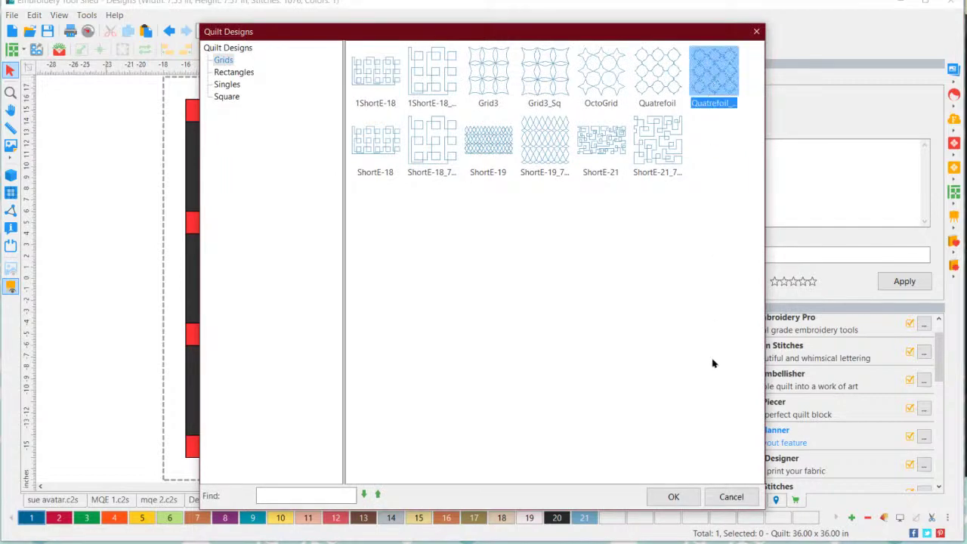
{"action": "left_click", "coordinate": [675, 153]}
{"action": "left_click", "coordinate": [666, 495]}
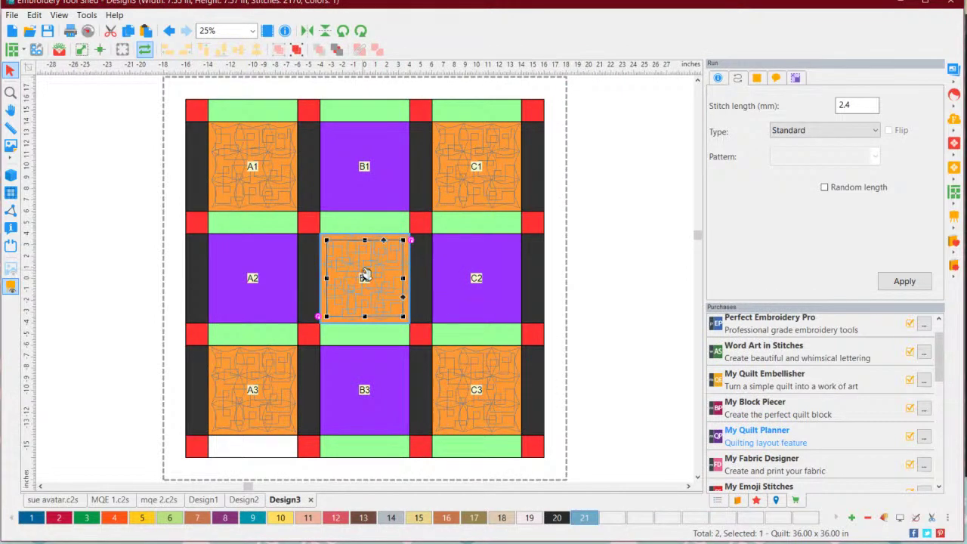
{"action": "left_click_drag", "start_coordinate": [367, 264], "coordinate": [477, 266]}
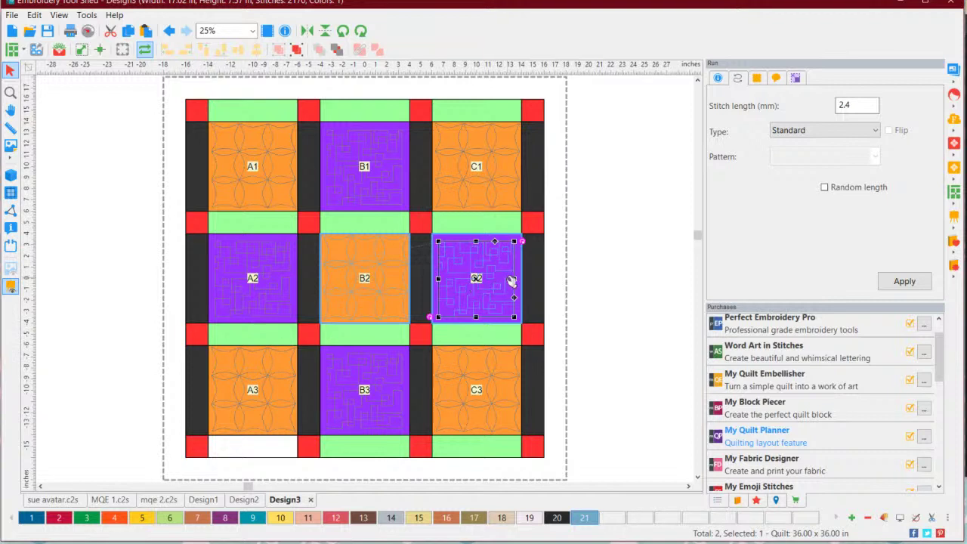
{"action": "left_click", "coordinate": [612, 285]}
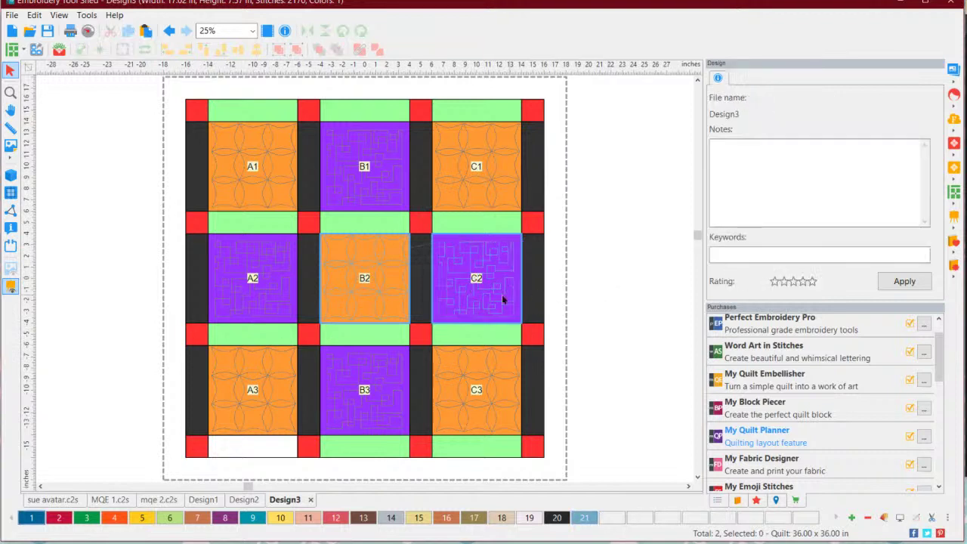
{"action": "left_click_drag", "start_coordinate": [483, 287], "coordinate": [482, 296]}
{"action": "left_click", "coordinate": [605, 286]}
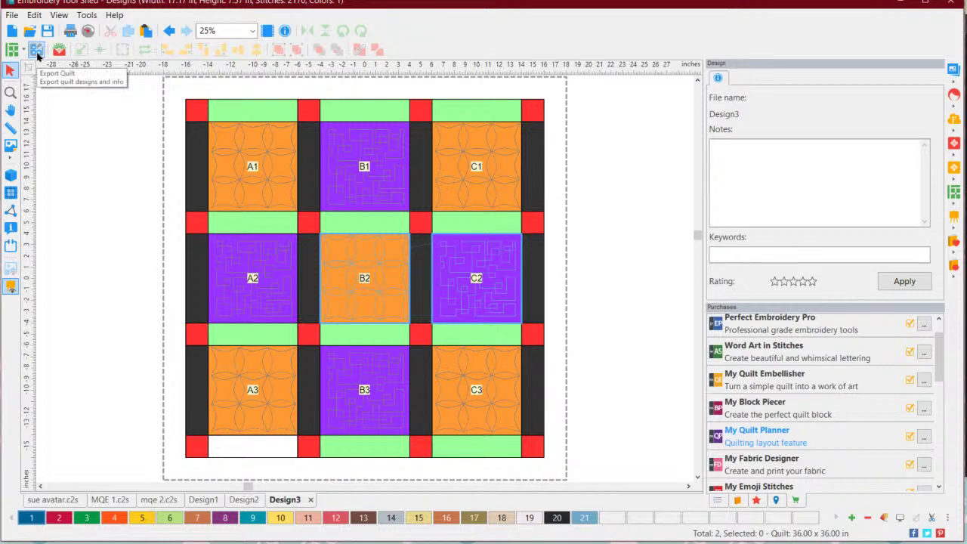
Insert the ShortE-19 design from the Rectangles category and place it on the green sashing strip above block B1
{"action": "left_click", "coordinate": [58, 50]}
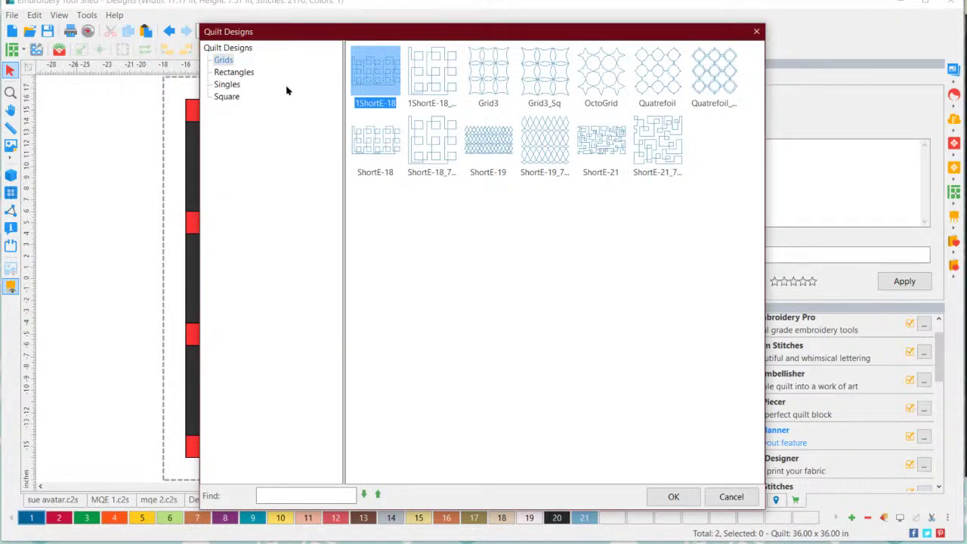
{"action": "left_click", "coordinate": [242, 75]}
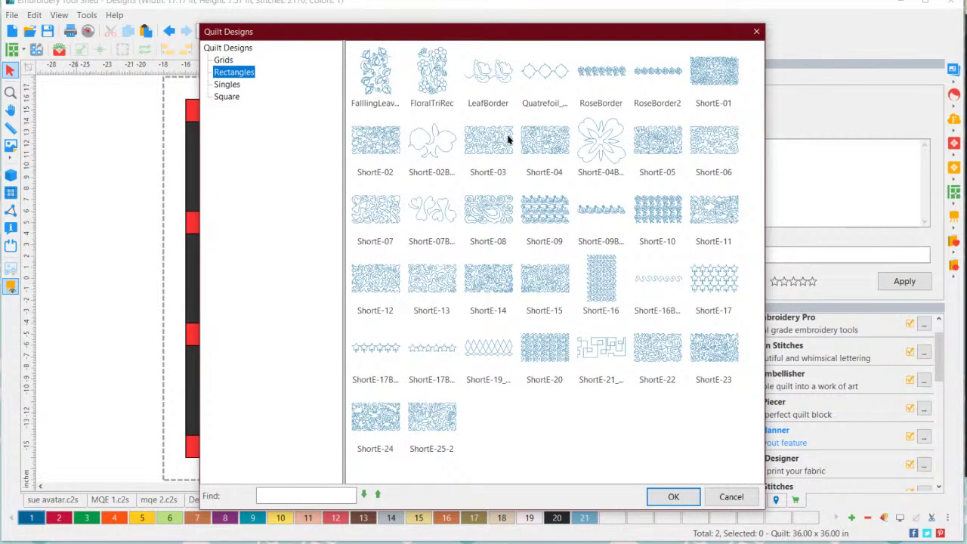
{"action": "left_click", "coordinate": [483, 341]}
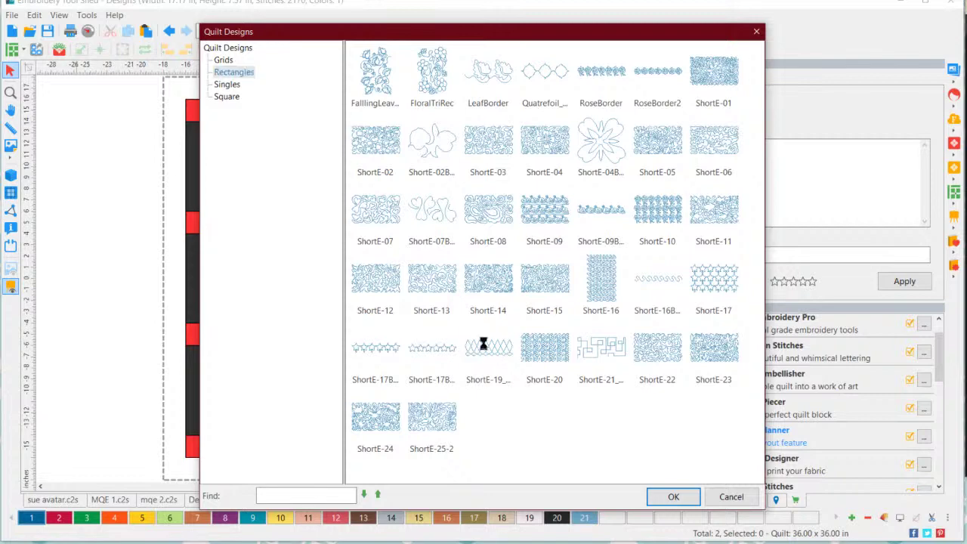
{"action": "left_click", "coordinate": [665, 500]}
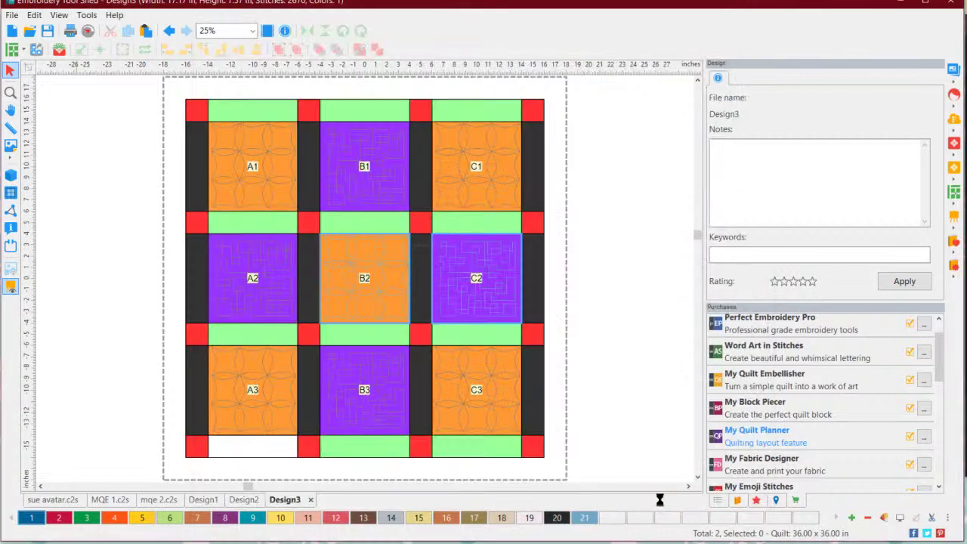
{"action": "left_click_drag", "start_coordinate": [383, 280], "coordinate": [382, 110]}
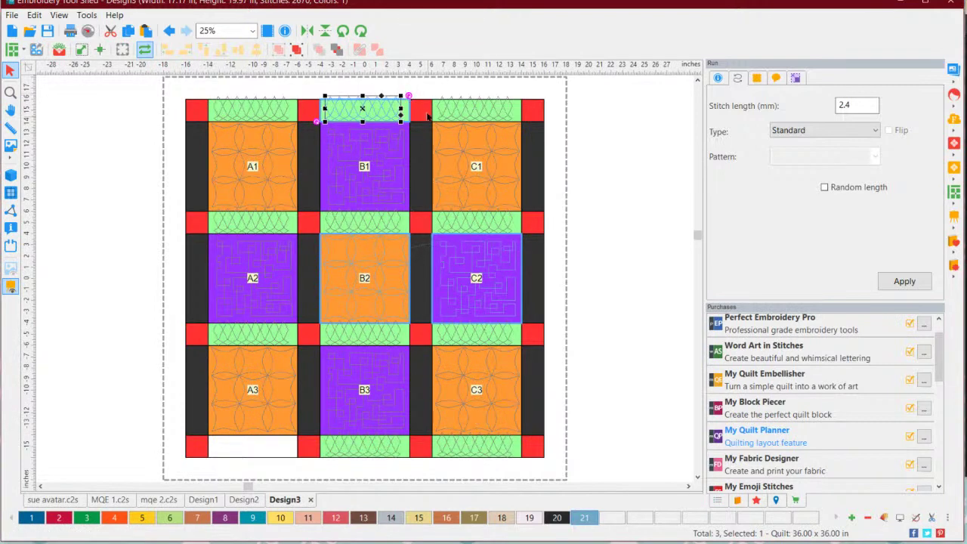
Resize the ShortE-19 design to fit the green sashing strip above block B1
{"action": "left_click_drag", "start_coordinate": [401, 96], "coordinate": [370, 114]}
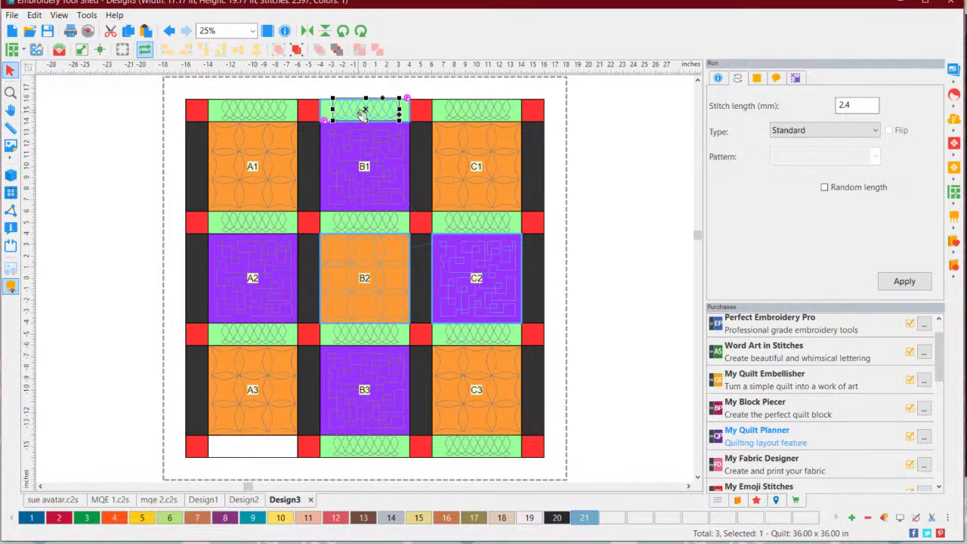
{"action": "left_click", "coordinate": [953, 207]}
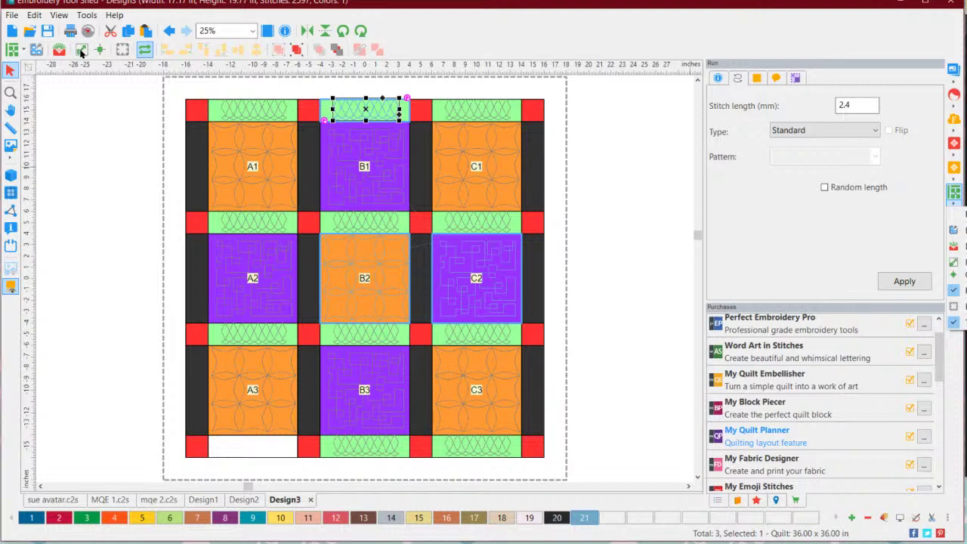
{"action": "left_click", "coordinate": [87, 134]}
{"action": "left_click", "coordinate": [368, 112]}
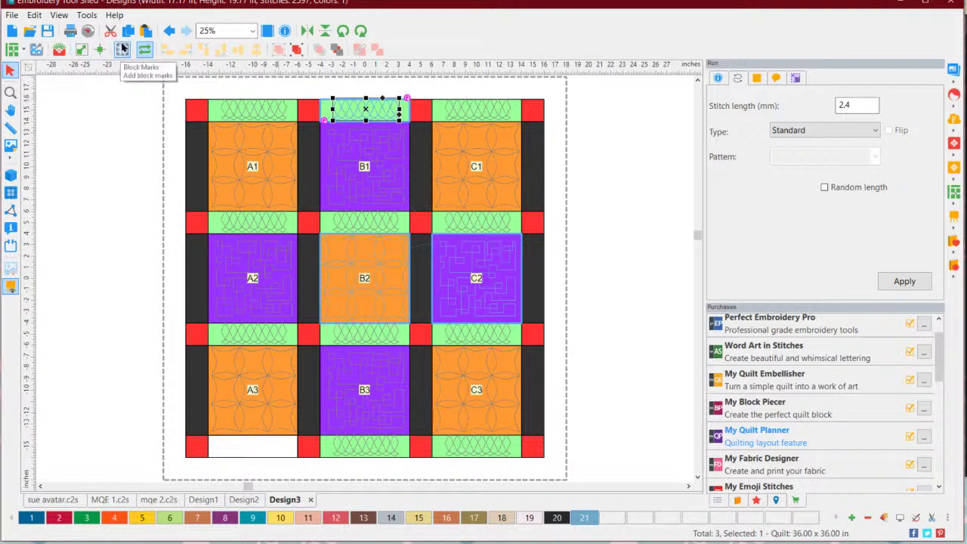
{"action": "left_click", "coordinate": [82, 50]}
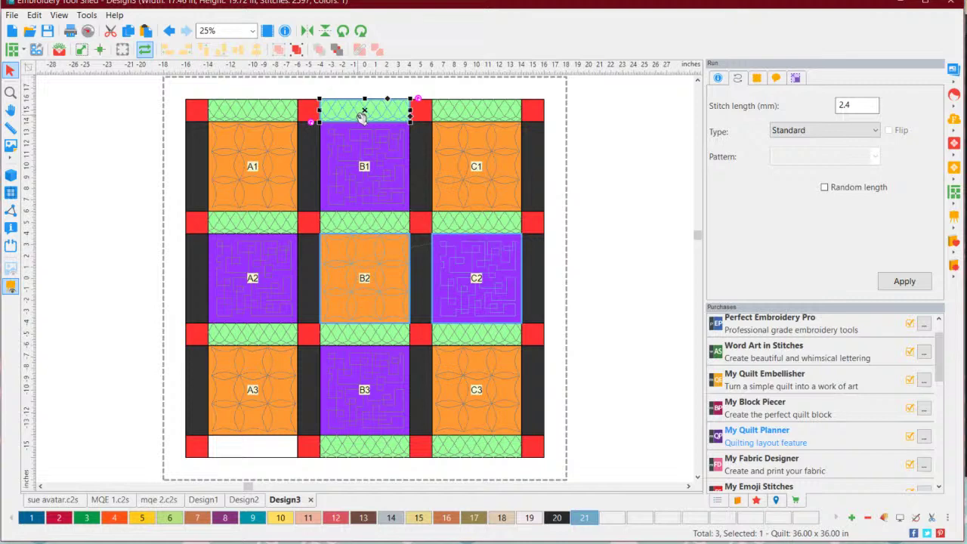
{"action": "left_click", "coordinate": [637, 214]}
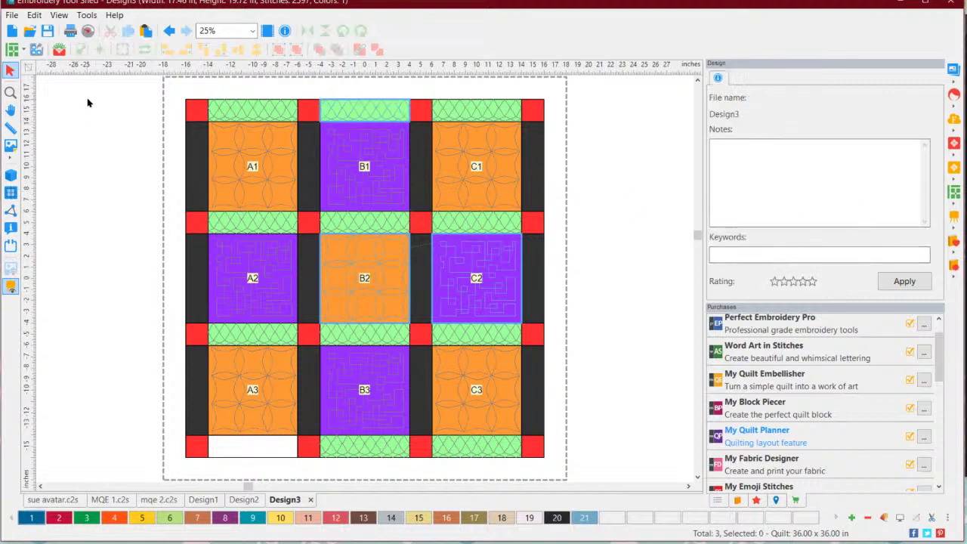
Insert another ShortE-19 design from the Rectangles category of the quilt designs
{"action": "left_click", "coordinate": [59, 49]}
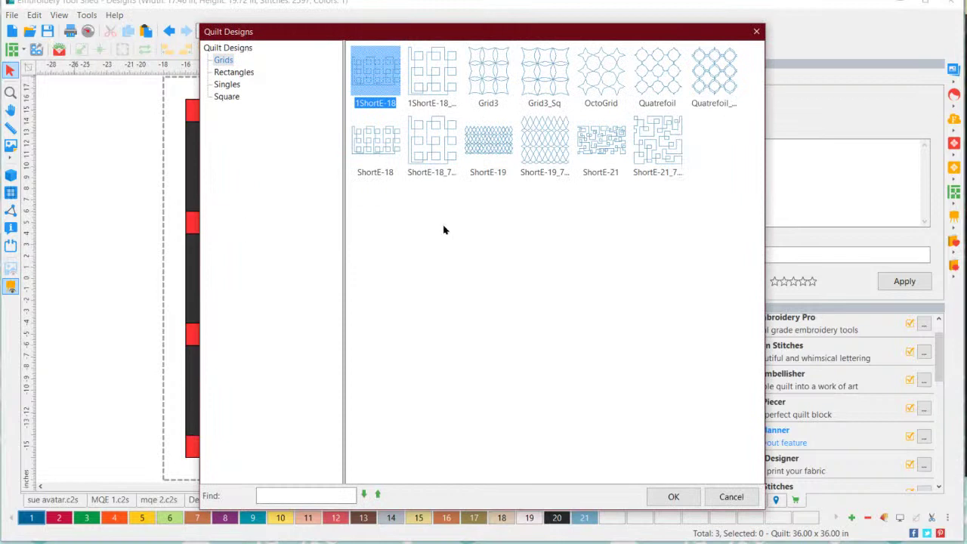
{"action": "left_click", "coordinate": [226, 83]}
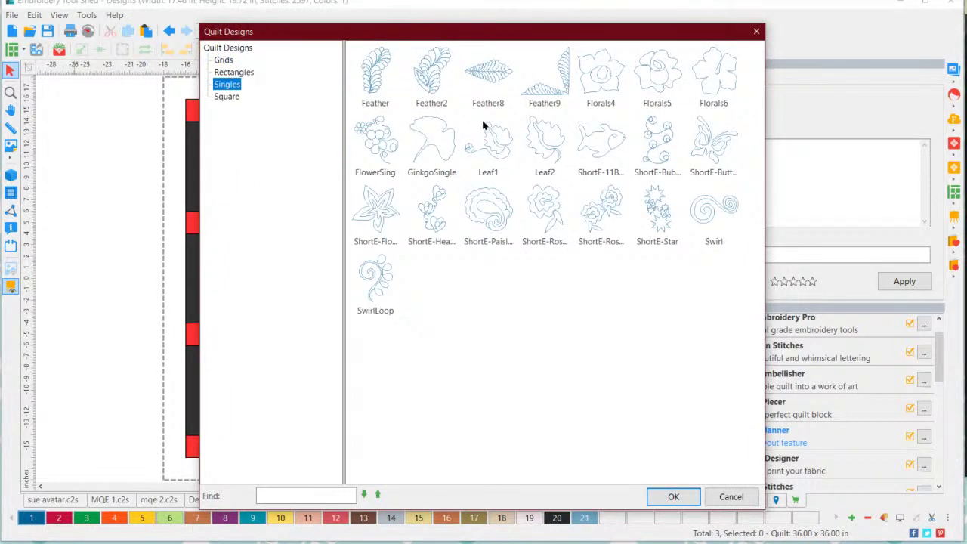
{"action": "left_click", "coordinate": [235, 73]}
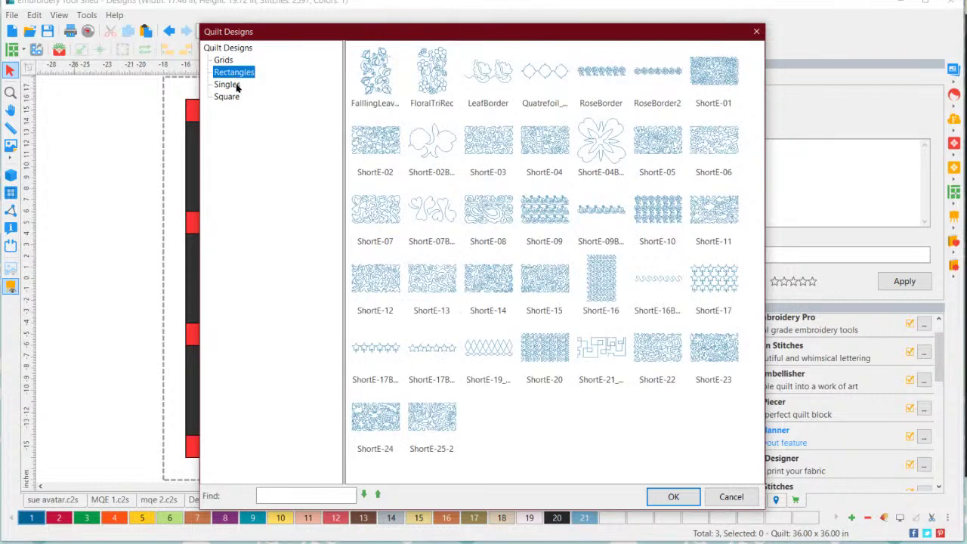
{"action": "left_click", "coordinate": [492, 348]}
{"action": "left_click", "coordinate": [673, 498]}
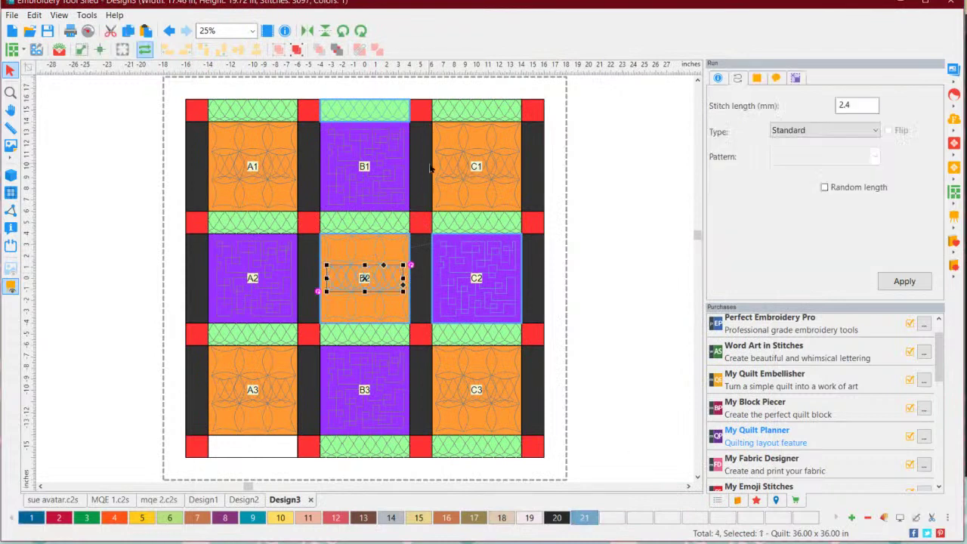
Rotate the new ShortE-19 design upright and fit it into the black sashing strip on the outer side of block A2
{"action": "left_click_drag", "start_coordinate": [367, 277], "coordinate": [93, 190]}
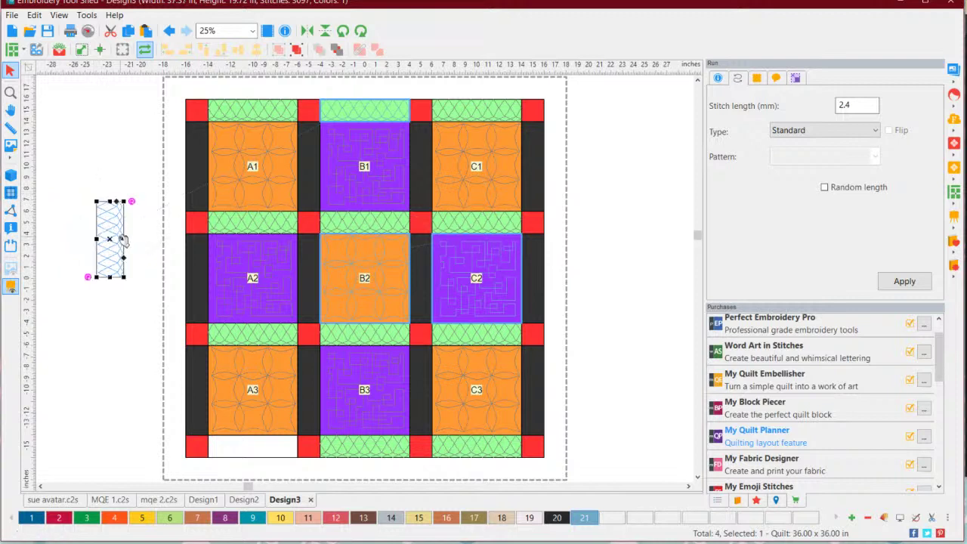
{"action": "left_click_drag", "start_coordinate": [123, 241], "coordinate": [197, 273]}
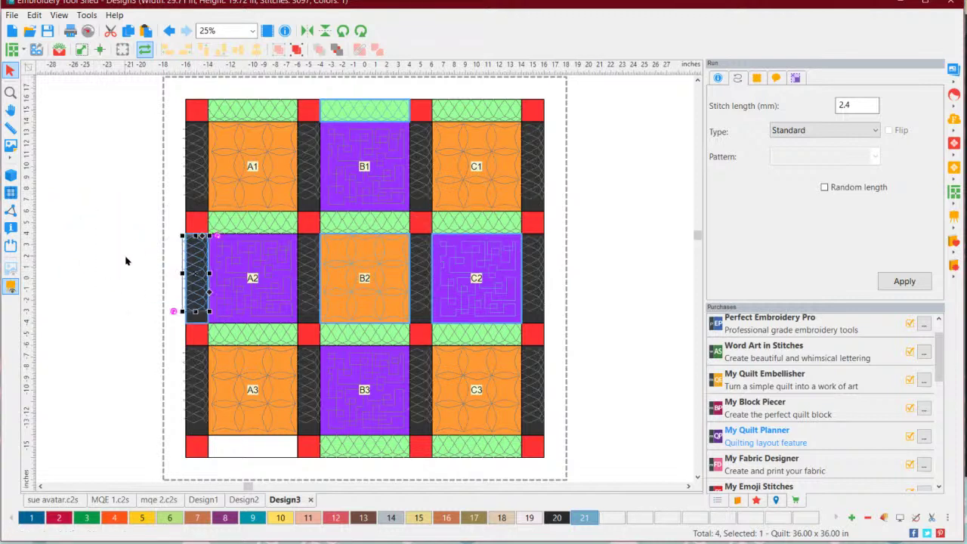
{"action": "left_click", "coordinate": [81, 52]}
{"action": "left_click", "coordinate": [595, 292]}
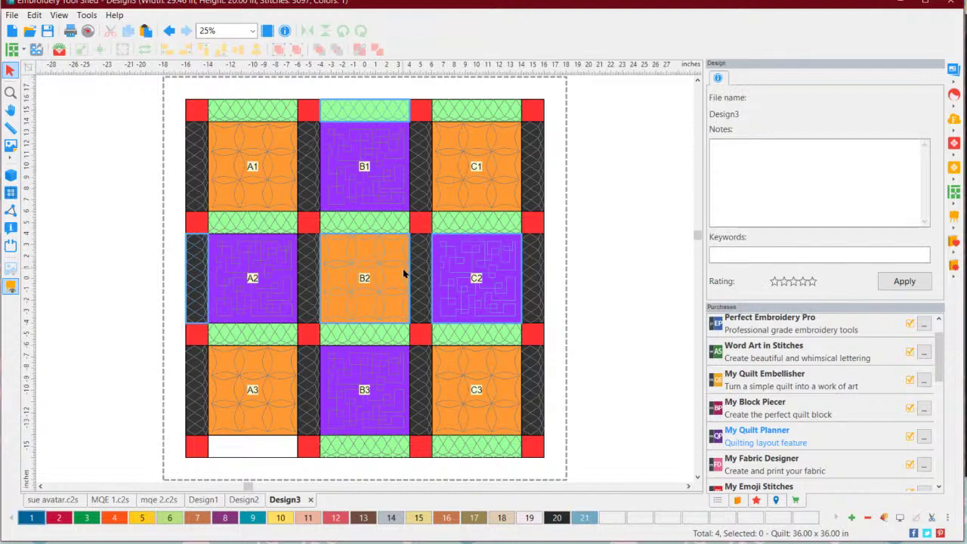
{"action": "scroll", "coordinate": [404, 275], "scroll_direction": "down", "scroll_amount": 1}
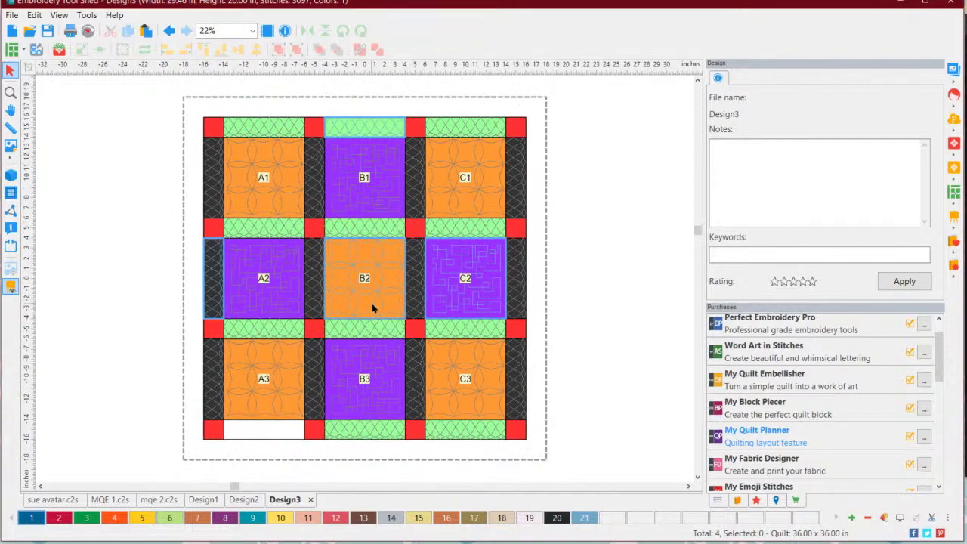
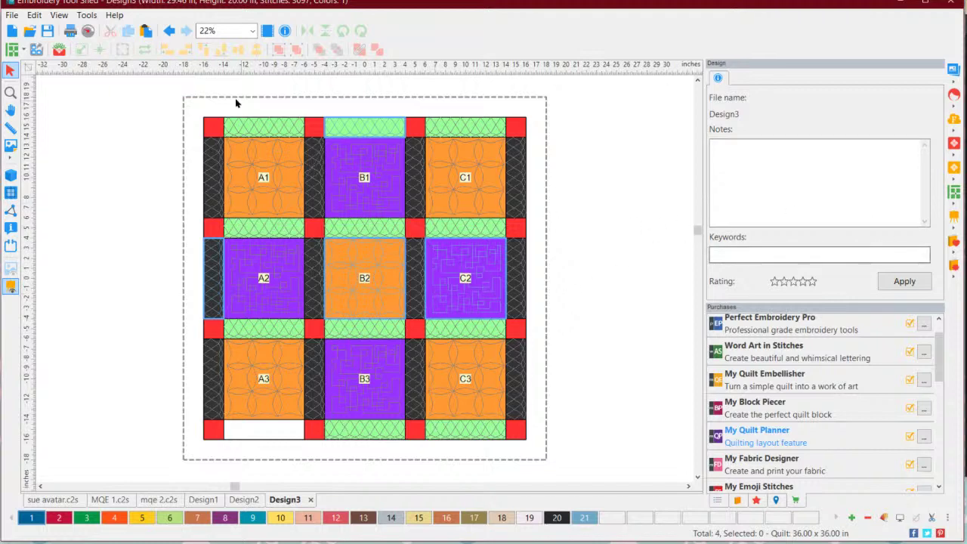
Insert the Florals4 design from the Singles category of the quilt designs
{"action": "left_click", "coordinate": [61, 51]}
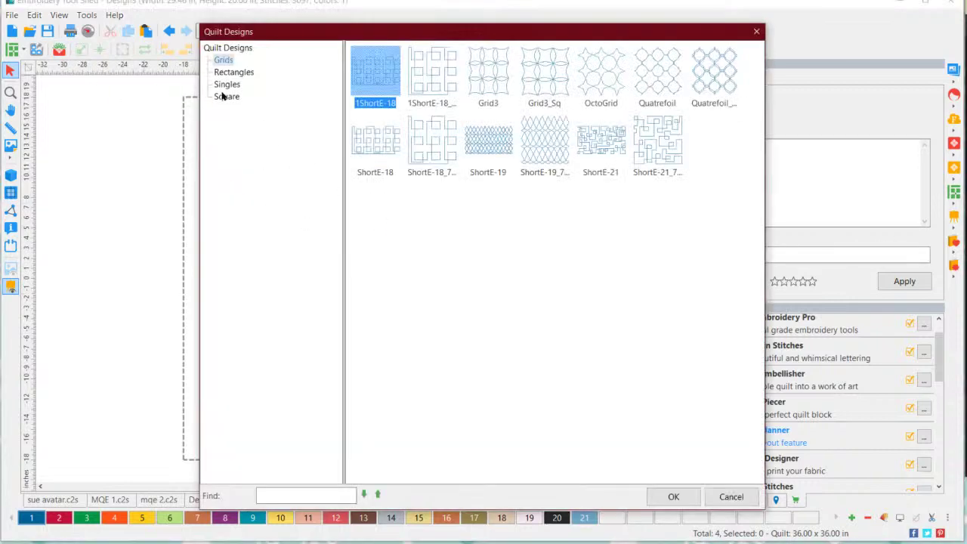
{"action": "left_click", "coordinate": [234, 71]}
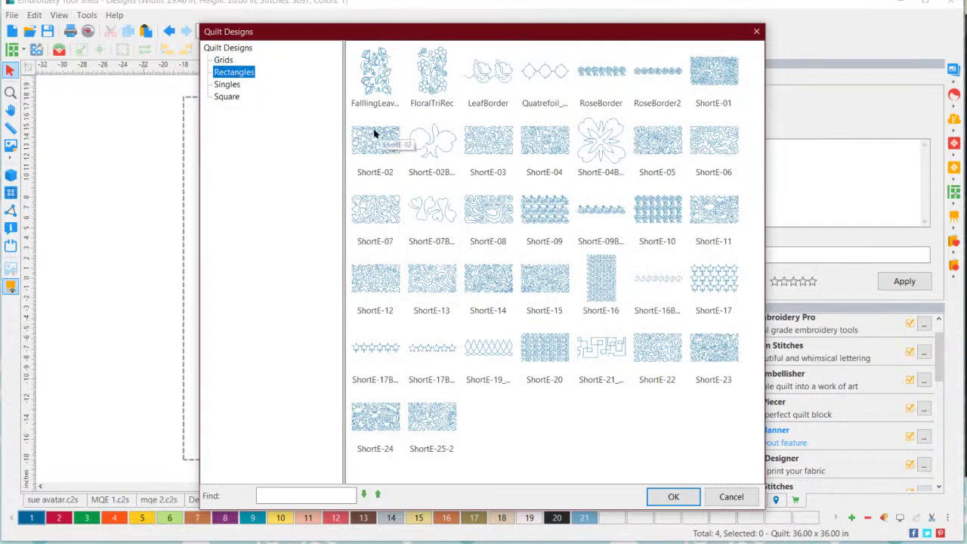
{"action": "left_click", "coordinate": [227, 84]}
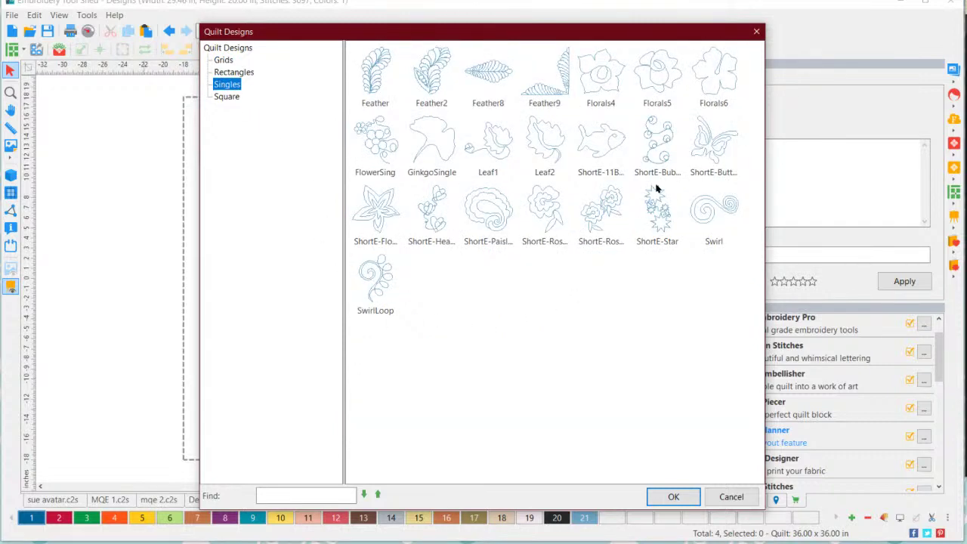
{"action": "left_click", "coordinate": [606, 90]}
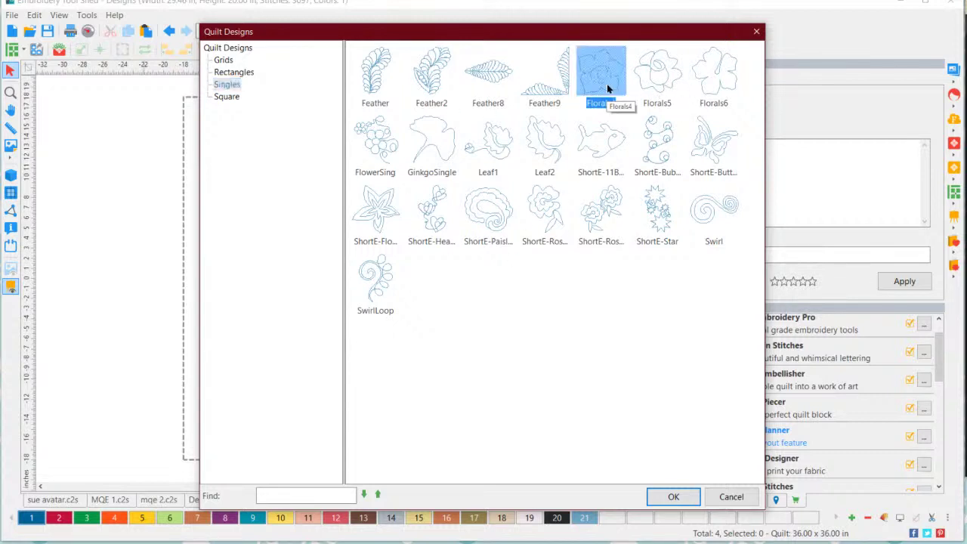
{"action": "left_click", "coordinate": [672, 497]}
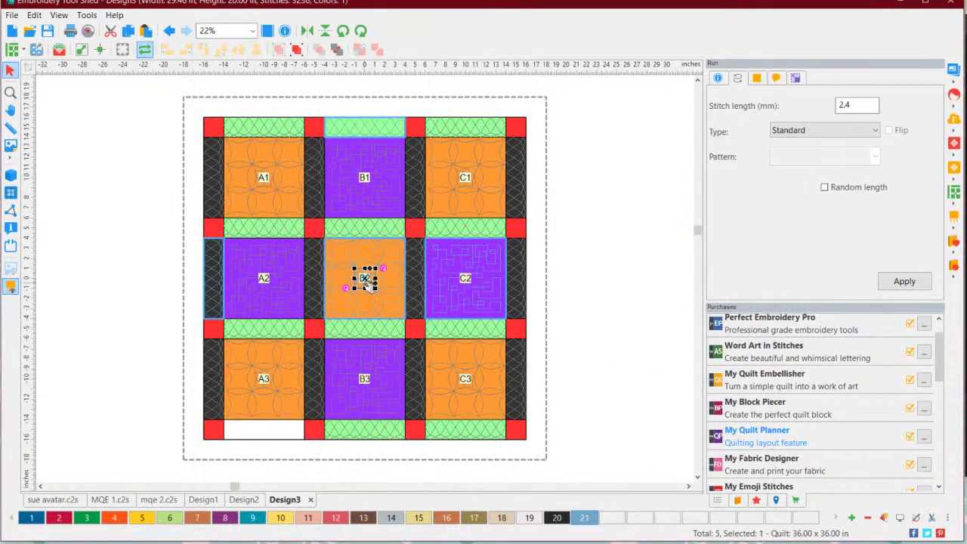
Move the Florals4 design onto the red cornerstone between the green strips above blocks B1 and C1, and fit it to that square
{"action": "left_click", "coordinate": [419, 126]}
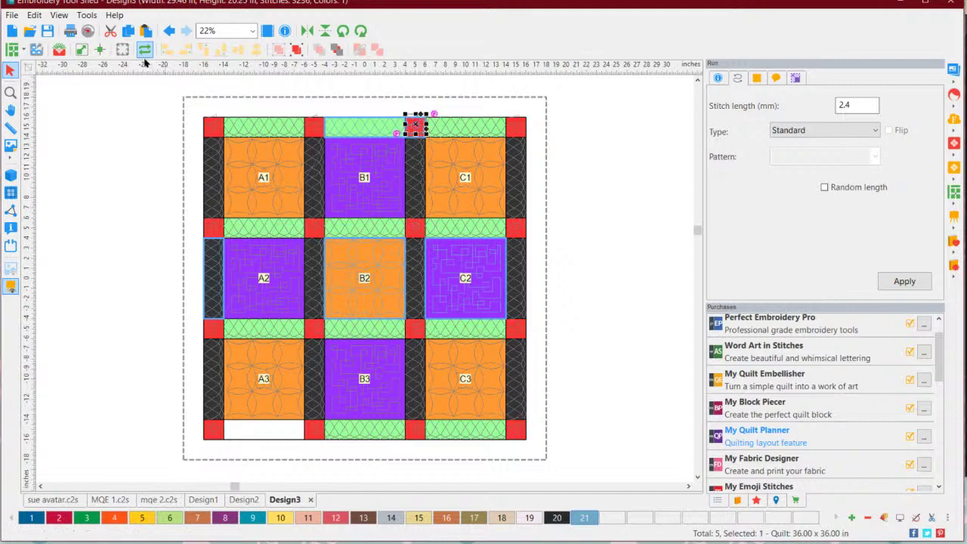
{"action": "left_click", "coordinate": [81, 50]}
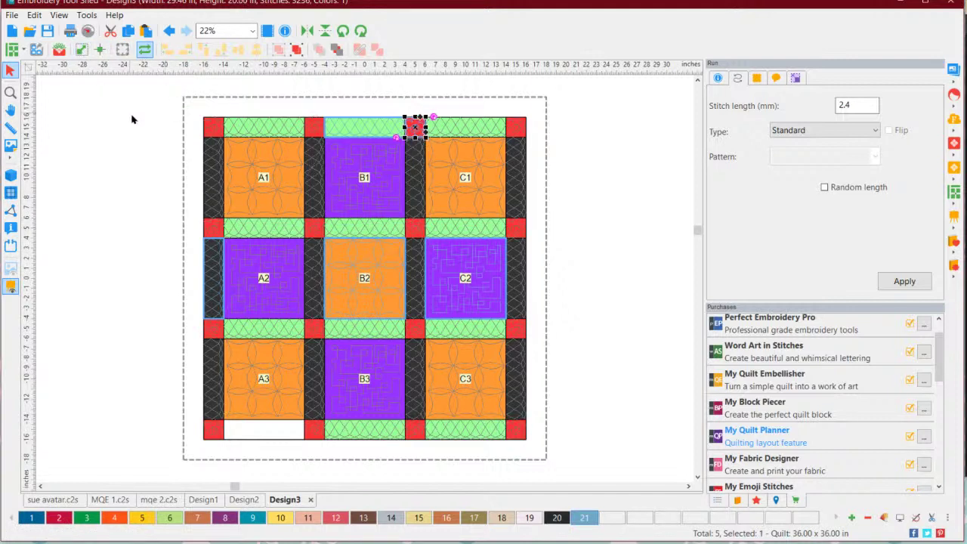
{"action": "left_click", "coordinate": [143, 51]}
{"action": "left_click", "coordinate": [593, 263]}
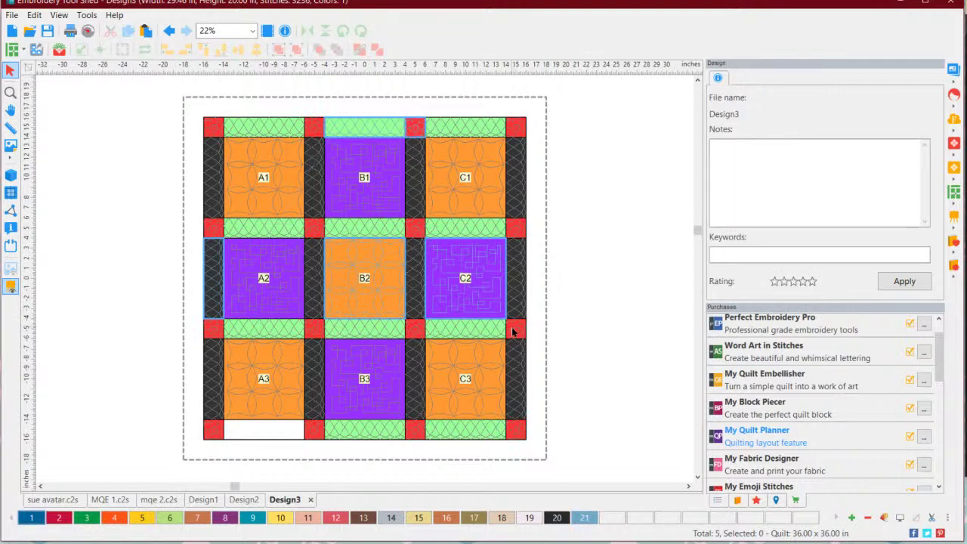
Turn on the 3D stitch view and examine the stitching in blocks B2 and C2 up close
{"action": "left_click", "coordinate": [11, 191]}
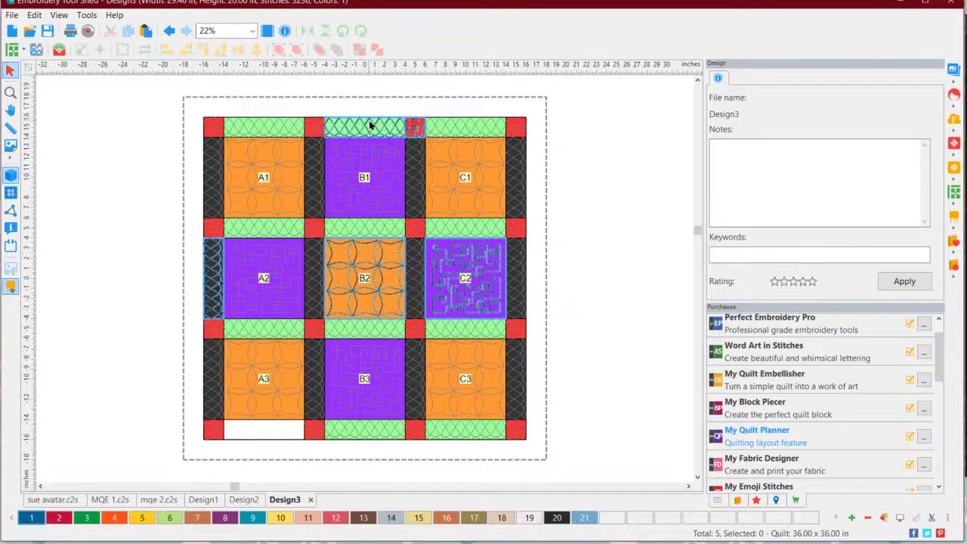
{"action": "scroll", "coordinate": [384, 163], "scroll_direction": "up", "scroll_amount": 3}
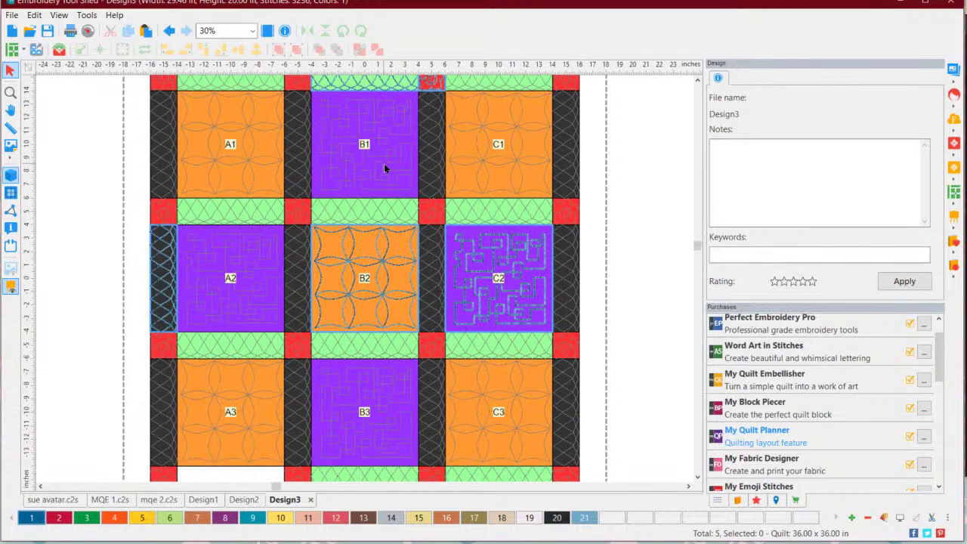
{"action": "scroll", "coordinate": [383, 167], "scroll_direction": "up", "scroll_amount": 1}
{"action": "scroll", "coordinate": [383, 168], "scroll_direction": "up", "scroll_amount": 1}
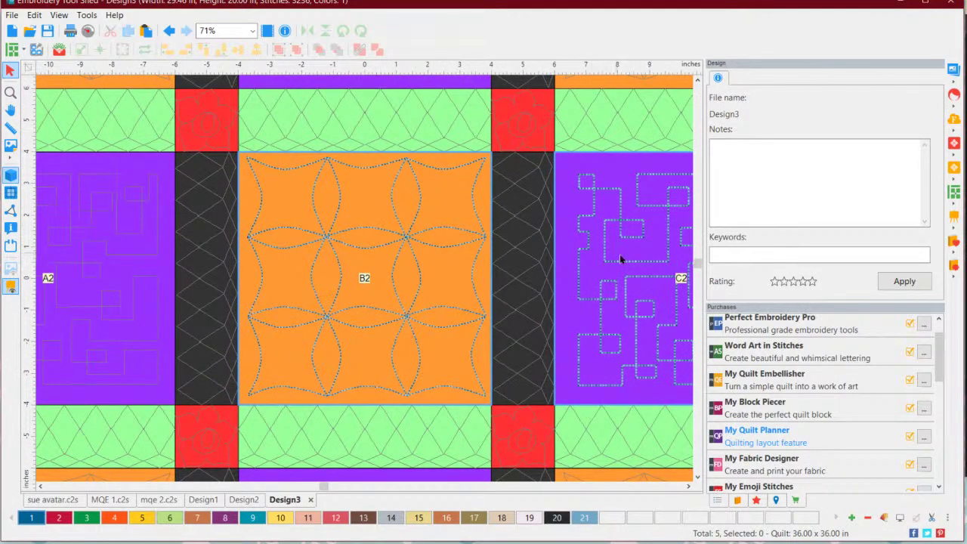
{"action": "scroll", "coordinate": [619, 254], "scroll_direction": "down", "scroll_amount": 2}
{"action": "scroll", "coordinate": [585, 262], "scroll_direction": "down", "scroll_amount": 1}
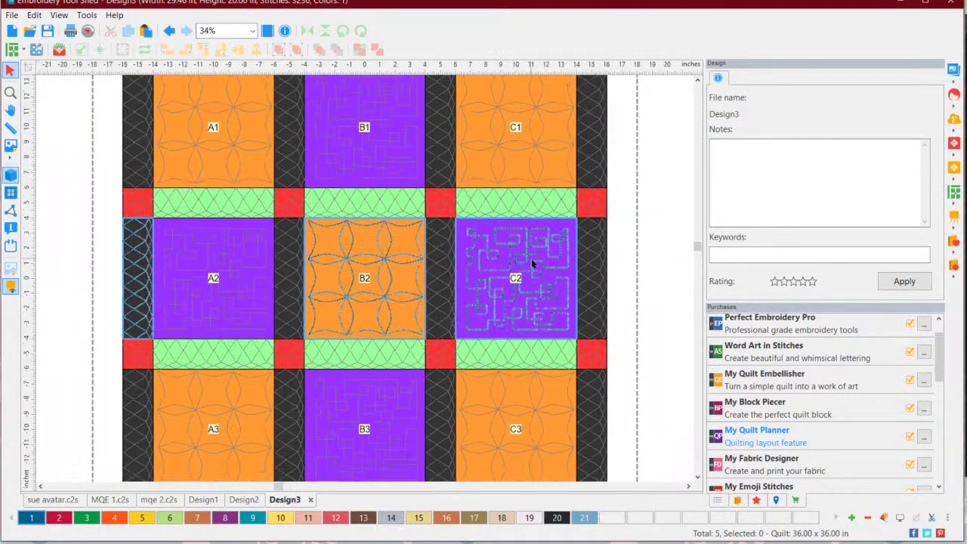
Resize the quilt design in purple block C2 to fit the full block
{"action": "scroll", "coordinate": [531, 258], "scroll_direction": "down", "scroll_amount": 1}
{"action": "left_click", "coordinate": [481, 270]}
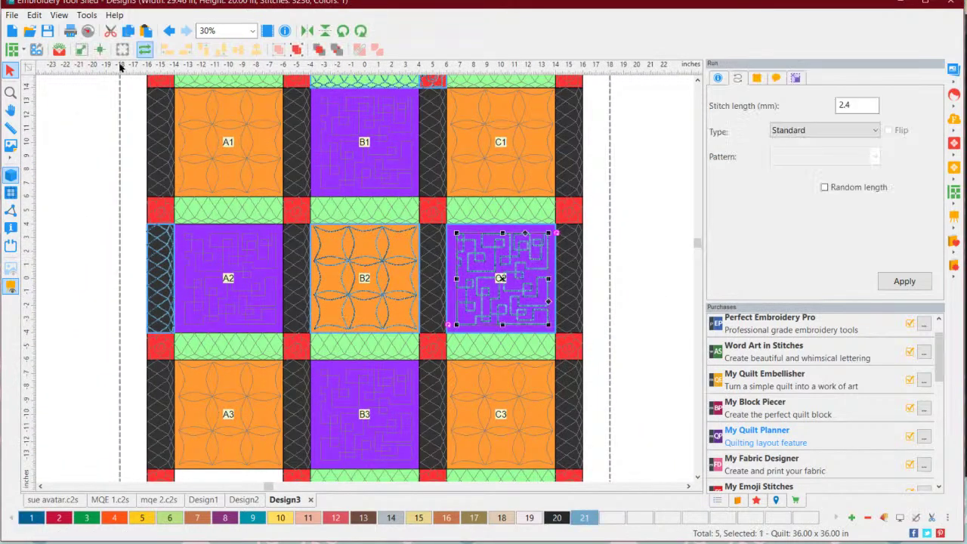
{"action": "left_click", "coordinate": [82, 49]}
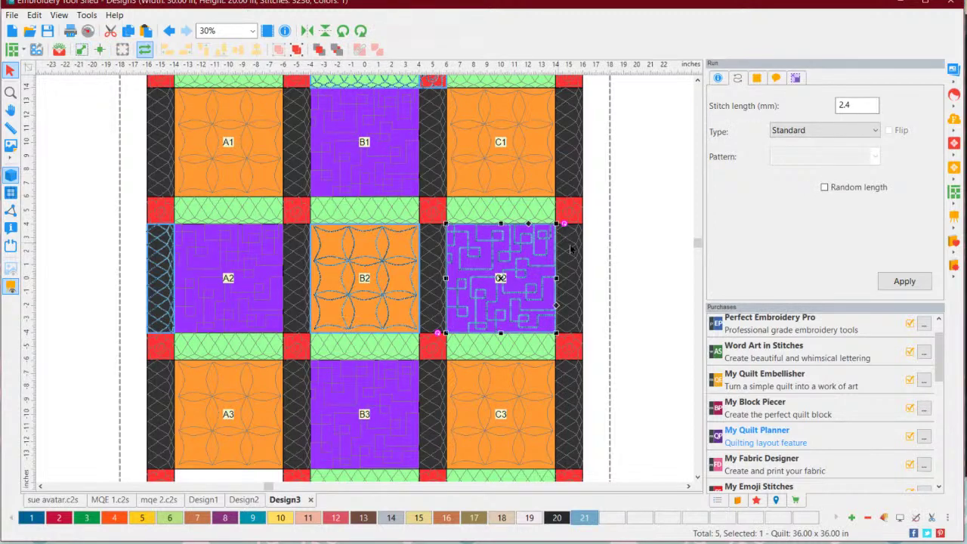
{"action": "left_click", "coordinate": [629, 250]}
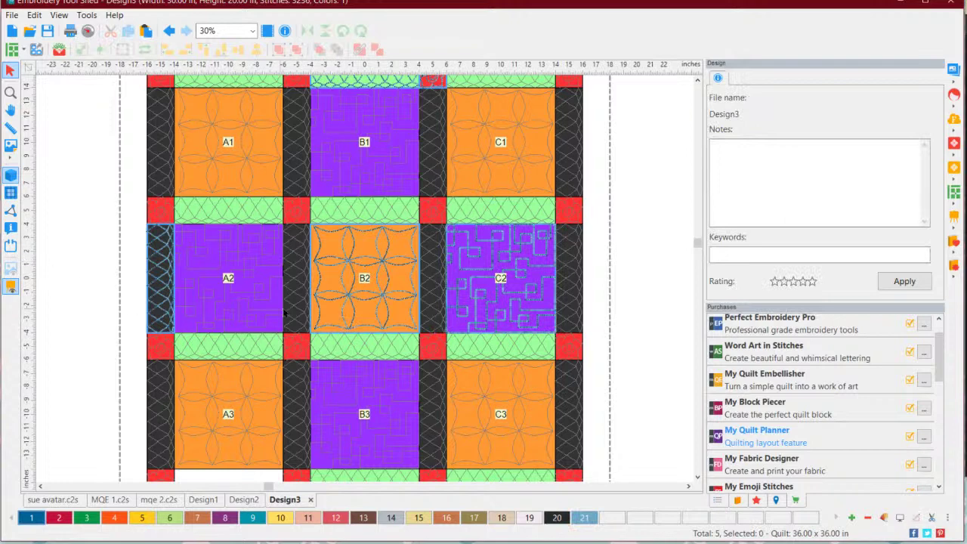
Examine the Florals4 cornerstone design and the other placed designs across the whole quilt layout
{"action": "left_click", "coordinate": [696, 78]}
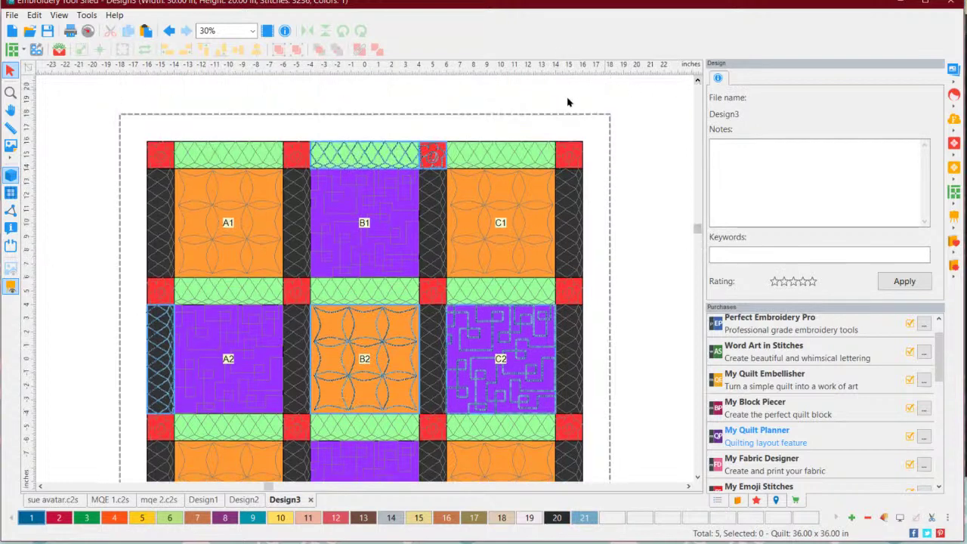
{"action": "left_click", "coordinate": [435, 154]}
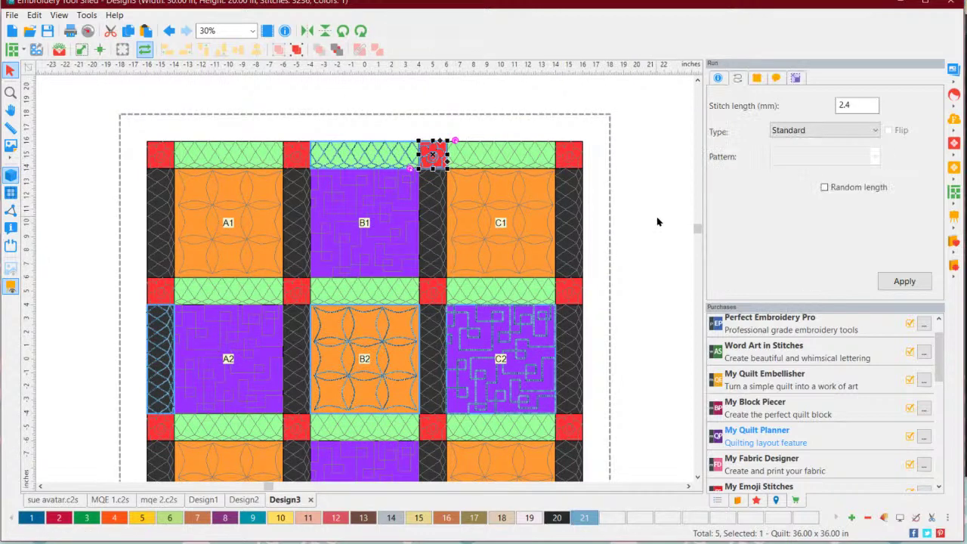
{"action": "scroll", "coordinate": [315, 276], "scroll_direction": "down", "scroll_amount": 1}
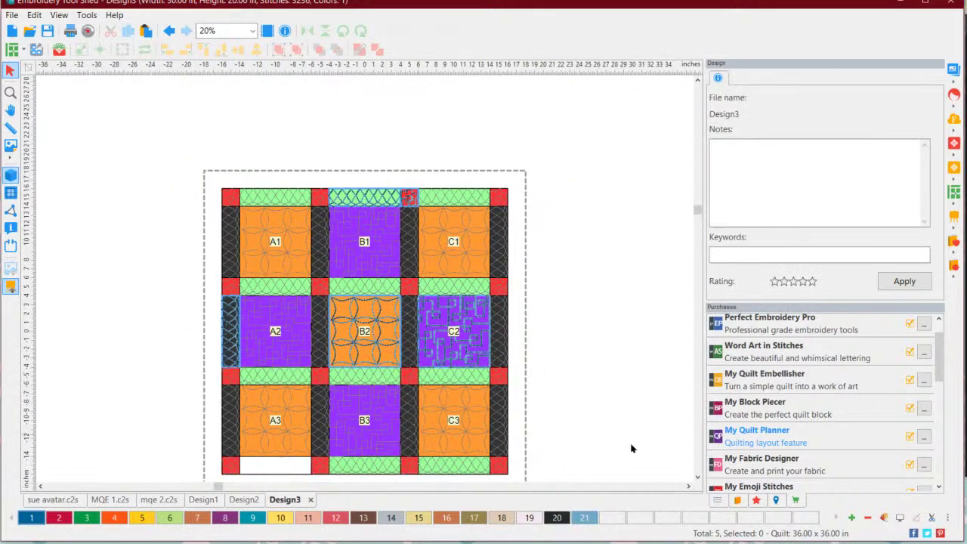
{"action": "left_click", "coordinate": [697, 476]}
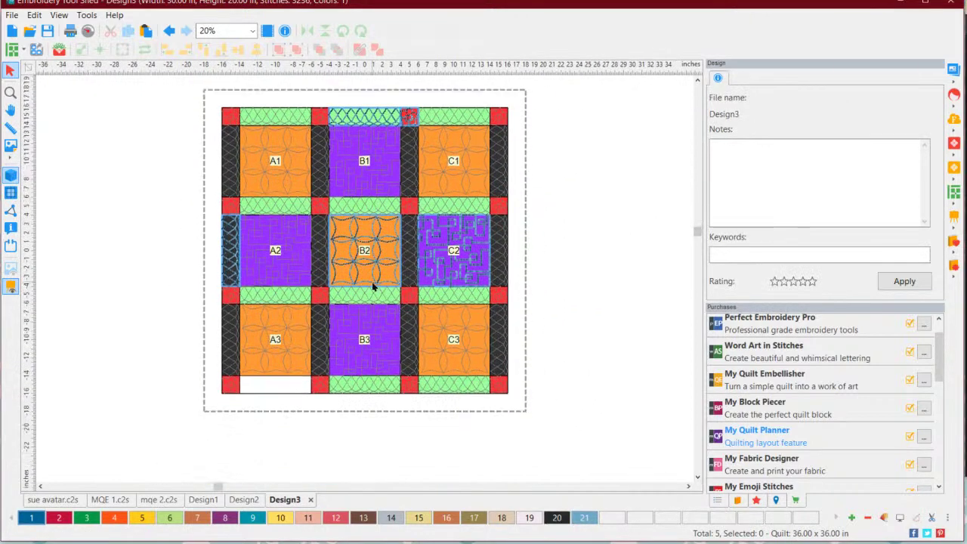
{"action": "scroll", "coordinate": [372, 286], "scroll_direction": "up", "scroll_amount": 1}
{"action": "left_click", "coordinate": [697, 77]}
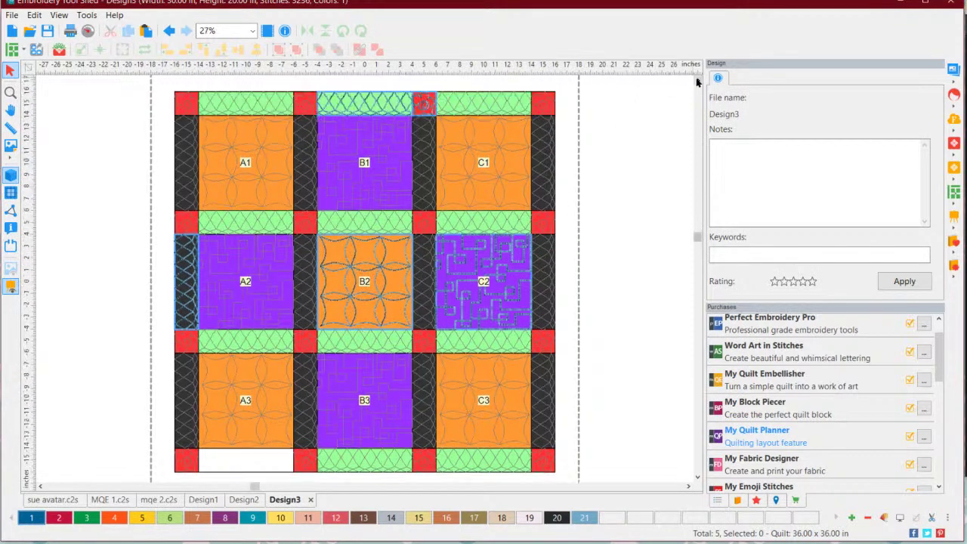
{"action": "left_click", "coordinate": [697, 80]}
{"action": "scroll", "coordinate": [532, 265], "scroll_direction": "down", "scroll_amount": 1}
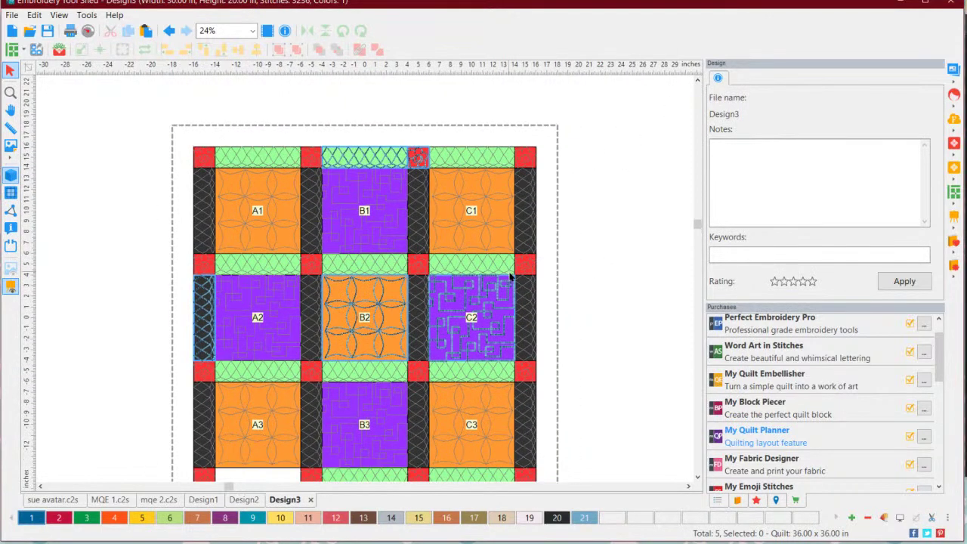
{"action": "scroll", "coordinate": [512, 278], "scroll_direction": "down", "scroll_amount": 1}
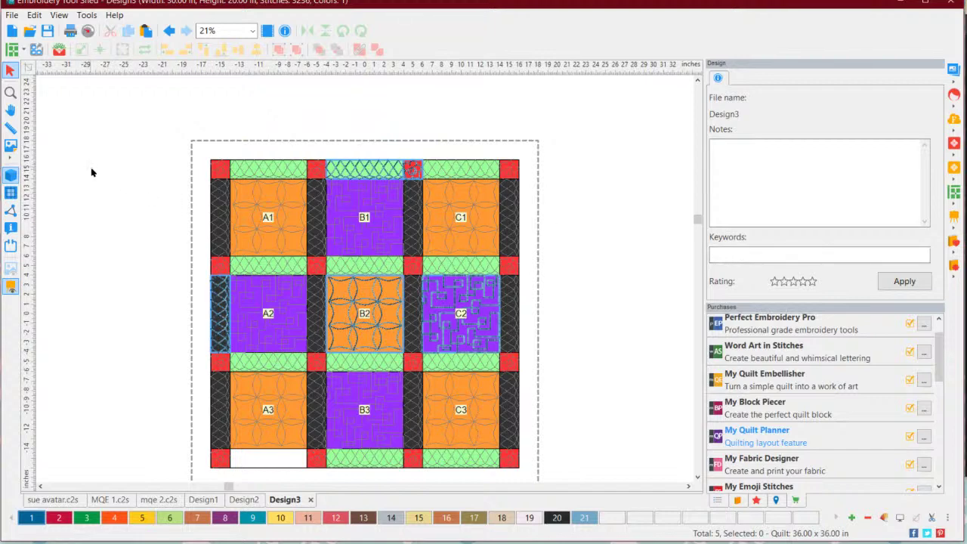
Create a new design and insert the 8x8 in Pinwheel block from the Basic category of the quilt blocks
{"action": "left_click", "coordinate": [12, 16]}
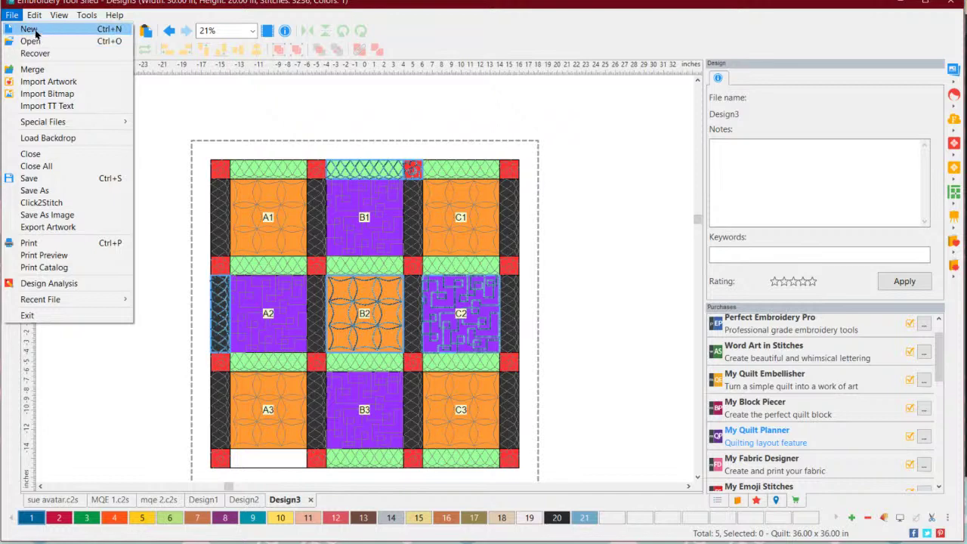
{"action": "left_click", "coordinate": [28, 29]}
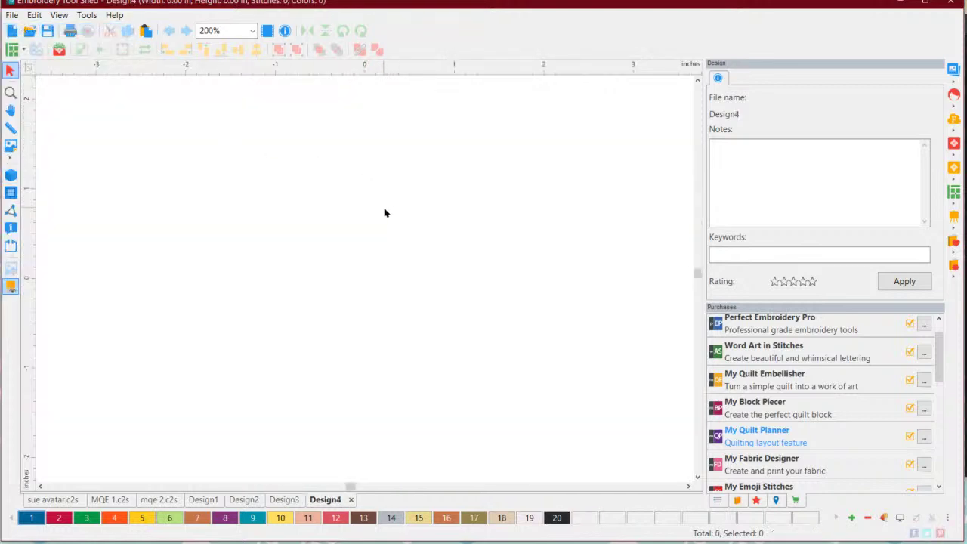
{"action": "left_click", "coordinate": [954, 170]}
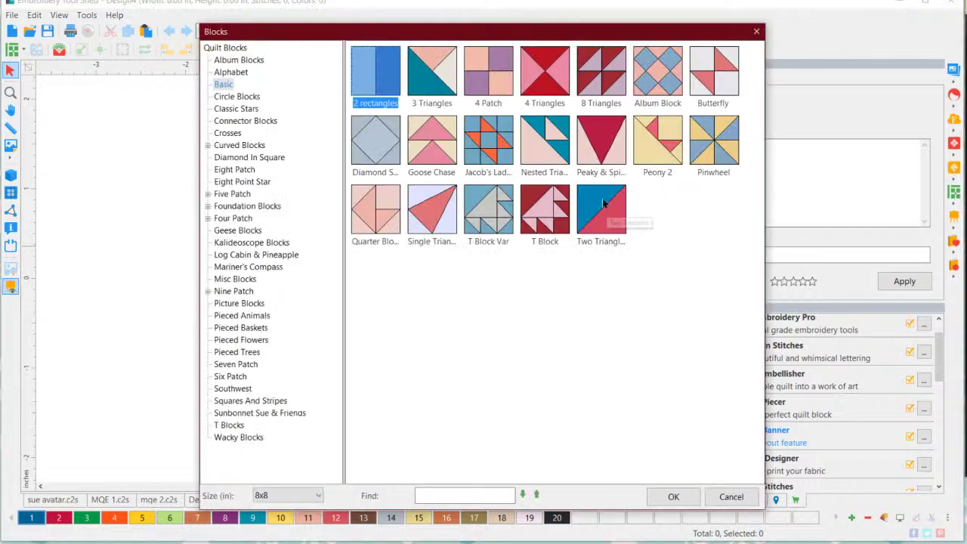
{"action": "left_click", "coordinate": [720, 139]}
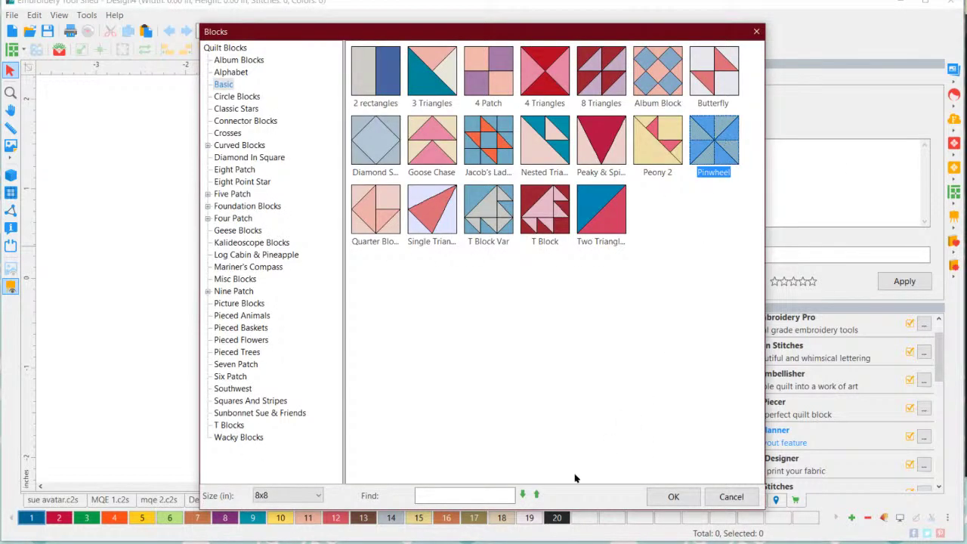
{"action": "left_click", "coordinate": [671, 495]}
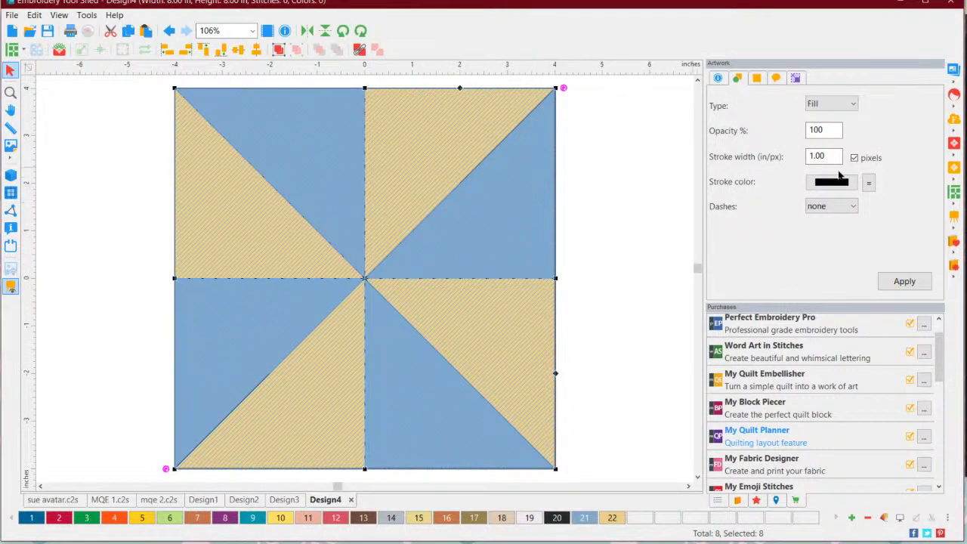
Open the Workflow for the Pinwheel block, auto build its piecing units and expand both units to show their pieces
{"action": "left_click", "coordinate": [949, 179]}
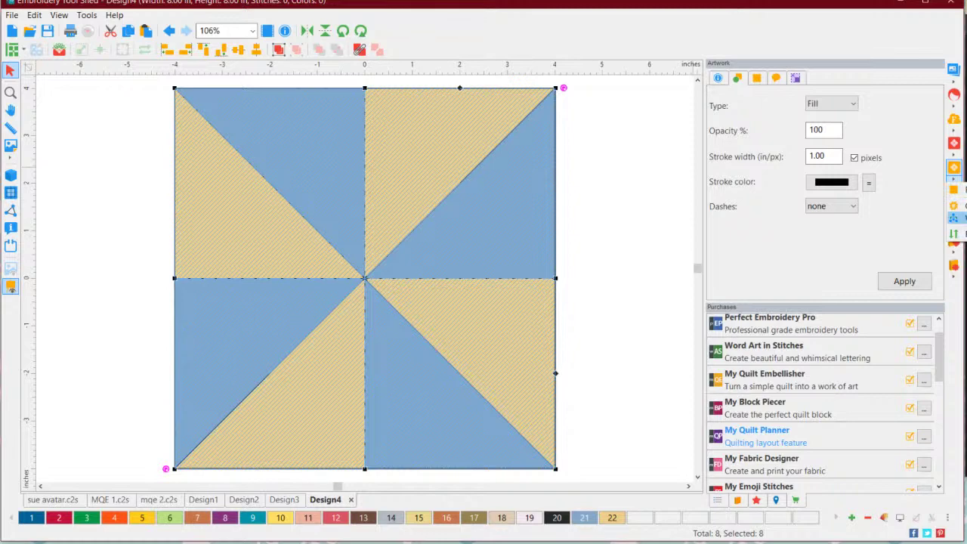
{"action": "left_click", "coordinate": [957, 218]}
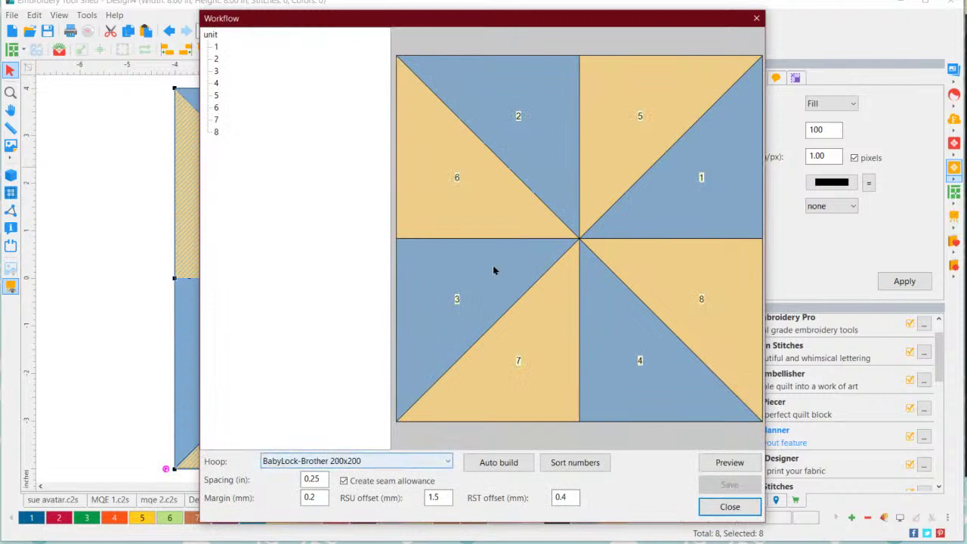
{"action": "left_click", "coordinate": [474, 462]}
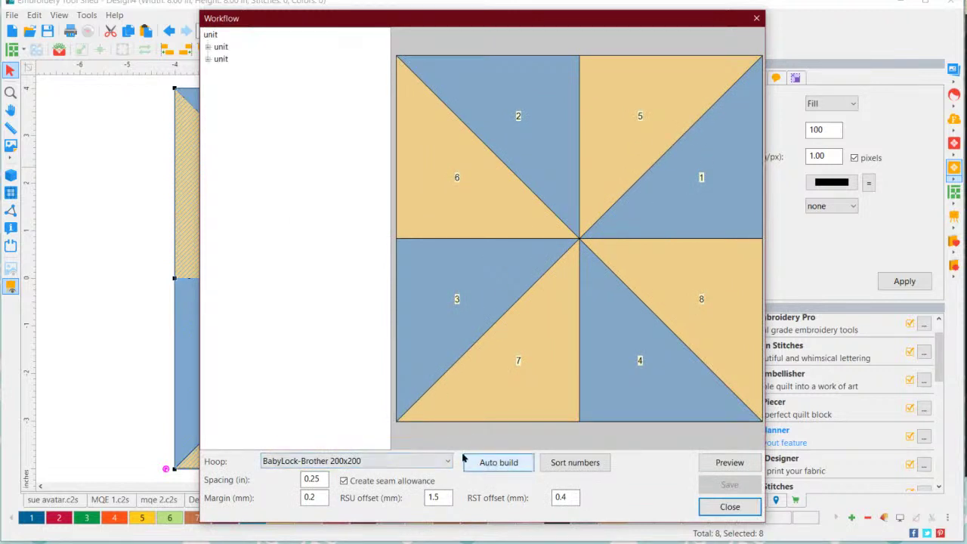
{"action": "left_click", "coordinate": [208, 47]}
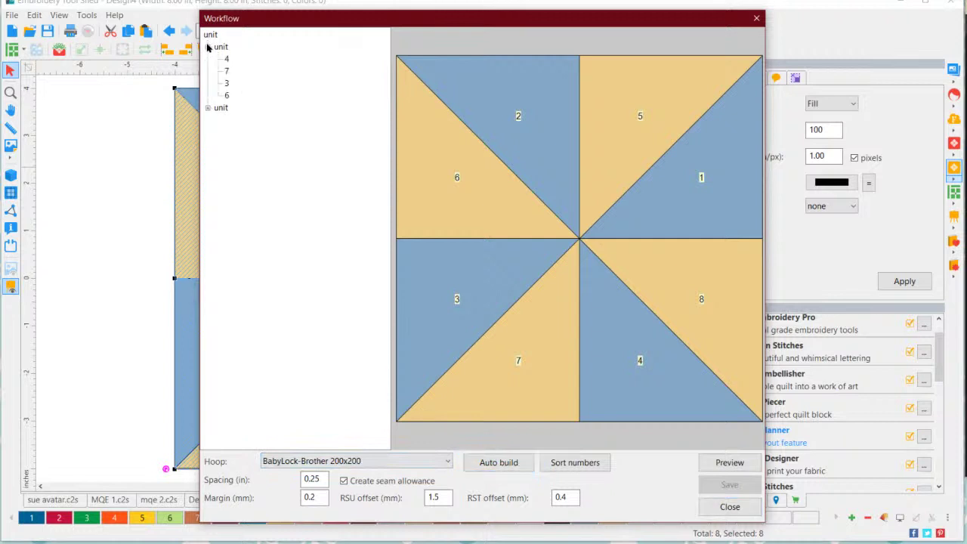
{"action": "left_click", "coordinate": [208, 107]}
Try to preview the Pinwheel block, set the hoop to BabyLock-Brother 300x200 and auto build the units again
{"action": "left_click", "coordinate": [729, 463]}
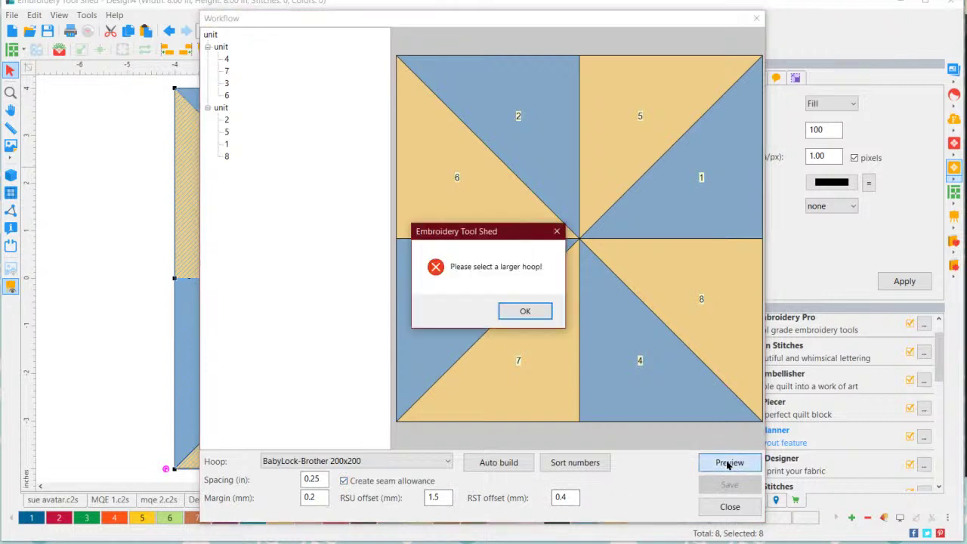
{"action": "left_click", "coordinate": [526, 311]}
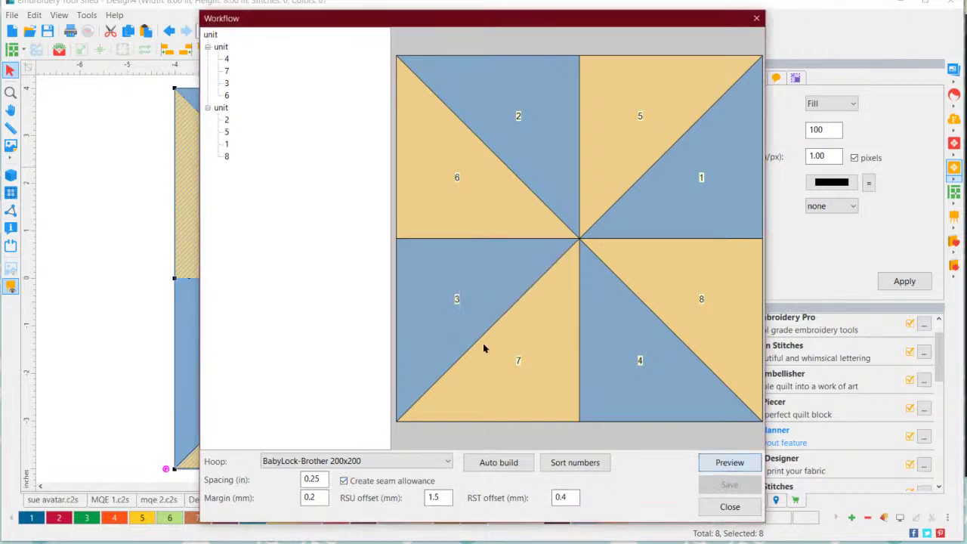
{"action": "left_click", "coordinate": [411, 461]}
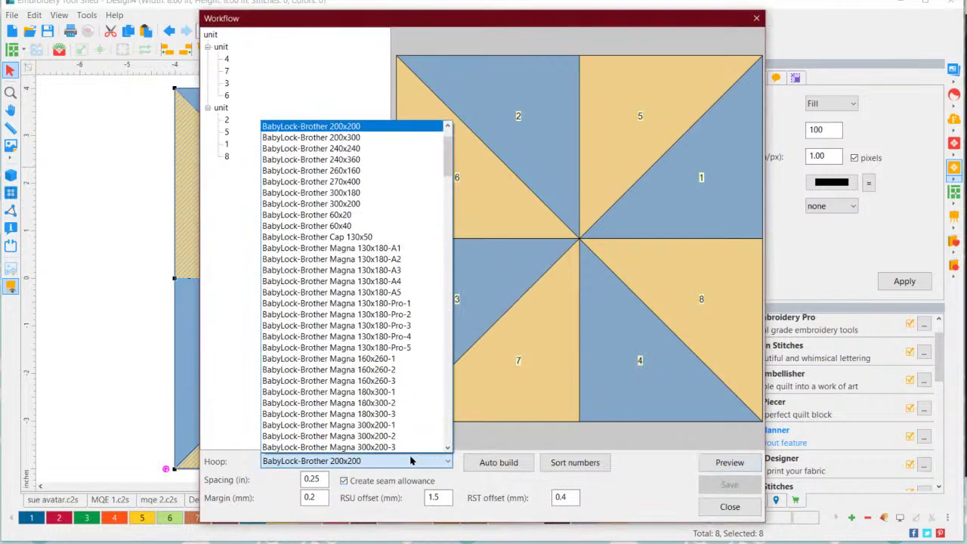
{"action": "left_click", "coordinate": [370, 204]}
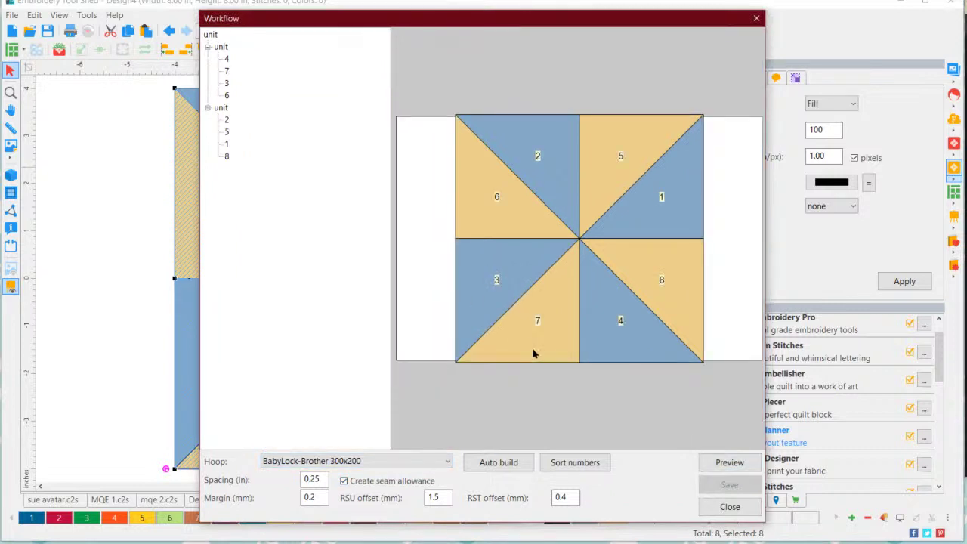
{"action": "left_click", "coordinate": [481, 134]}
{"action": "left_click", "coordinate": [454, 84]}
{"action": "left_click", "coordinate": [487, 463]}
Set the workflow hoop to BabyLock-Brother 270x400 and preview the hooped output designs
{"action": "left_click", "coordinate": [428, 461]}
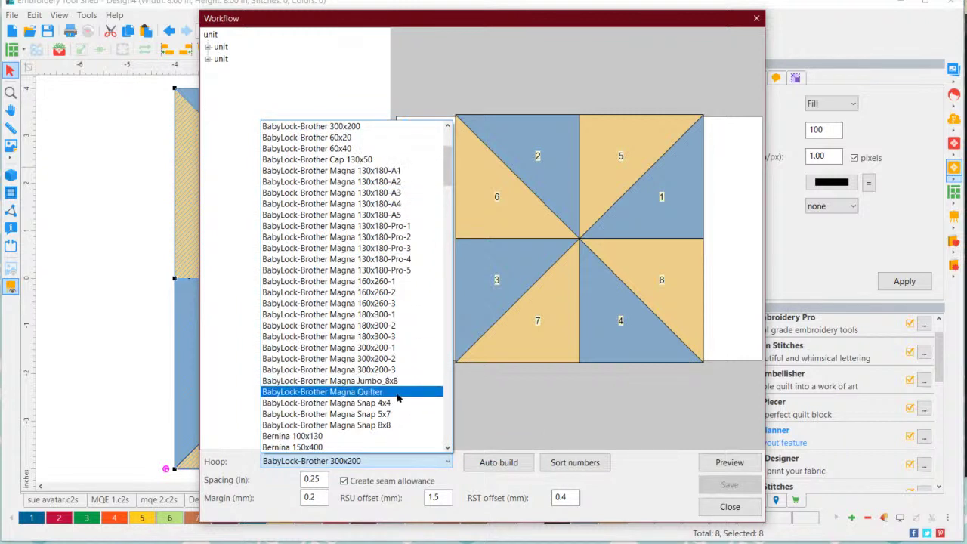
{"action": "scroll", "coordinate": [398, 398], "scroll_direction": "down", "scroll_amount": 4}
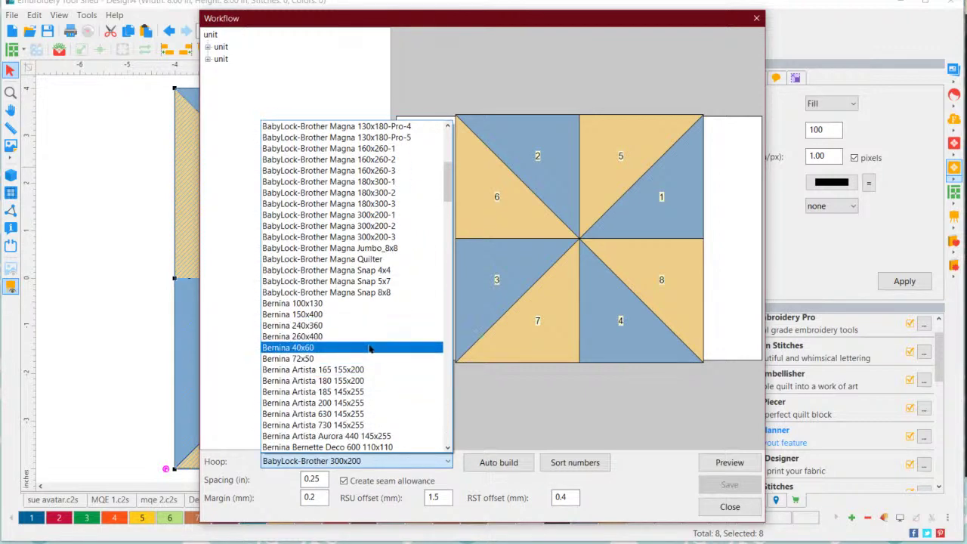
{"action": "scroll", "coordinate": [381, 381], "scroll_direction": "down", "scroll_amount": 2}
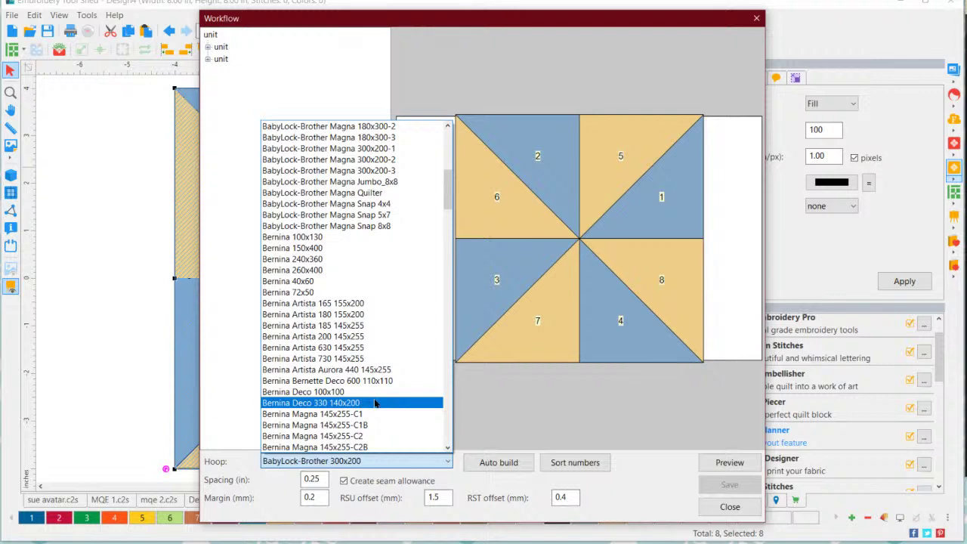
{"action": "scroll", "coordinate": [361, 324], "scroll_direction": "up", "scroll_amount": 8}
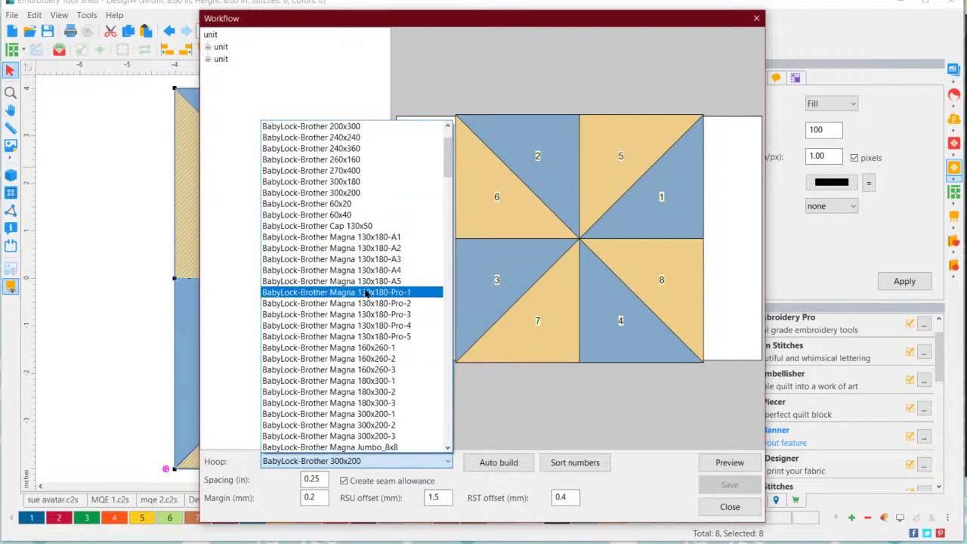
{"action": "left_click", "coordinate": [356, 170]}
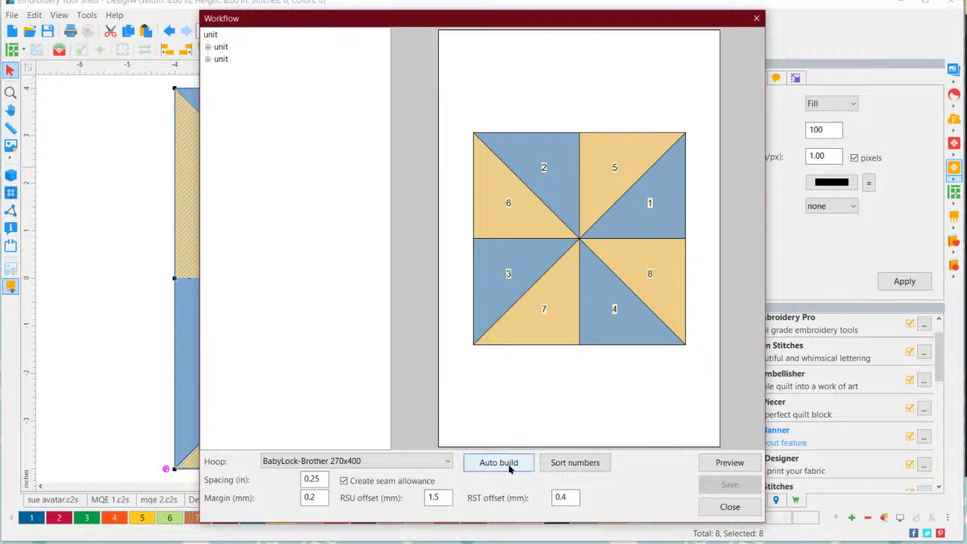
{"action": "left_click", "coordinate": [725, 462]}
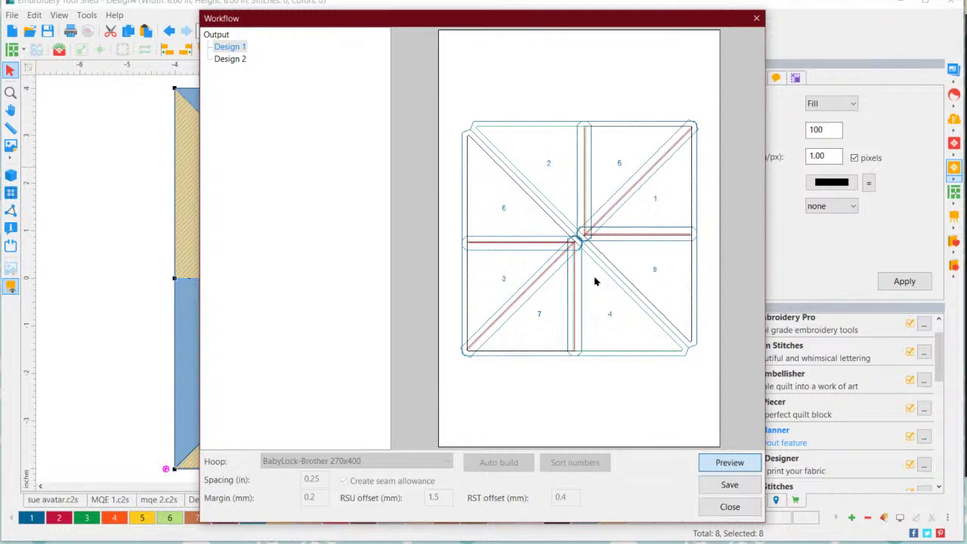
Compare the Design 1 and Design 2 outputs of the Pinwheel block and close the Workflow
{"action": "left_click", "coordinate": [517, 132]}
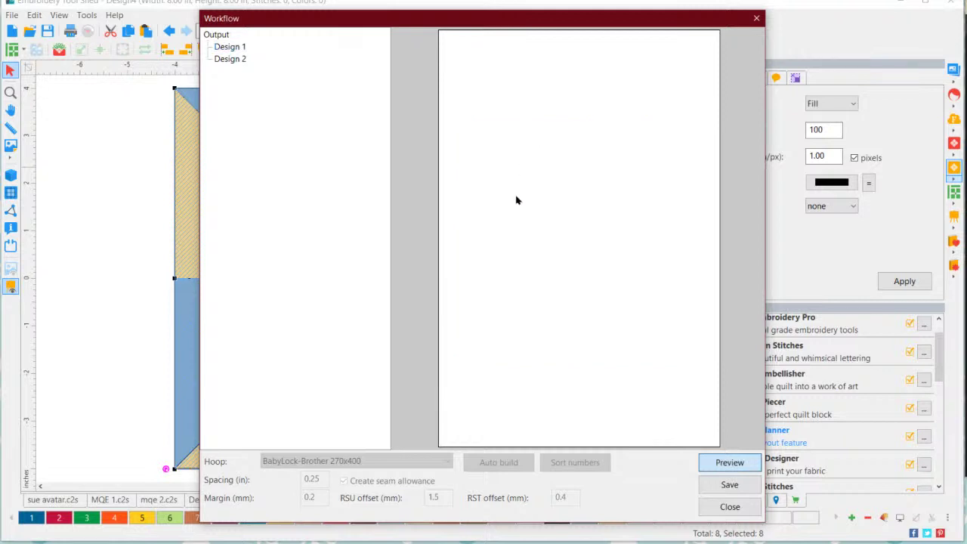
{"action": "left_click", "coordinate": [227, 47]}
{"action": "left_click", "coordinate": [229, 60]}
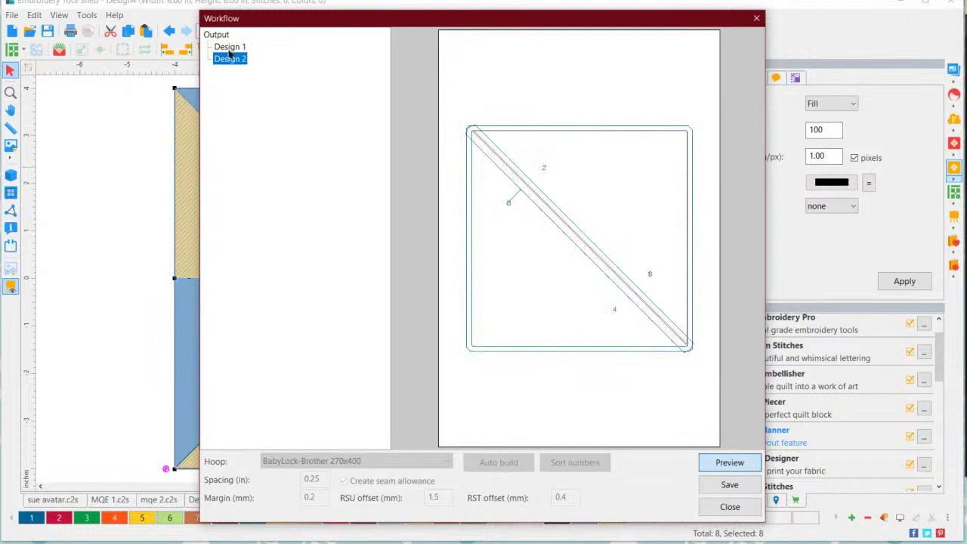
{"action": "left_click", "coordinate": [229, 48]}
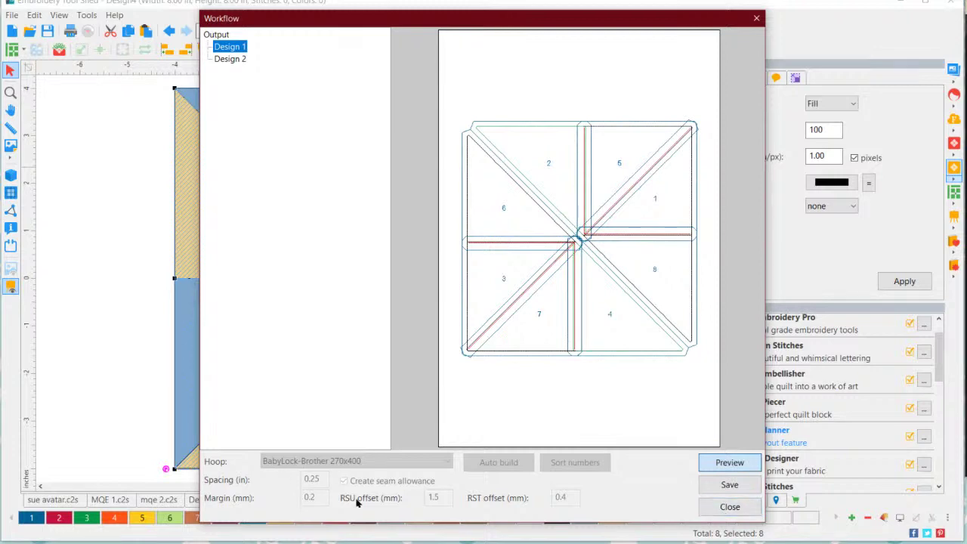
{"action": "left_click", "coordinate": [727, 507]}
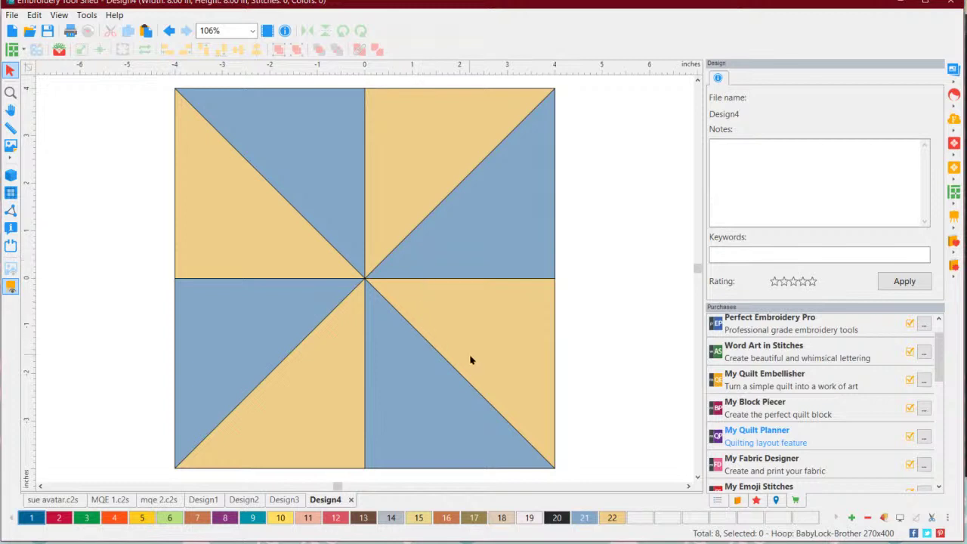
Resize the whole Pinwheel block to 5 inches wide while maintaining its aspect ratio
{"action": "scroll", "coordinate": [466, 344], "scroll_direction": "down", "scroll_amount": 2}
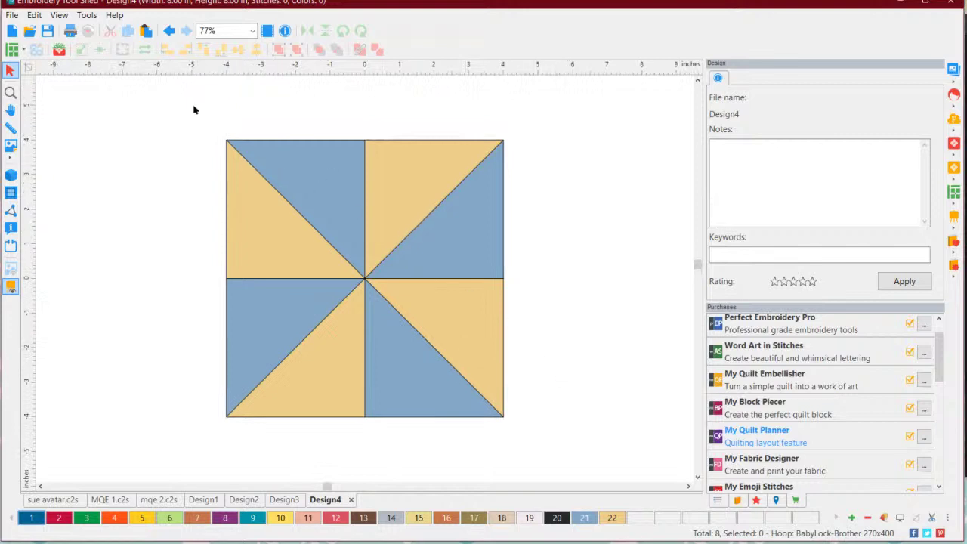
{"action": "left_click_drag", "start_coordinate": [193, 106], "coordinate": [571, 462]}
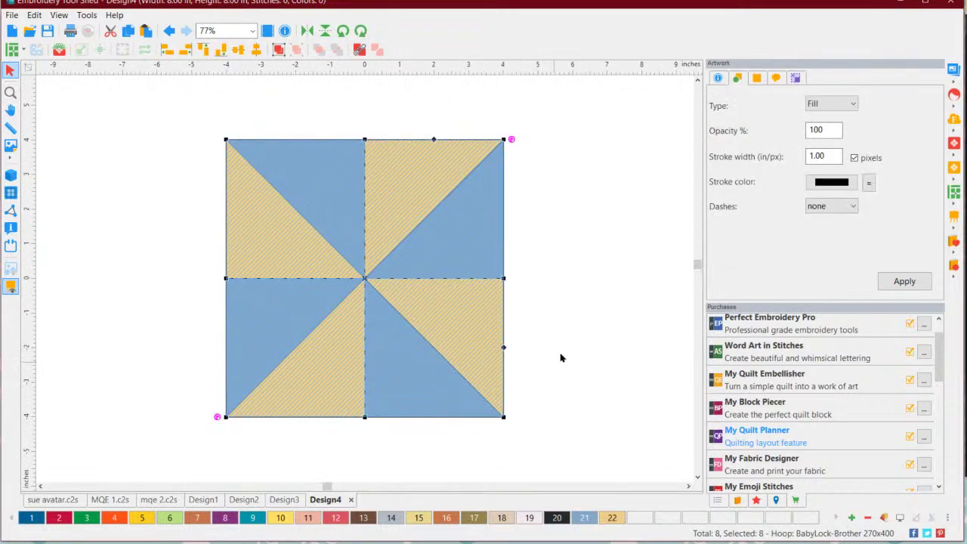
{"action": "left_click", "coordinate": [795, 79]}
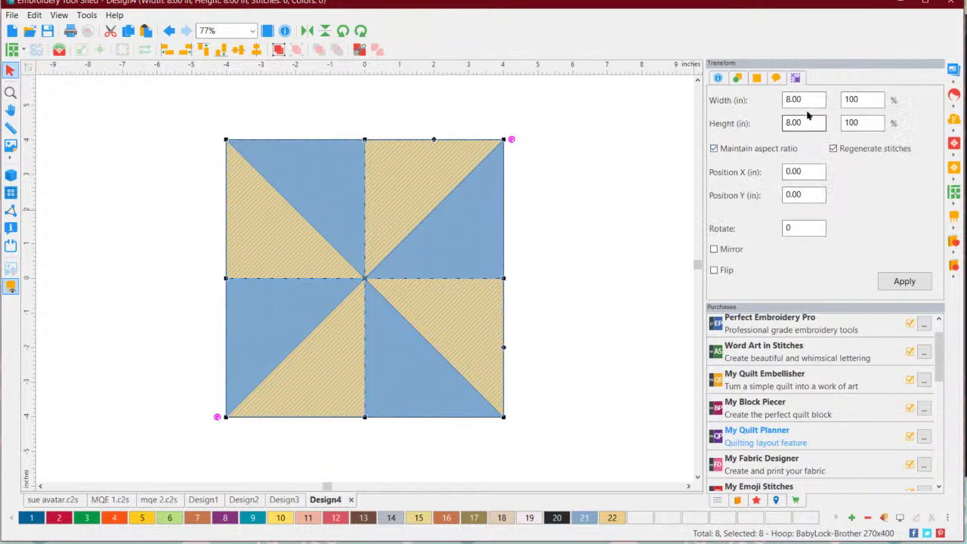
{"action": "left_click_drag", "start_coordinate": [808, 100], "coordinate": [760, 102]}
{"action": "type", "text": "5"}
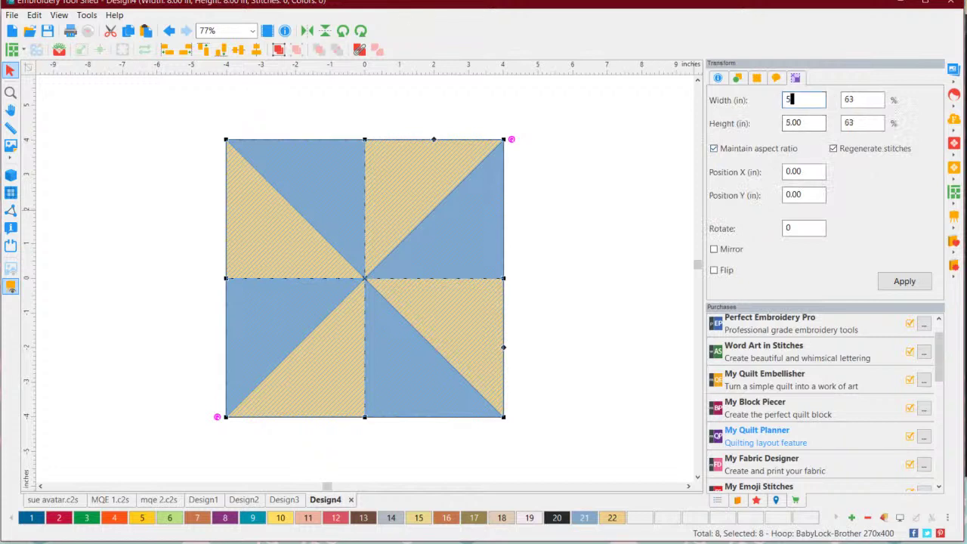
{"action": "left_click", "coordinate": [902, 280]}
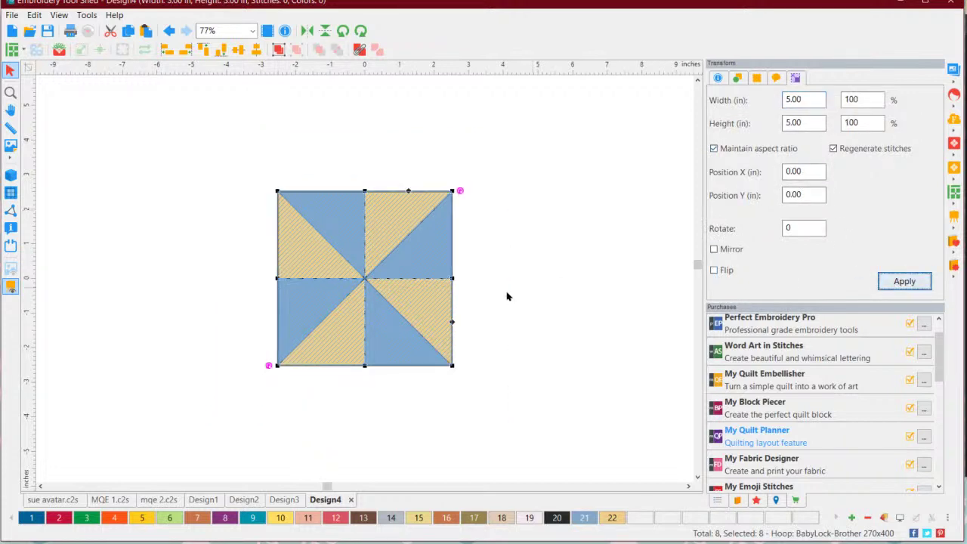
{"action": "left_click", "coordinate": [505, 306]}
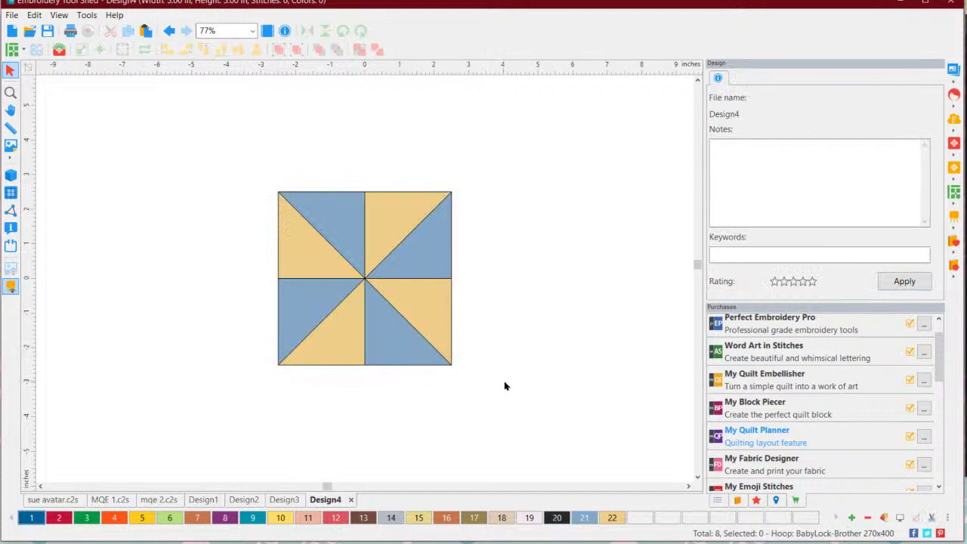
{"action": "left_click_drag", "start_coordinate": [516, 402], "coordinate": [246, 134]}
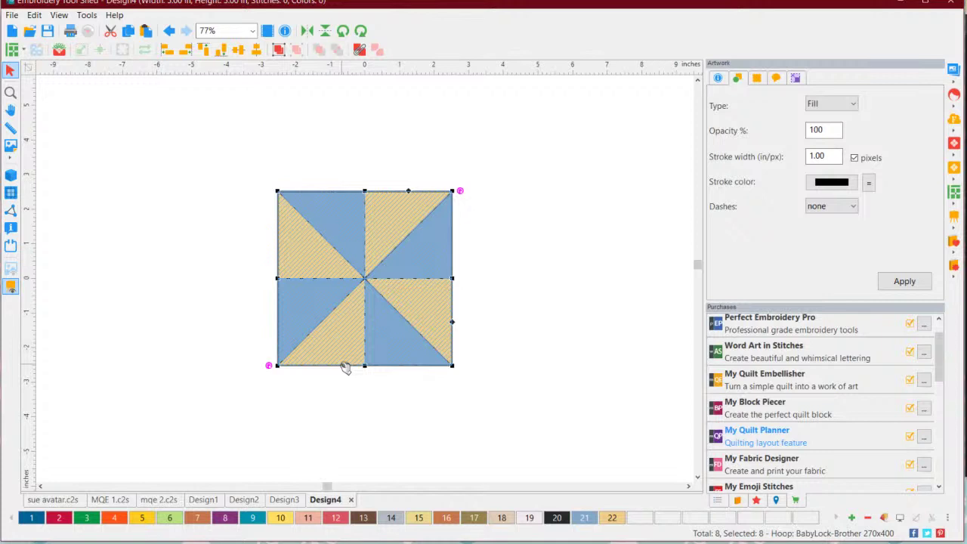
{"action": "left_click", "coordinate": [574, 300]}
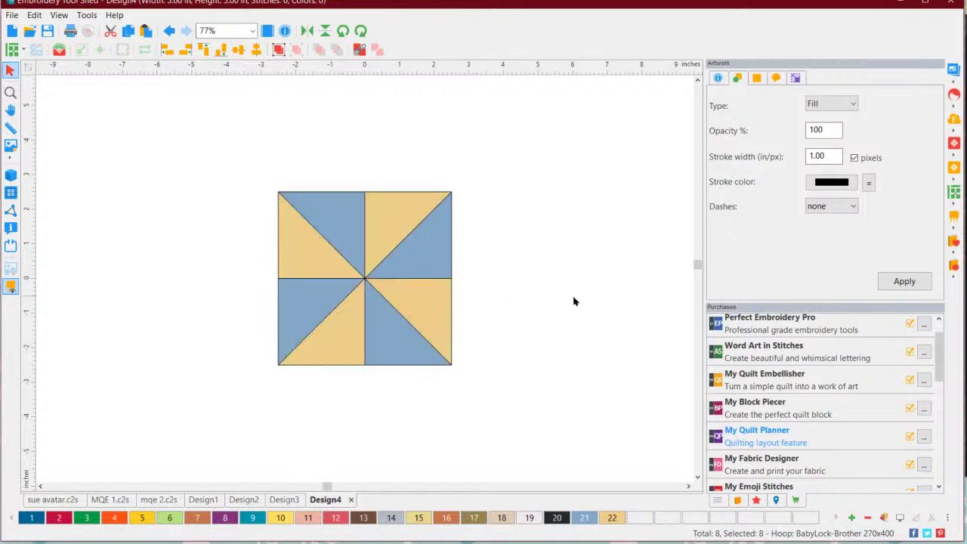
{"action": "left_click", "coordinate": [437, 283]}
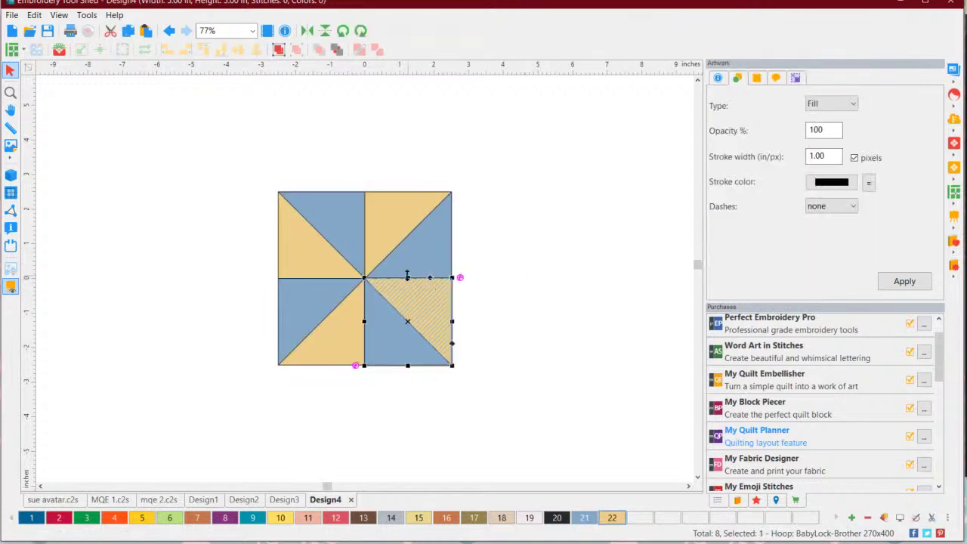
Switch to the mqe 2.c2s design and make Perfect Embroidery Pro the default product
{"action": "left_click", "coordinate": [112, 499]}
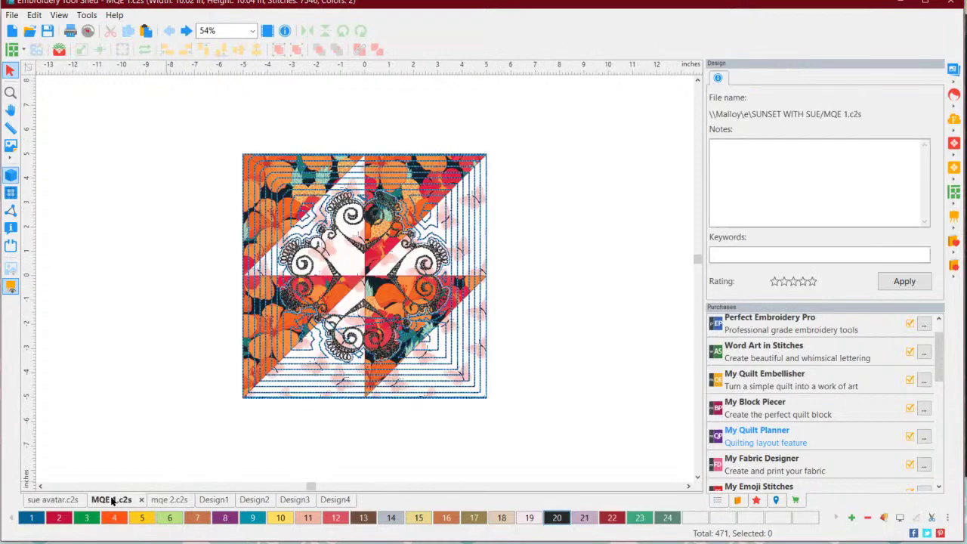
{"action": "left_click", "coordinate": [169, 499]}
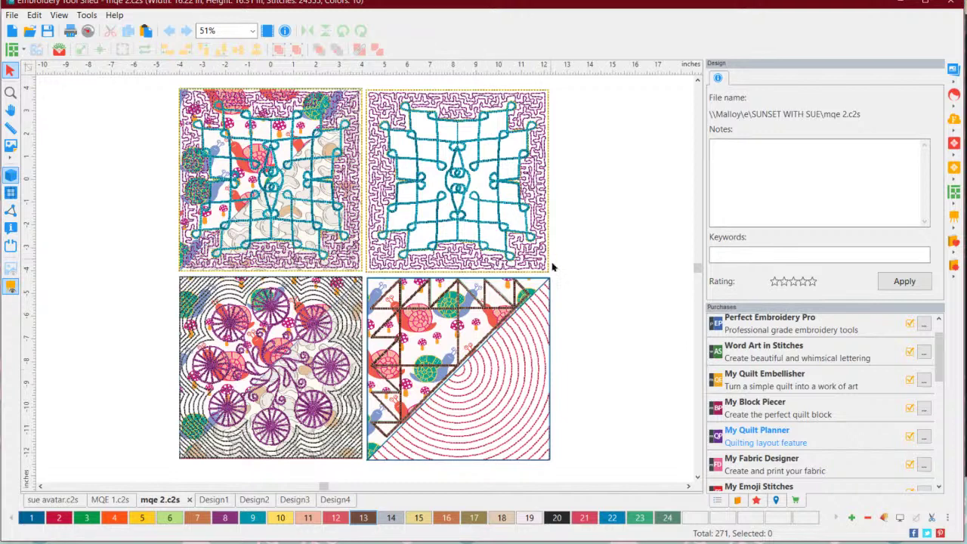
{"action": "left_click", "coordinate": [927, 324]}
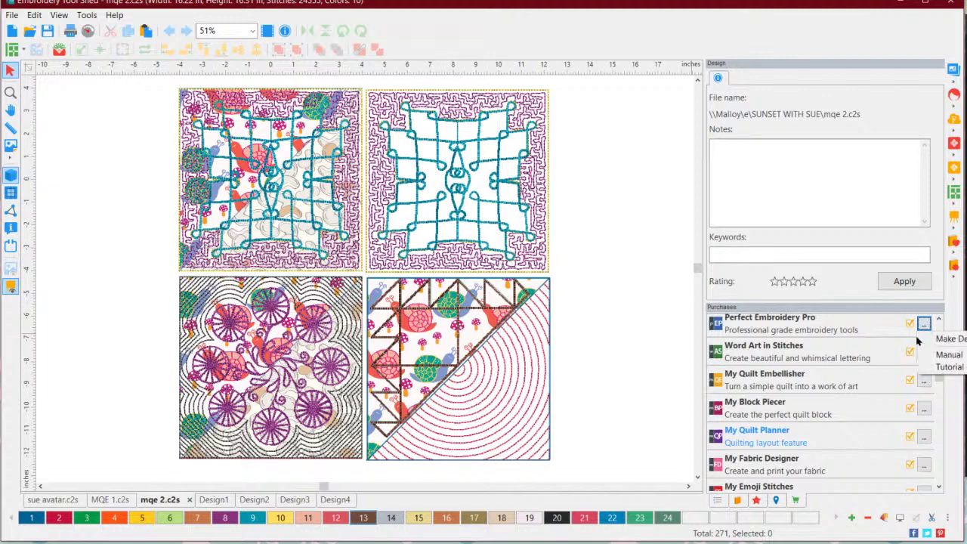
{"action": "left_click", "coordinate": [944, 338]}
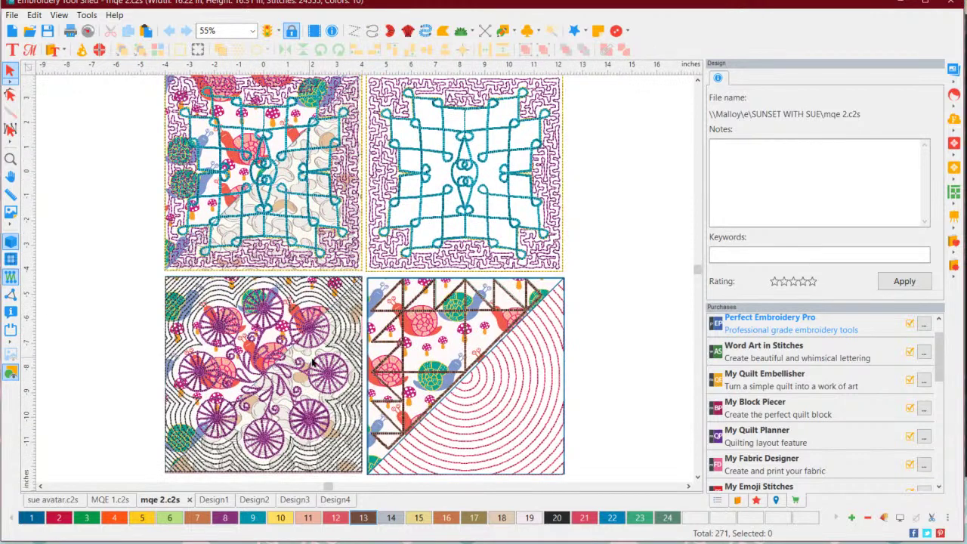
Inspect the stippling fill settings of the upper-left quilt block and examine the stitching of all four blocks up close
{"action": "left_click", "coordinate": [338, 256]}
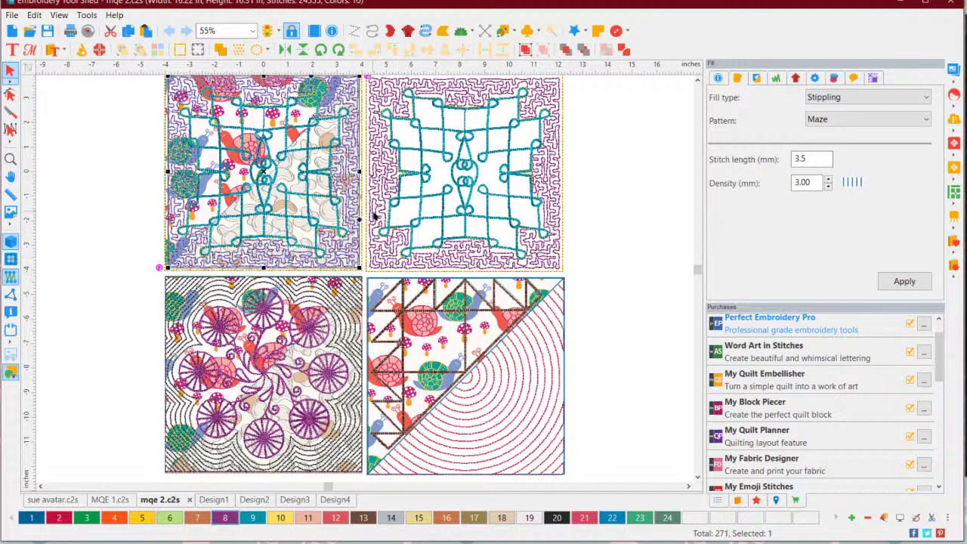
{"action": "left_click", "coordinate": [597, 228]}
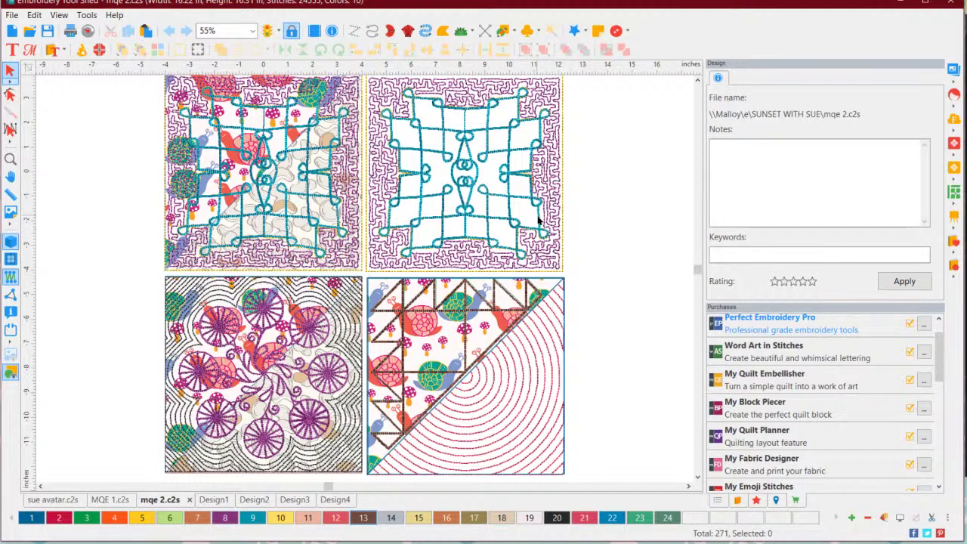
{"action": "left_click", "coordinate": [540, 217]}
{"action": "left_click", "coordinate": [603, 225]}
{"action": "scroll", "coordinate": [579, 274], "scroll_direction": "down", "scroll_amount": 1}
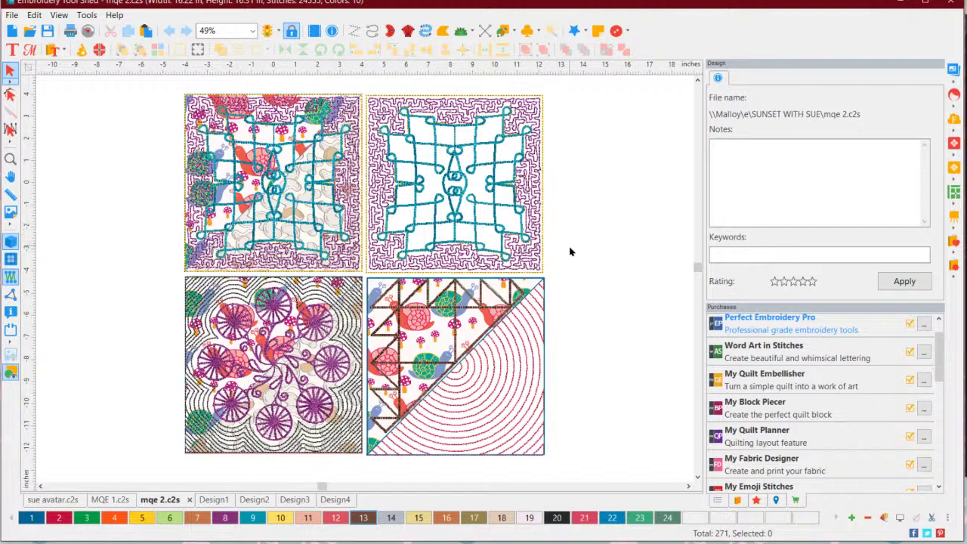
{"action": "scroll", "coordinate": [567, 254], "scroll_direction": "down", "scroll_amount": 1}
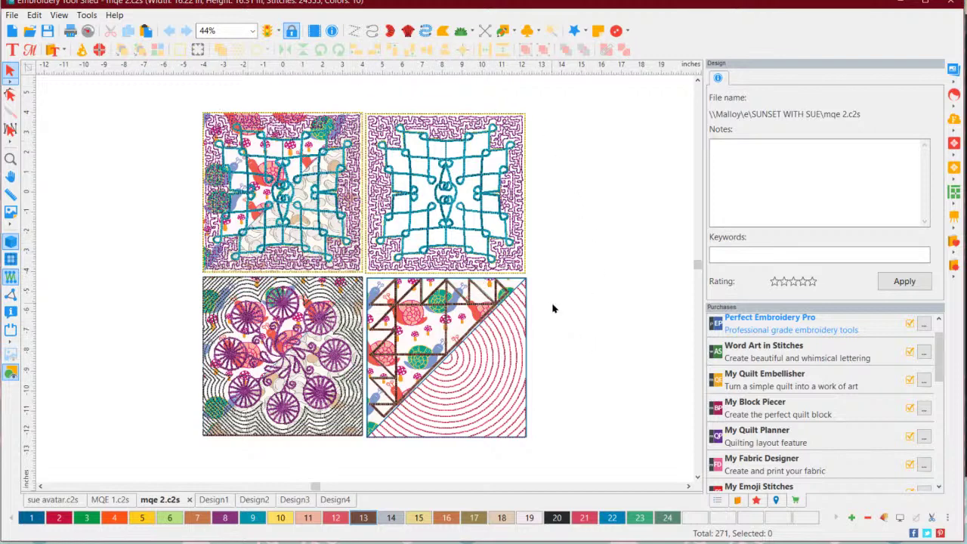
{"action": "scroll", "coordinate": [550, 293], "scroll_direction": "down", "scroll_amount": 1}
{"action": "scroll", "coordinate": [549, 290], "scroll_direction": "up", "scroll_amount": 3}
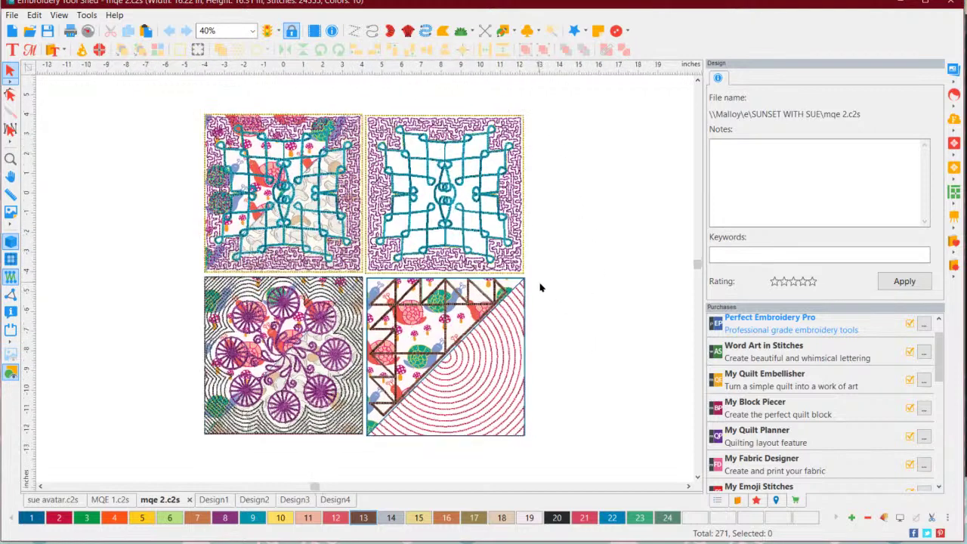
{"action": "scroll", "coordinate": [538, 283], "scroll_direction": "up", "scroll_amount": 3}
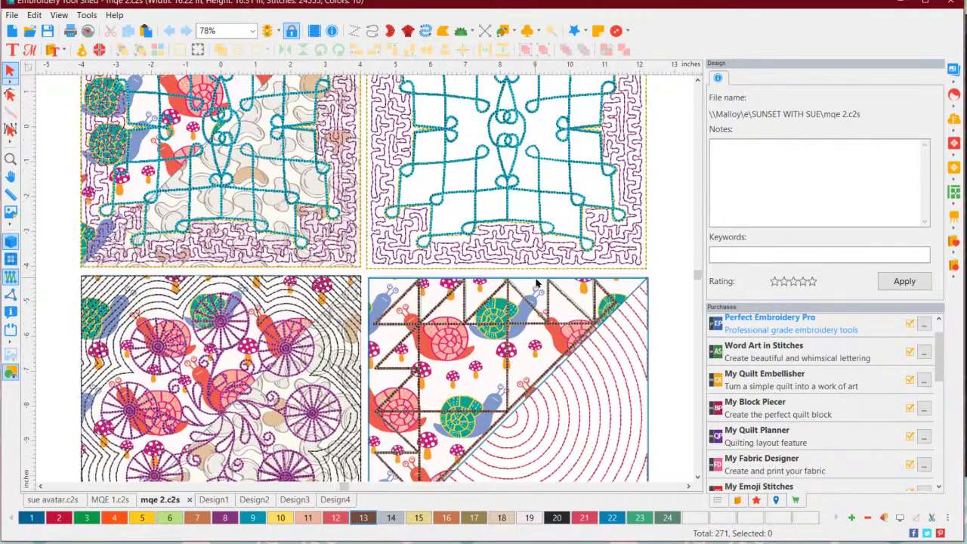
{"action": "scroll", "coordinate": [538, 283], "scroll_direction": "down", "scroll_amount": 4}
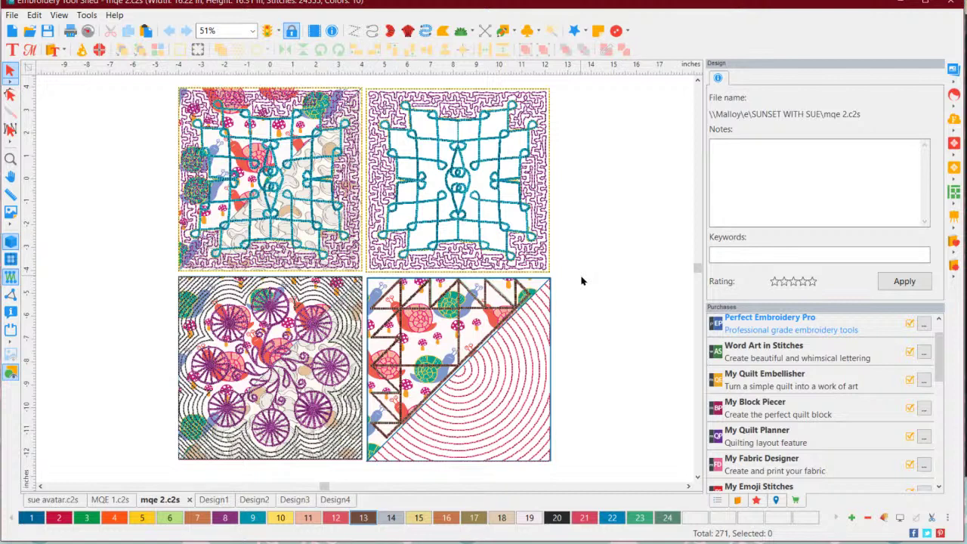
Inspect the fill settings of the concentric-circle half in the lower-right quilt block
{"action": "left_click", "coordinate": [486, 401]}
{"action": "left_click", "coordinate": [574, 383]}
{"action": "left_click", "coordinate": [512, 385]}
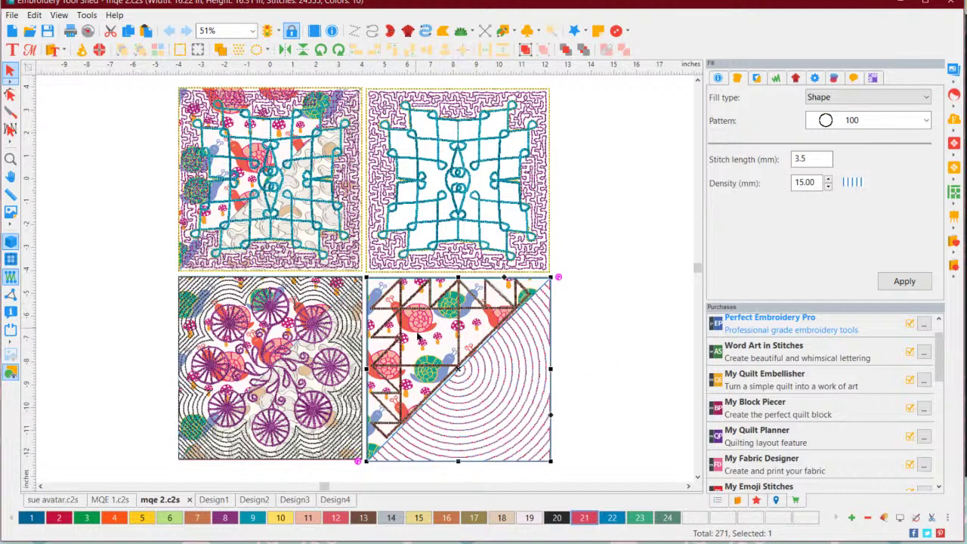
{"action": "left_click", "coordinate": [602, 360]}
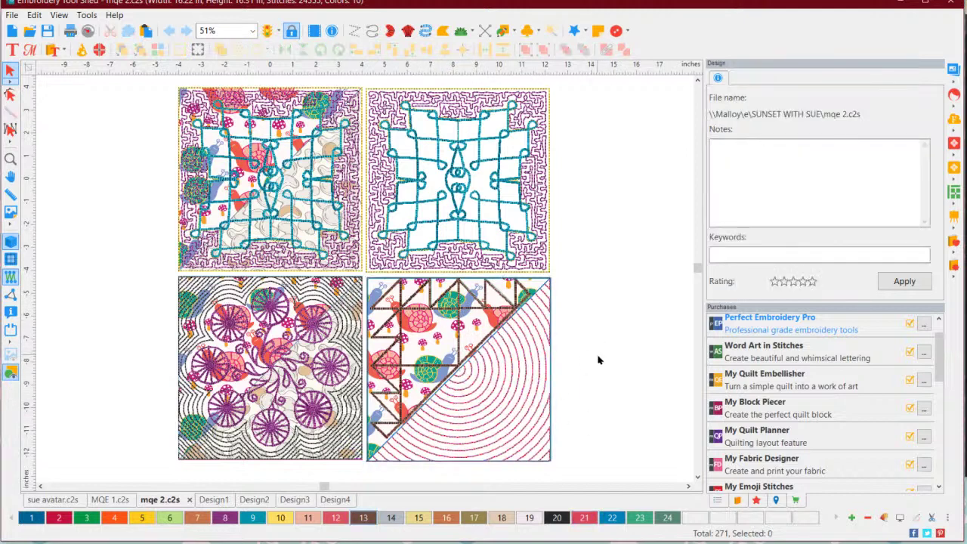